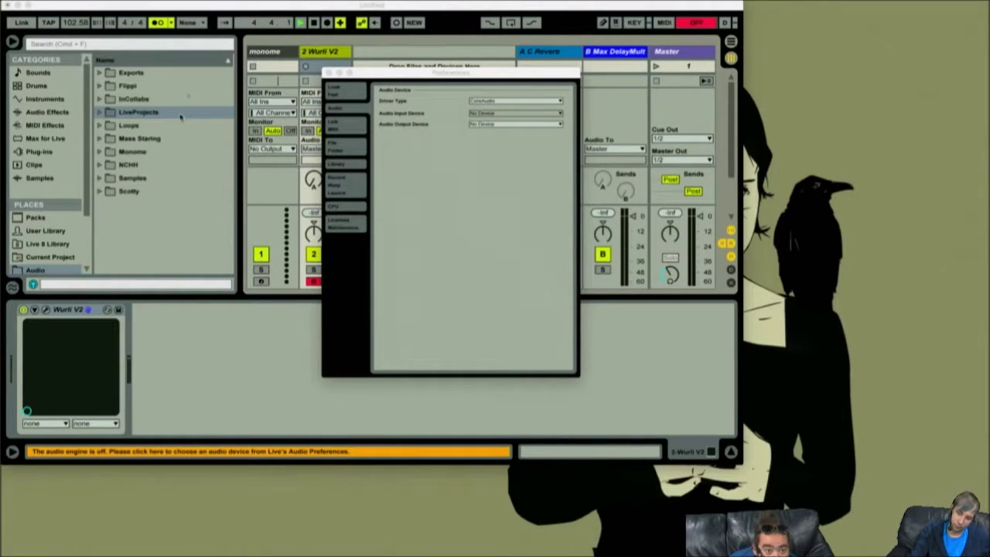
Step: Set the audio output device to HDMI (0 In, 2 Out), close Preferences, and maximise Live
click(508, 128)
click(520, 125)
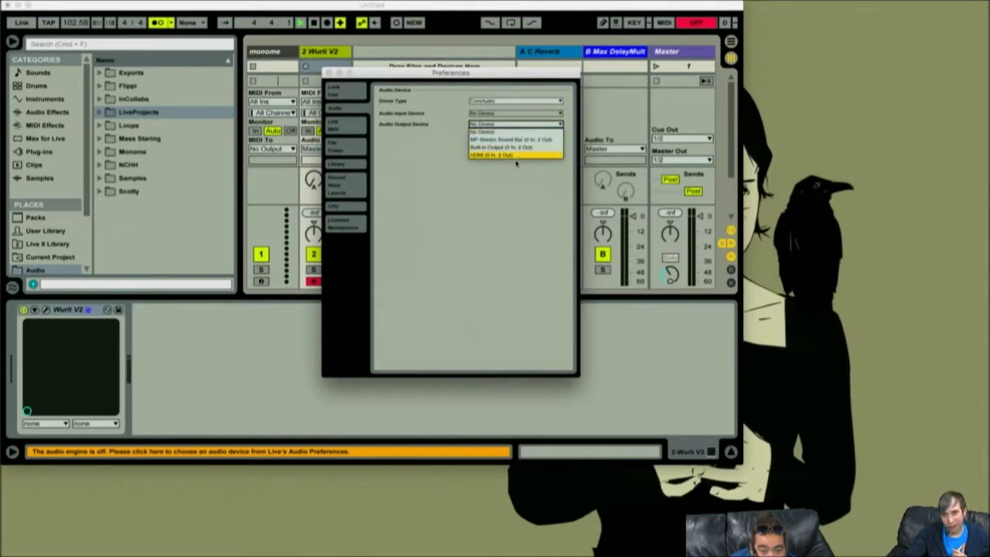
click(516, 158)
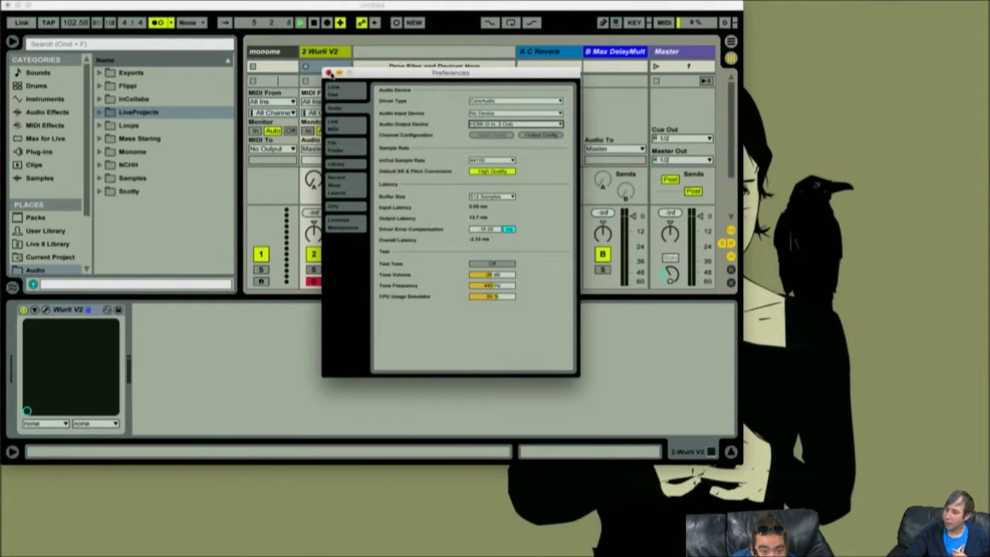
click(328, 73)
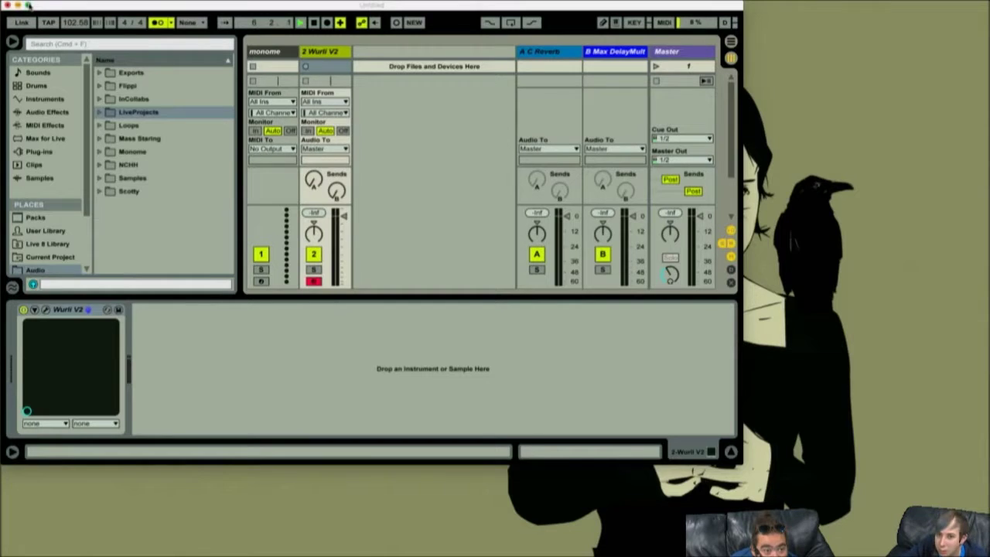
click(28, 5)
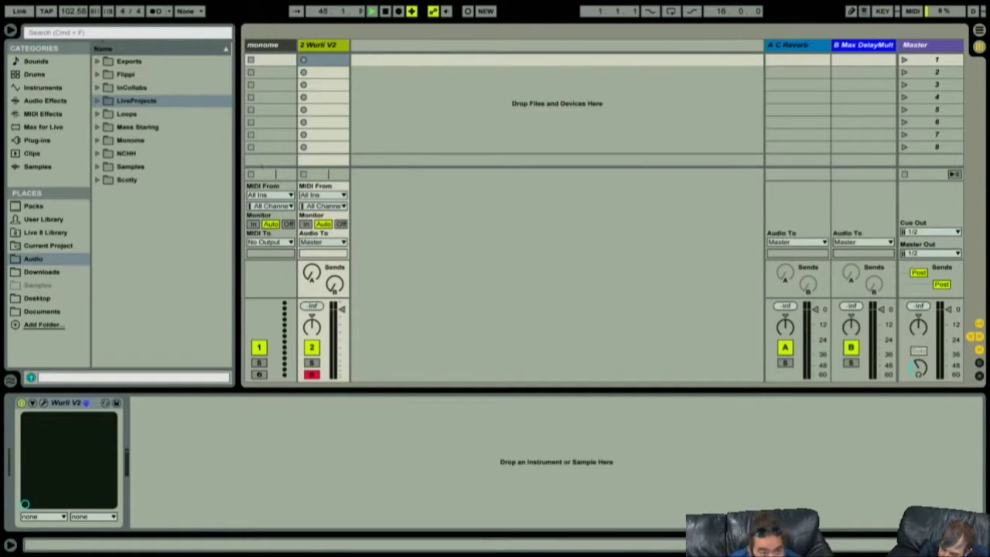
Step: Open the File menu to reach the recent sets
click(57, 5)
Step: Open the recent set ooooooorecore.als, discarding changes to the Untitled set
mouse_move(98, 37)
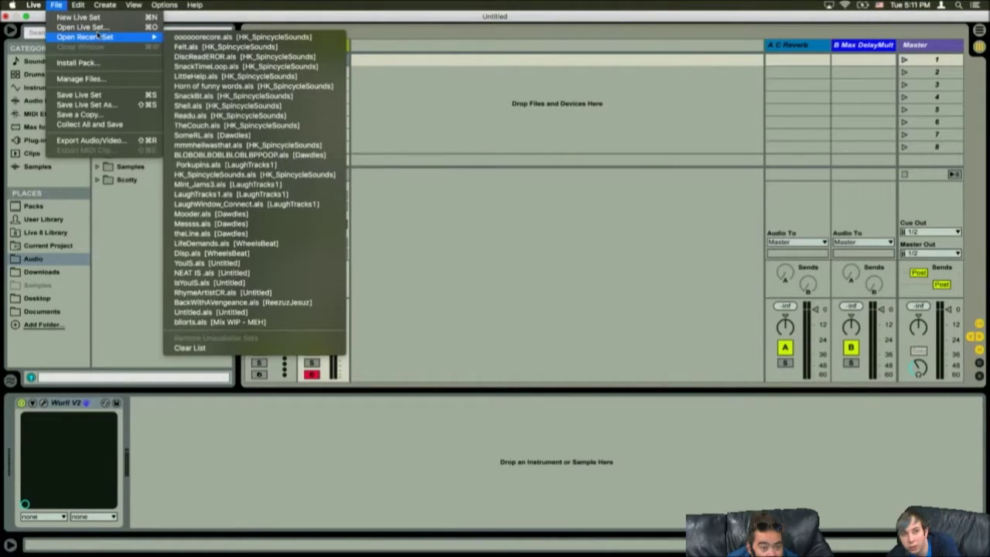
click(281, 39)
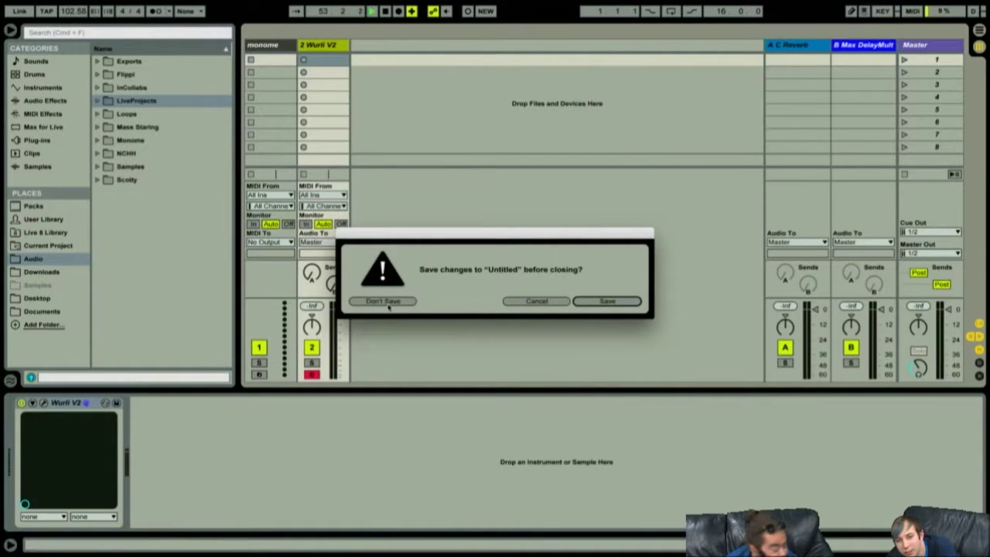
click(390, 301)
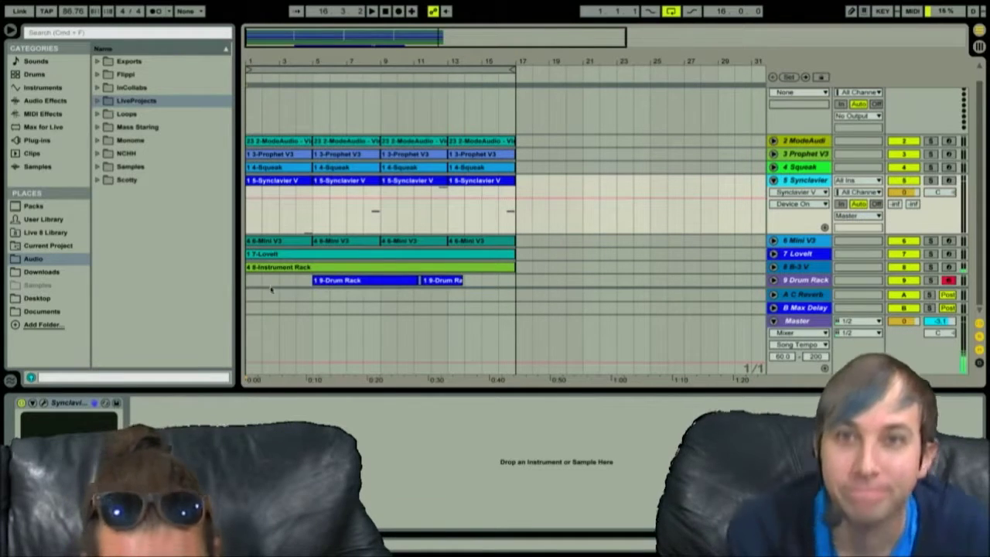
Step: Replay the arrangement from bar 1 and show the Master track's EQ Eight and Limiter
click(386, 11)
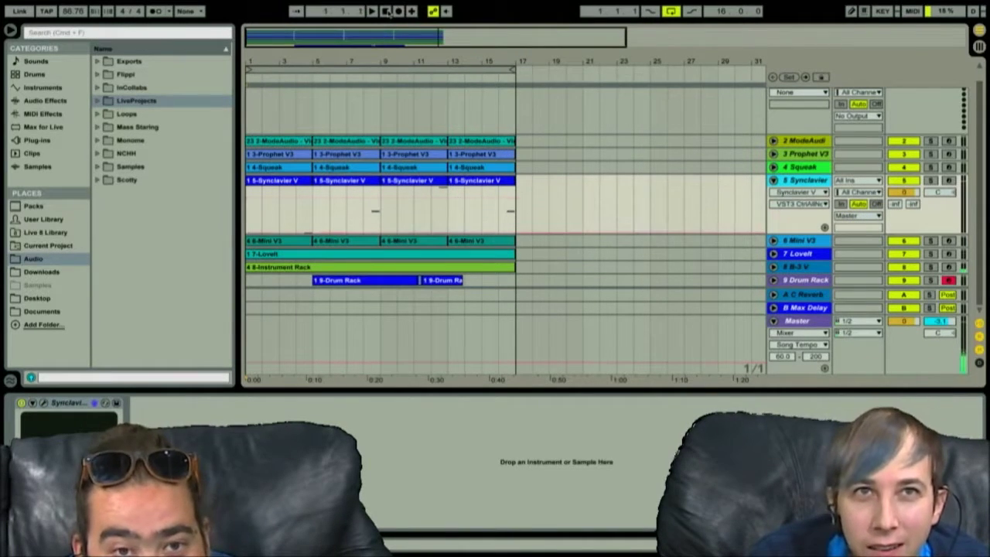
click(371, 11)
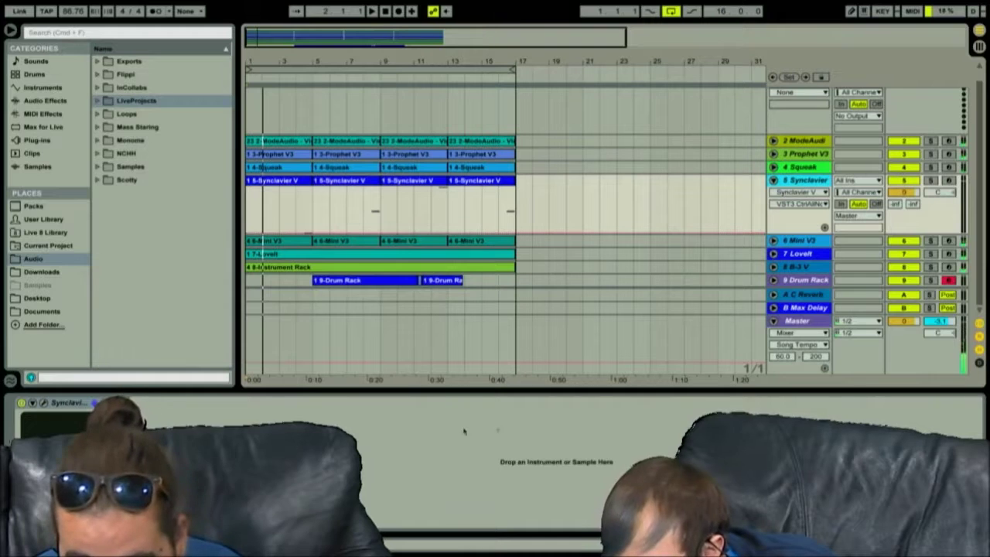
click(541, 338)
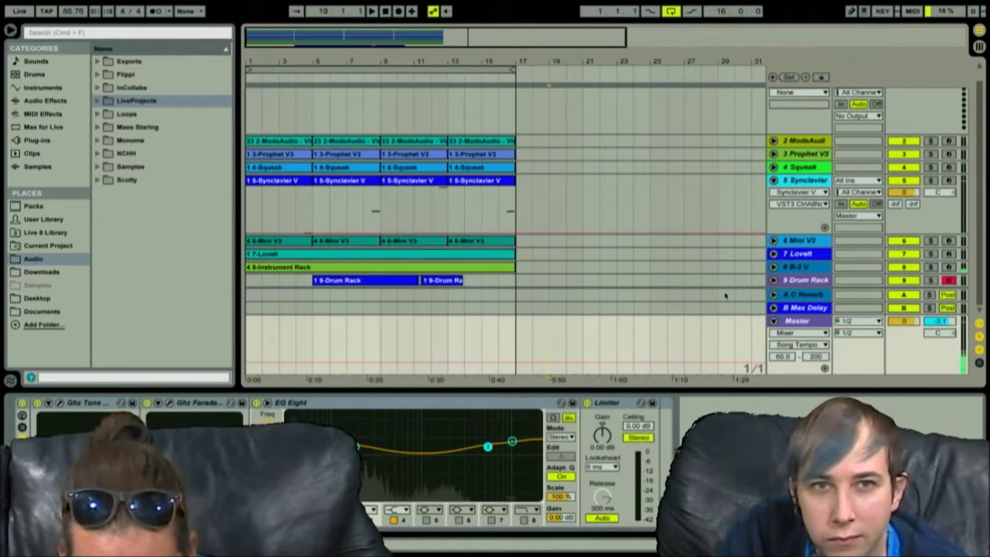
Step: Select track 8 B-3 V, then open, reposition and close its B-3 V organ window
key(super+comma)
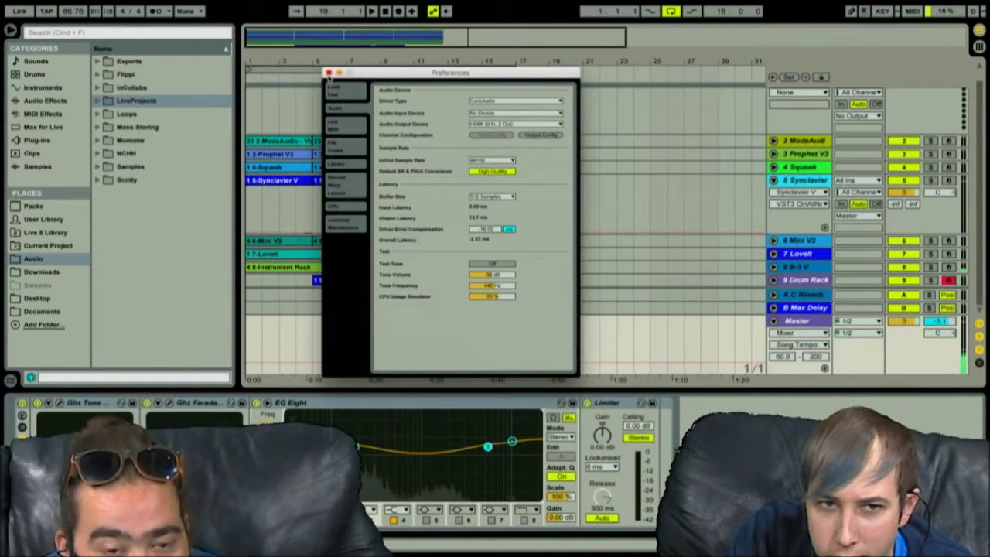
click(328, 72)
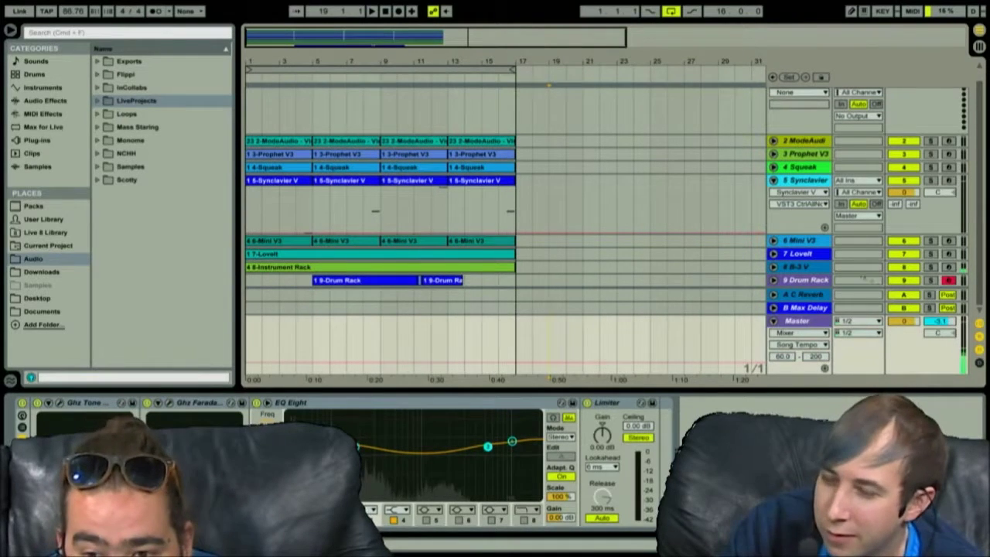
click(819, 267)
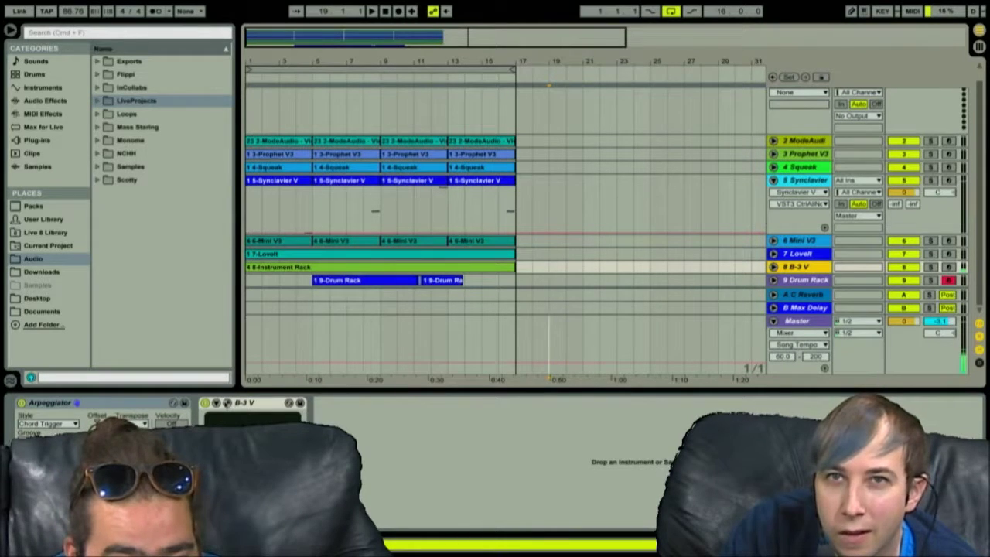
click(228, 404)
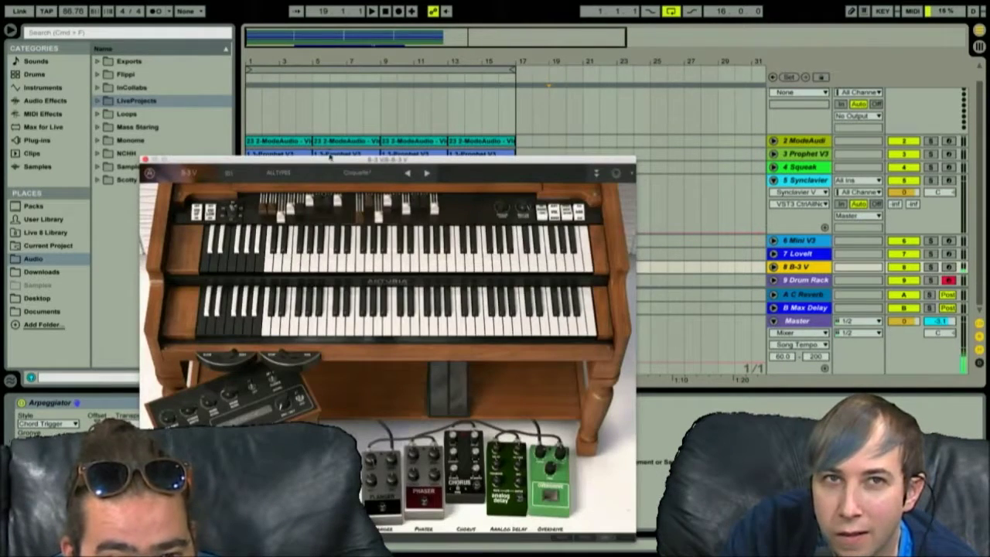
drag(329, 161, 406, 89)
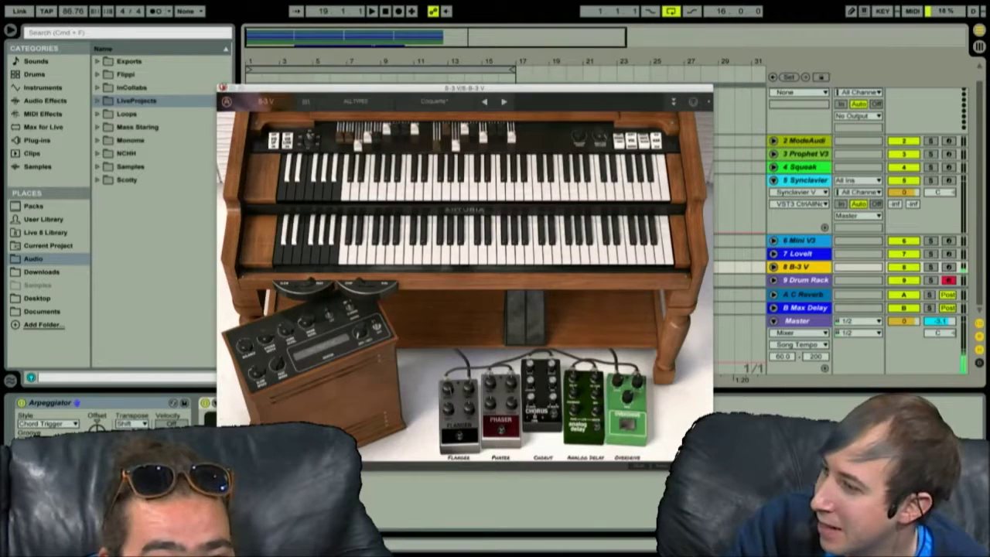
click(222, 88)
click(585, 498)
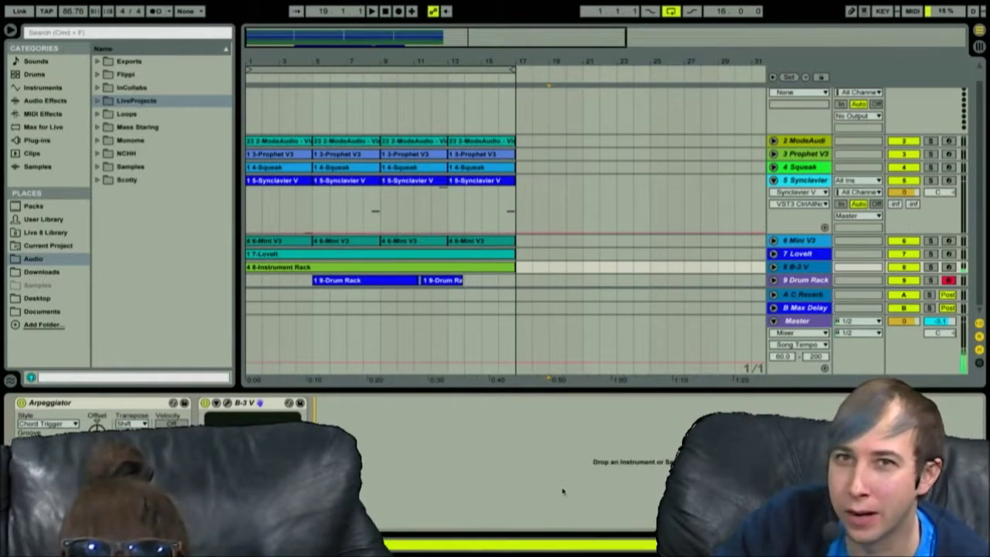
Step: Close the ooooooorecore set without saving, leaving a fresh Untitled set
key(super+q)
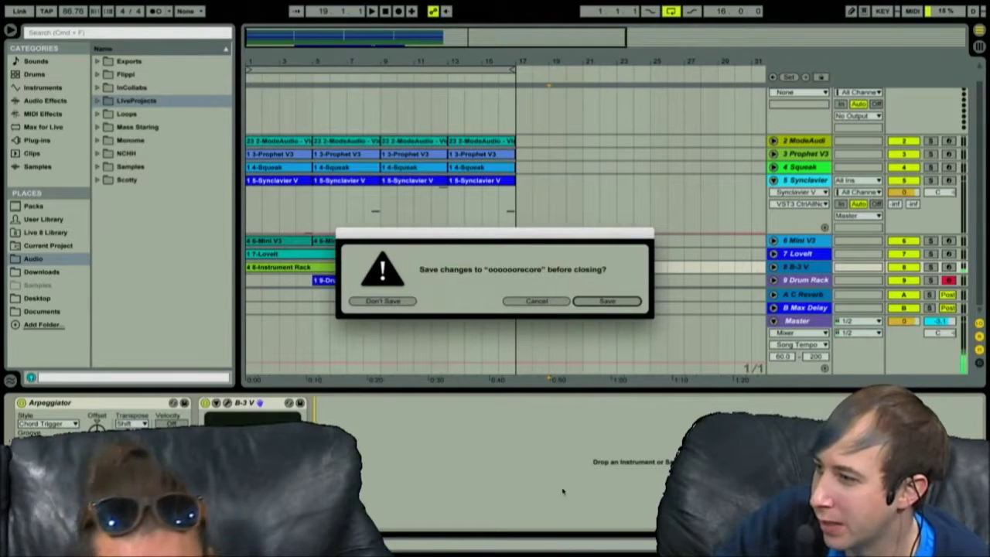
key(Tab)
key(Tab)
key(space)
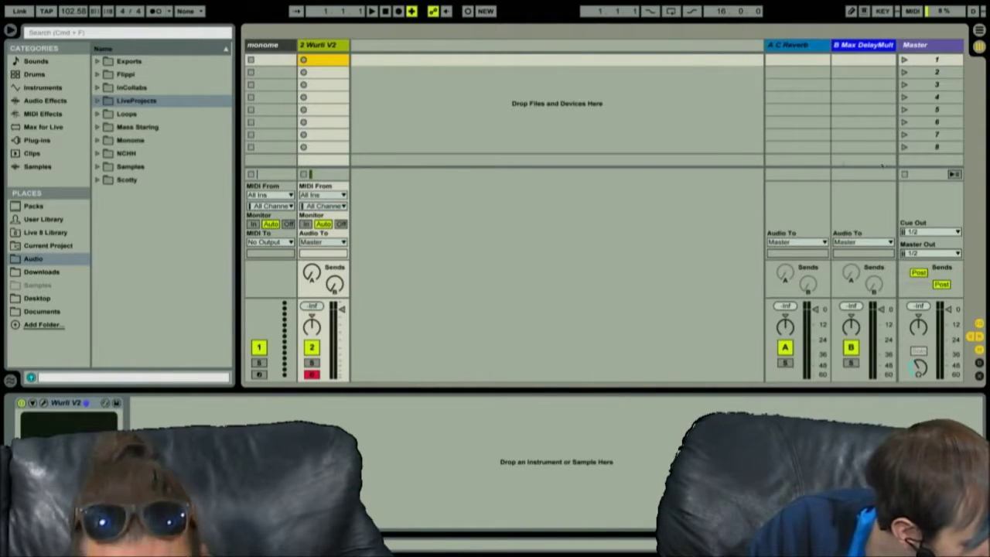
Step: Deselect Wurli V2's first clip slot and move focus between the browser and session
click(416, 220)
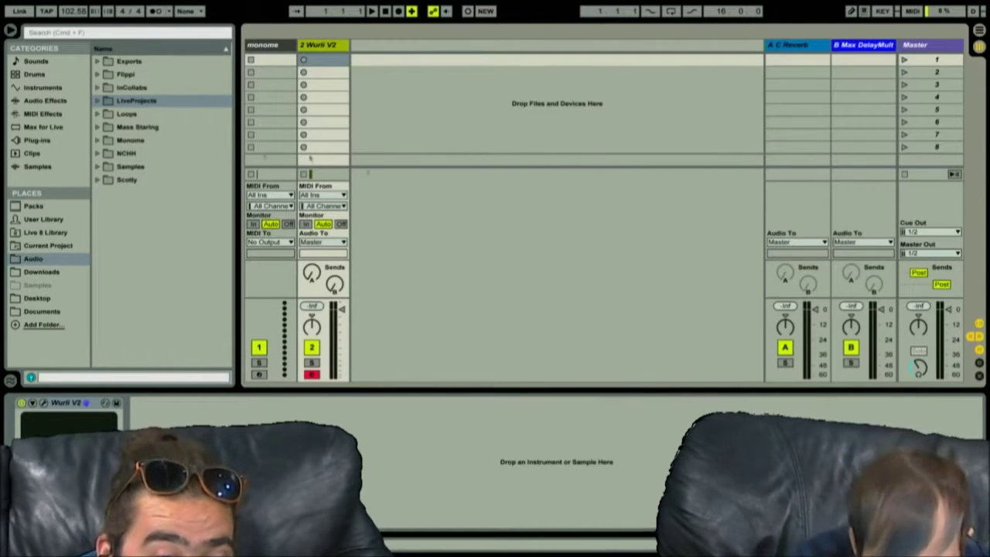
mouse_move(246, 4)
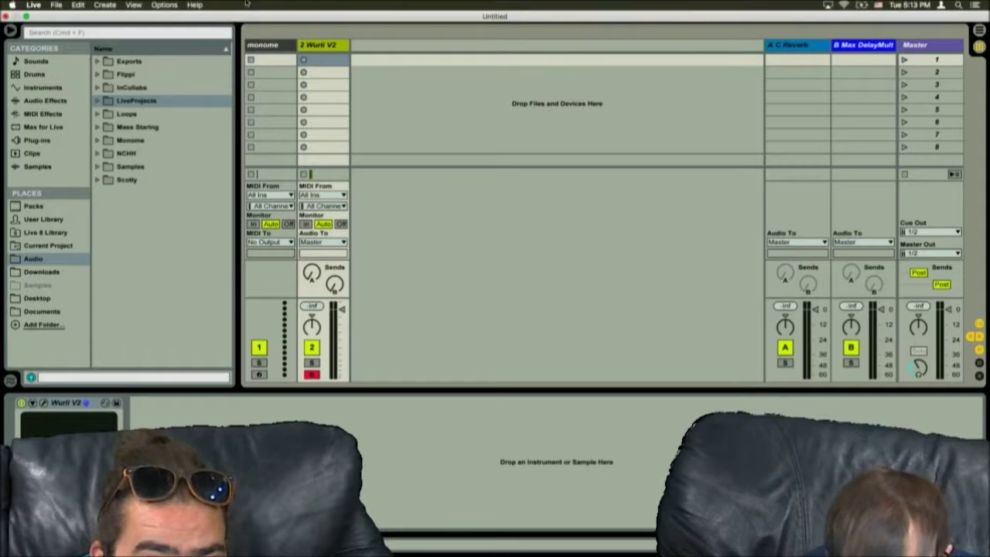
click(159, 255)
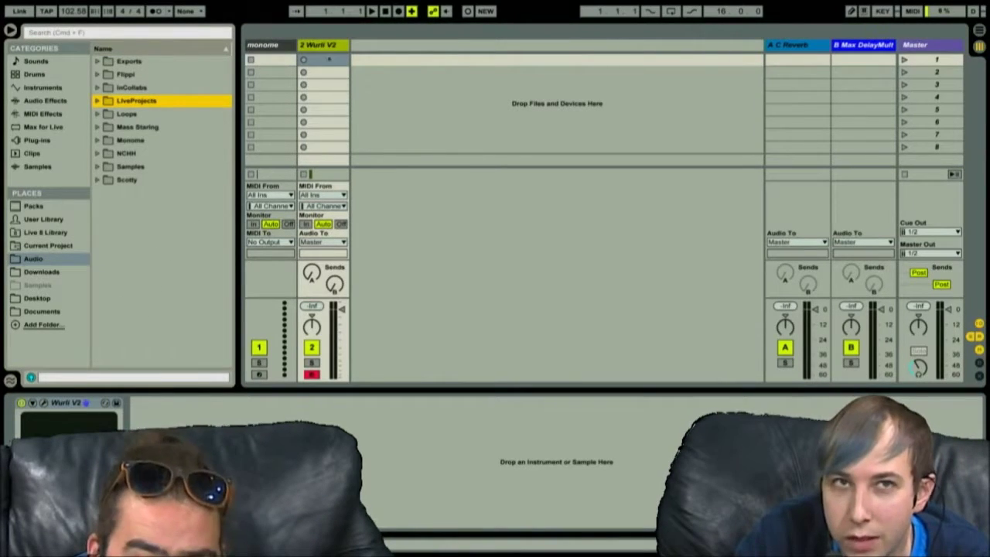
click(331, 47)
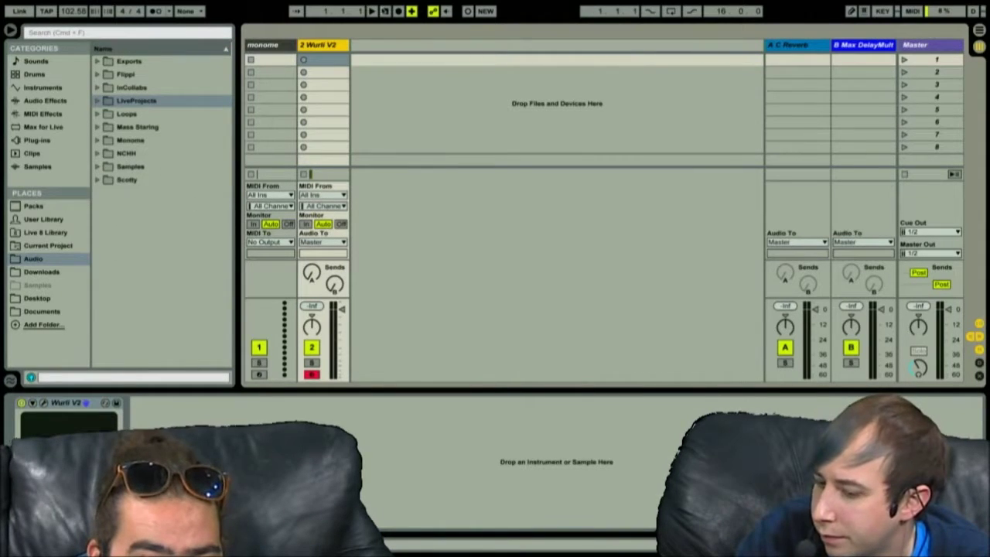
Step: Create the 23 2-MIDI clip in 2 MIDI's first slot, resizing panels and showing devices
double_click(324, 58)
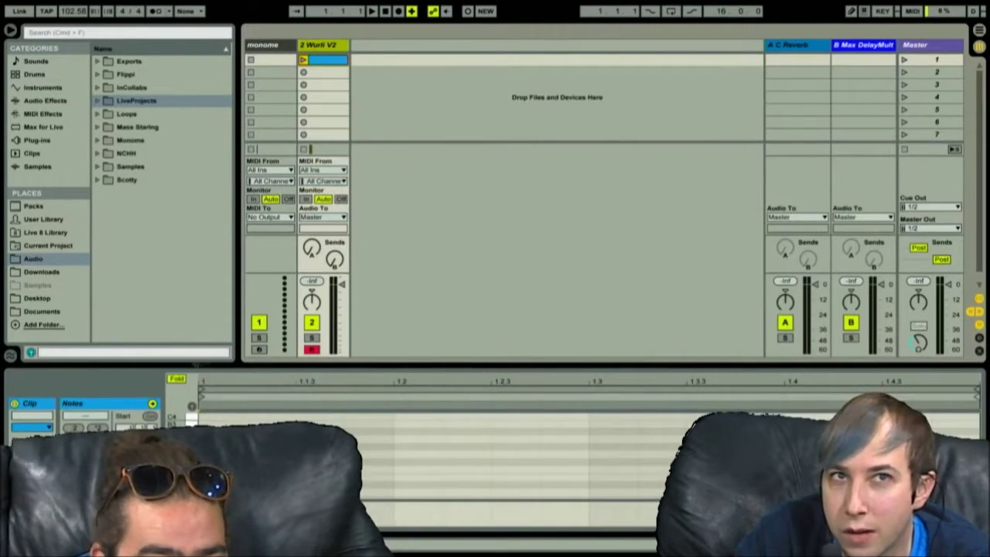
drag(281, 366, 302, 327)
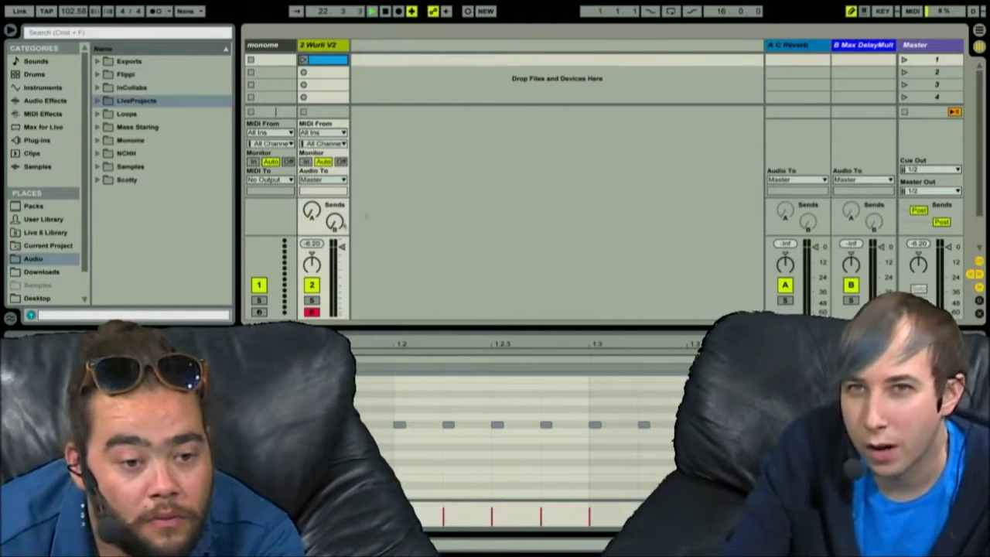
drag(376, 328, 378, 385)
key(shift+Tab)
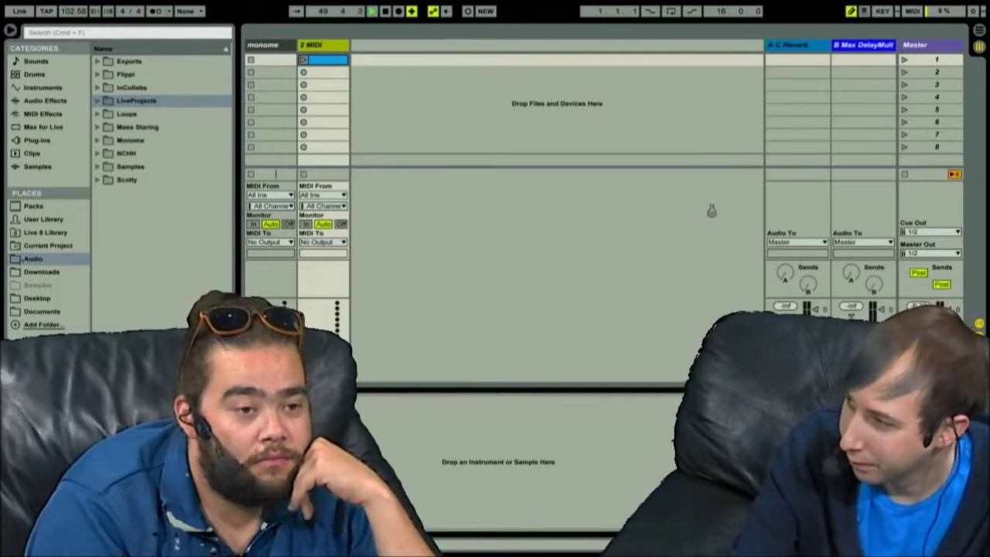
click(325, 65)
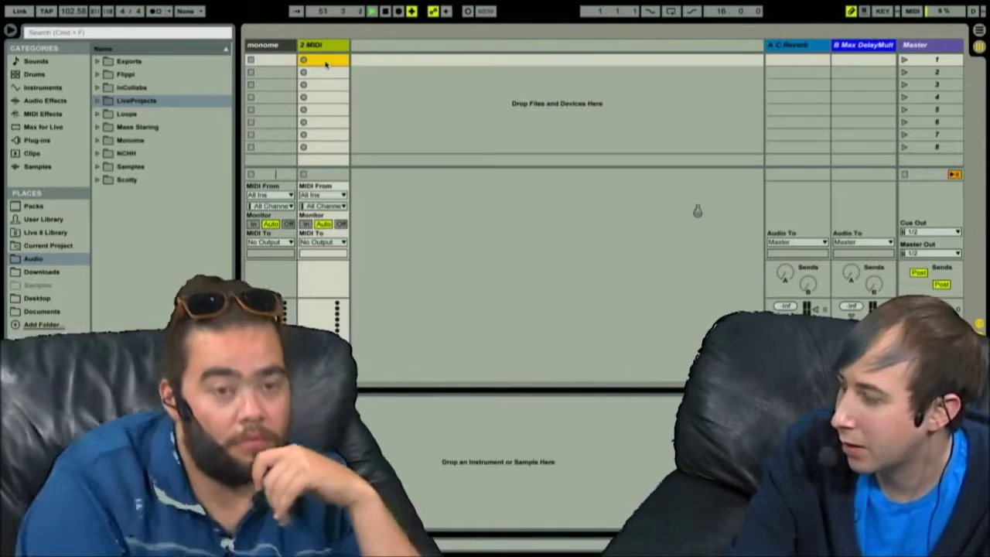
Step: Add a 3 Audio track and delete the 23 2-MIDI clip from 2 MIDI's first slot
key(ctrl+t)
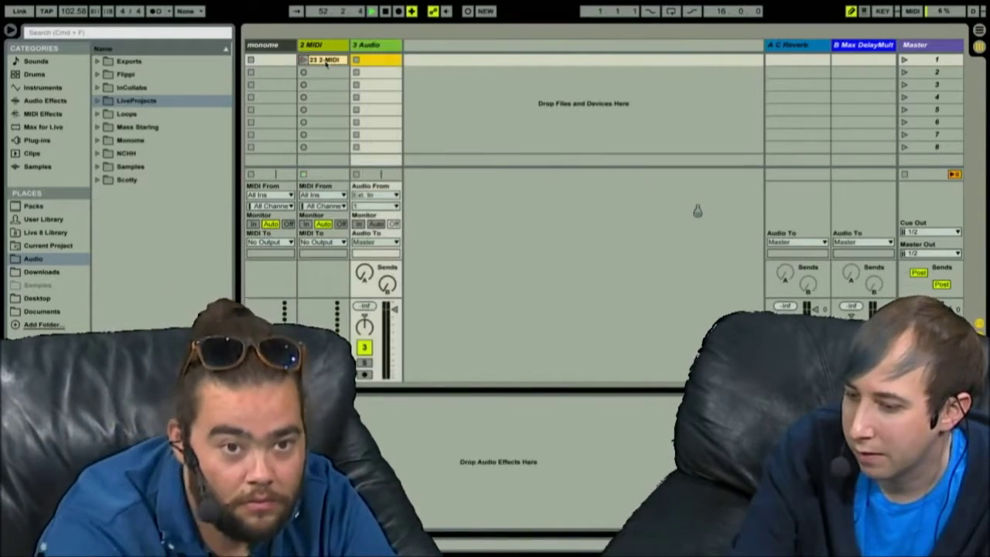
click(326, 65)
key(Delete)
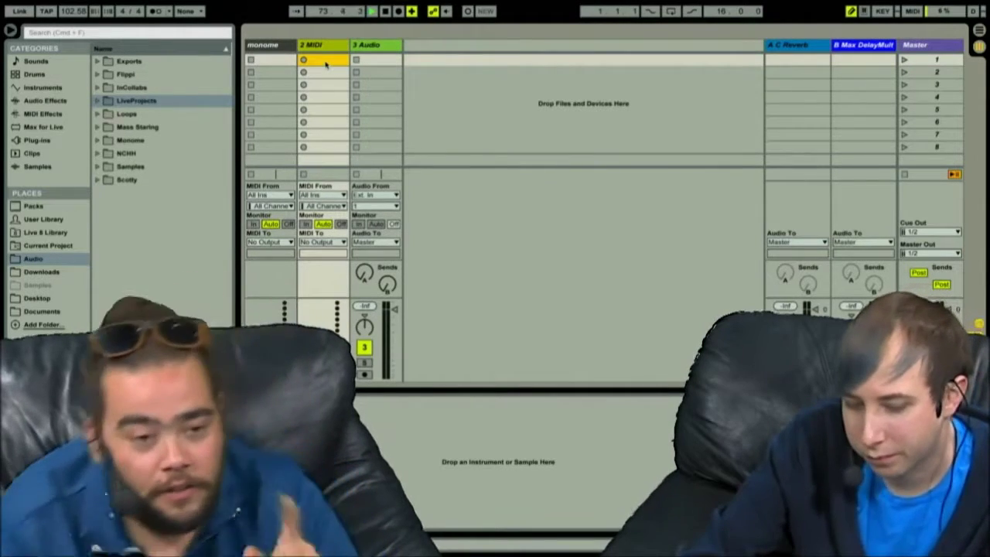
Step: Show the Audio place and step from LiveProjects down into the Samples Vocal folder
click(39, 259)
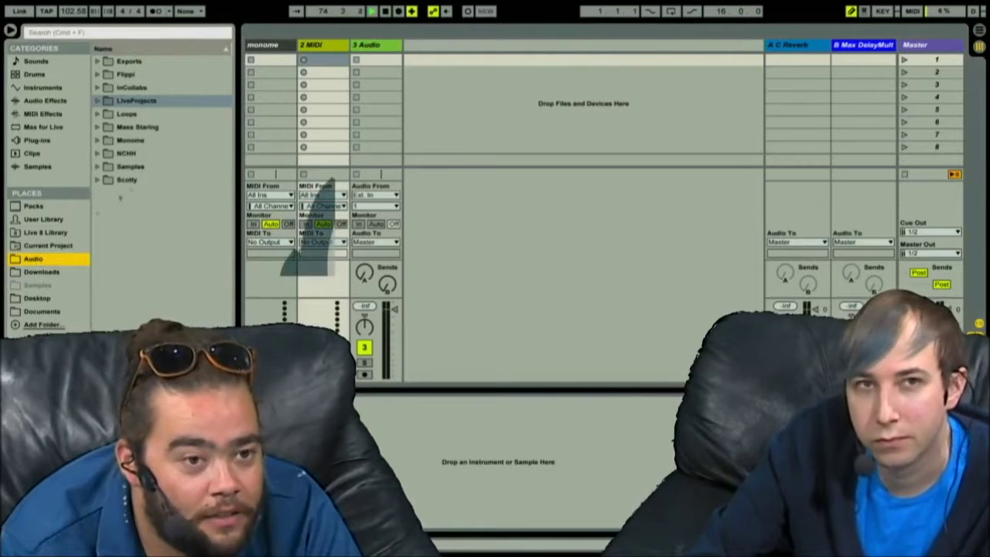
click(126, 103)
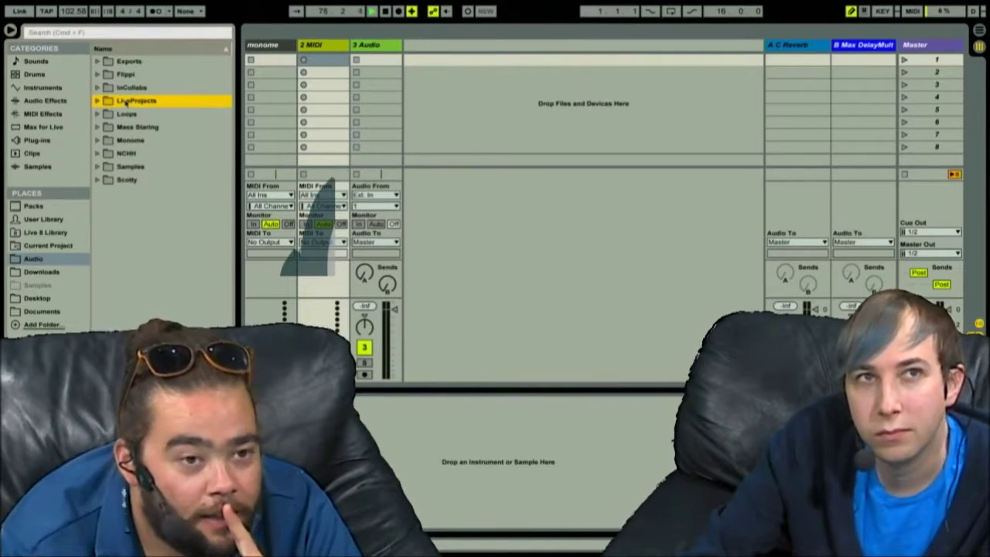
key(Down)
key(Down)
key(Down)
key(Down)
key(Down)
key(Down)
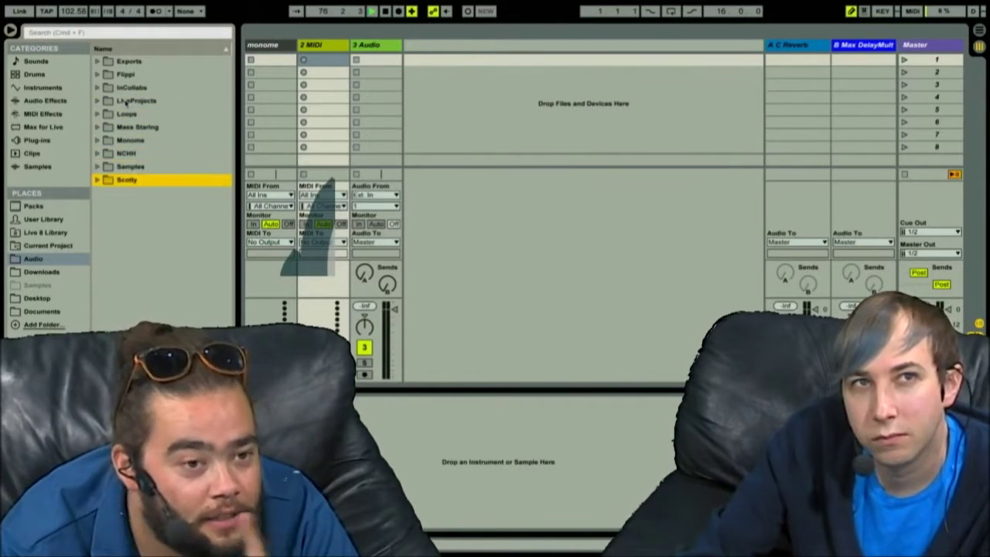
key(Up)
key(Up)
key(Down)
key(Right)
key(Down)
key(Down)
key(Down)
key(Down)
key(Down)
key(Down)
key(Down)
key(Down)
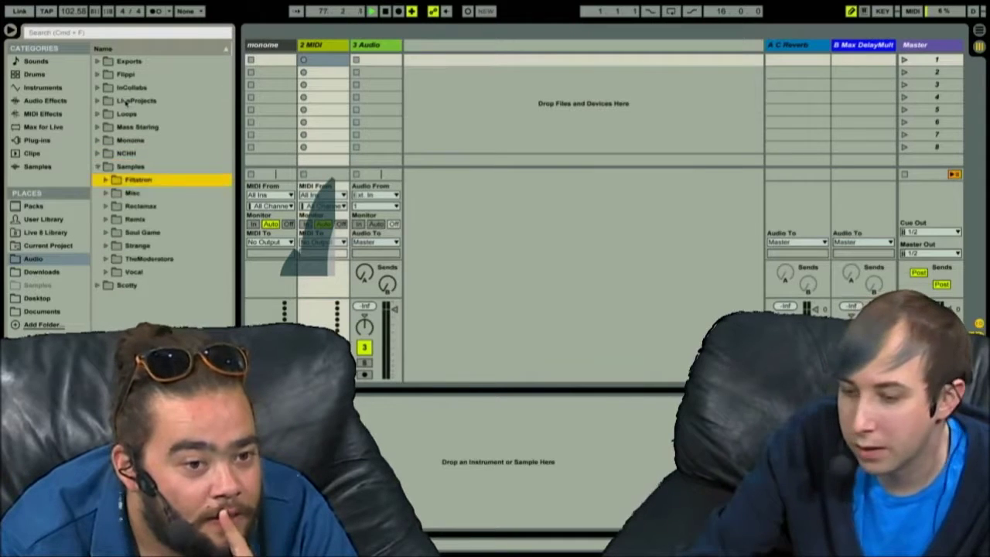
key(Right)
key(Down)
key(Down)
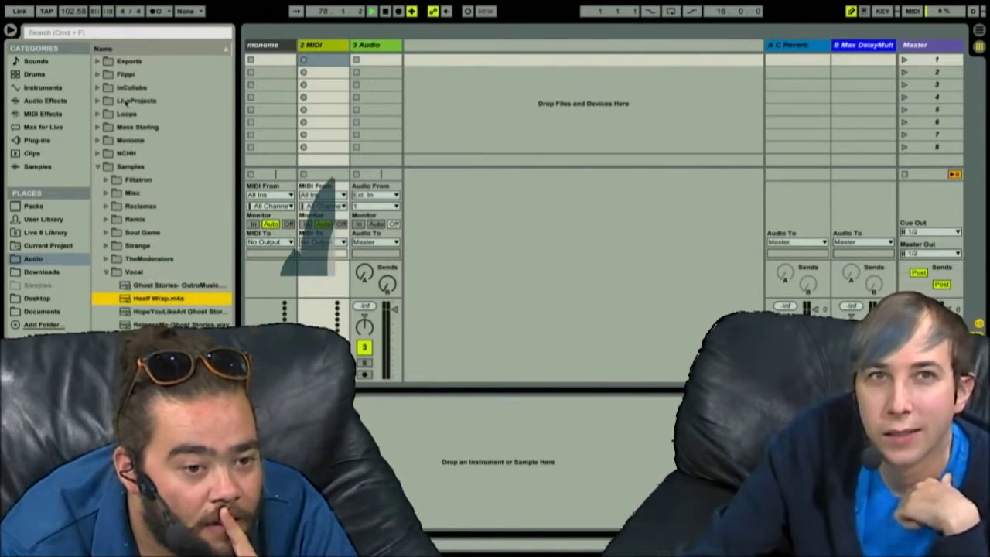
key(Down)
key(Down)
Step: Browse back past Remix, Strange and Reclamax to open the Samples Misc folder
key(Up)
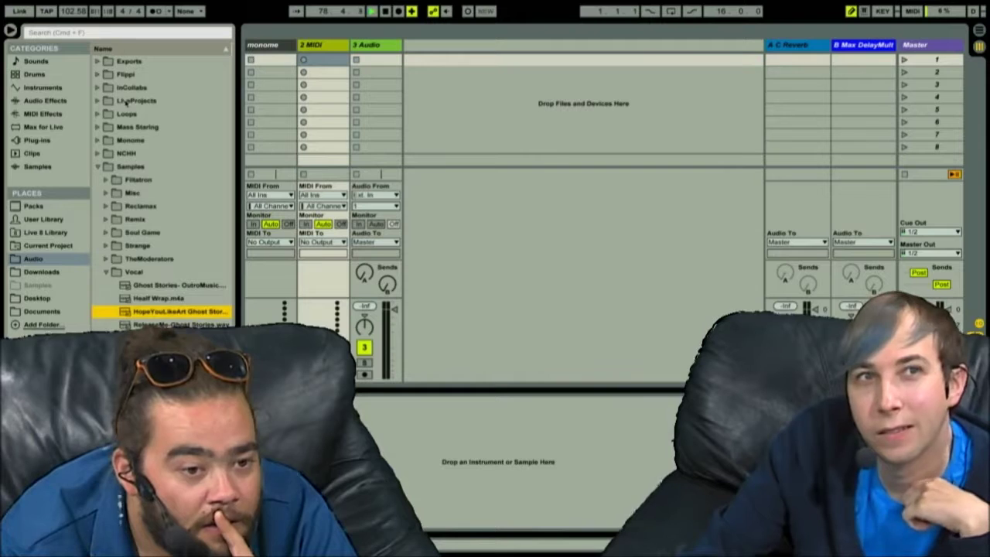
key(Up)
key(Left)
key(Left)
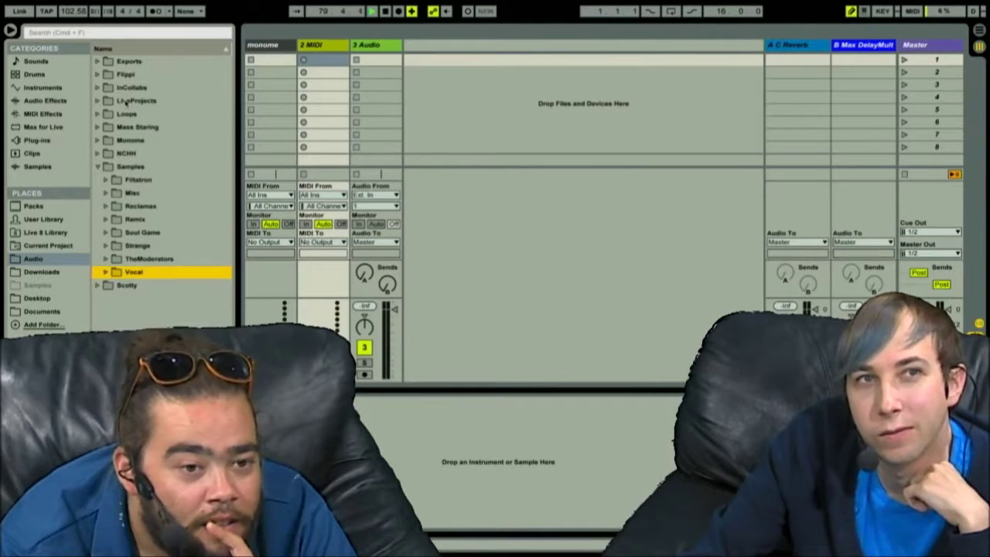
key(Up)
key(Up)
key(Up)
key(Up)
key(Down)
key(Down)
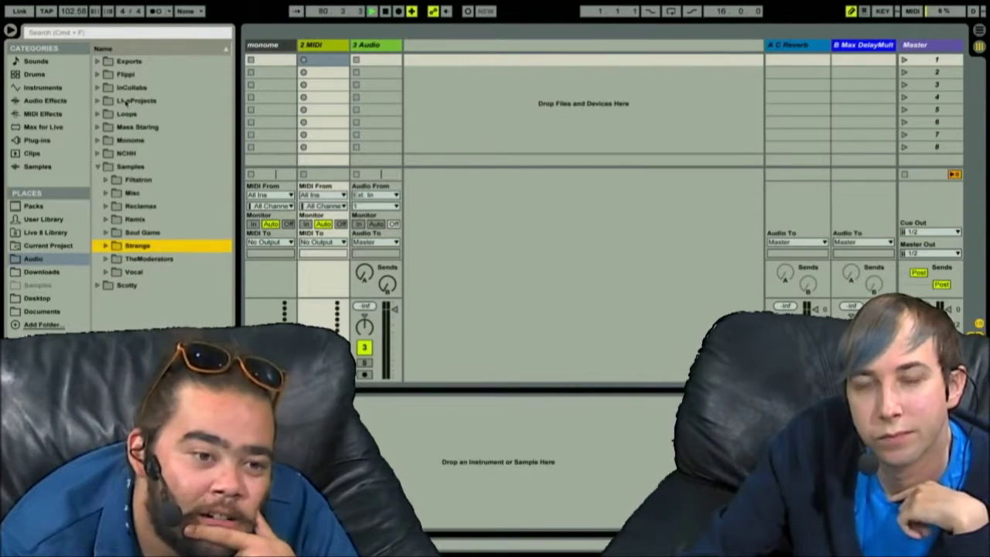
key(Right)
key(Down)
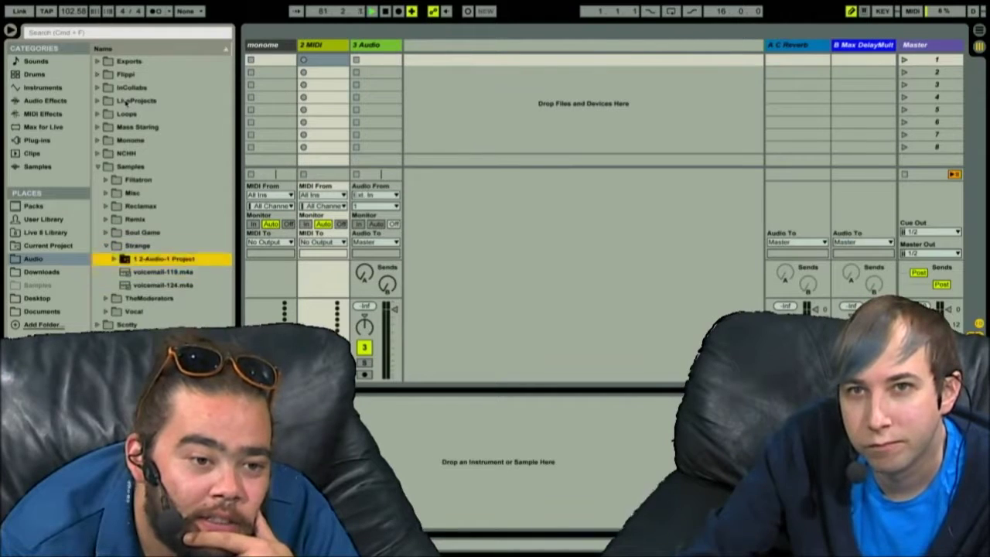
key(Left)
key(Left)
key(Up)
key(Up)
key(Up)
key(Up)
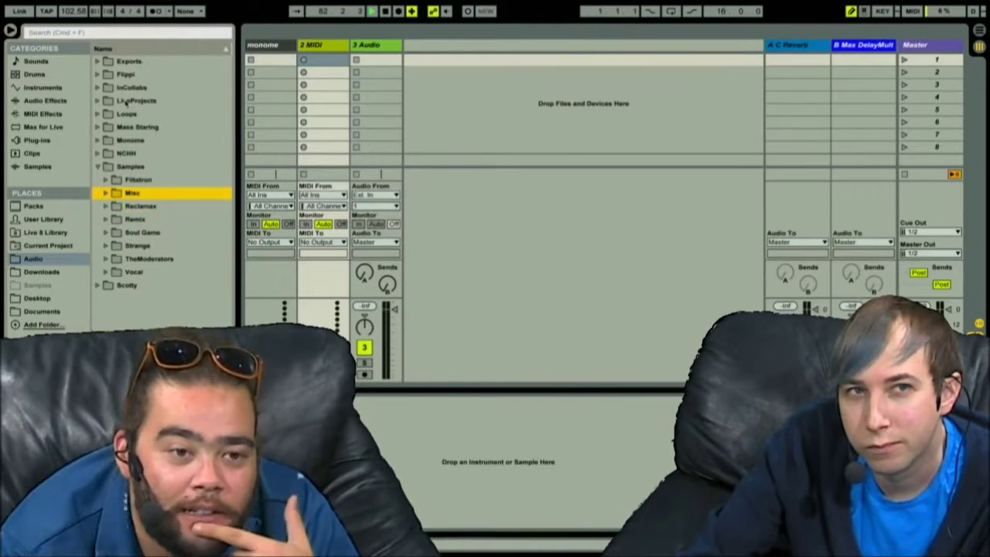
key(Right)
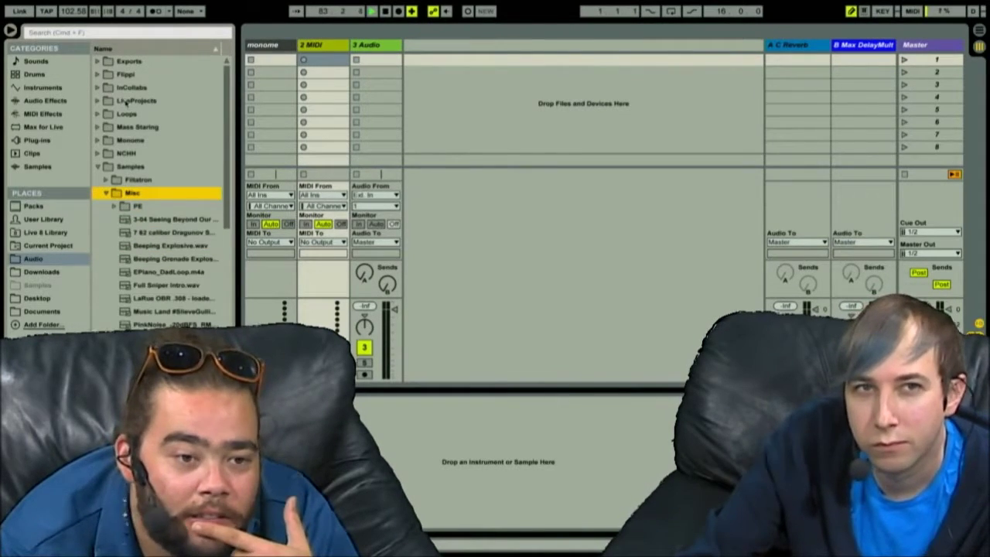
scroll(154, 256, down, 3)
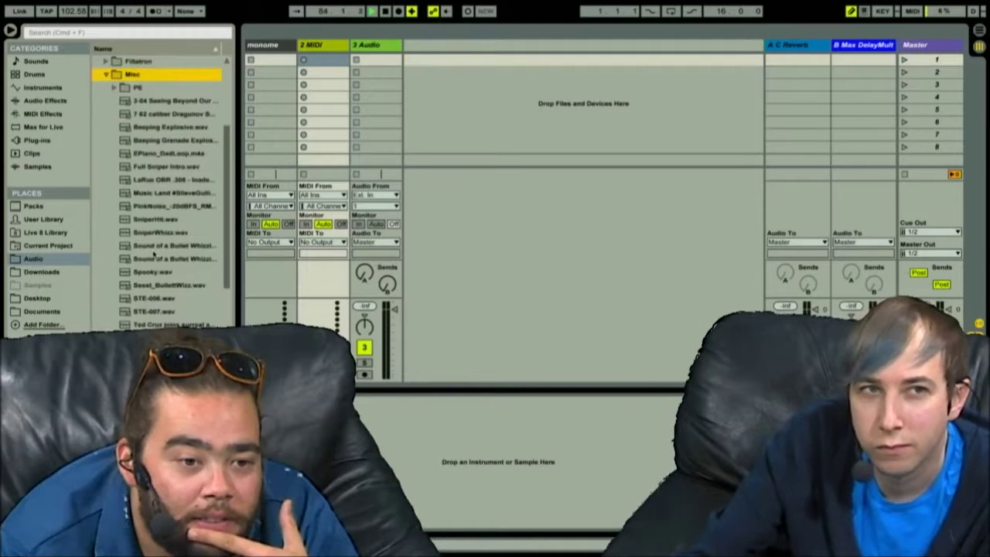
Step: Drag Spooky.wav from the Misc list into the 2 MIDI track's first clip slot
scroll(164, 273, down, 3)
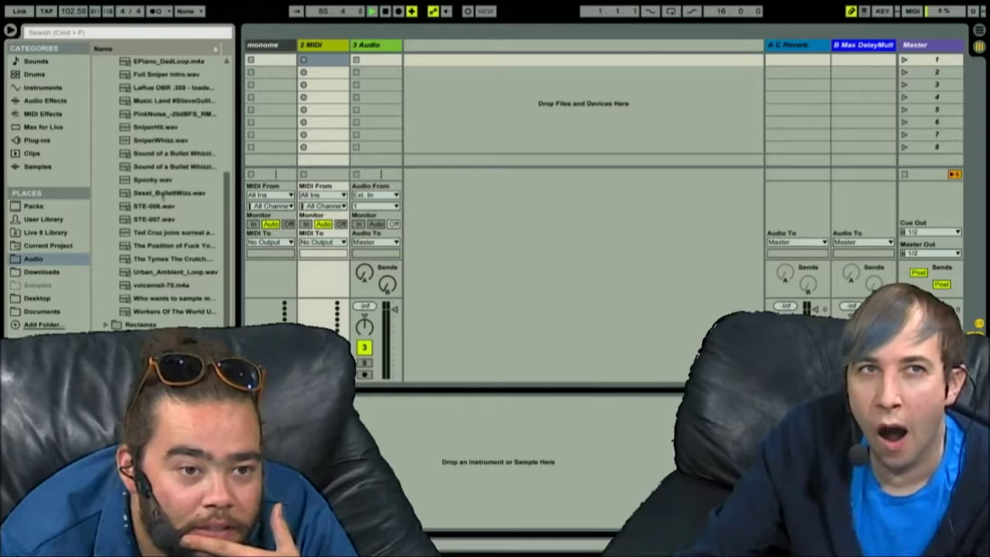
click(160, 180)
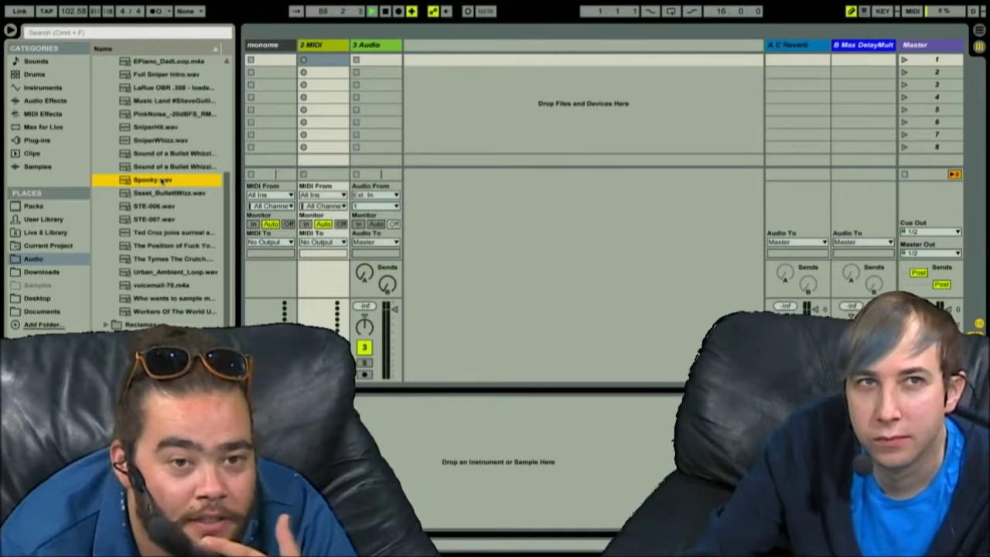
drag(161, 180, 324, 65)
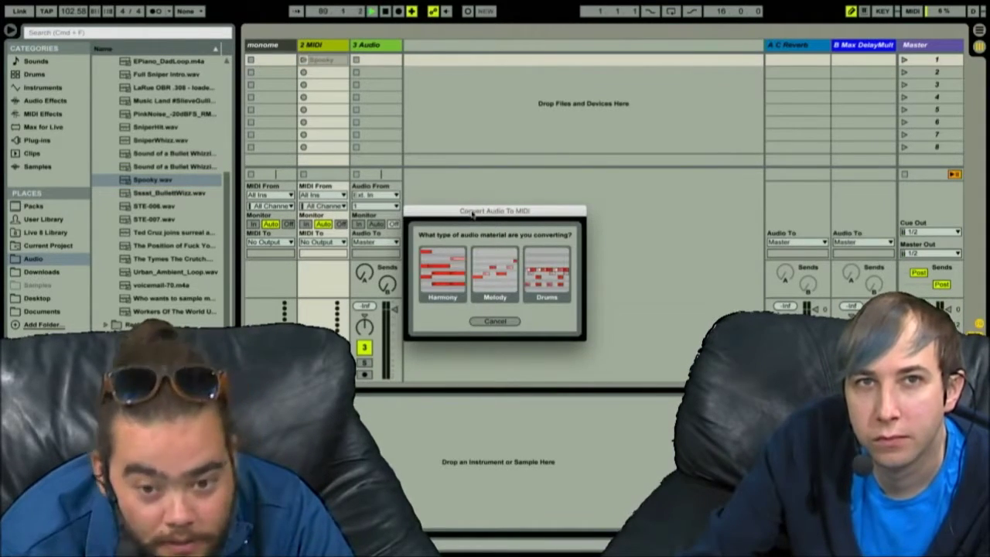
Step: Convert Spooky.wav to MIDI with Melody and open the resulting MIDI Spooky clip's notes
drag(473, 214, 535, 181)
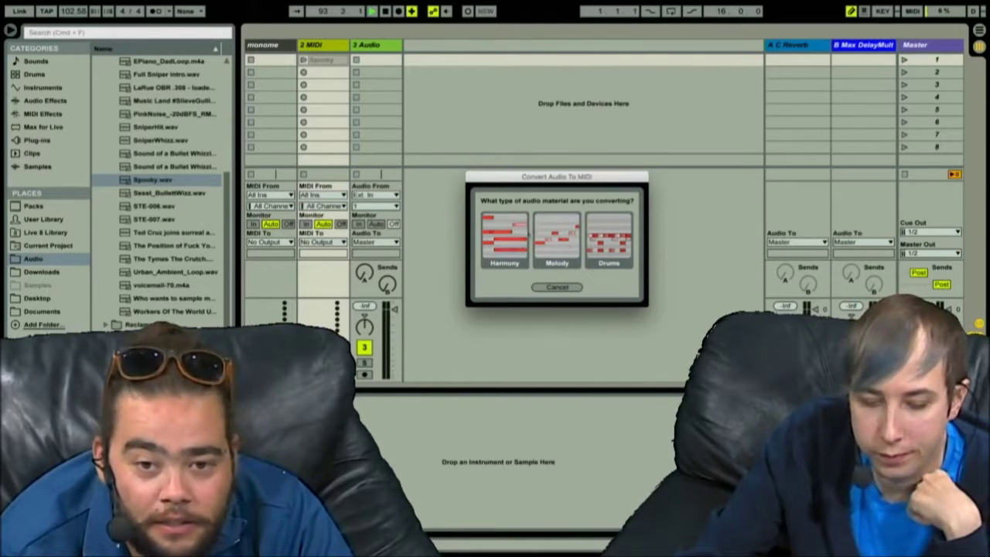
click(568, 243)
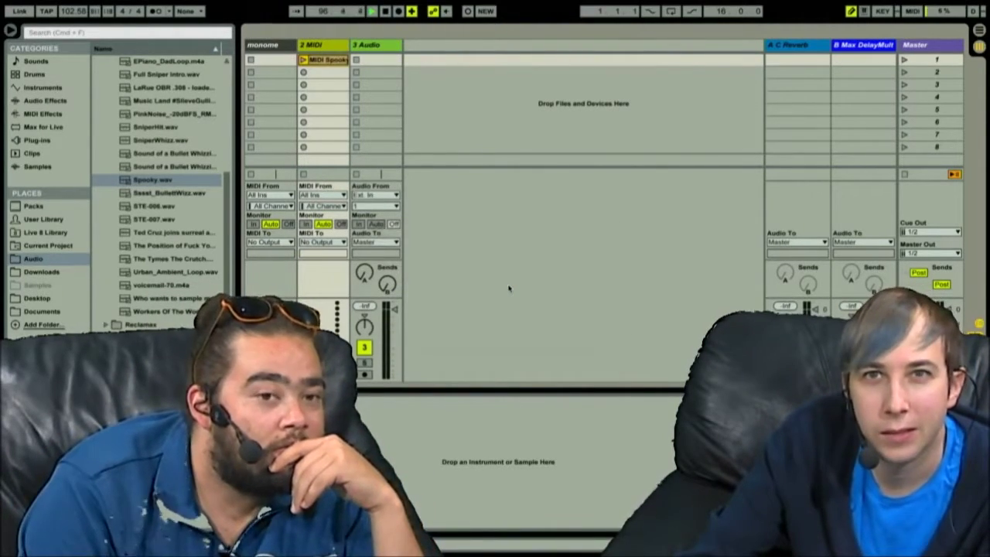
click(326, 62)
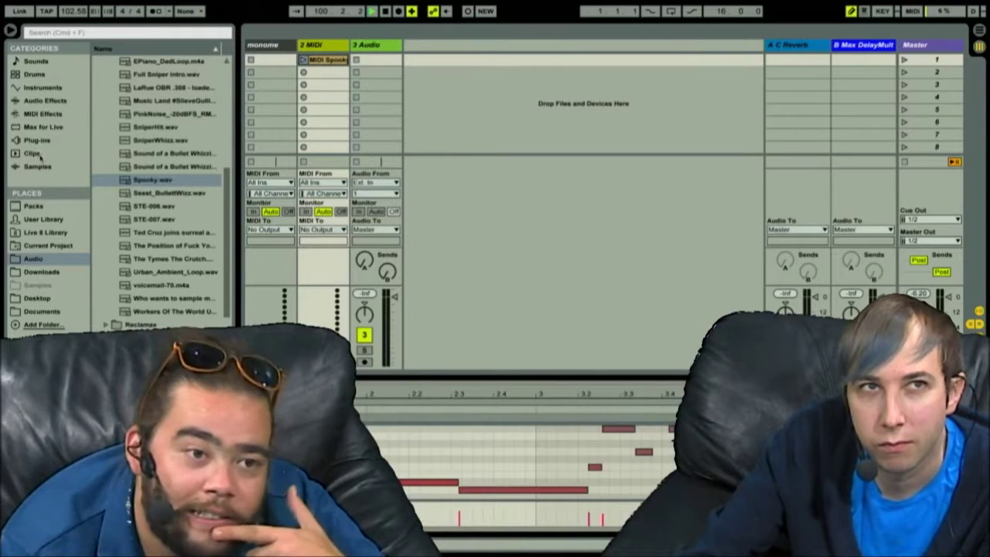
Step: Browse Sounds to the Piano & Keys presets
click(37, 90)
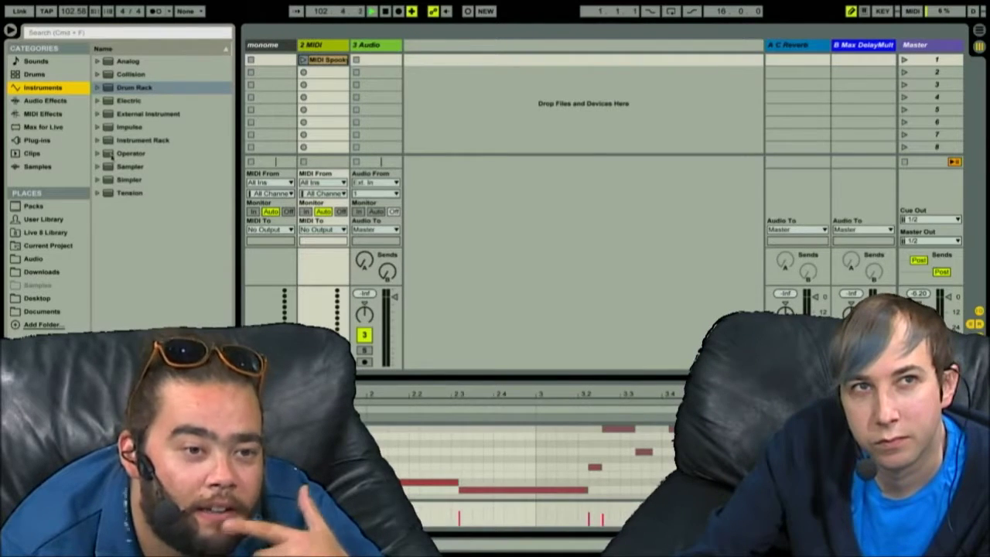
click(52, 65)
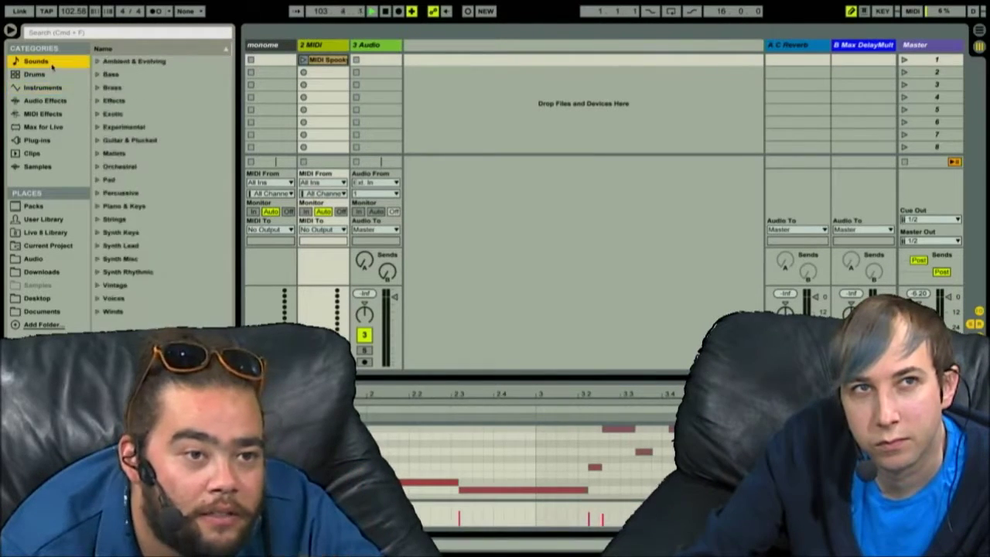
click(99, 205)
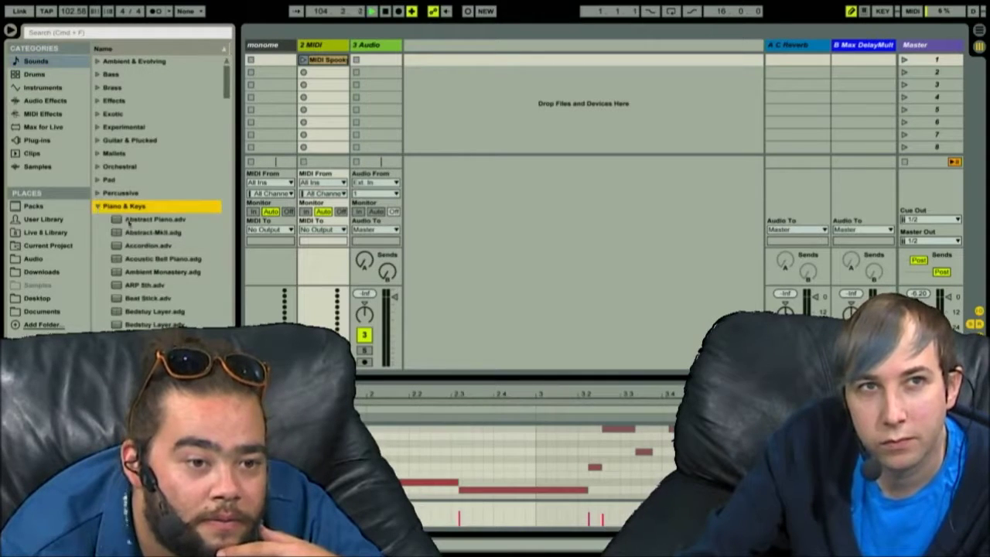
scroll(129, 232, down, 3)
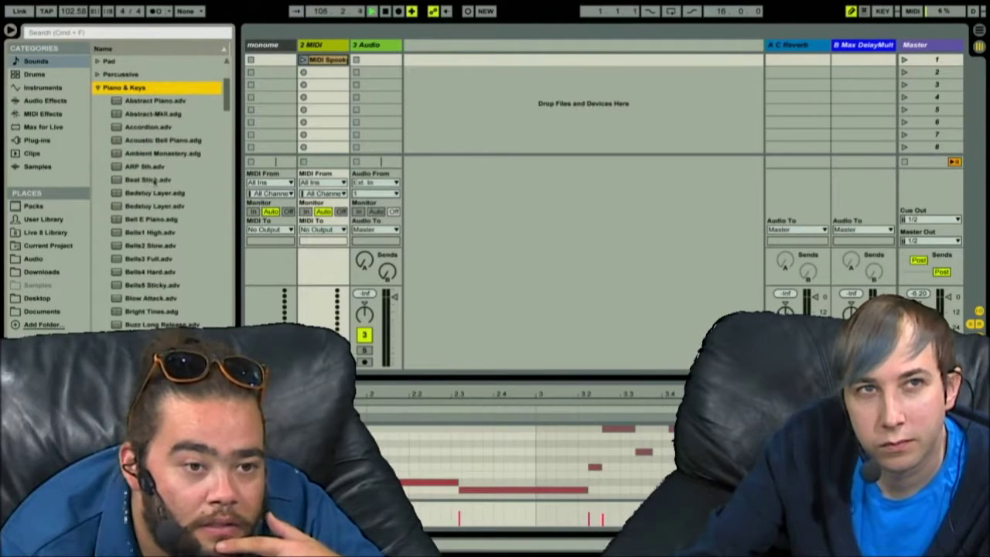
click(152, 166)
Step: Load Bells4 Hard onto the 2 MIDI track and launch the MIDI Spooky clip through it
key(Down)
key(Down)
key(Down)
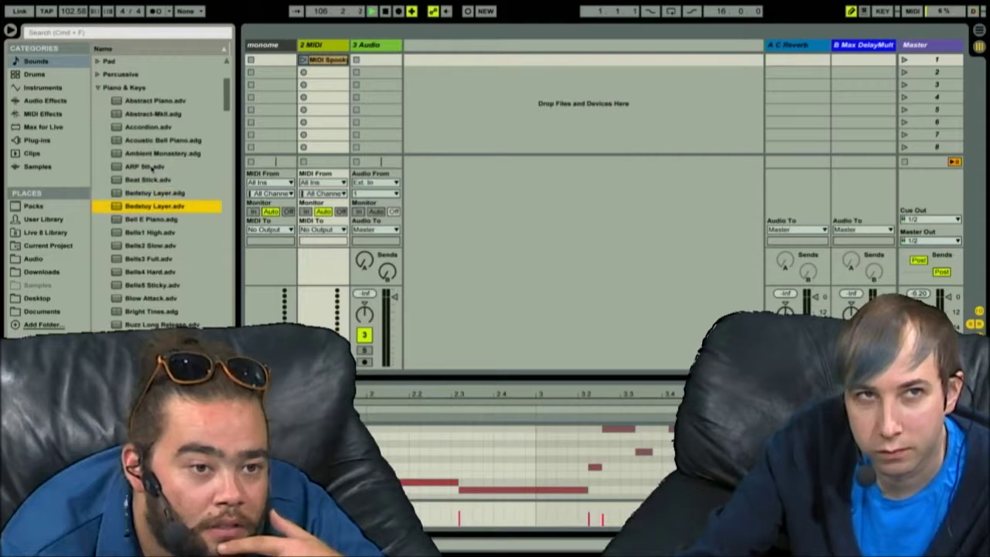
scroll(152, 167, down, 3)
click(160, 207)
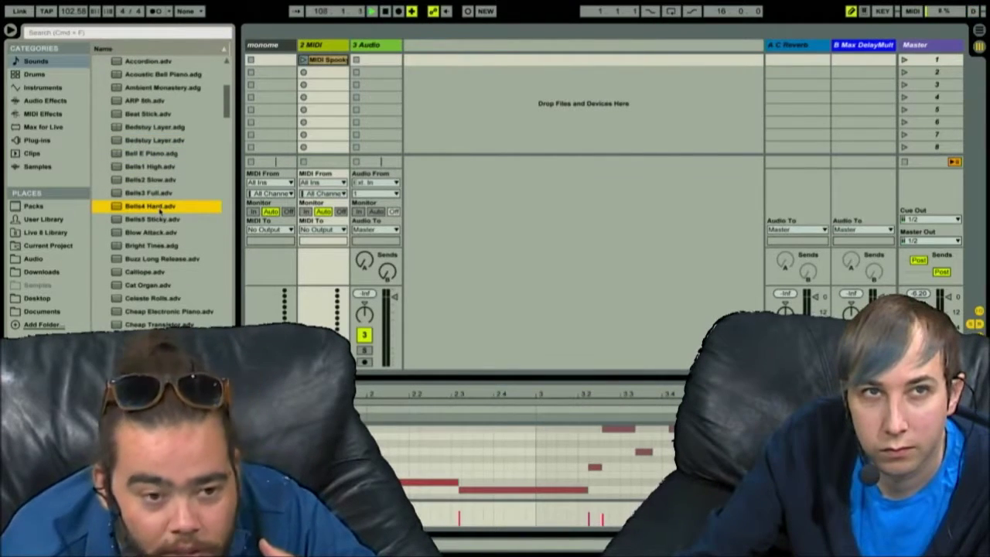
drag(150, 207, 313, 90)
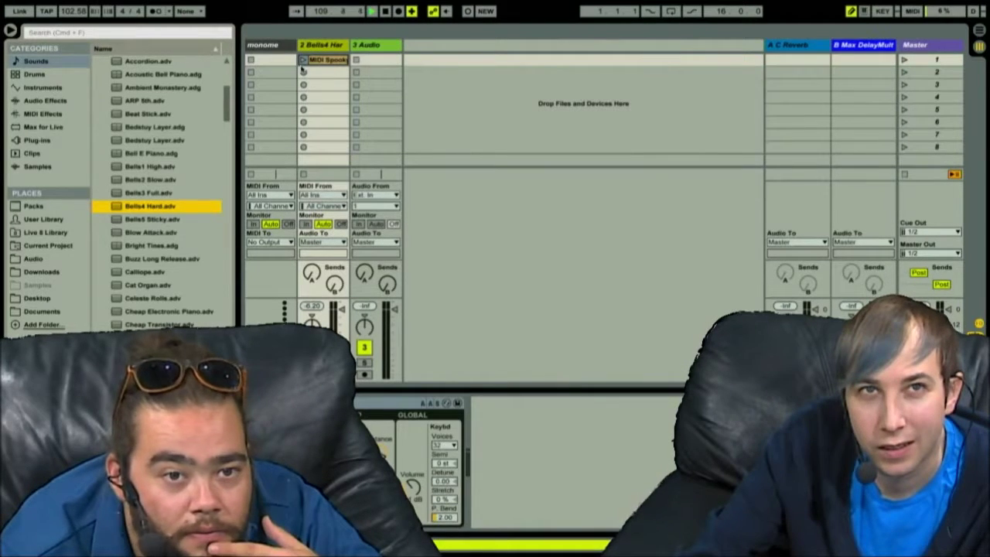
click(303, 60)
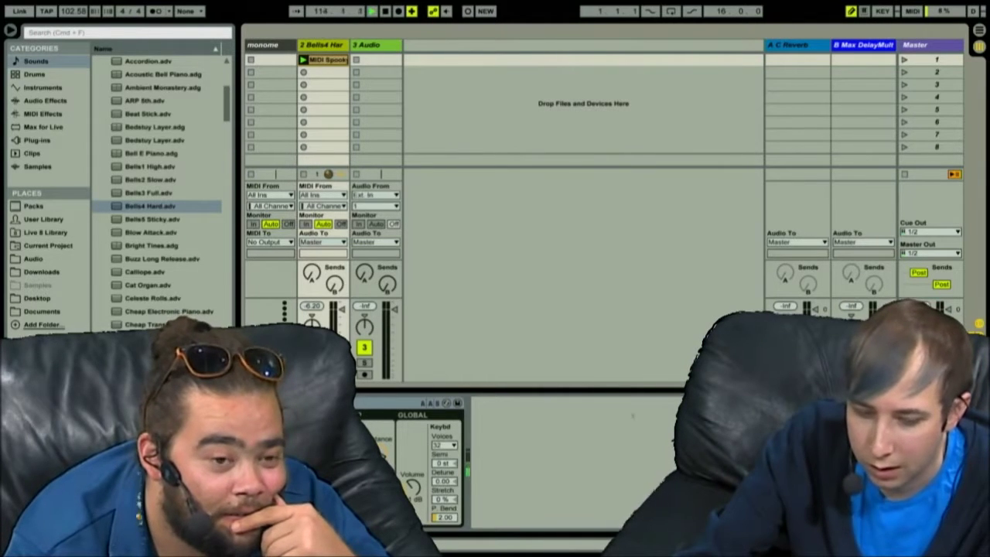
Step: Select Spooky.wav in the Audio browser, undoing an accidentally inserted MIDI track
click(40, 260)
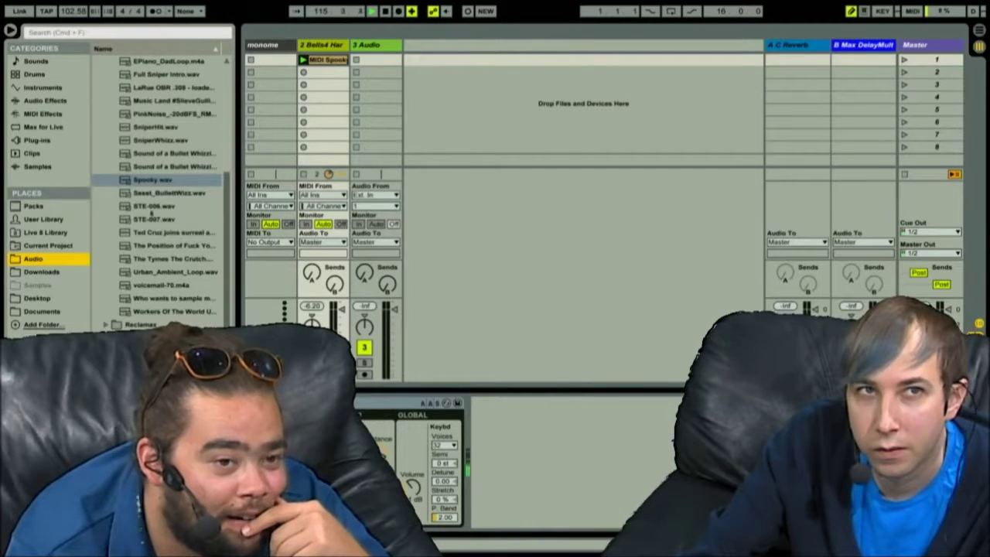
click(145, 178)
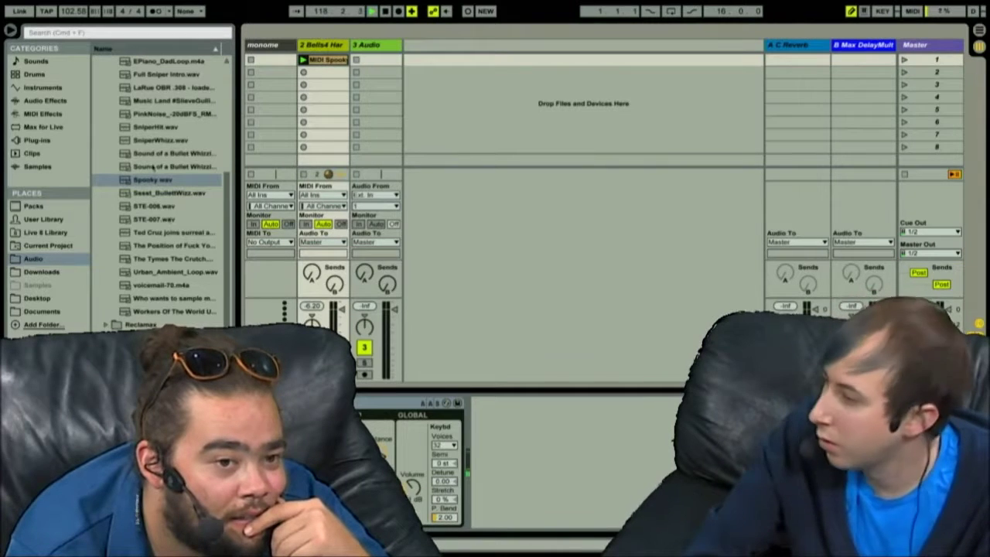
click(154, 178)
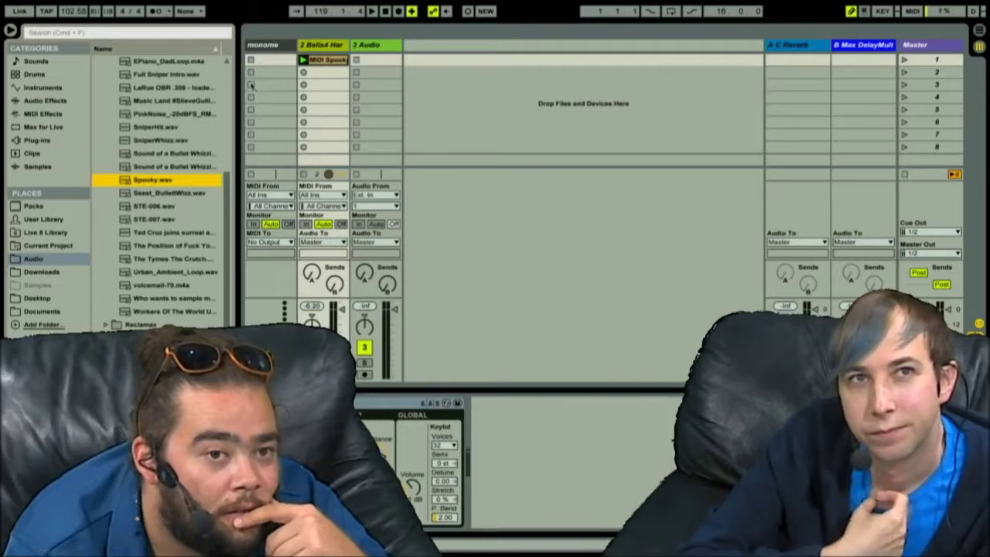
click(332, 48)
key(super+shift+t)
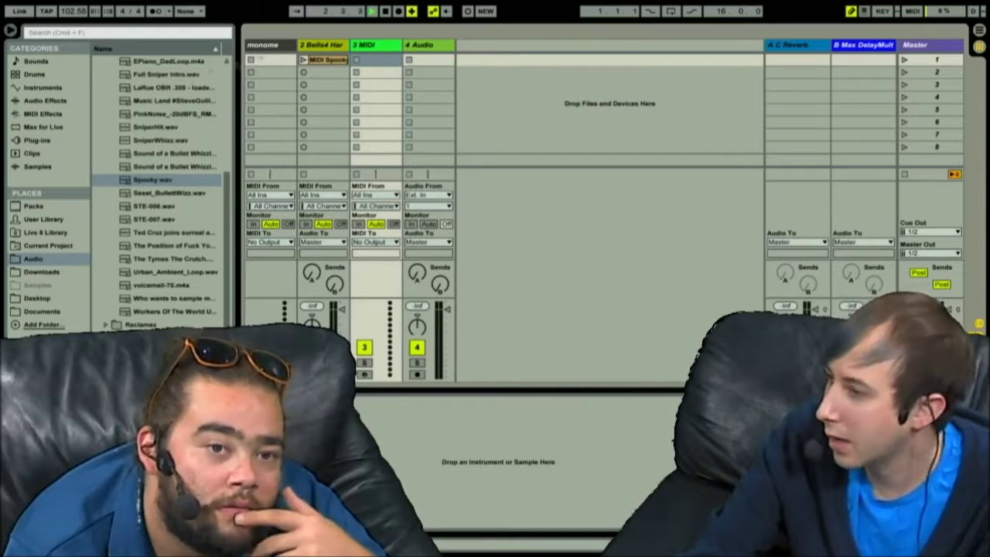
key(super+z)
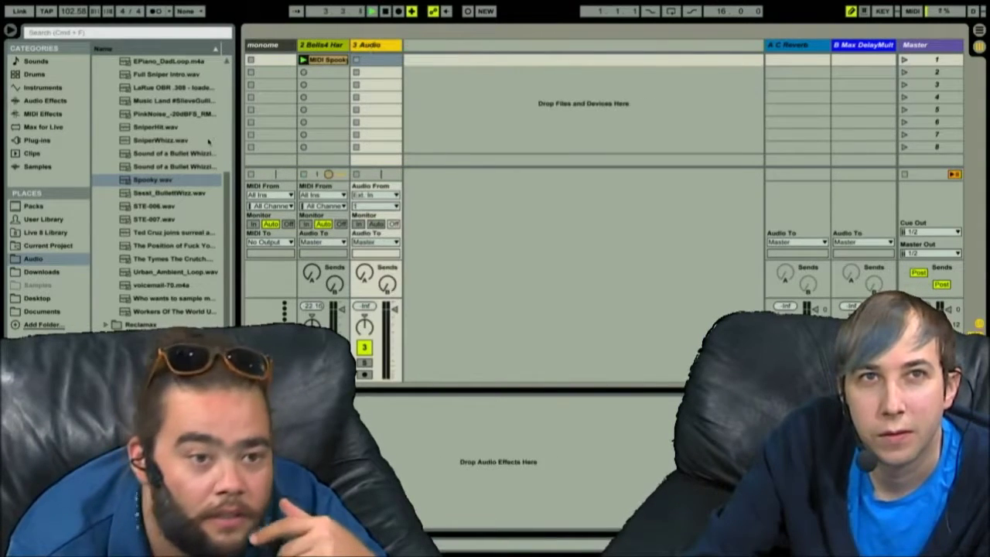
Step: Convert Spooky.wav to MIDI in the Bells track's second slot and launch the clip
drag(147, 184, 325, 72)
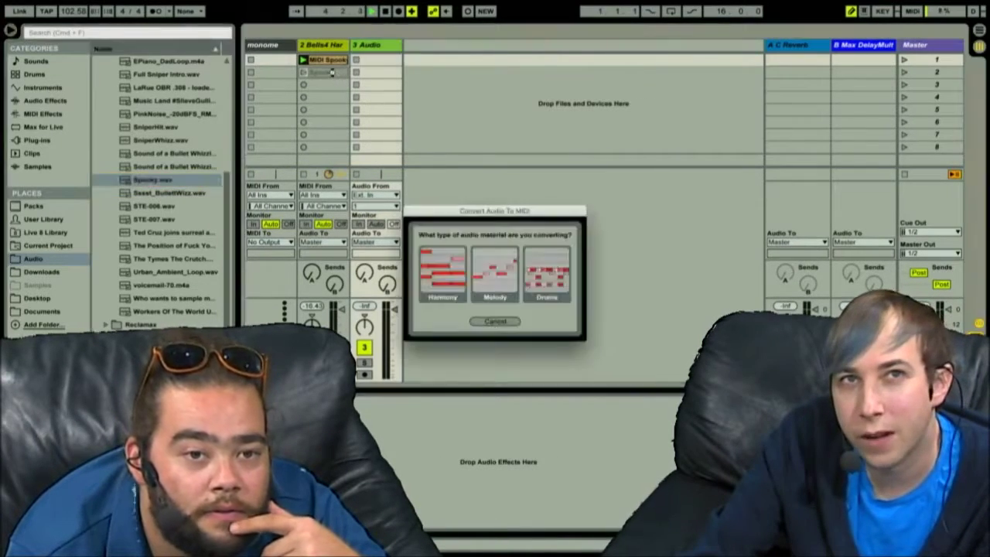
click(457, 265)
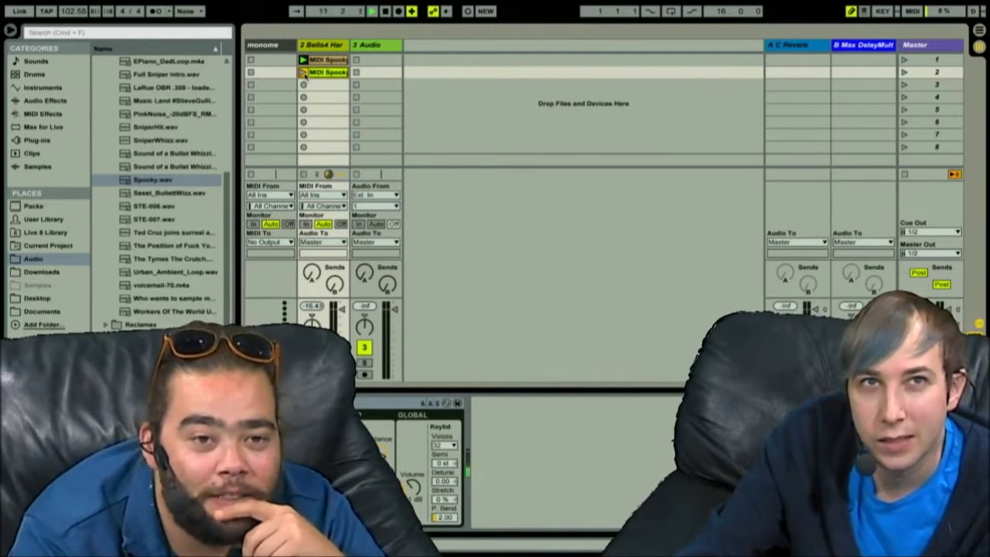
click(303, 72)
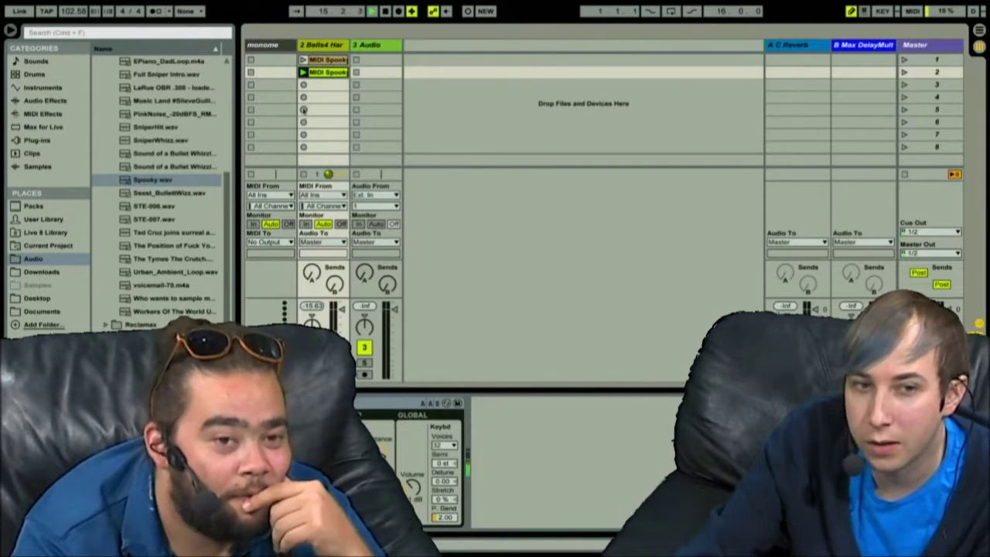
Step: Open the second Bells4 Hard clip in the piano roll, resize the editor, and add an audio track
click(325, 74)
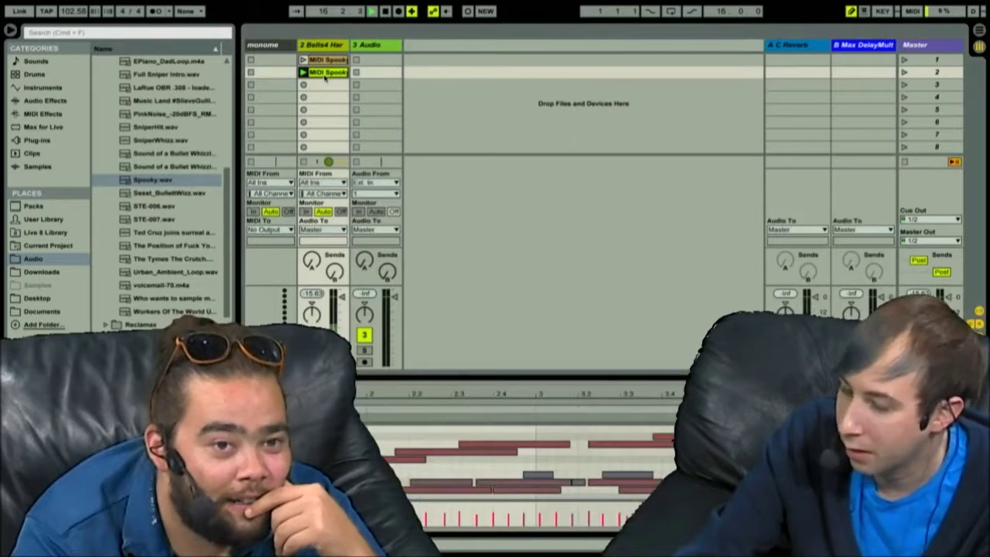
scroll(515, 476, down, 3)
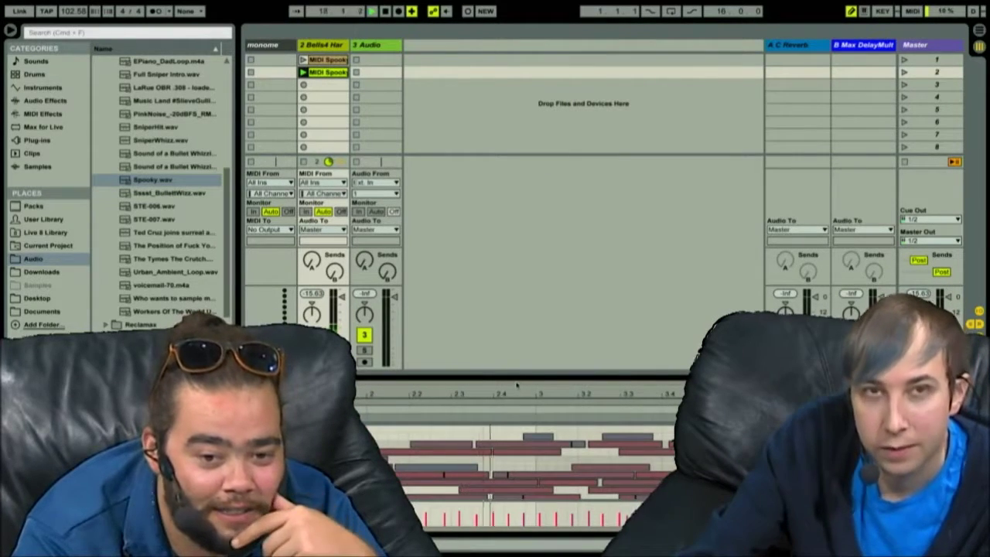
drag(517, 375, 516, 310)
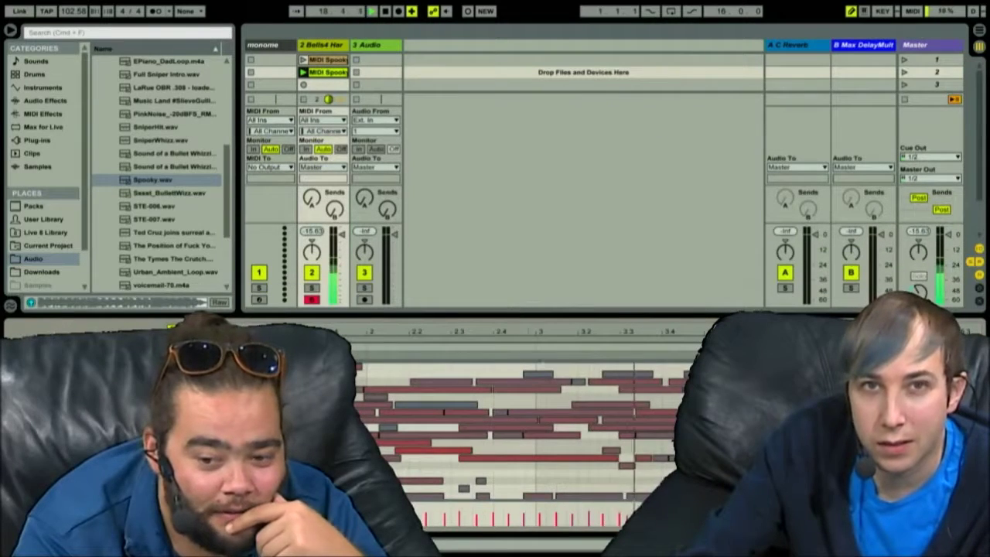
scroll(564, 466, down, 3)
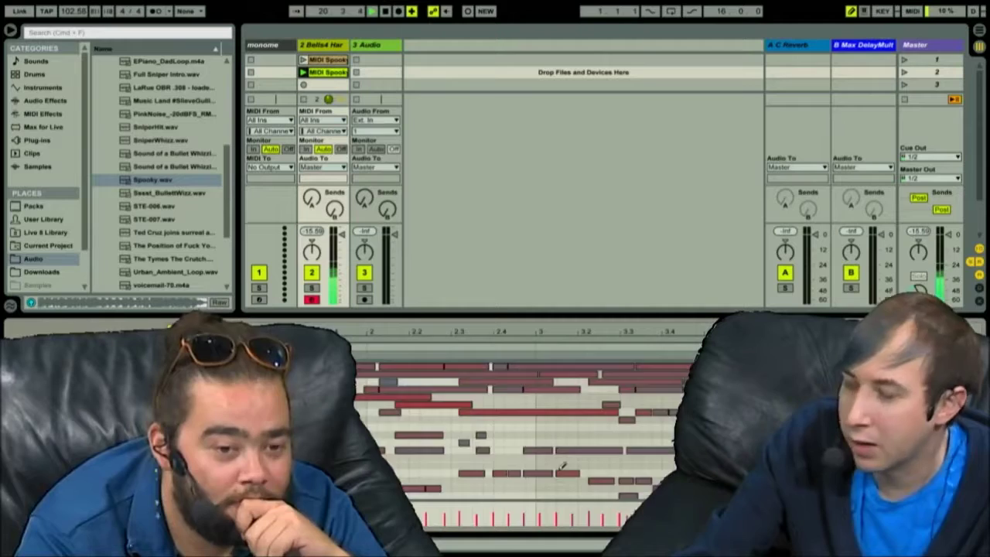
scroll(564, 466, up, 5)
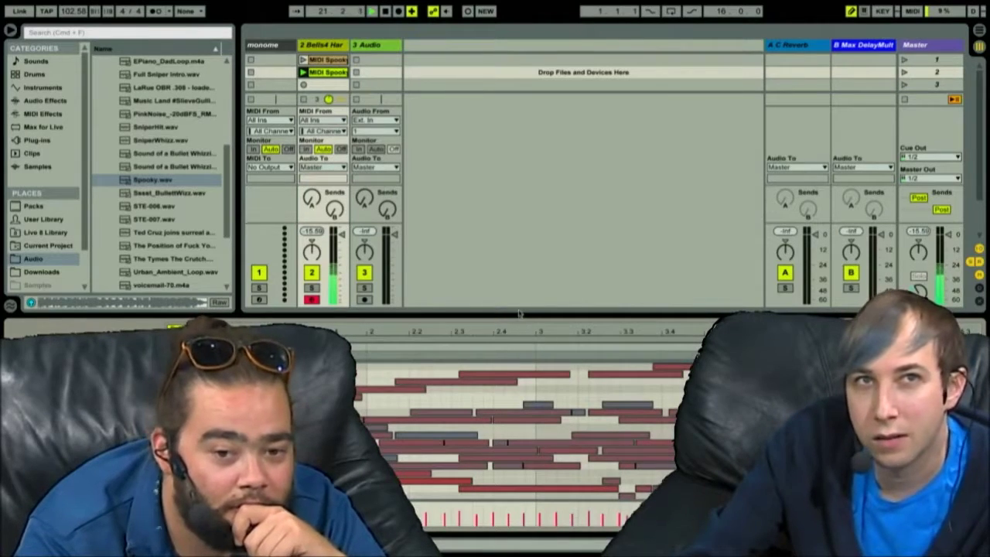
drag(517, 314, 518, 361)
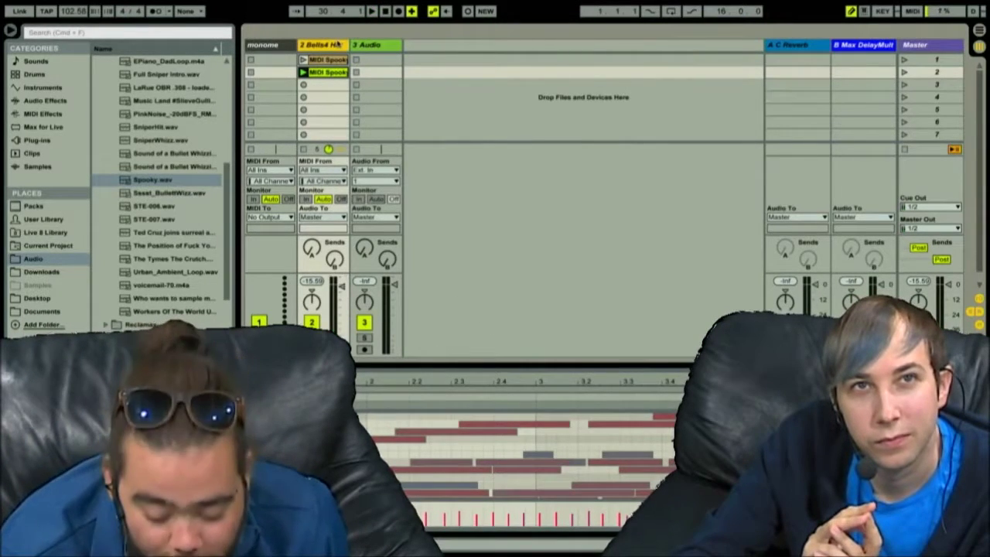
key(ctrl+t)
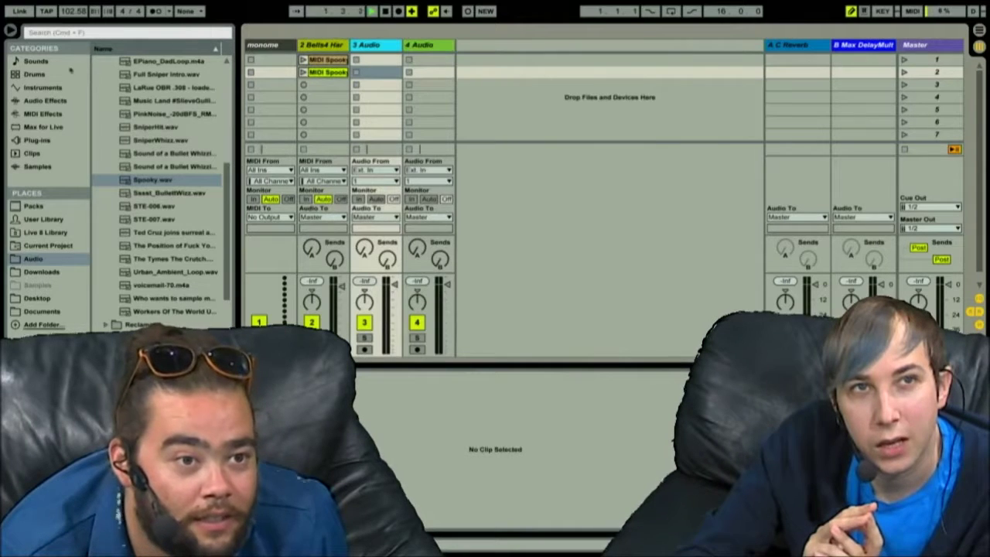
Step: Expand Instruments > Drum Rack in the browser
click(47, 88)
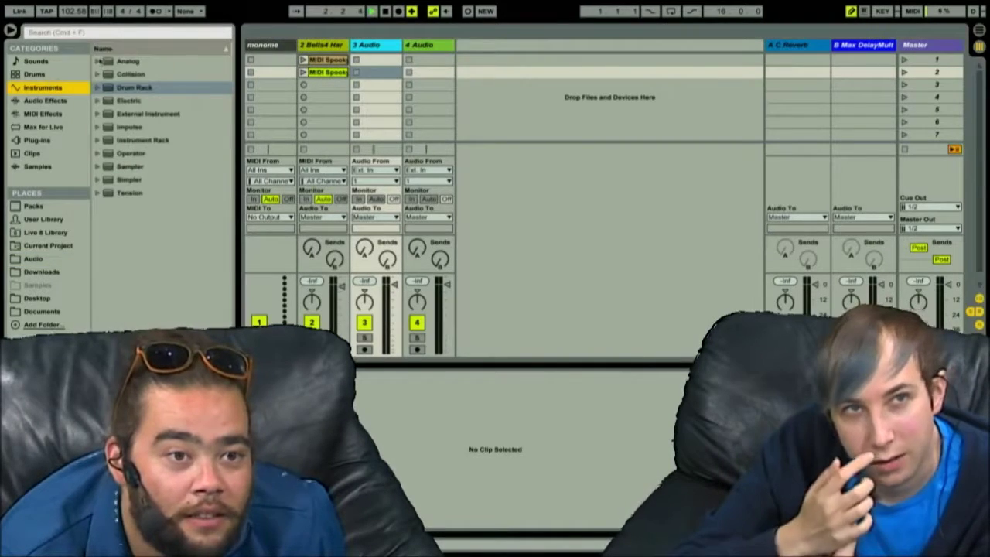
key(Right)
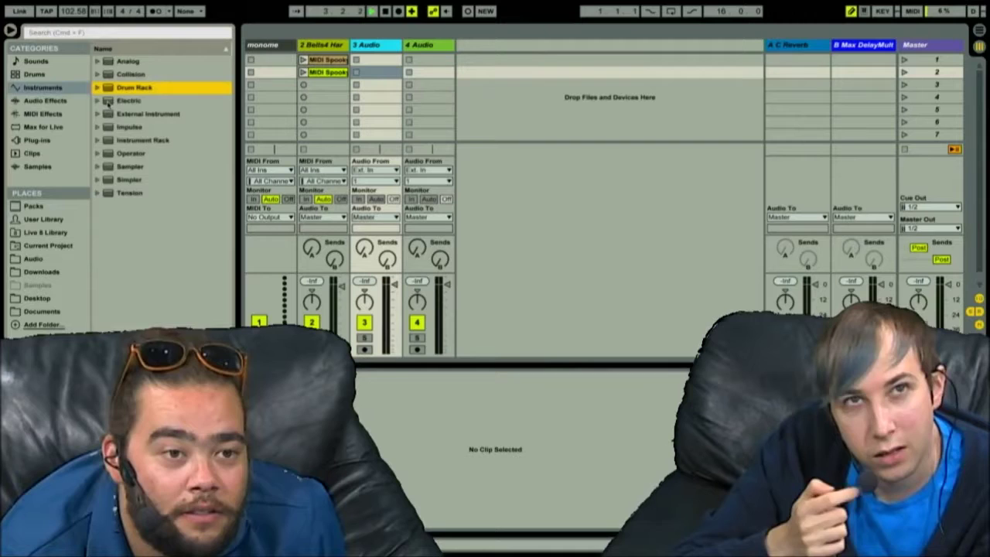
key(Right)
key(Down)
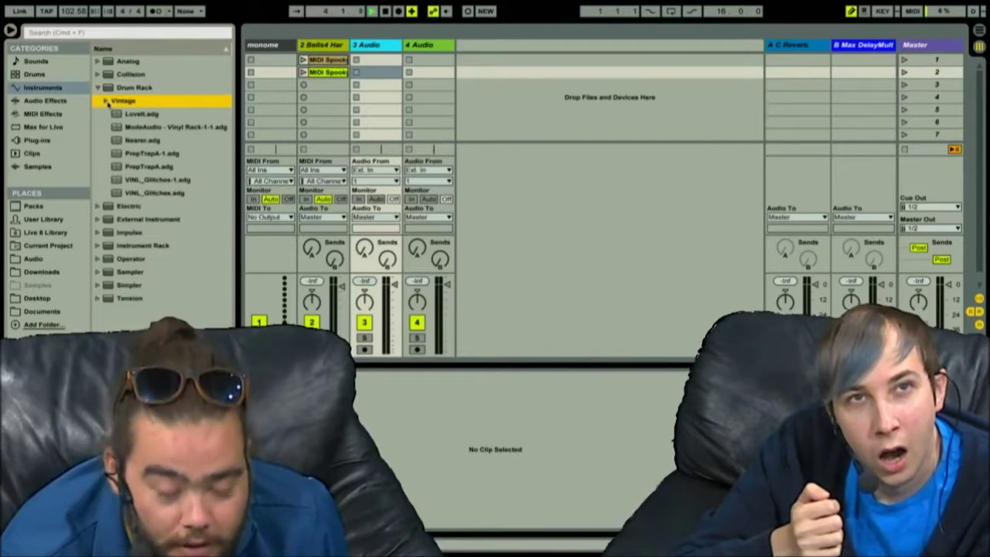
Step: Insert a MIDI track after the Bells track and delete the extra audio track
click(317, 45)
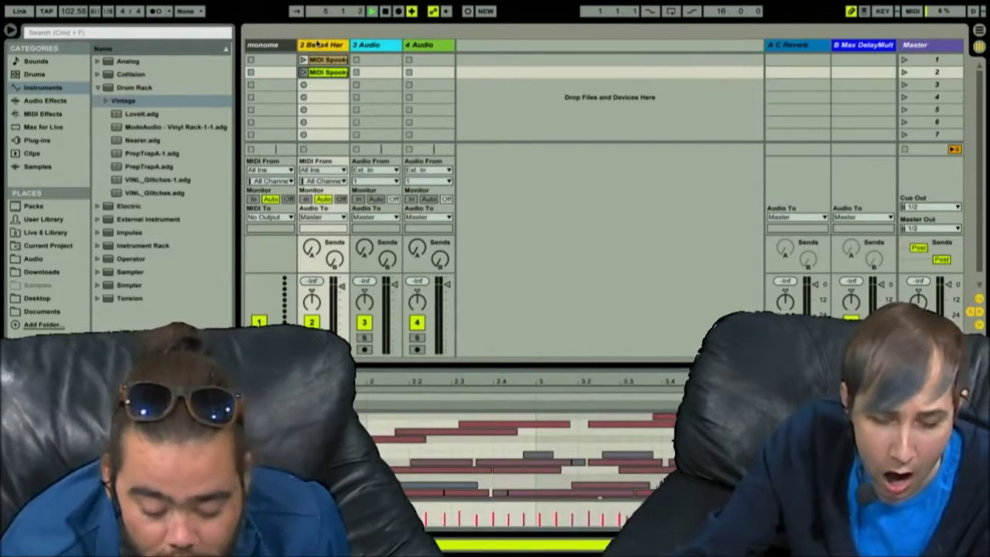
key(ctrl+shift+t)
click(432, 45)
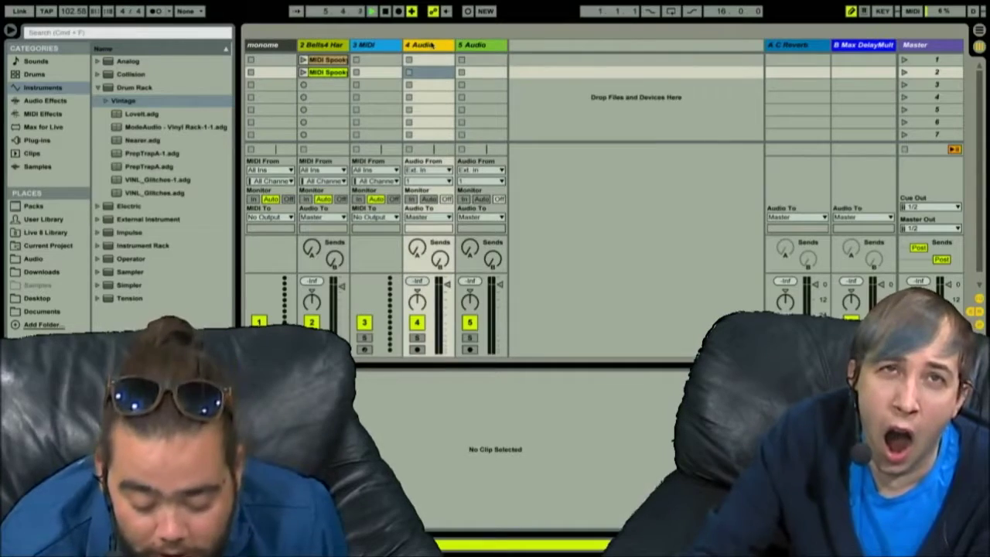
key(Delete)
key(Left)
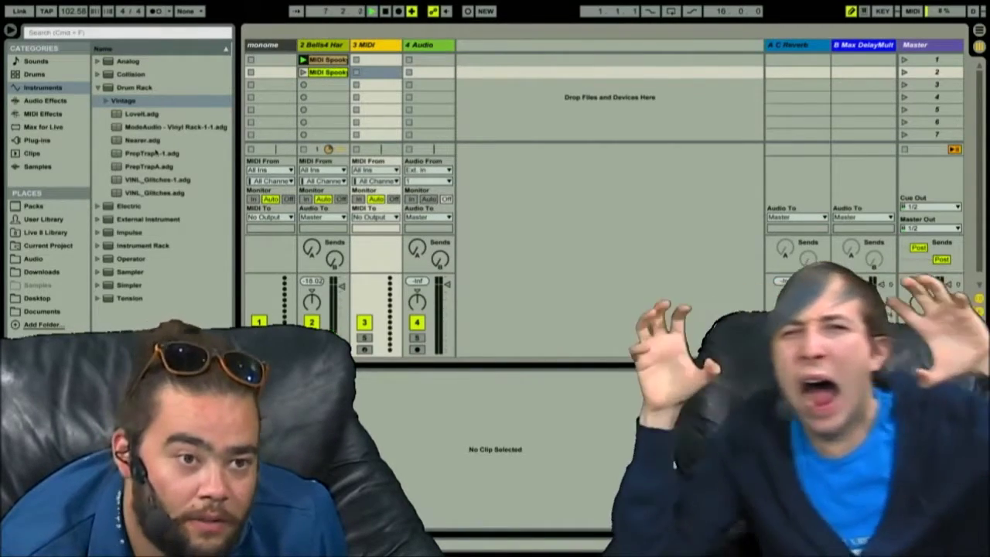
Step: Collapse and re-expand the Drum Rack folder, then browse the installed Packs
click(98, 87)
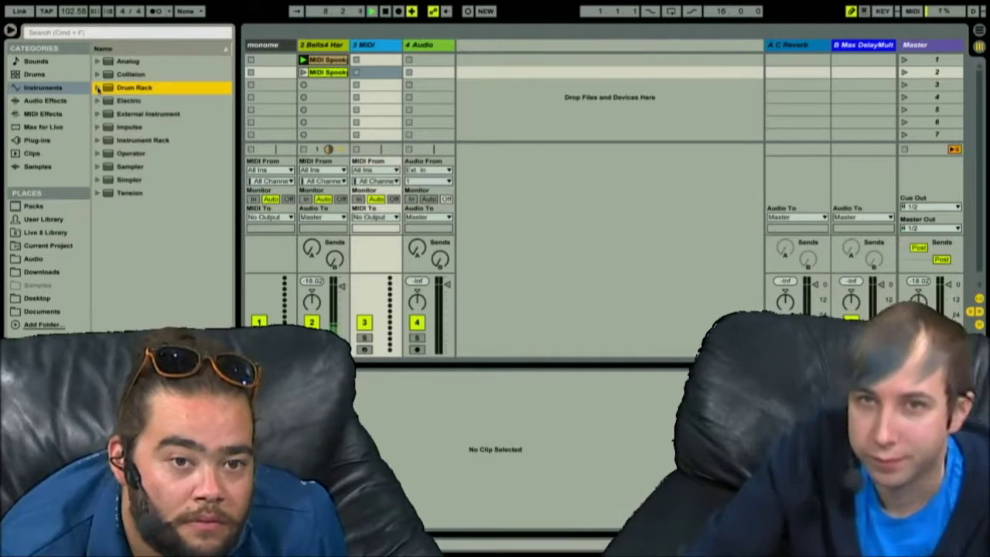
click(98, 88)
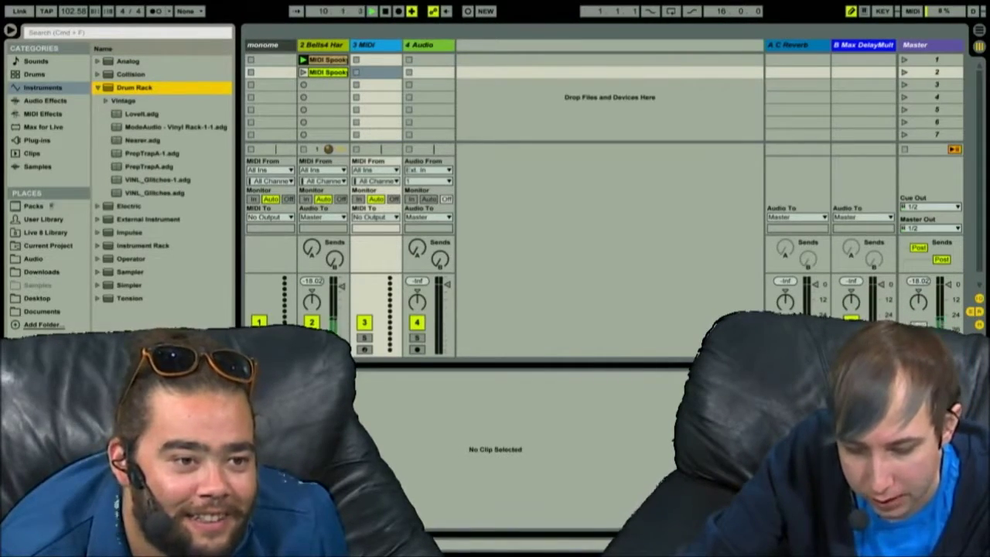
click(50, 207)
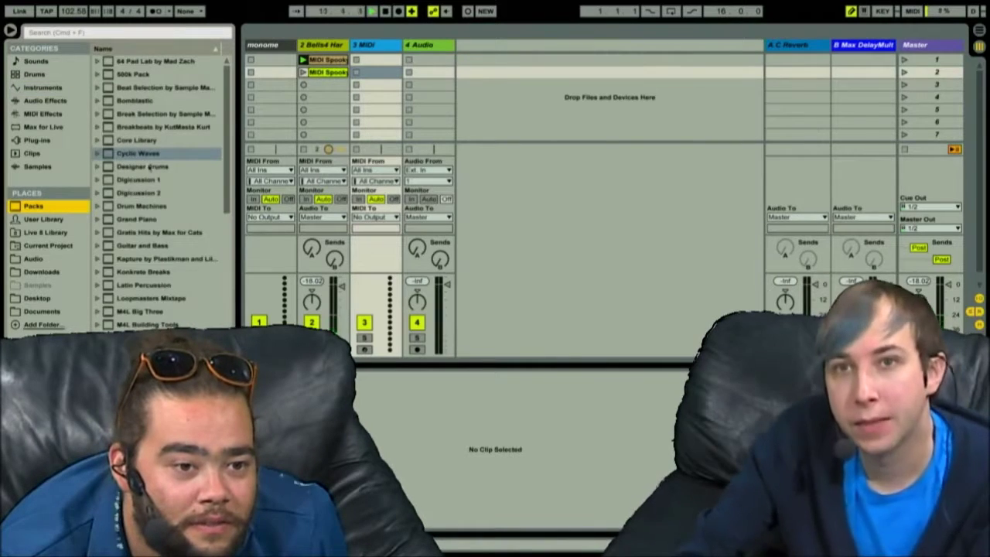
Step: Find the Kit-LD Classic preset in Packs > Drum Machines > Drums
scroll(147, 167, down, 3)
scroll(126, 167, down, 3)
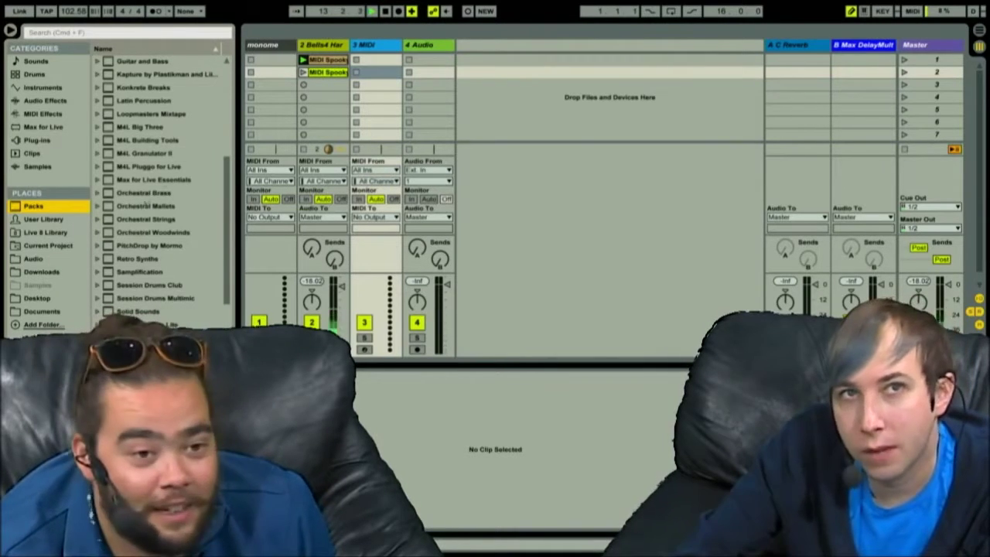
scroll(168, 264, down, 2)
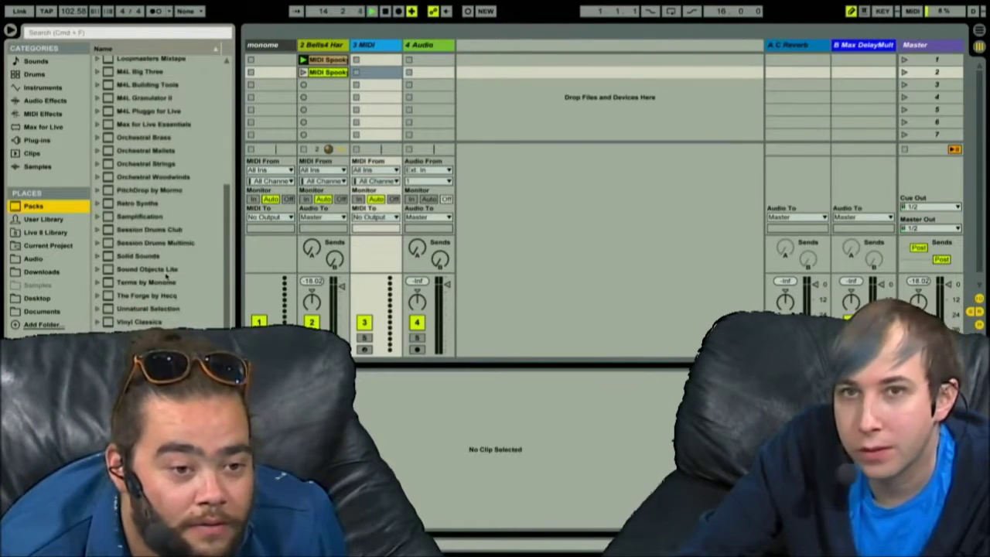
scroll(167, 256, up, 1)
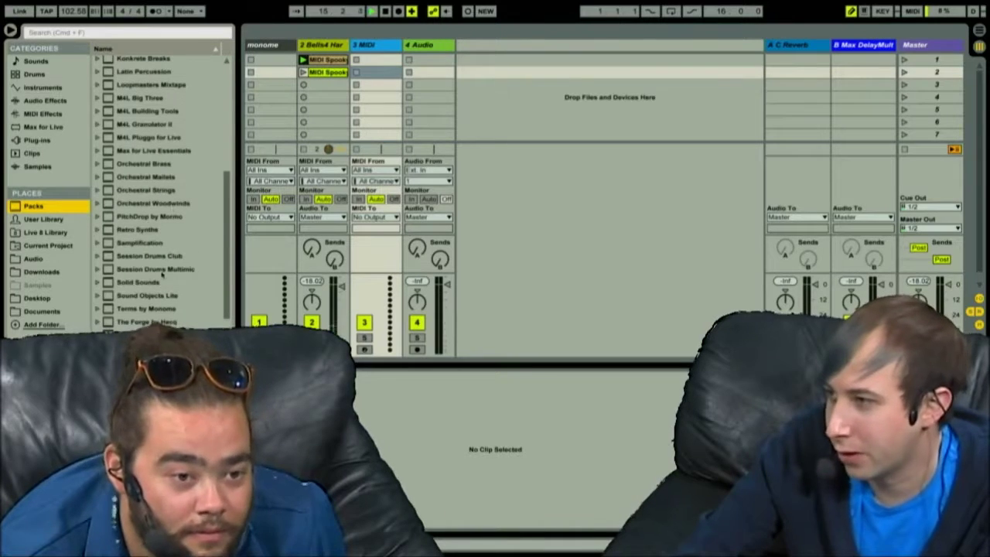
scroll(162, 274, down, 1)
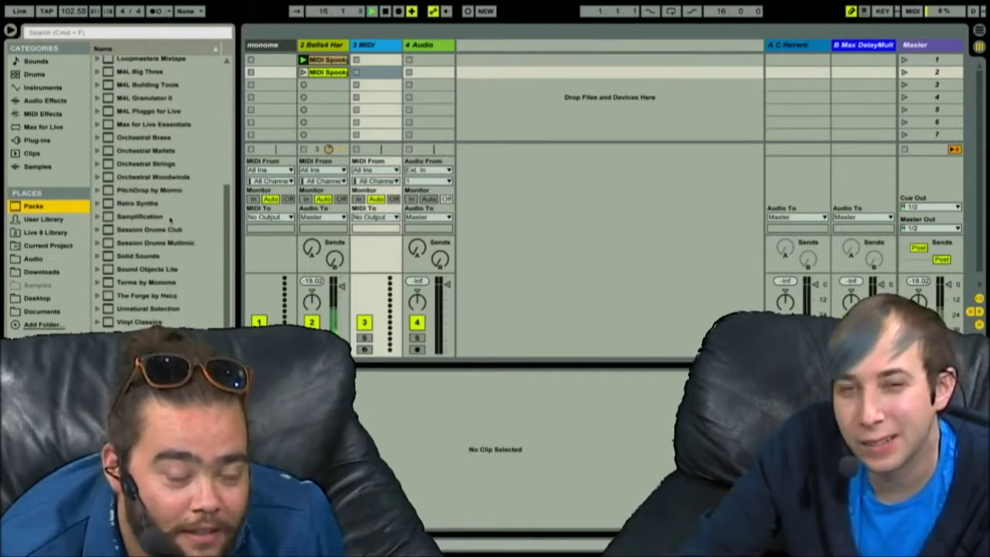
scroll(170, 220, up, 2)
scroll(157, 139, up, 2)
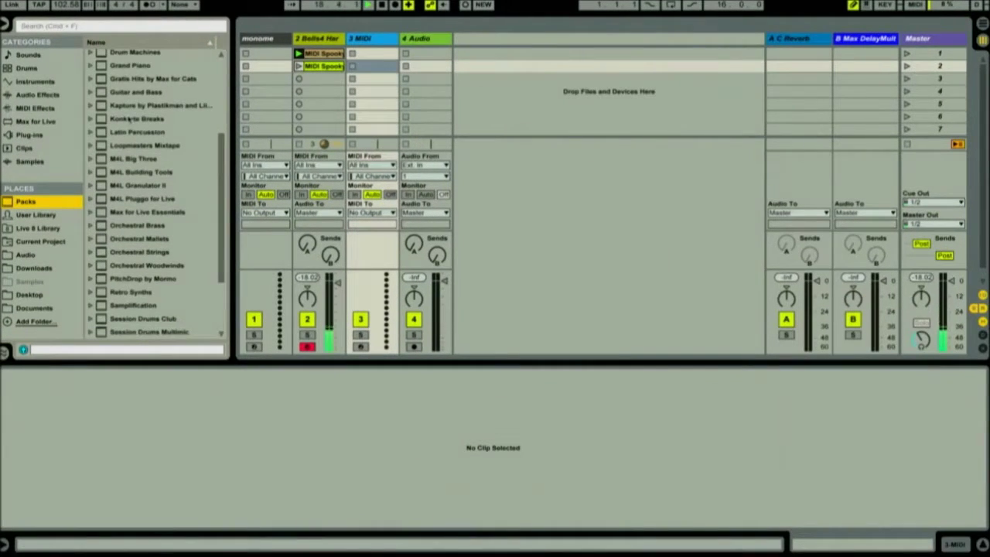
scroll(129, 119, up, 2)
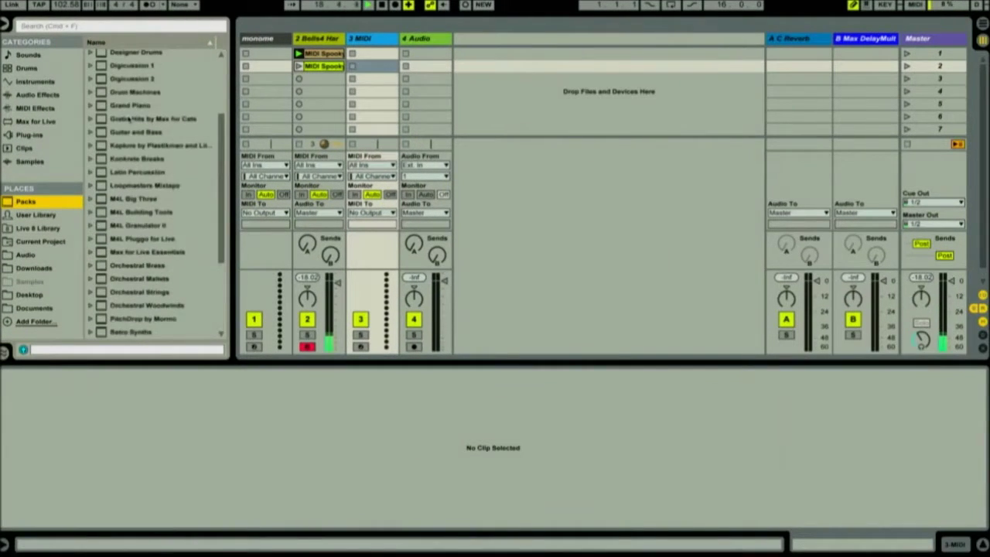
click(91, 93)
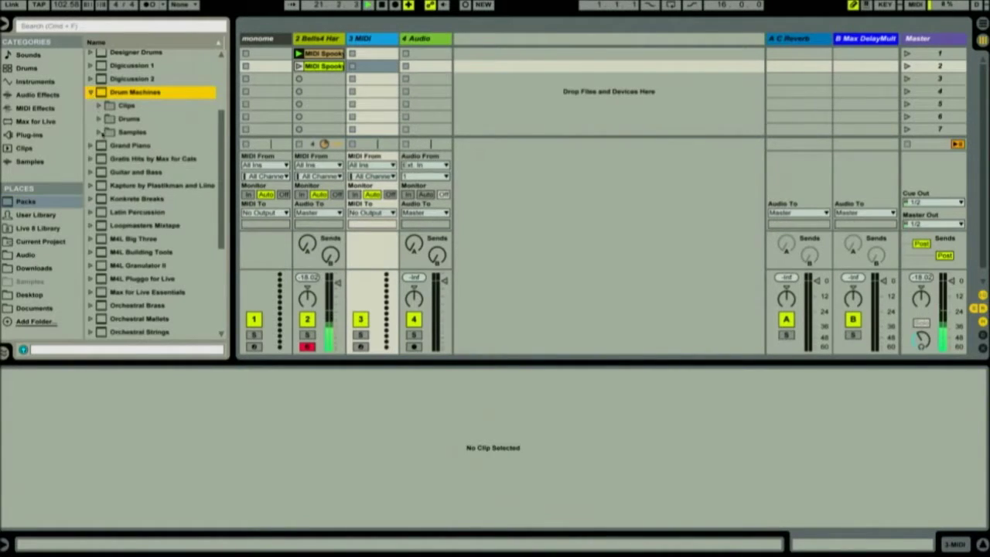
click(99, 119)
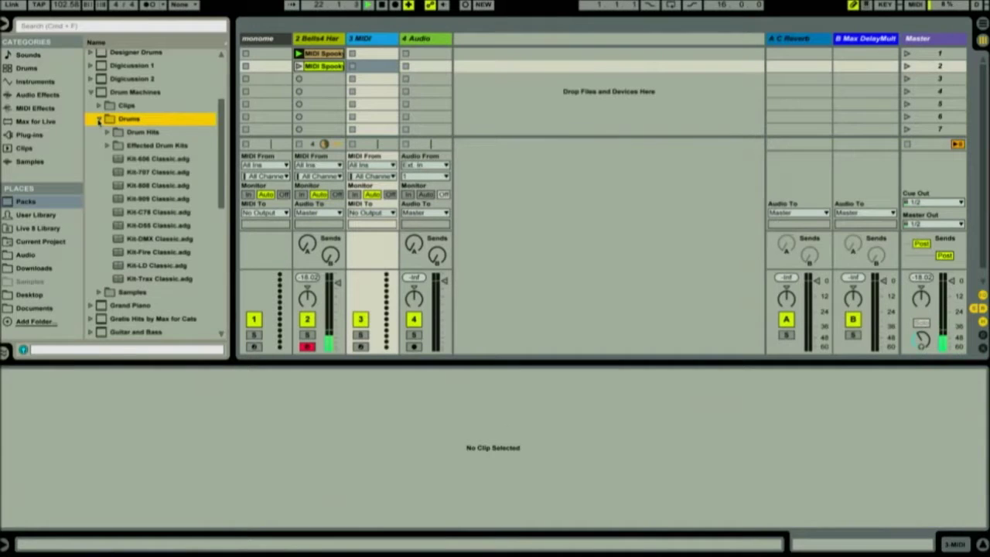
click(159, 266)
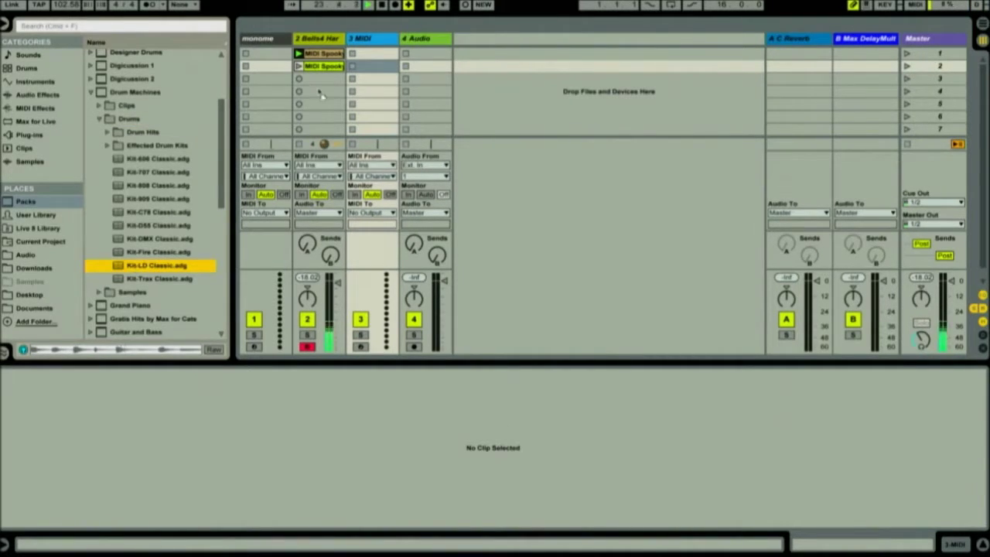
Step: Load Kit-LD Classic onto track 3 and drag Spooky.wav into its first clip slot
click(379, 42)
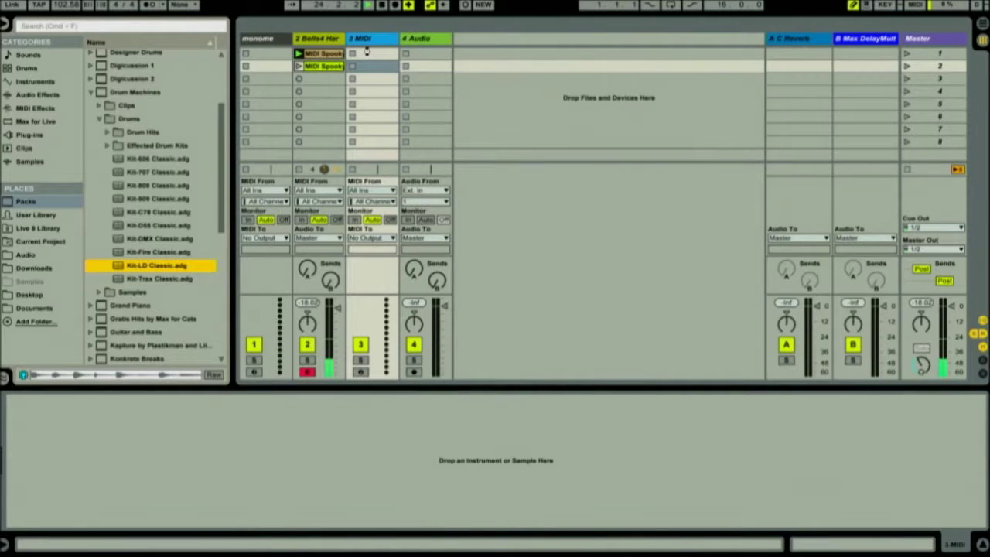
drag(366, 50, 368, 52)
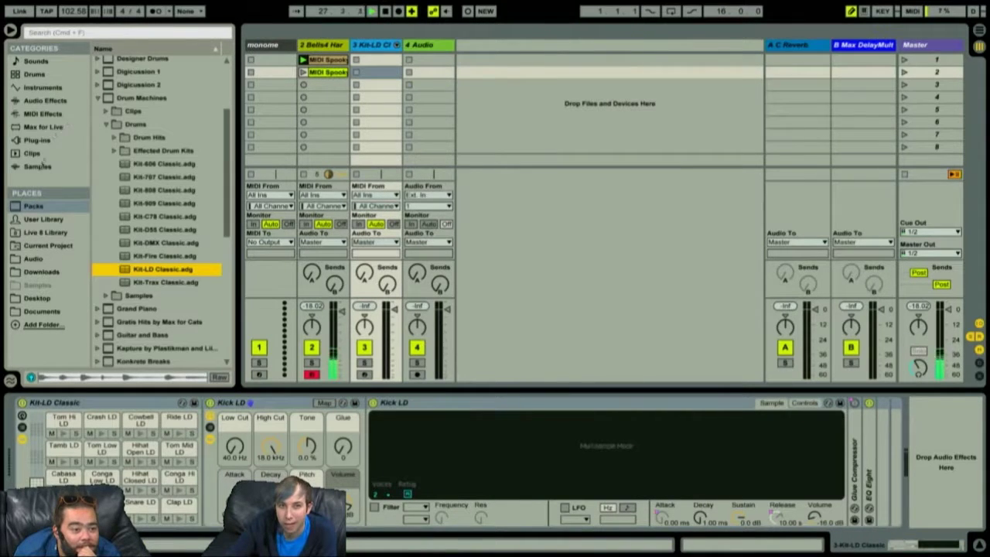
click(29, 259)
drag(136, 182, 377, 60)
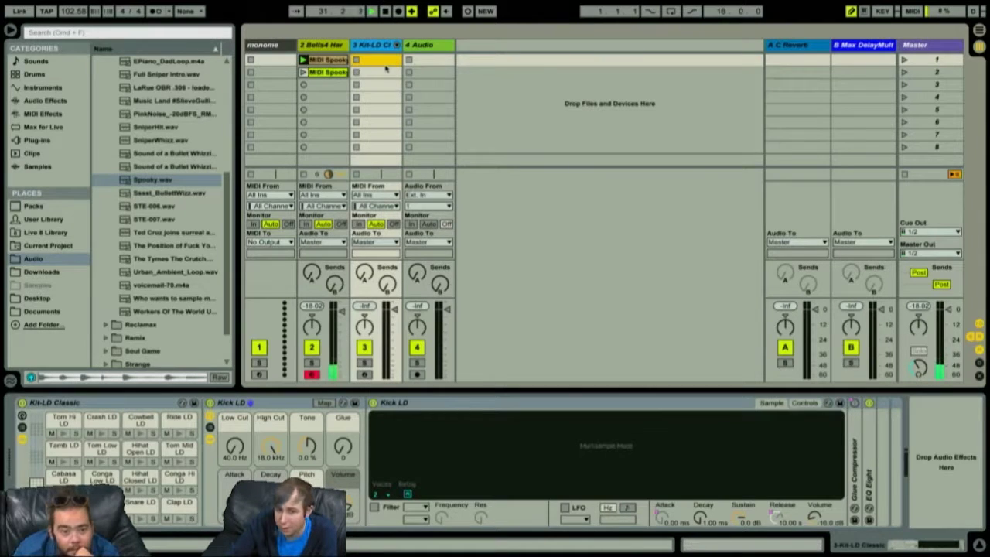
Step: Convert Spooky.wav to MIDI, place the MIDI Spooky clip in track 3's first slot, and launch it
drag(140, 186, 321, 85)
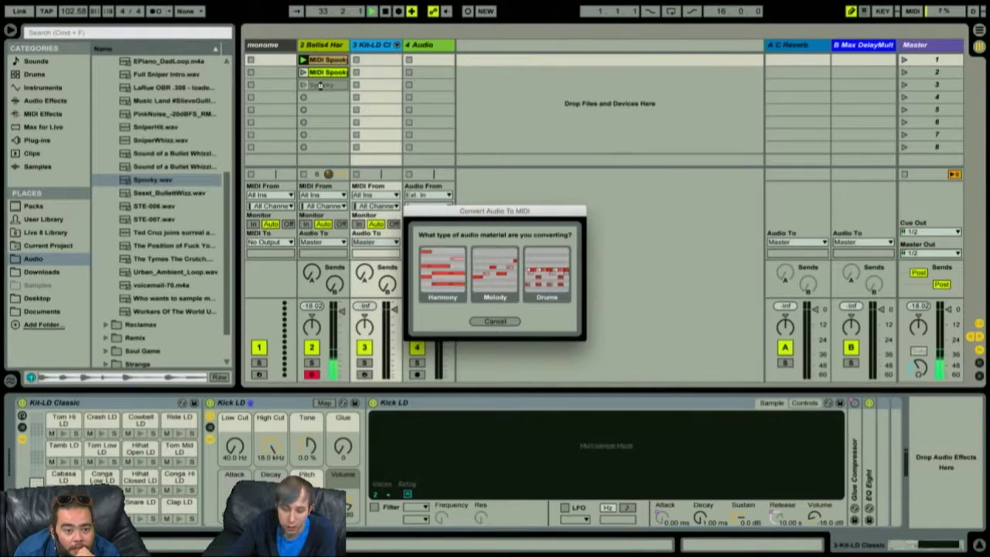
click(549, 272)
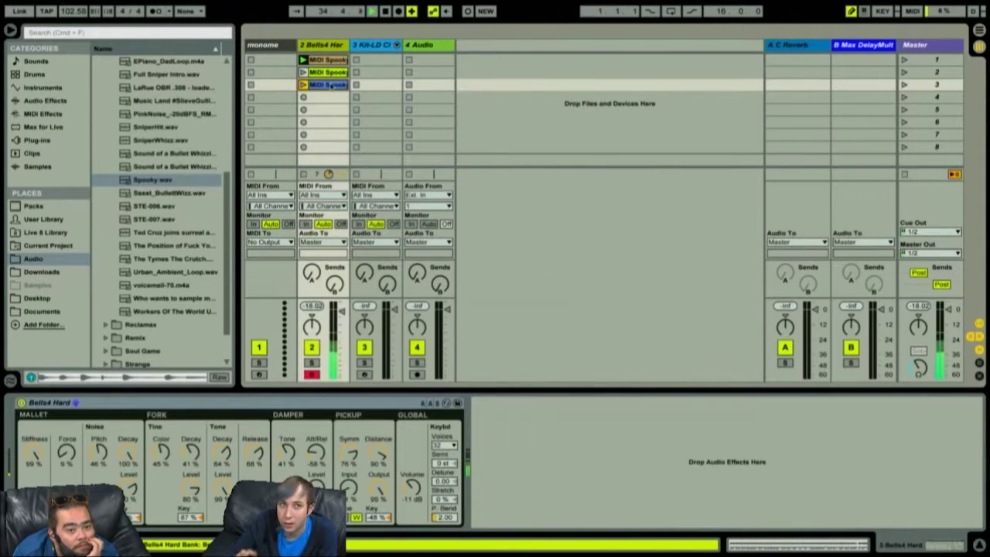
drag(375, 71, 378, 63)
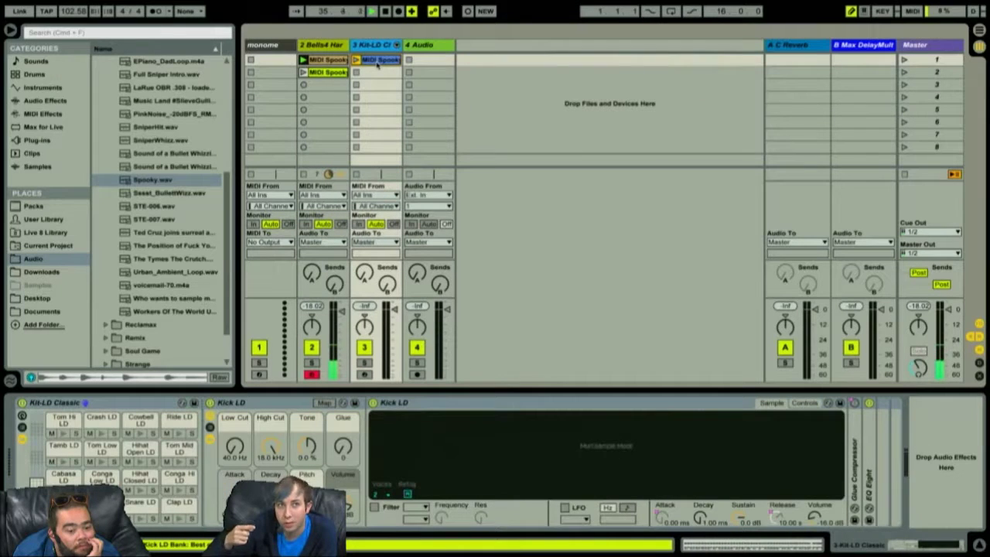
click(356, 60)
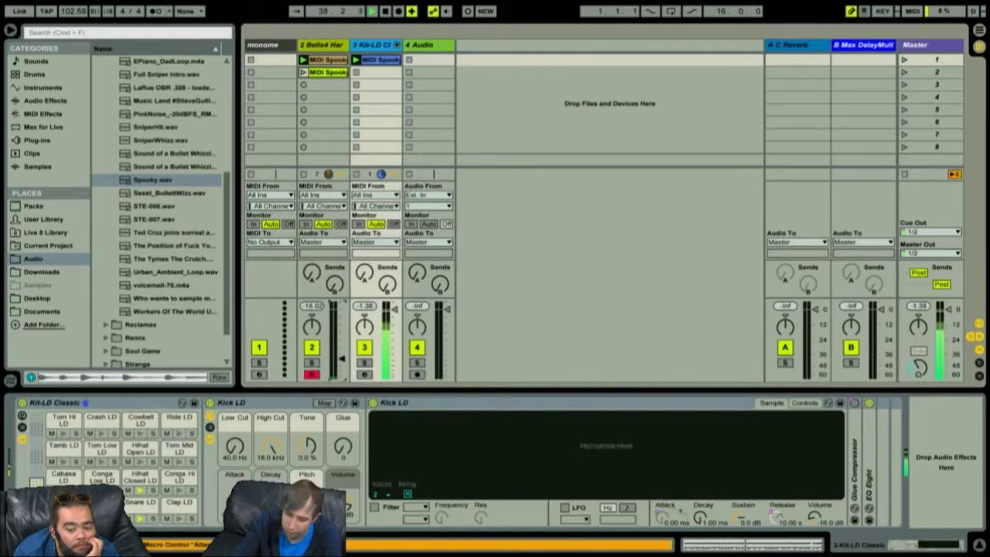
Step: Show the notes, launch track 2's second MIDI Spooky clip, raise its volume to about -12.54
key(shift+Tab)
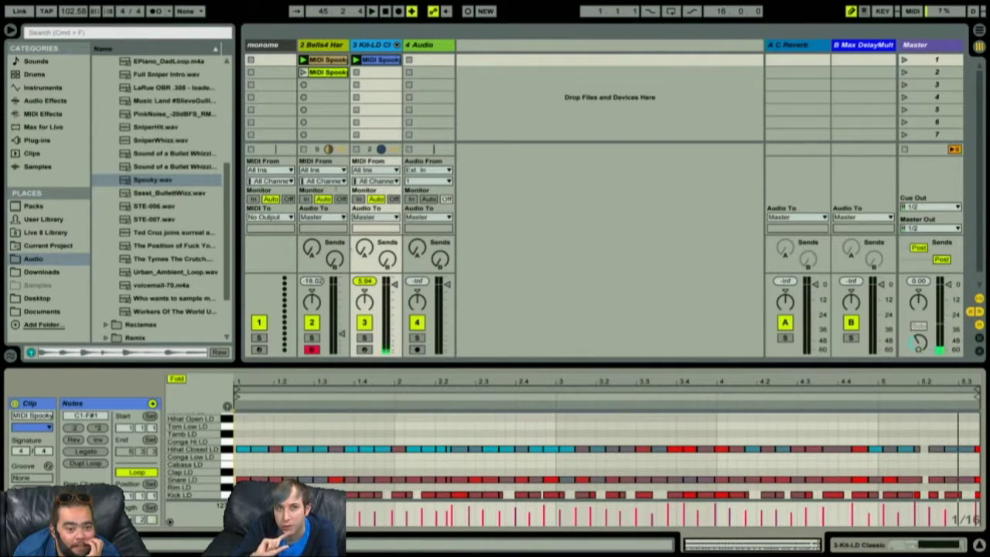
click(303, 72)
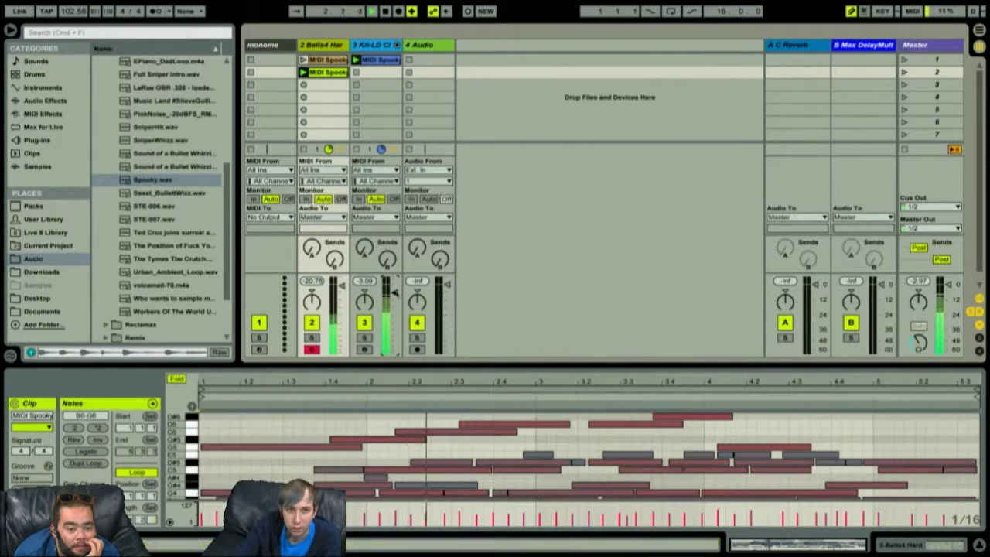
drag(344, 291, 341, 280)
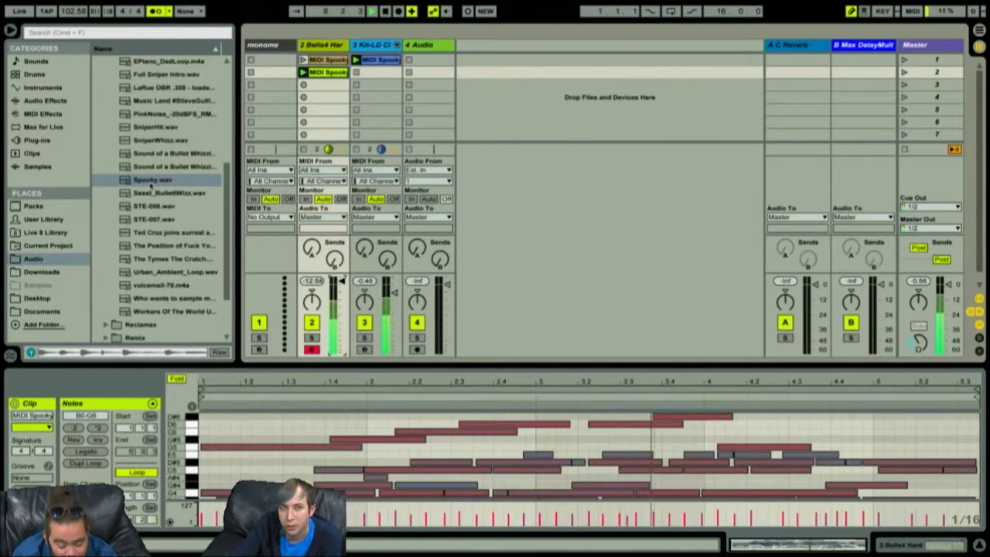
click(152, 183)
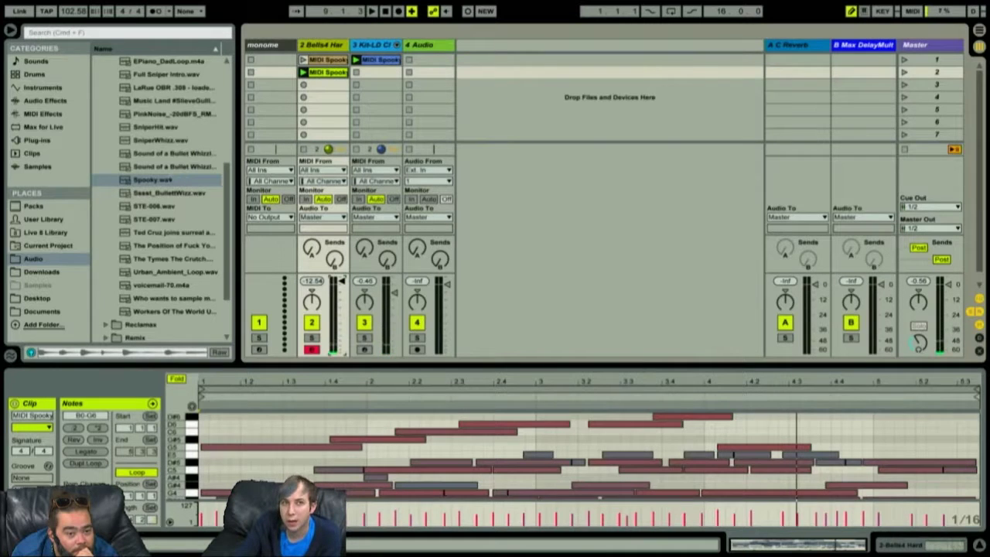
click(171, 180)
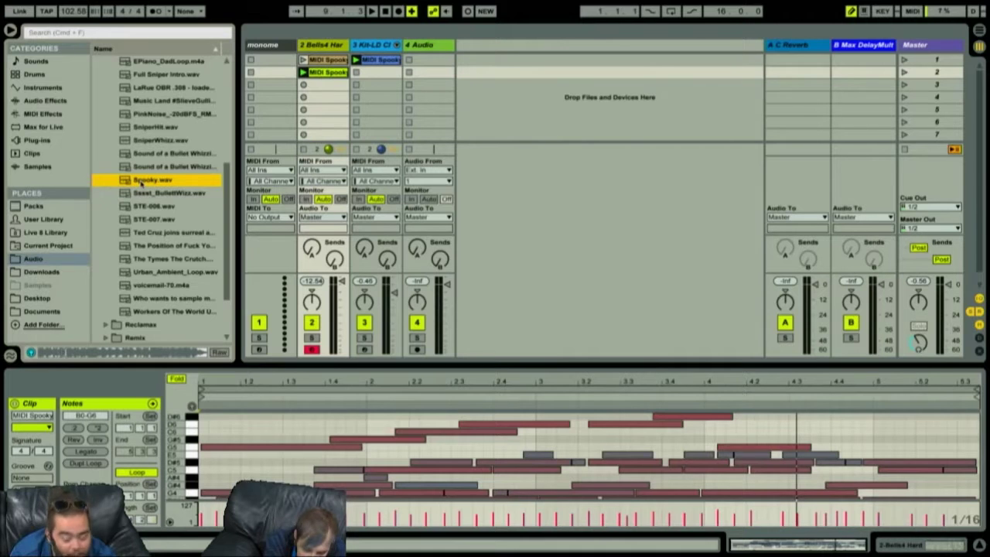
Step: Toggle Key Map mode on and off, switch off tracks 2 and 3, and preview Spooky.wav
key(super+k)
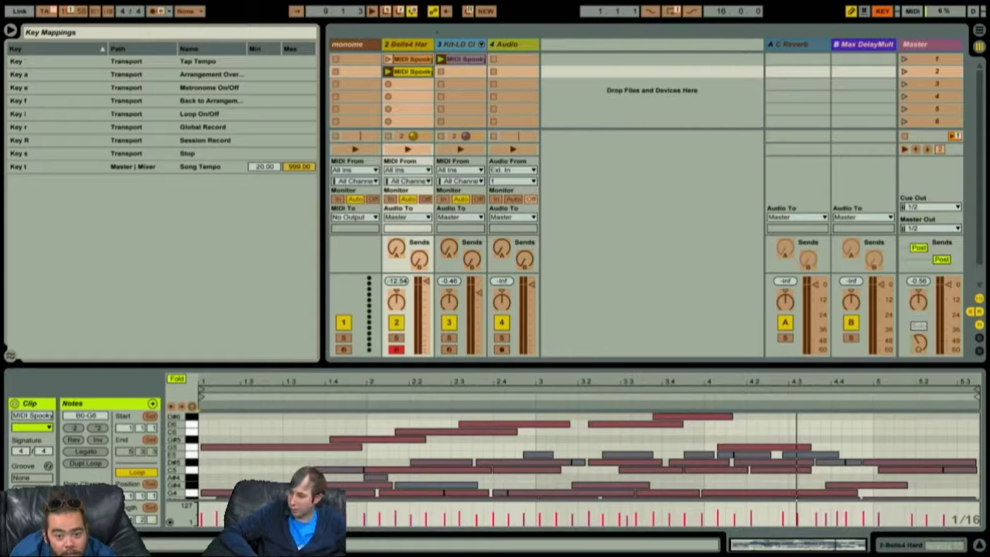
key(ctrl+k)
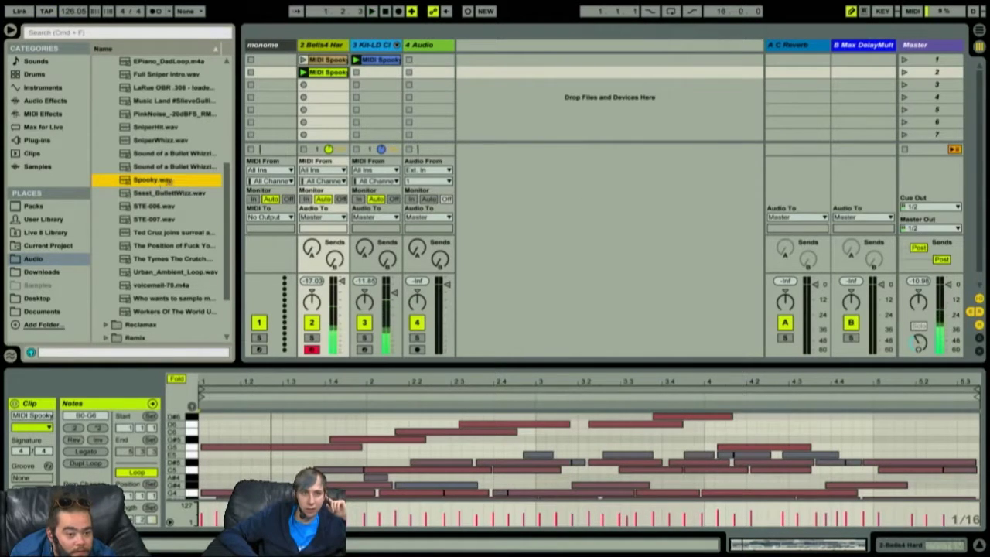
click(295, 353)
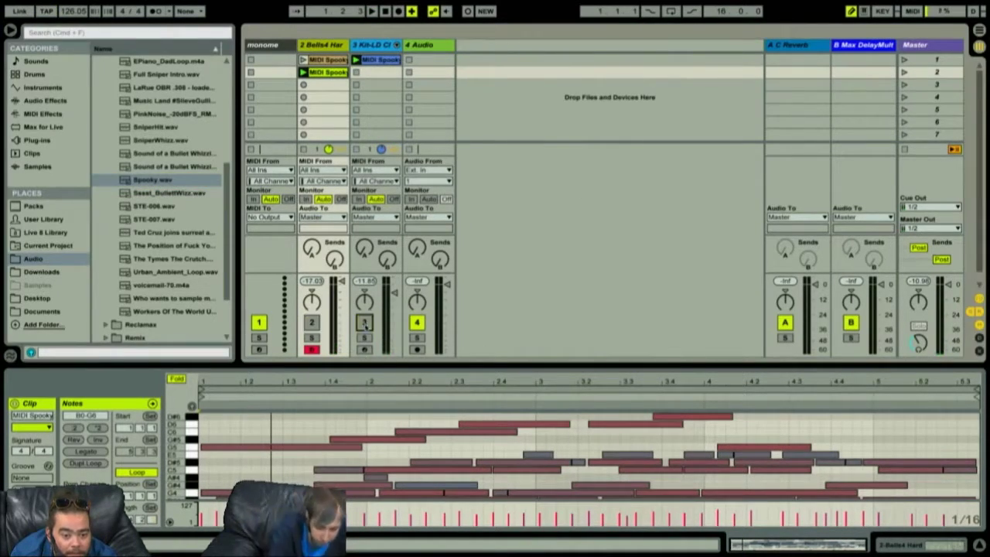
click(155, 182)
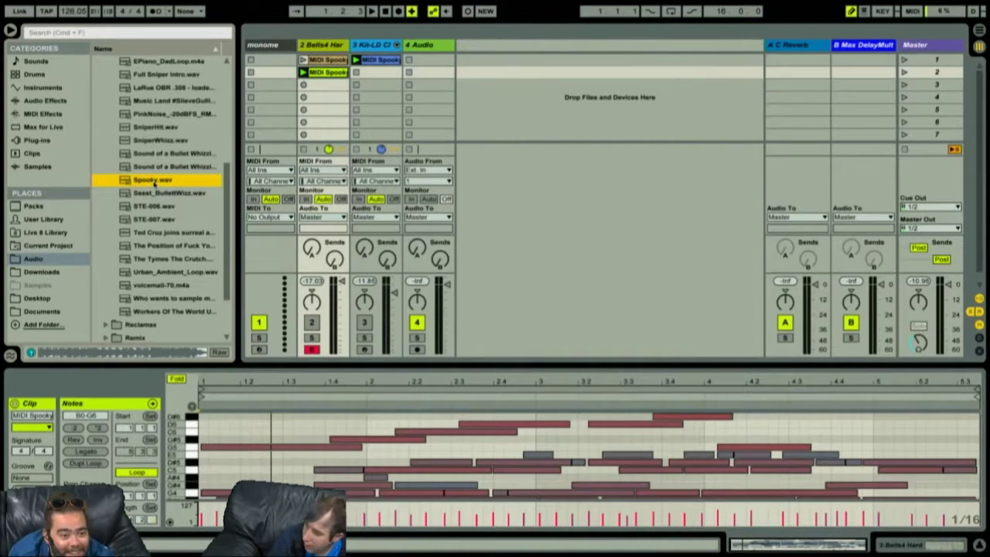
click(497, 219)
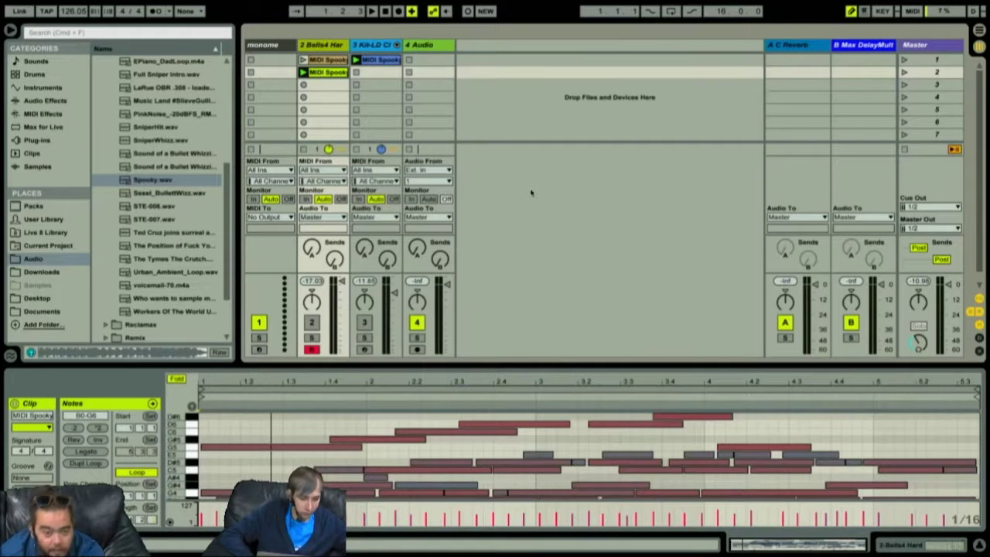
Step: Toggle MIDI Map mode on and off twice, then select the 4 Audio track
key(super+m)
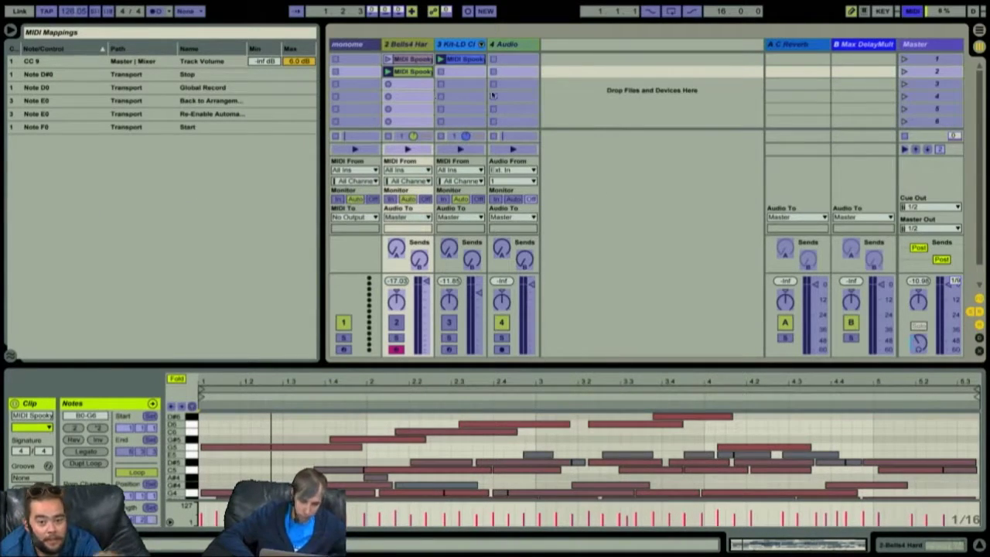
click(518, 83)
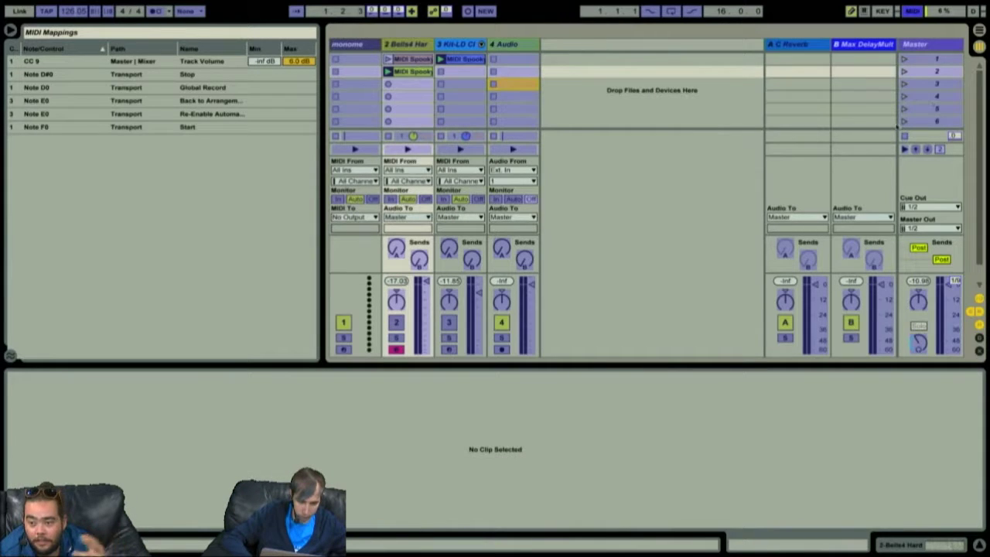
key(super+m)
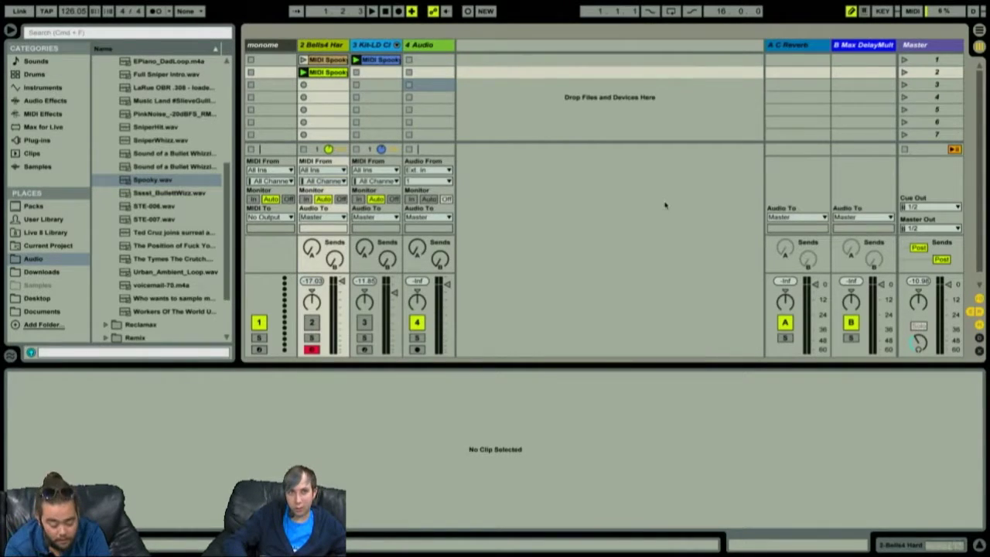
key(super+m)
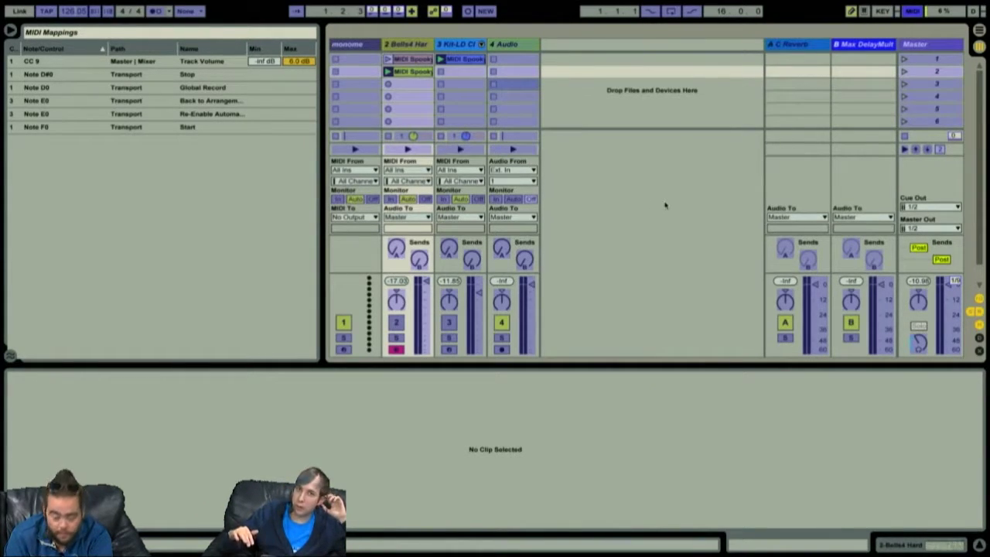
key(super+m)
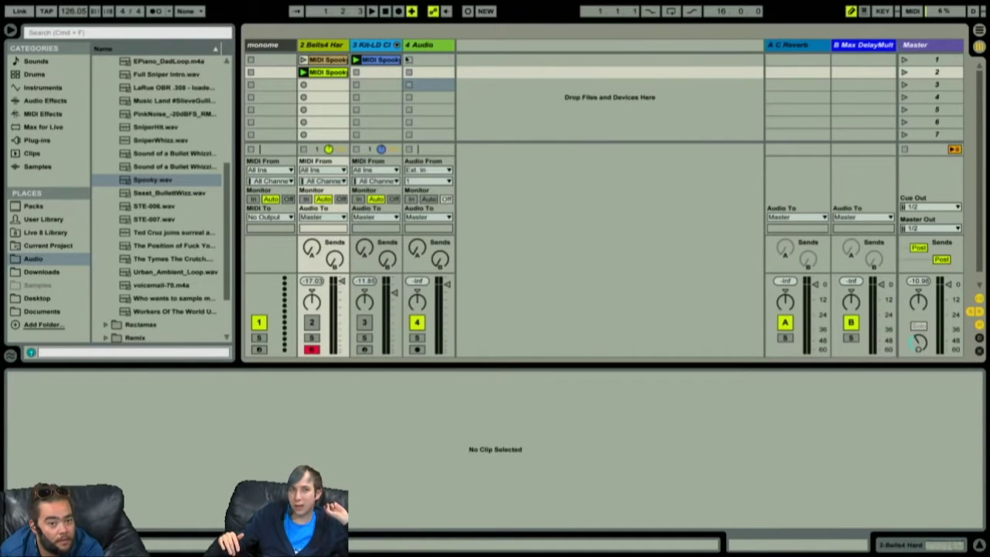
click(433, 53)
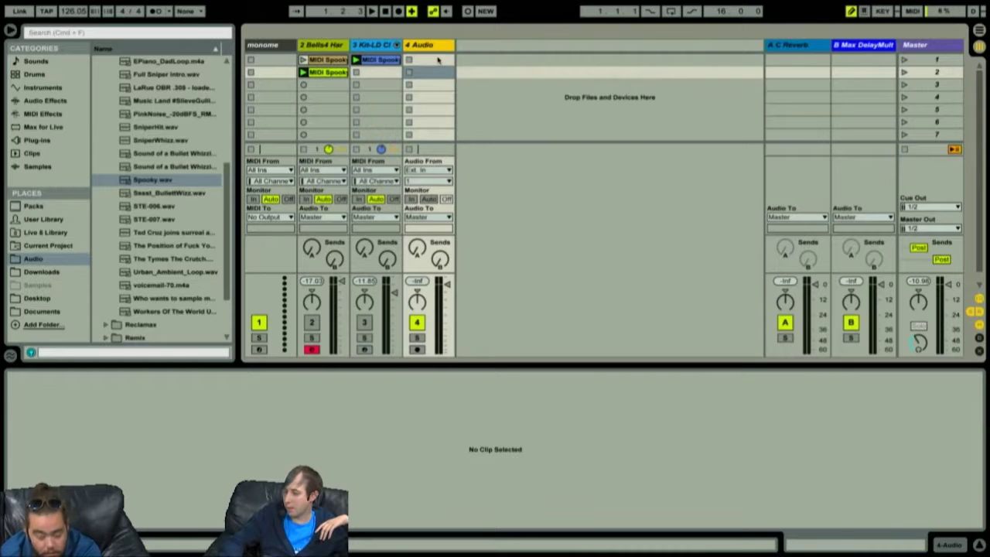
Step: Delete the 4 Audio and Kit-LD Classic tracks, select scene 6, and enter Key Map mode
key(BackSpace)
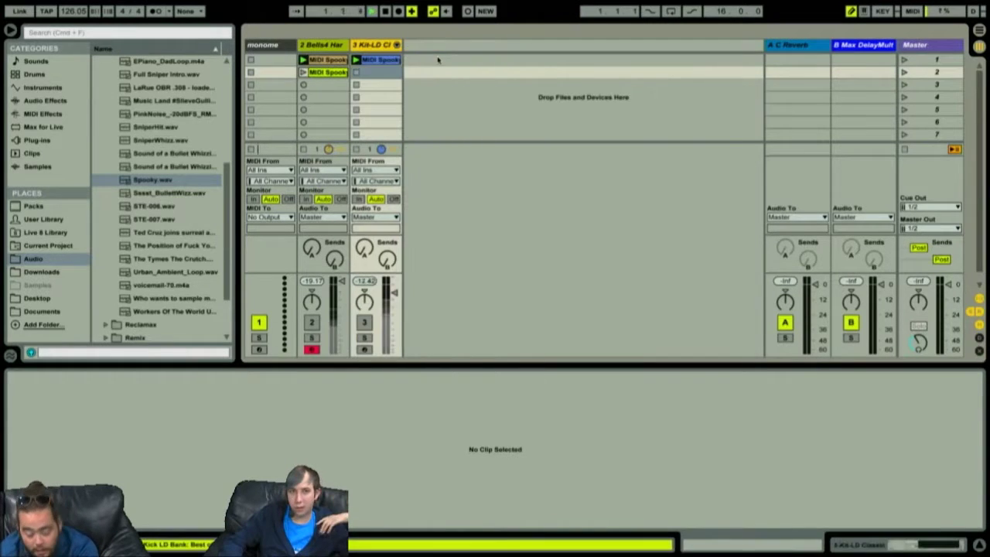
key(BackSpace)
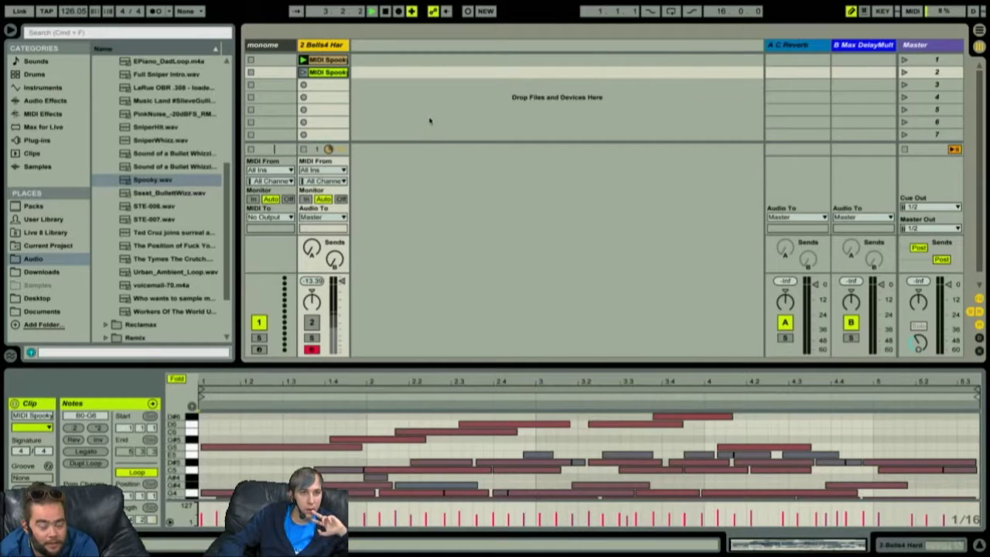
click(430, 120)
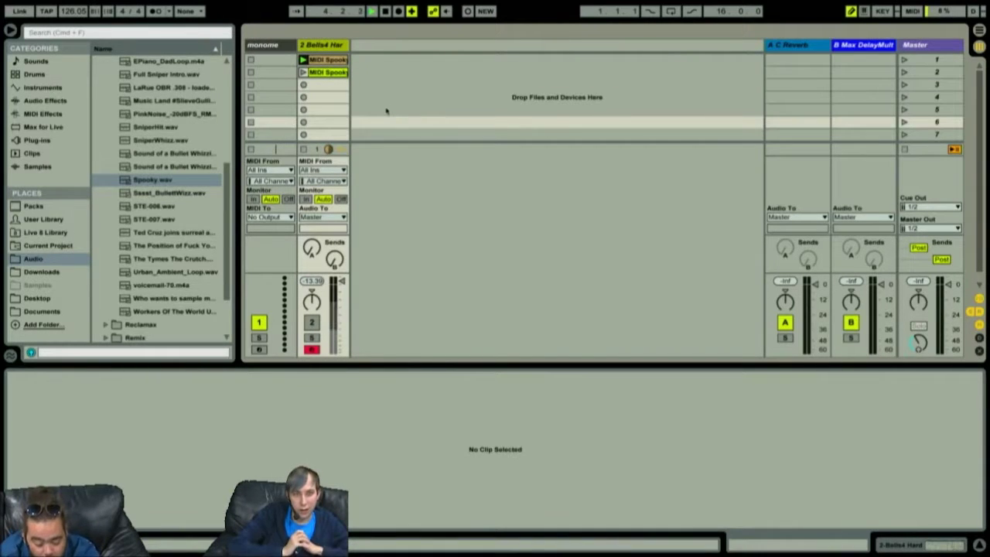
key(super+k)
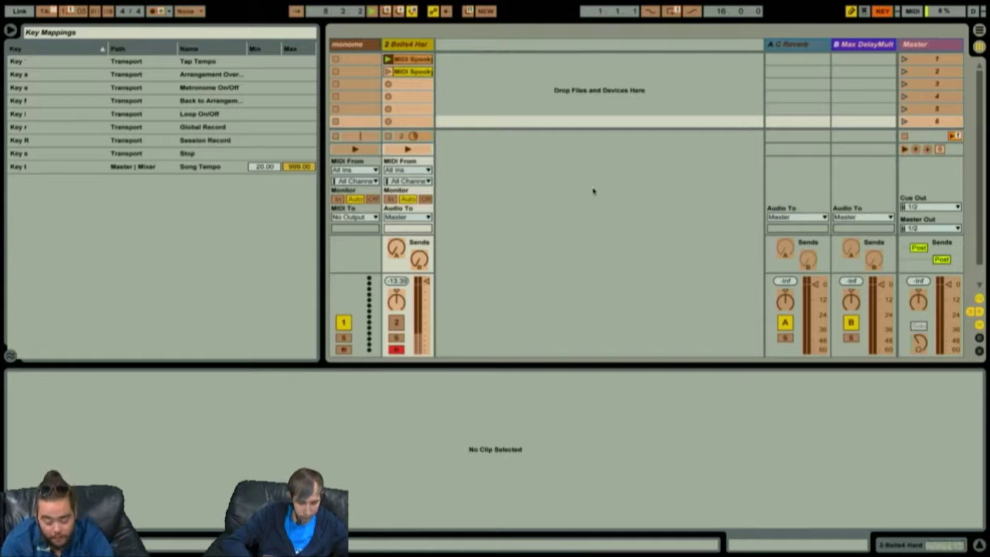
Step: Reactivate track 2, start global recording with F9, stop the transport, then re-enter Key Map mode
key(super+k)
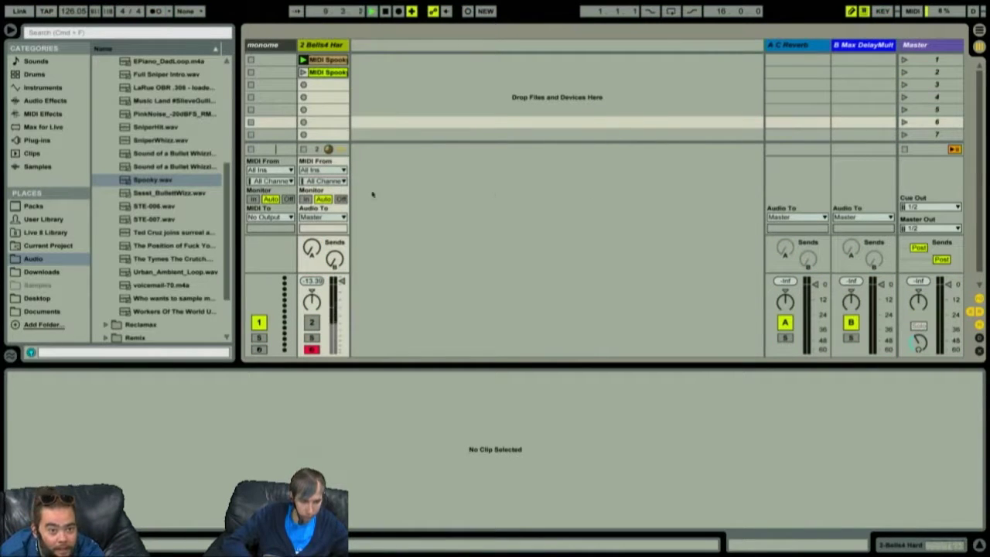
click(311, 322)
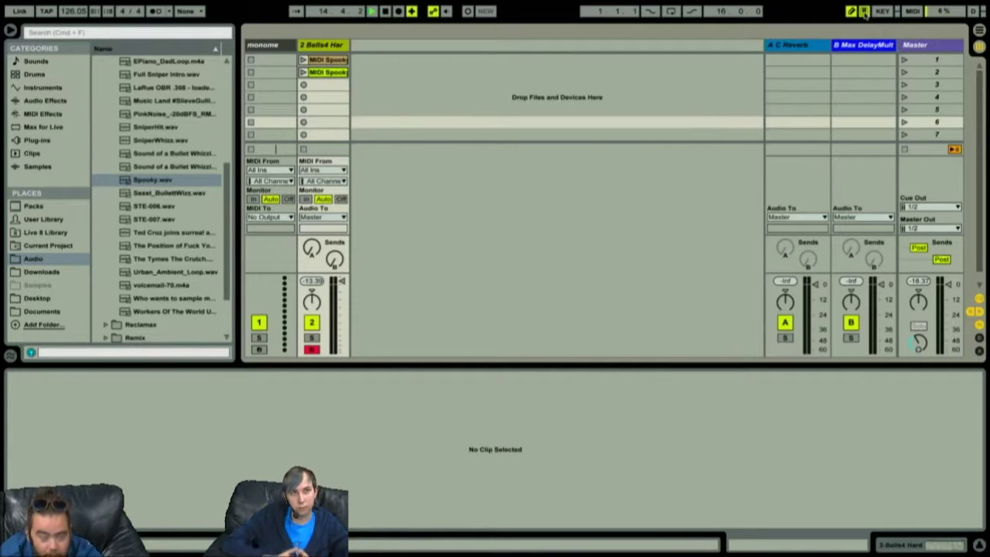
key(a)
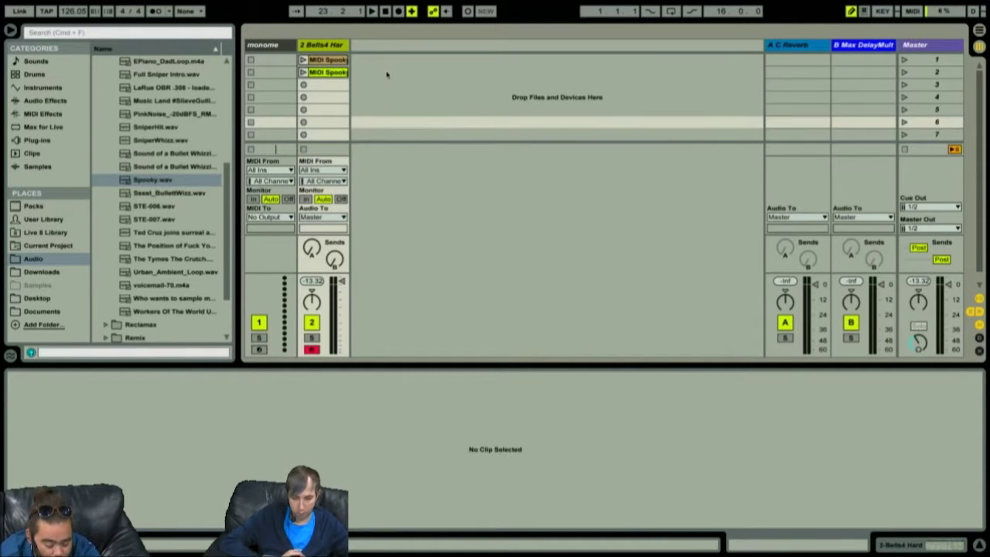
key(F9)
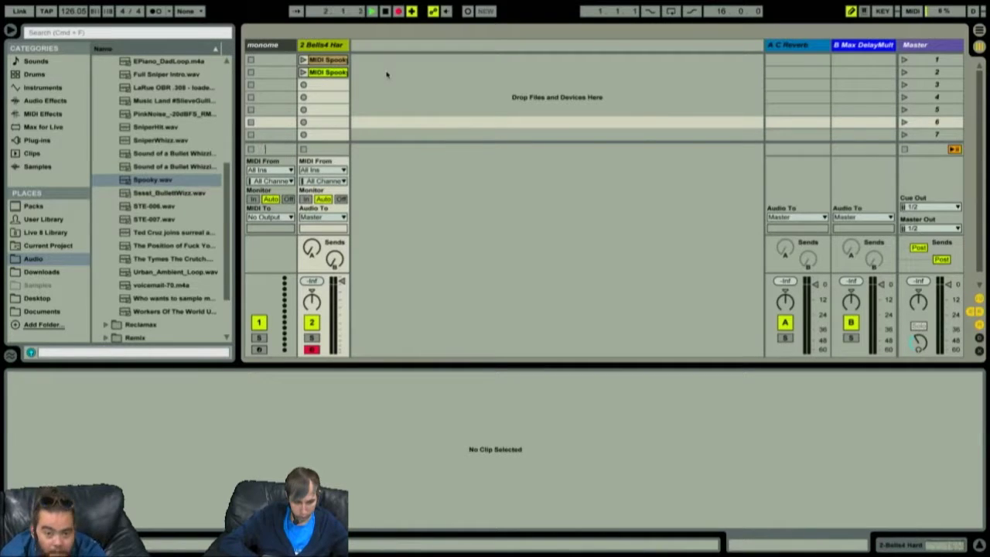
key(space)
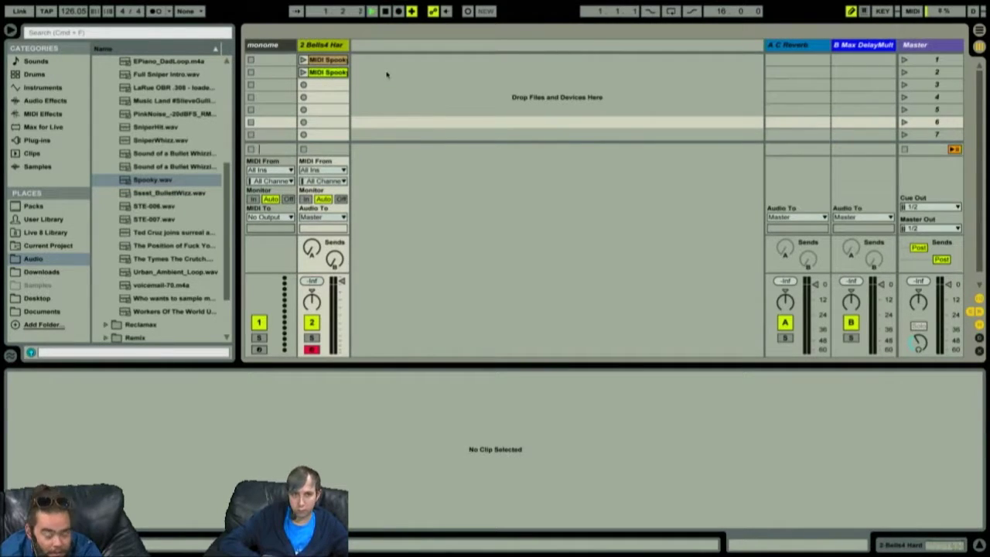
key(space)
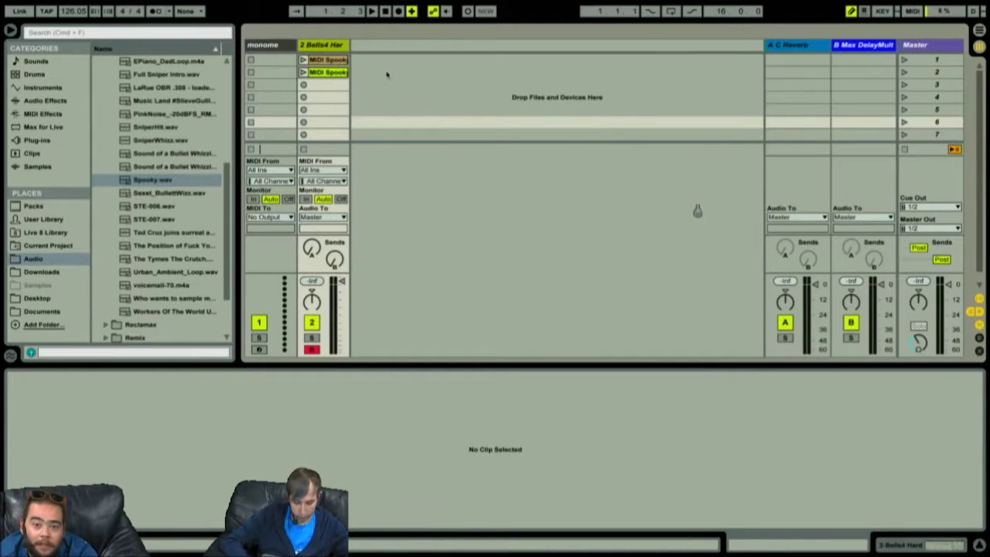
key(super+k)
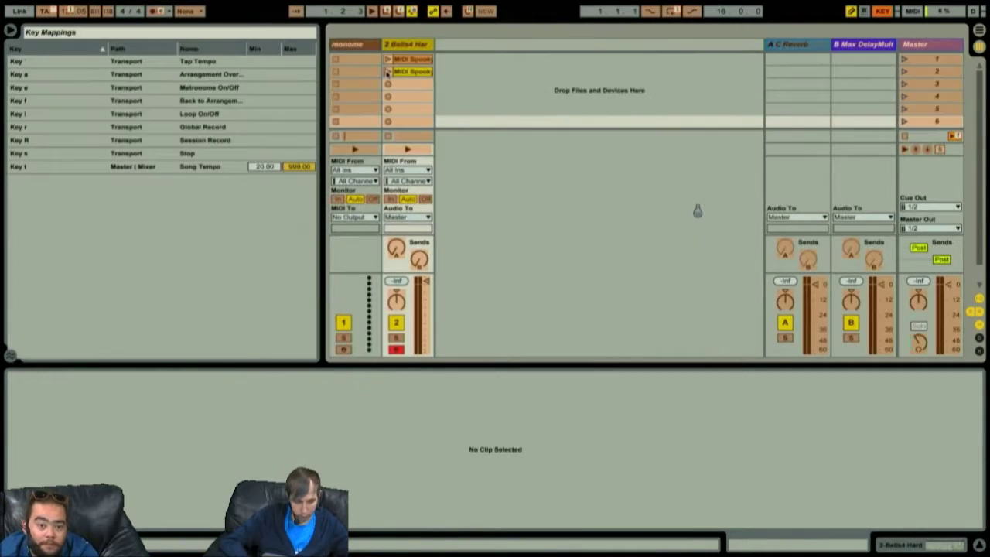
Step: Check the Tap button's key mapping, select scene 3, and exit Key Map mode
click(48, 13)
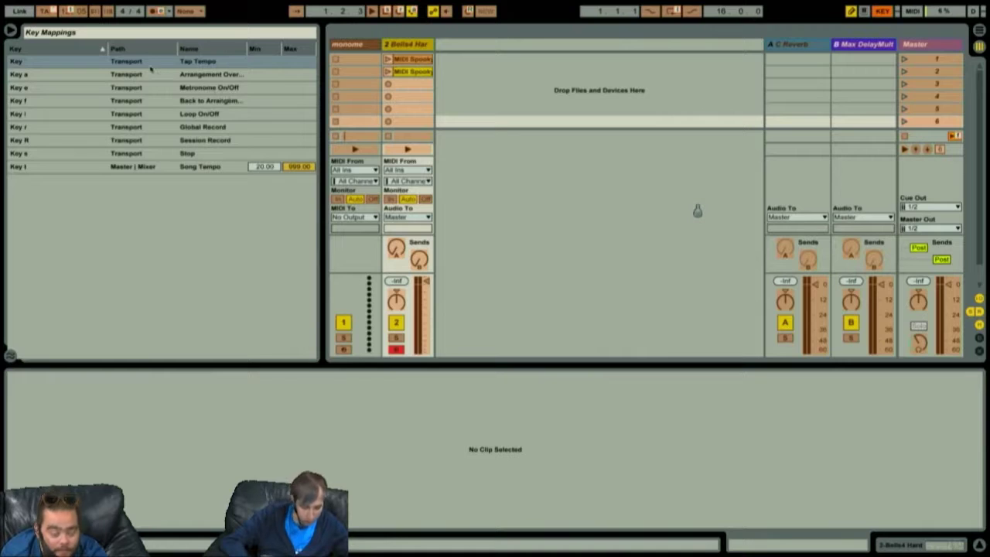
click(532, 87)
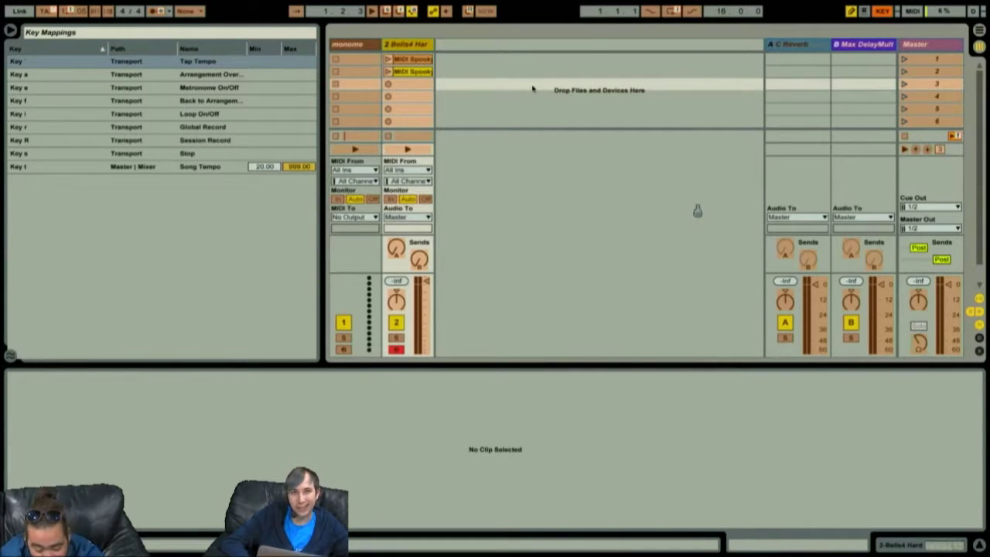
key(super+k)
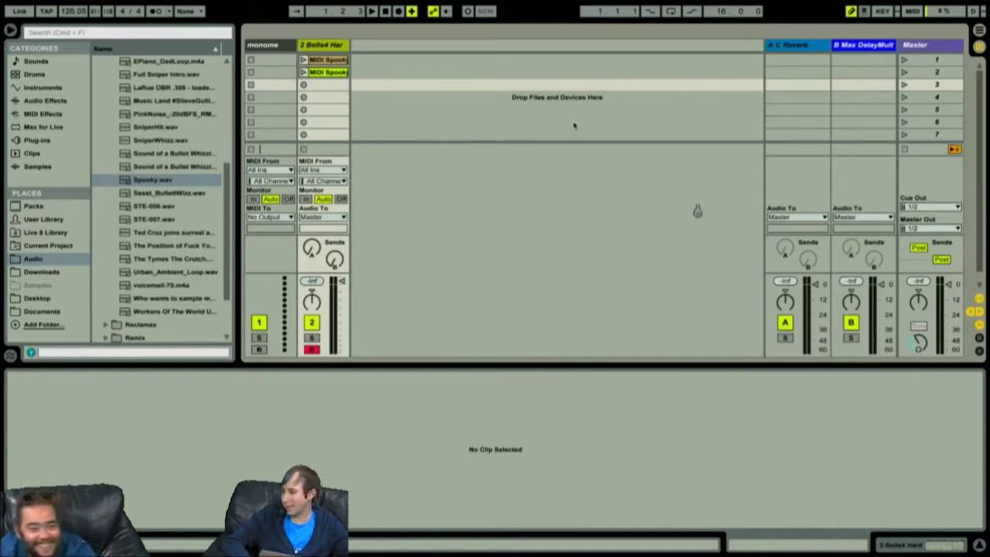
Step: Tap the mapped t key to change the tempo to 20, then 999, and enter Key Map mode
key(t)
key(t)
key(t)
key(t)
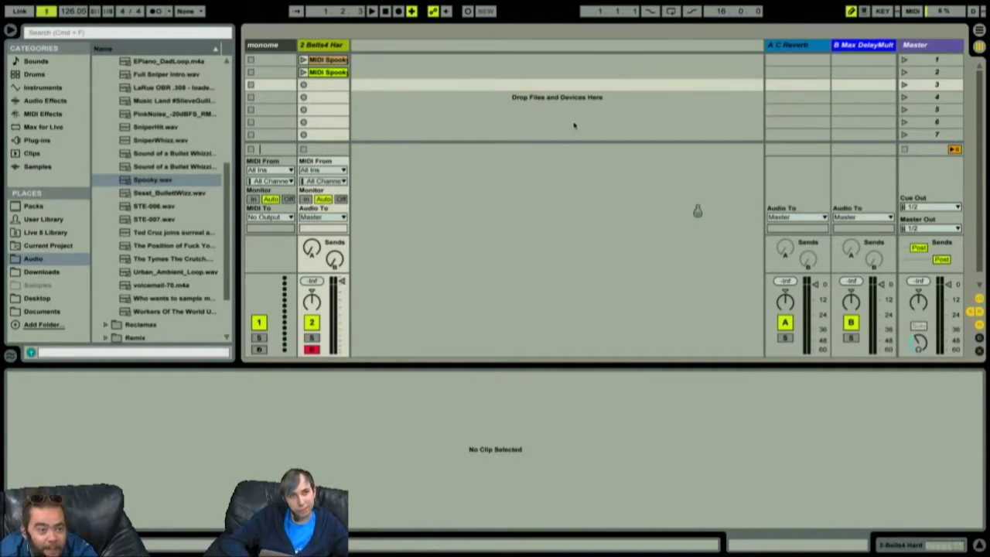
key(t)
key(t)
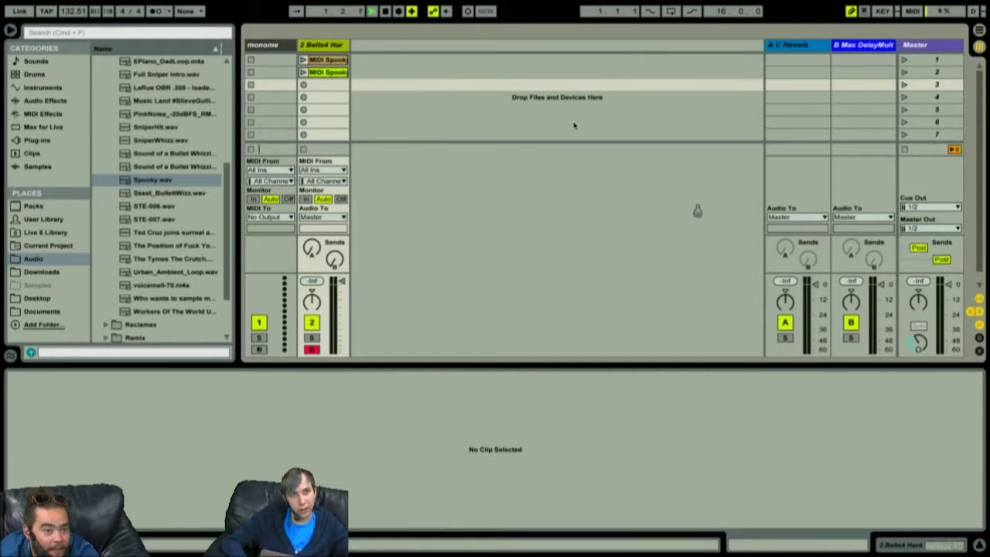
key(t)
key(t)
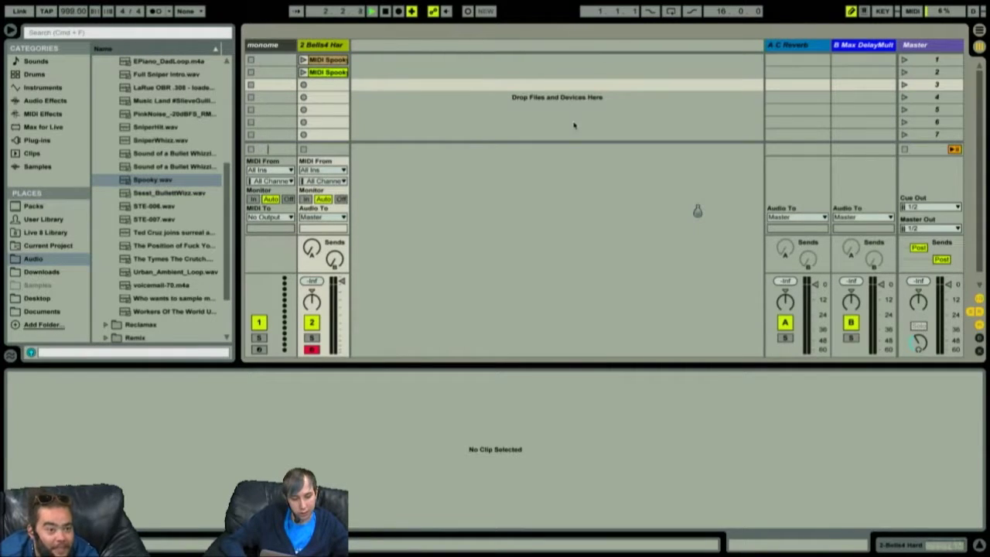
key(t)
key(t)
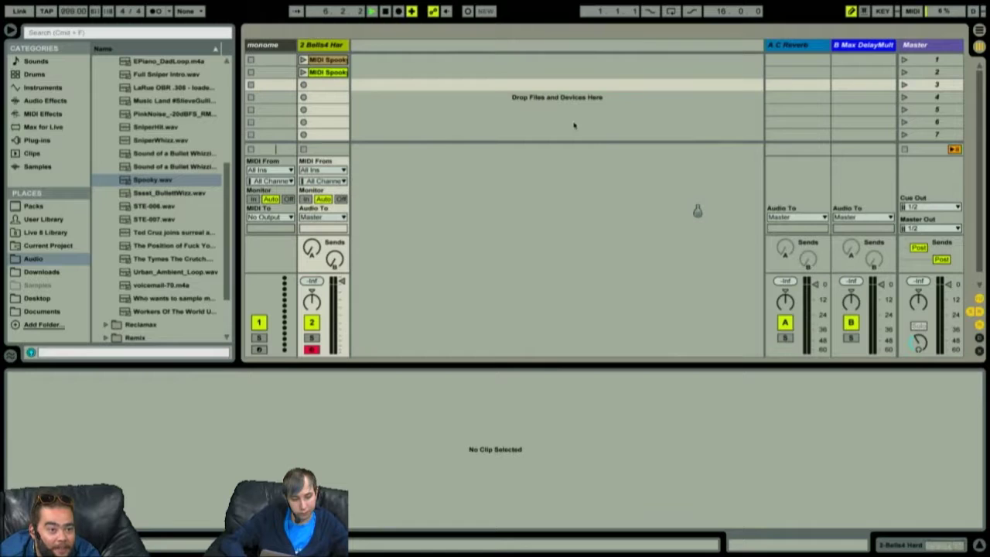
key(super+k)
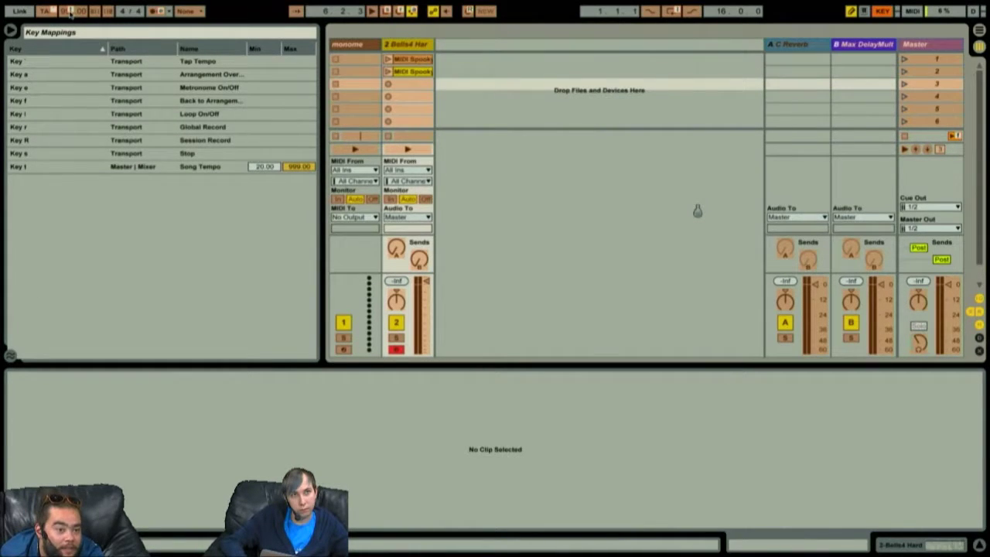
Step: Remove the Key t / Song Tempo mapping from the Key Mappings list and exit Key Map mode
click(70, 14)
click(132, 216)
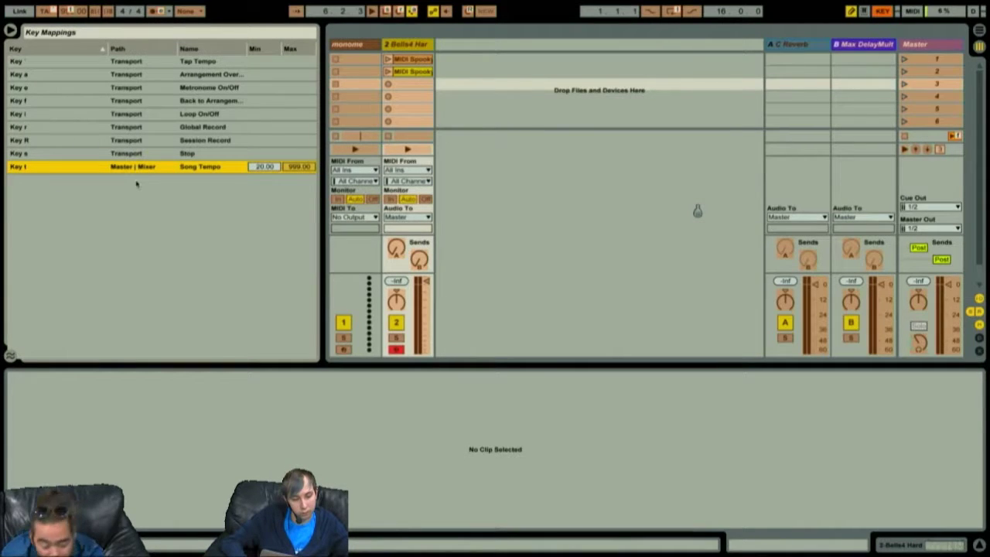
key(Delete)
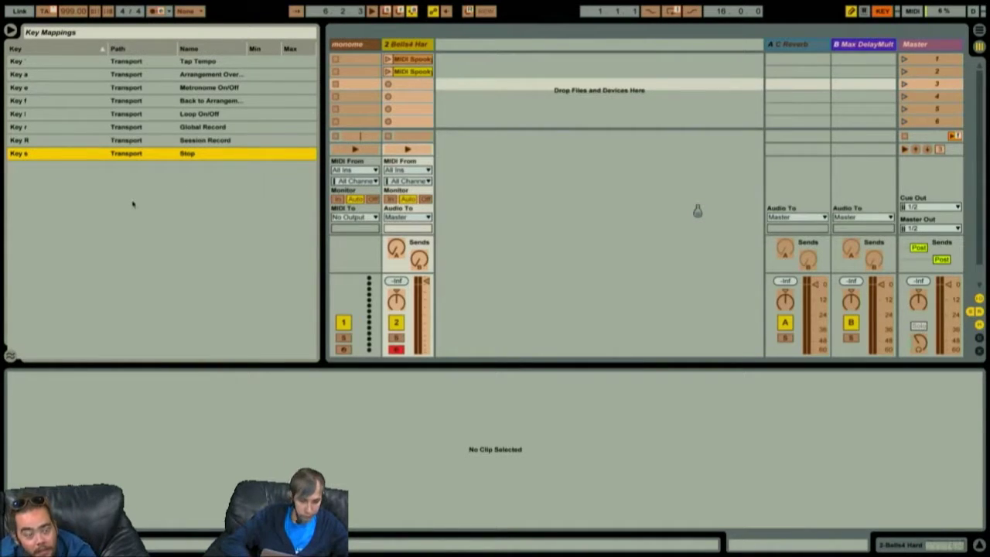
key(super+k)
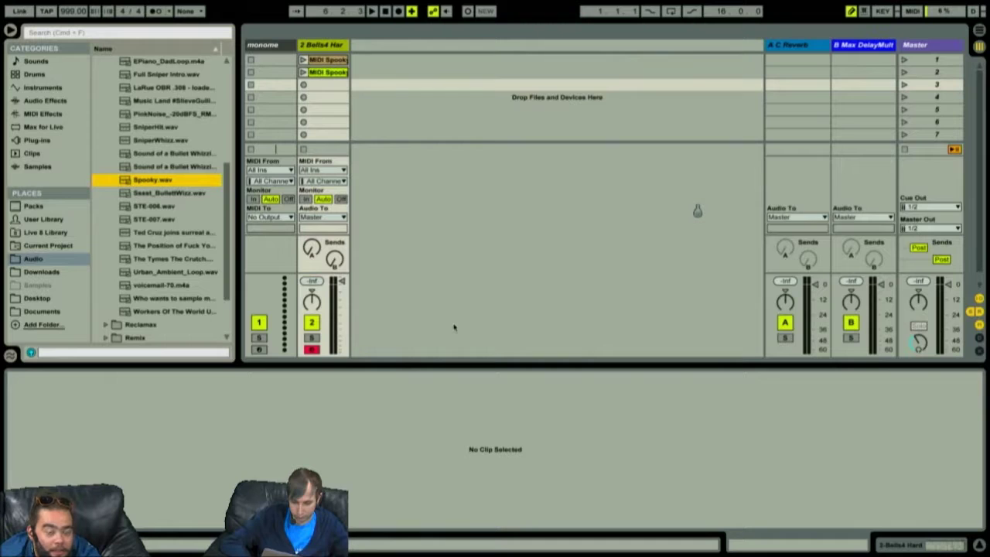
Step: Record briefly with F9, stop back at 1.1.1, and show the Info View with Shift+?
key(F9)
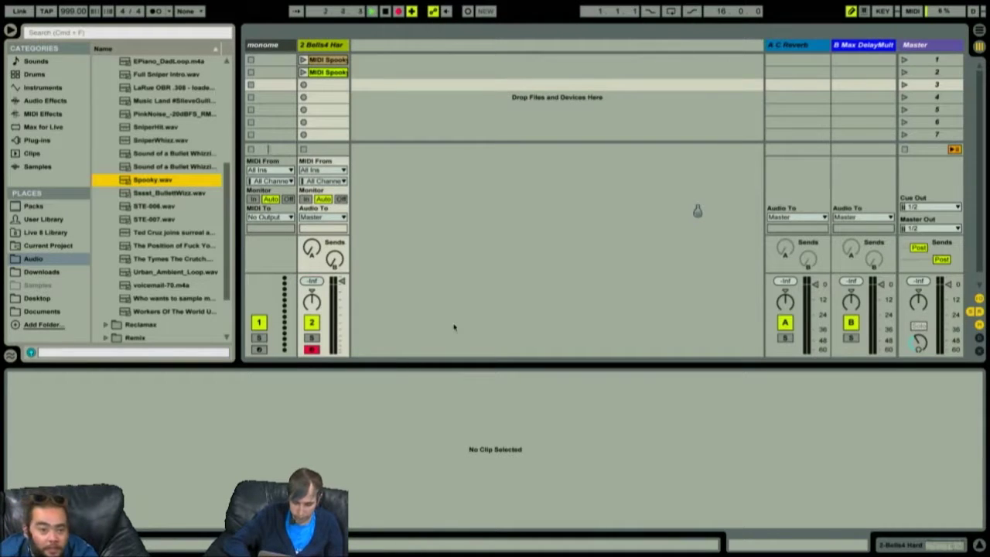
key(space)
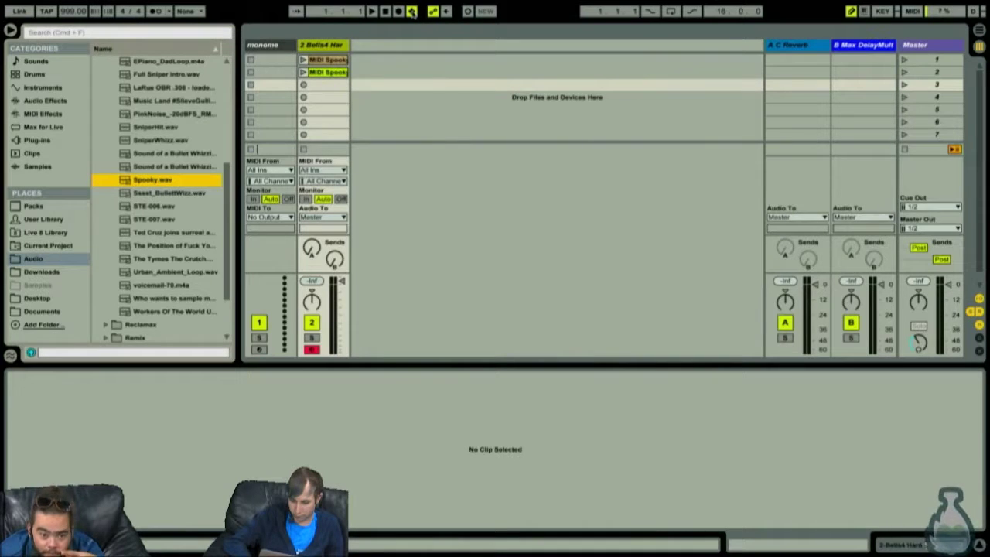
key(shift+question)
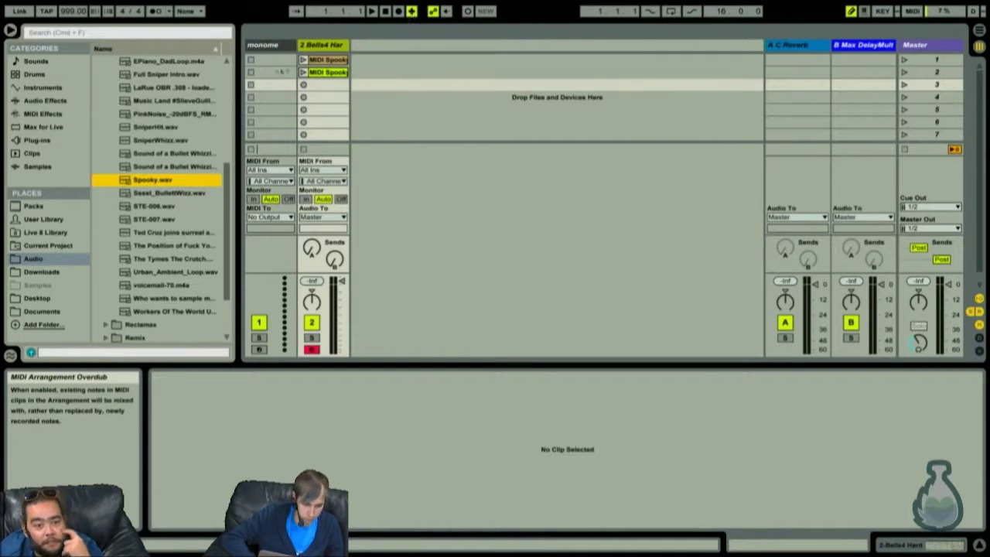
Step: Record a new 2-Bells4 clip into track 2's third slot and relaunch it
click(325, 72)
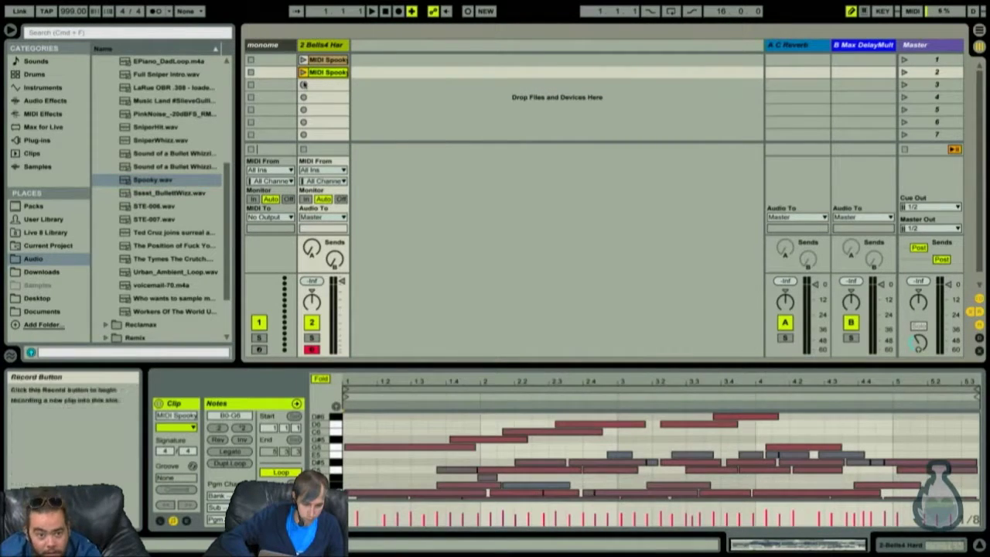
click(303, 84)
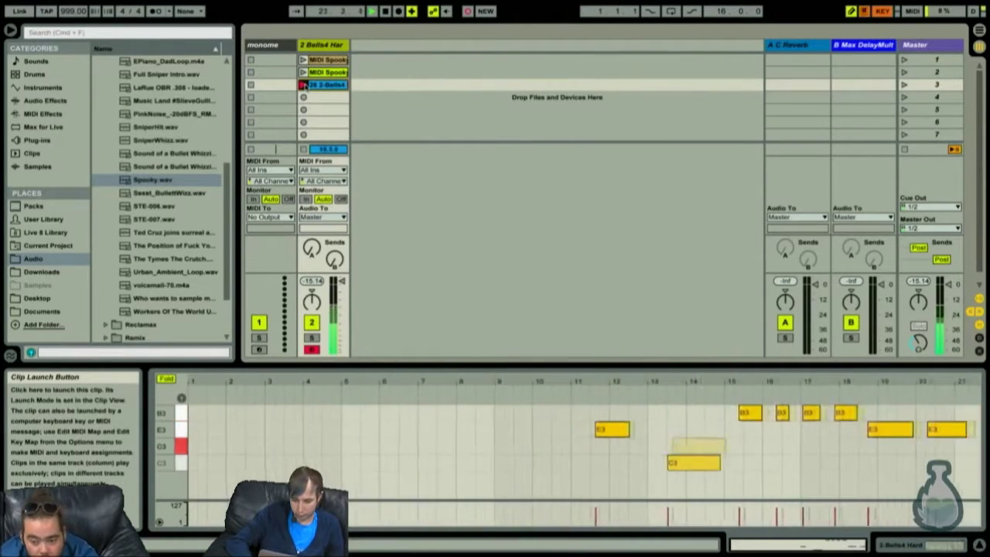
click(304, 84)
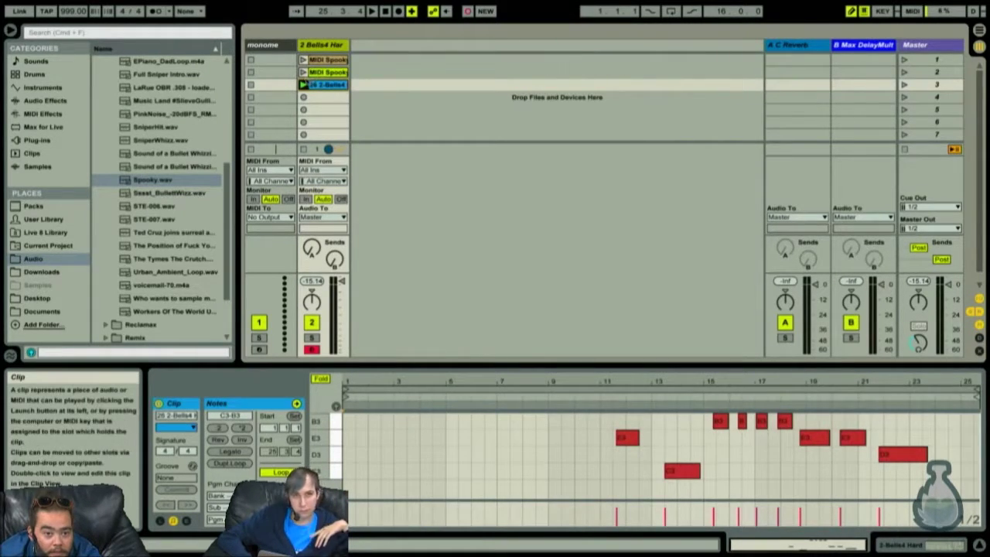
click(302, 83)
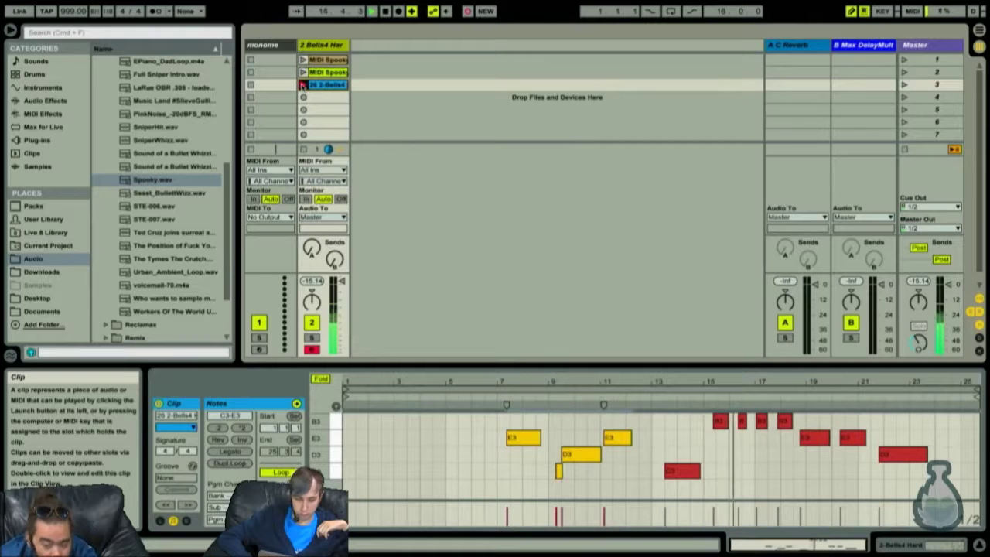
Step: Overdub a higher melody an octave up, reaching D5, then stop and view the Arrangement
key(x)
key(k)
key(l)
key(k)
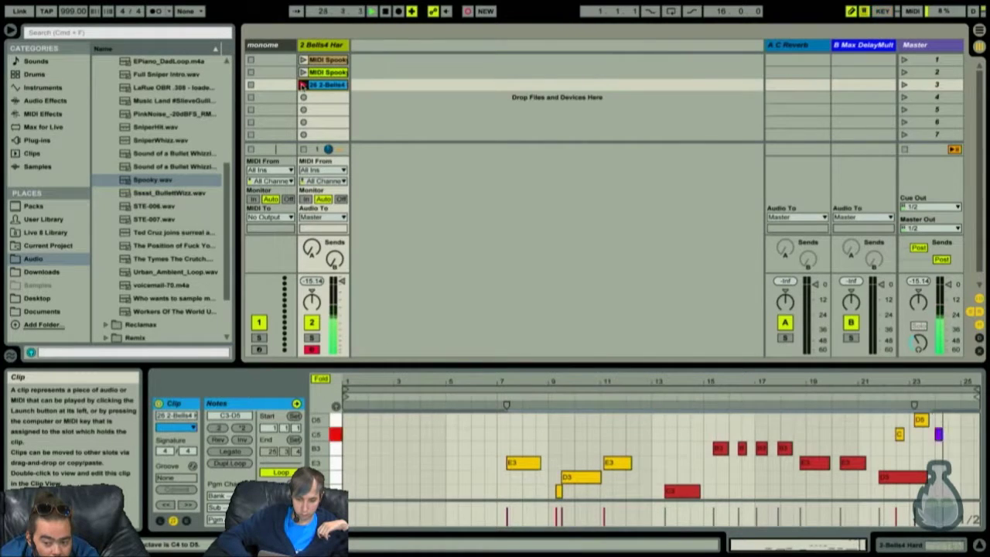
key(a)
key(d)
key(g)
key(k)
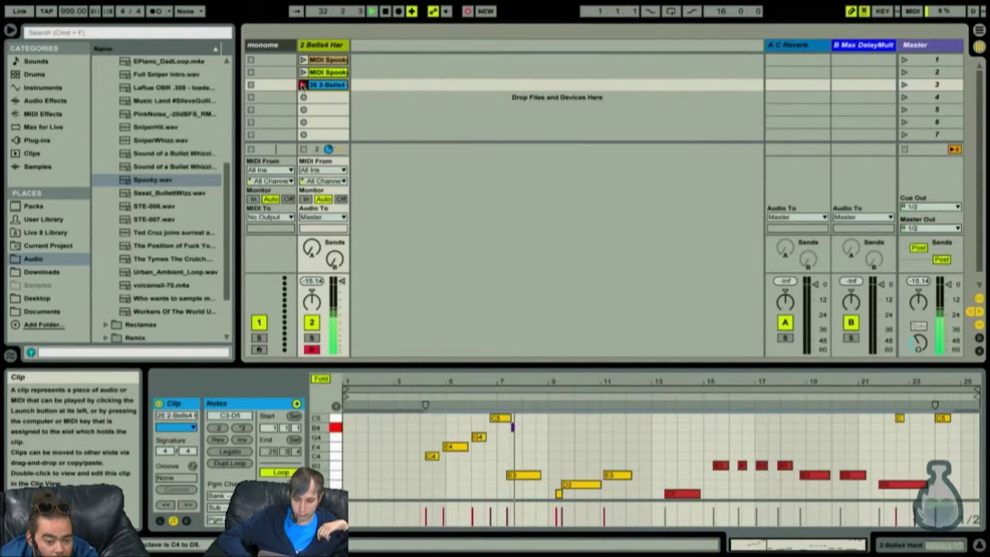
key(f)
key(d)
key(k)
key(l)
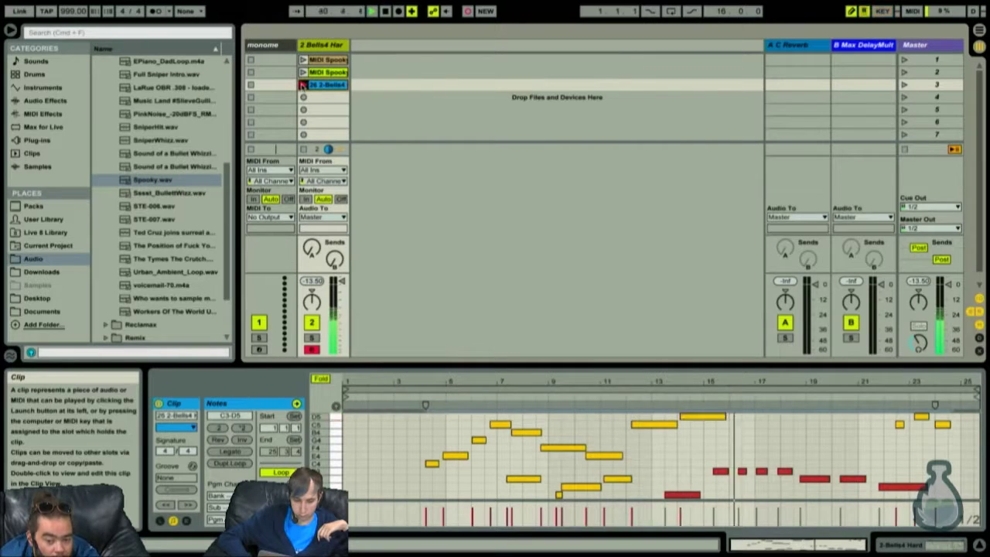
key(space)
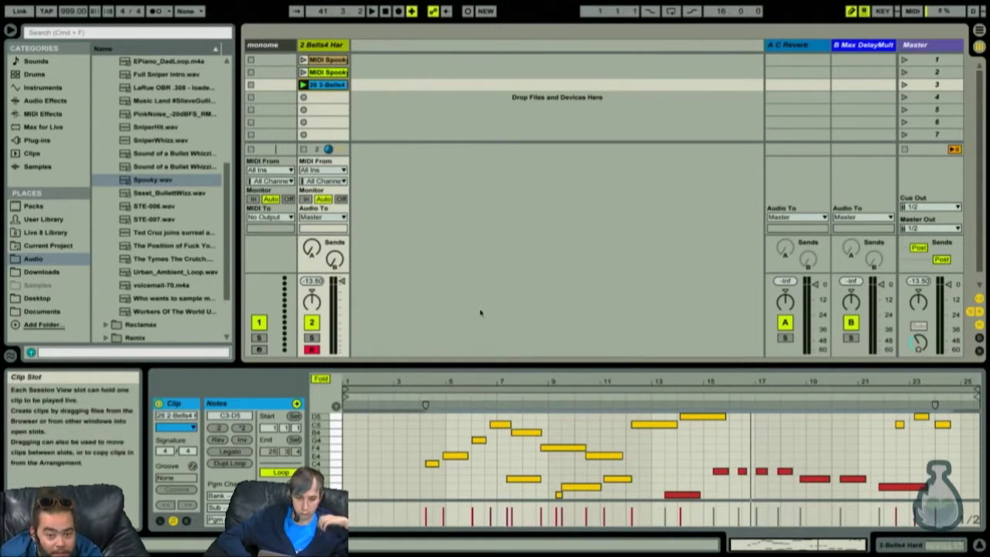
key(Tab)
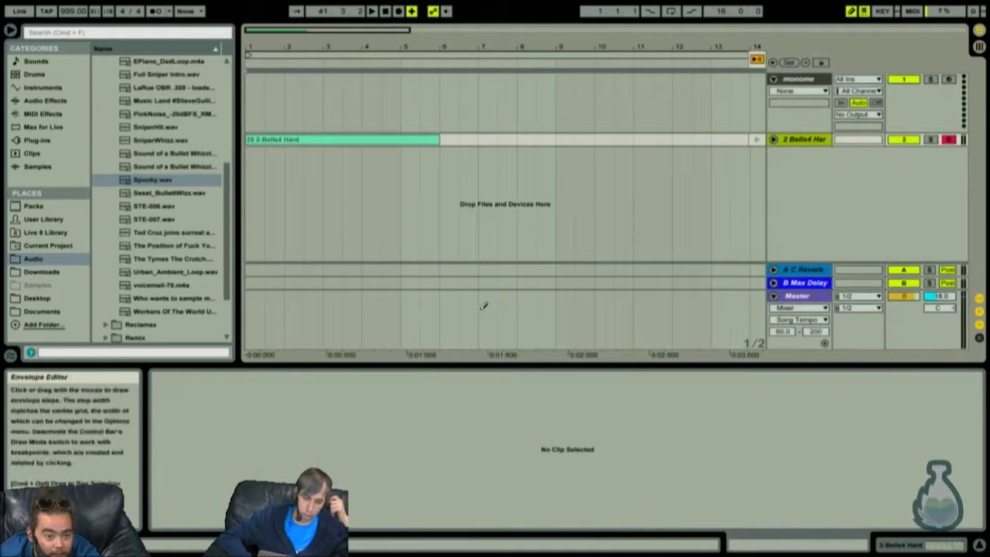
Step: Go back to arrangement, unfold the Bells4 Hard track, and move the 26 2-Bells4 Hard clip to bar 1
click(398, 140)
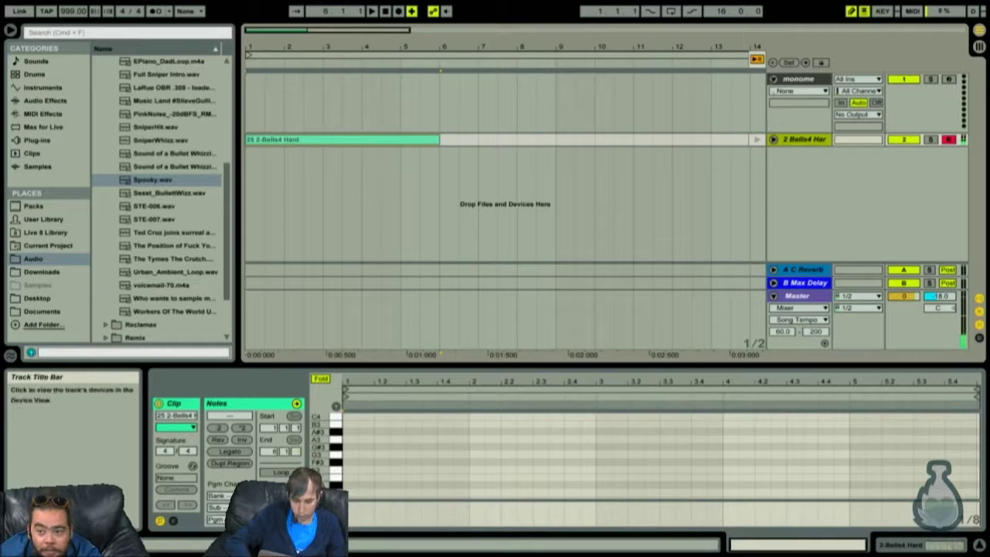
click(757, 60)
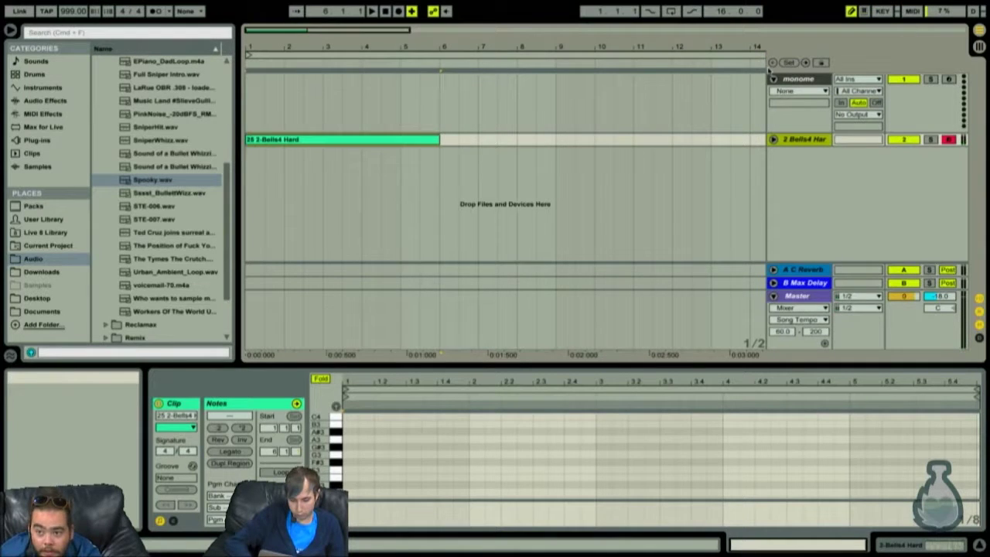
click(773, 139)
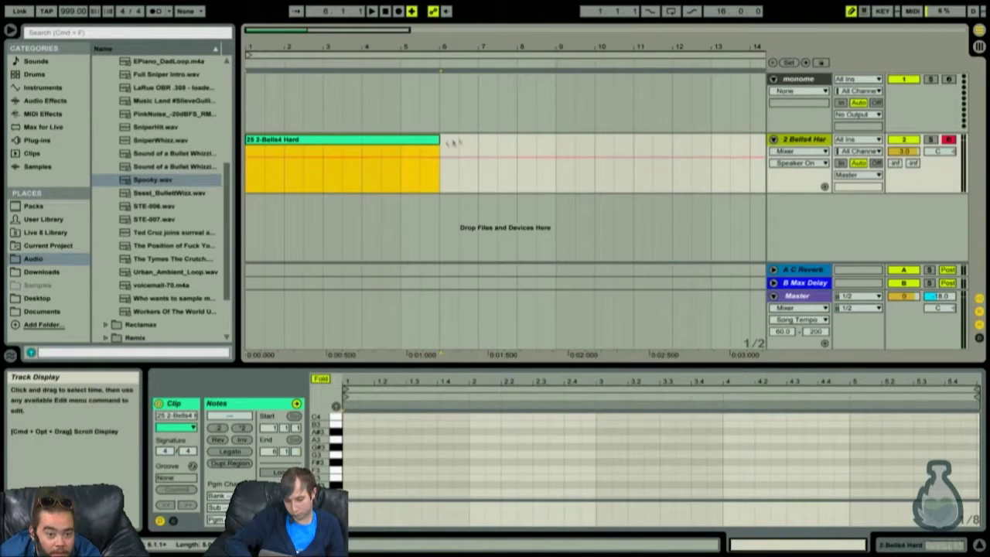
key(Tab)
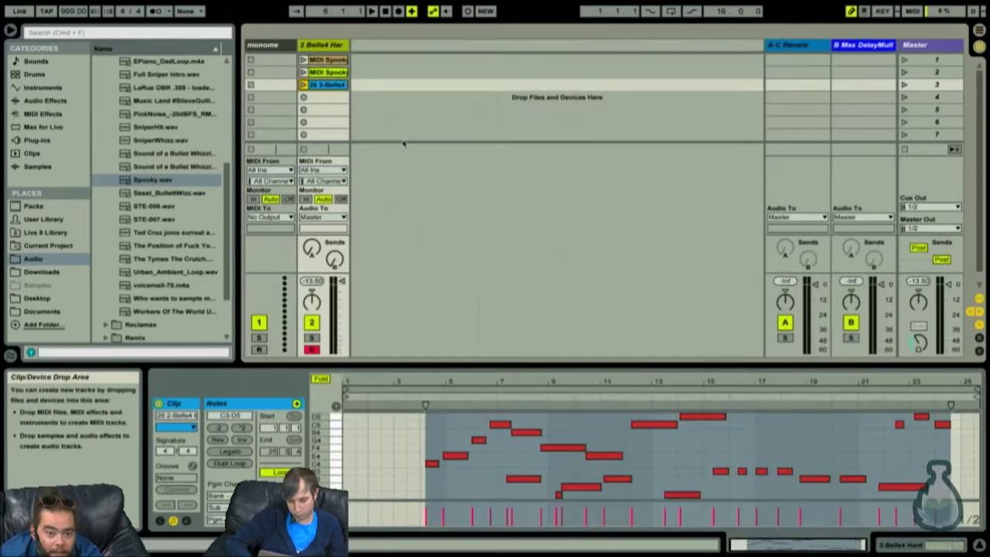
key(Tab)
key(Tab)
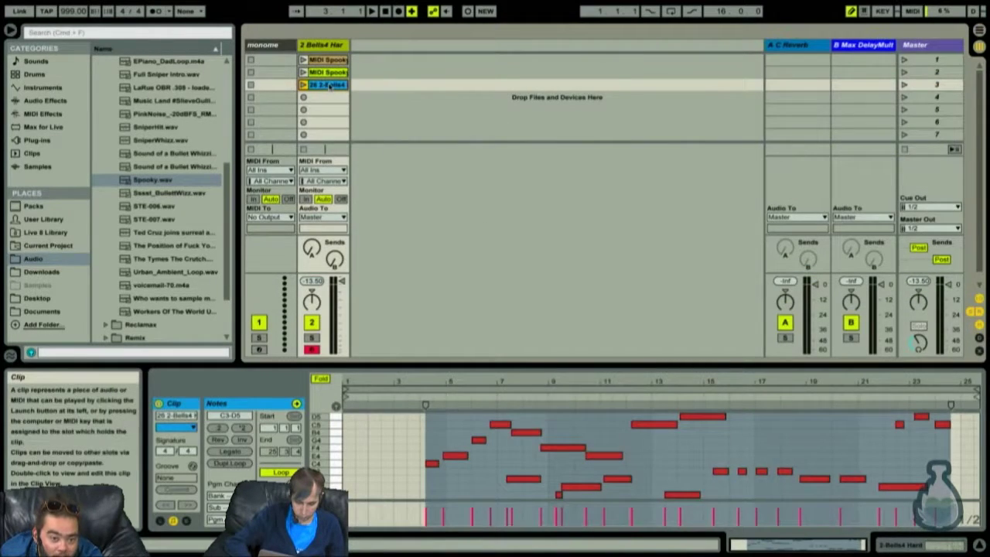
key(Tab)
drag(328, 89, 251, 147)
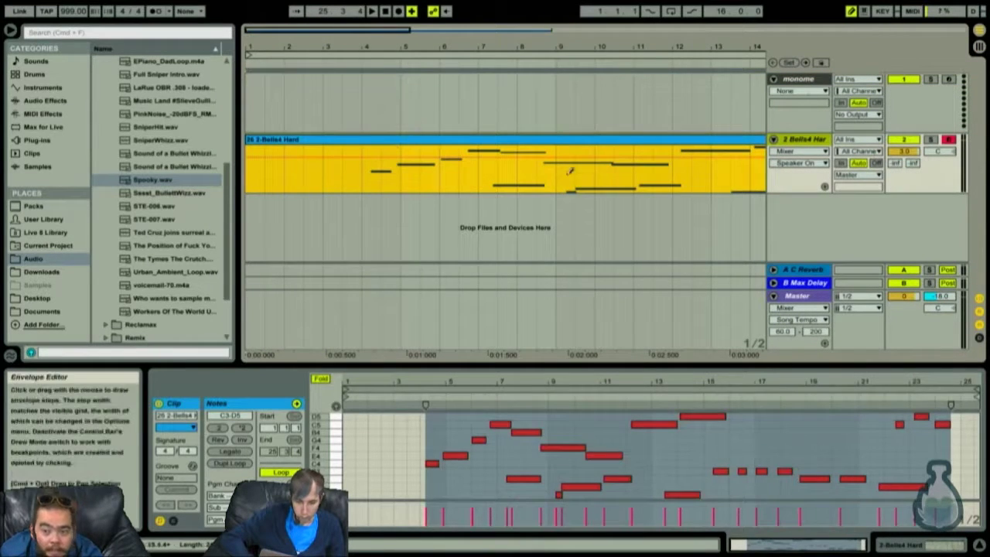
click(398, 111)
Step: Toggle MIDI Arrangement Overdub, record into the arrangement with F9, then stop recording and playback
click(412, 11)
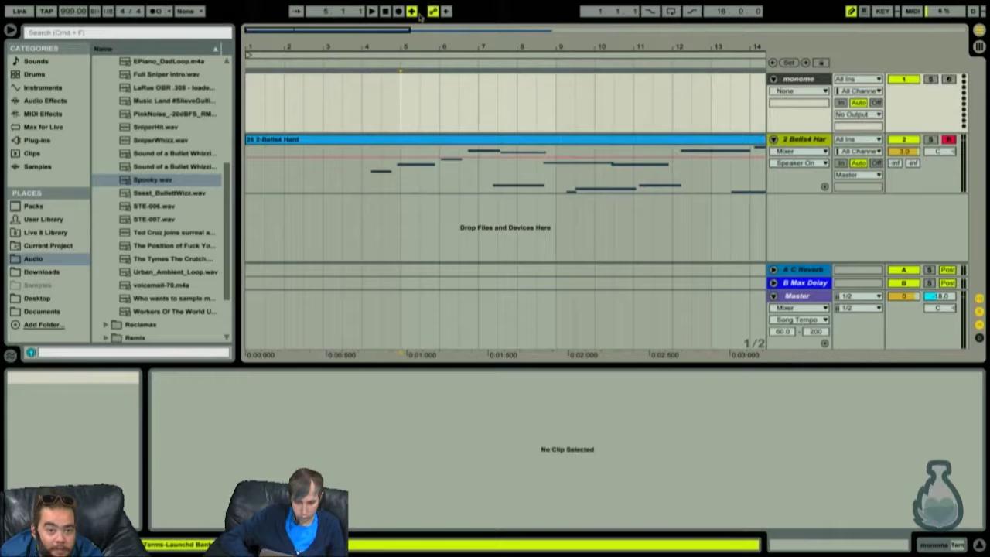
click(412, 11)
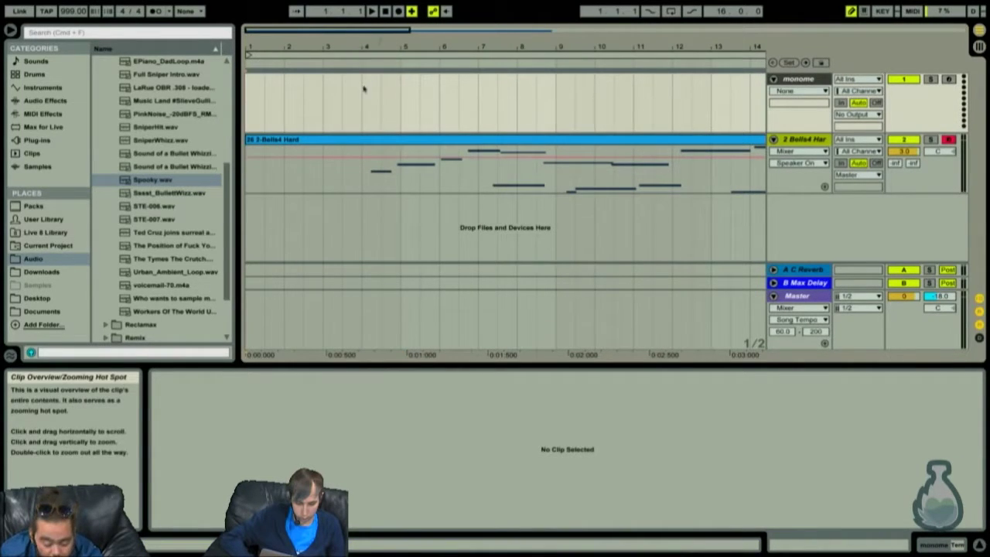
key(F9)
key(space)
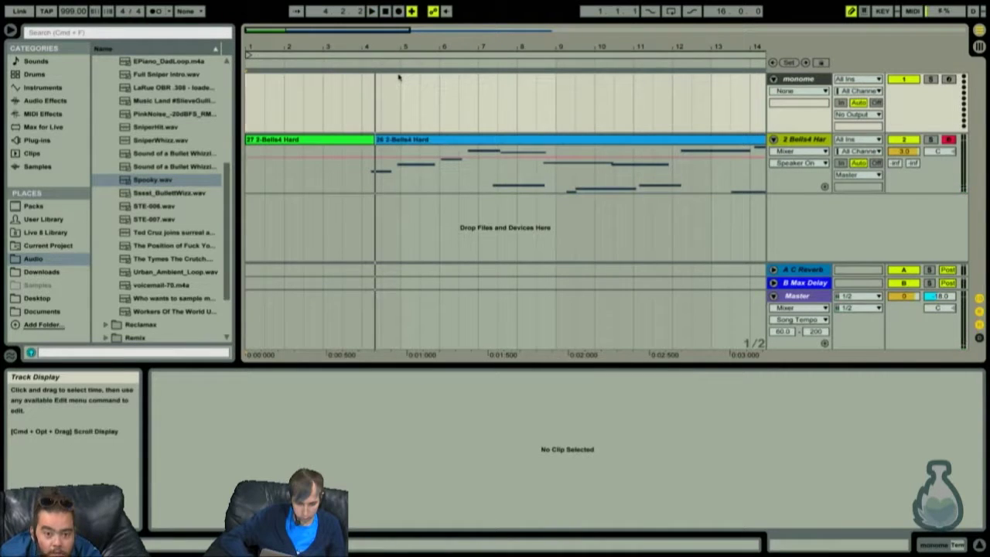
key(F9)
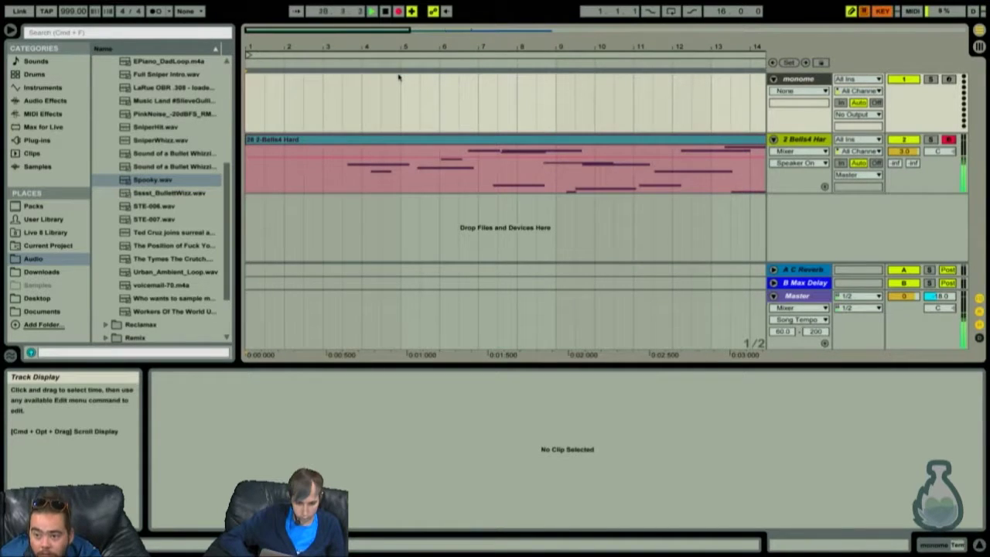
key(super+k)
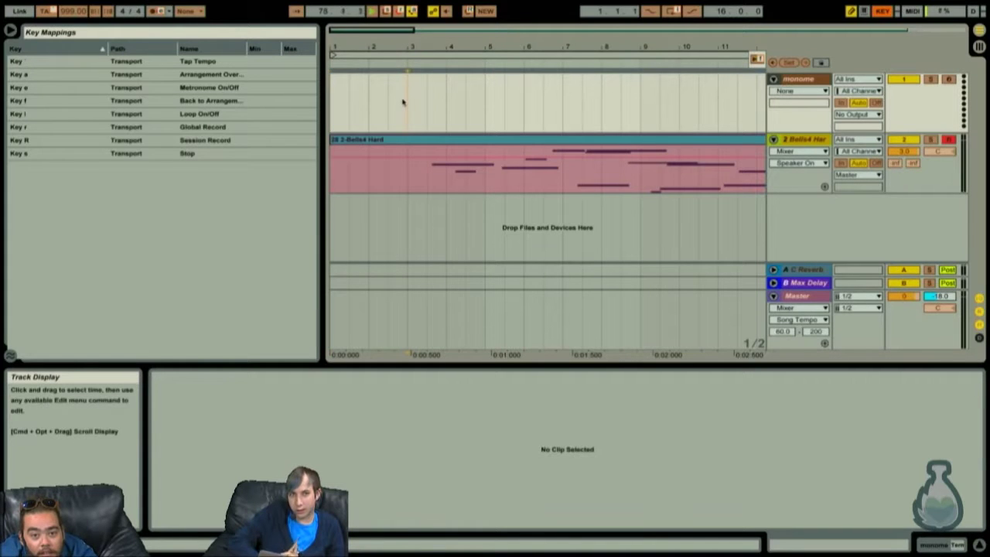
key(super+k)
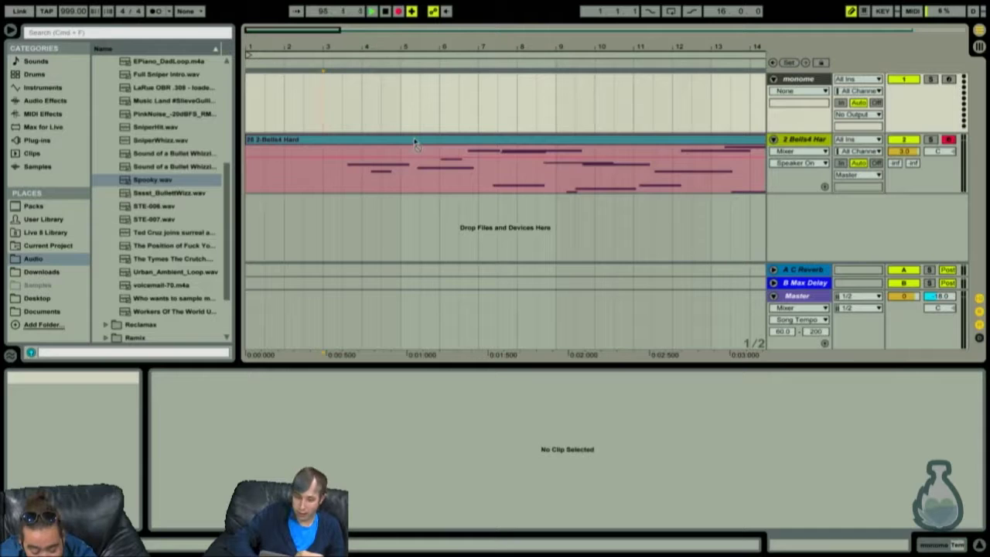
key(F9)
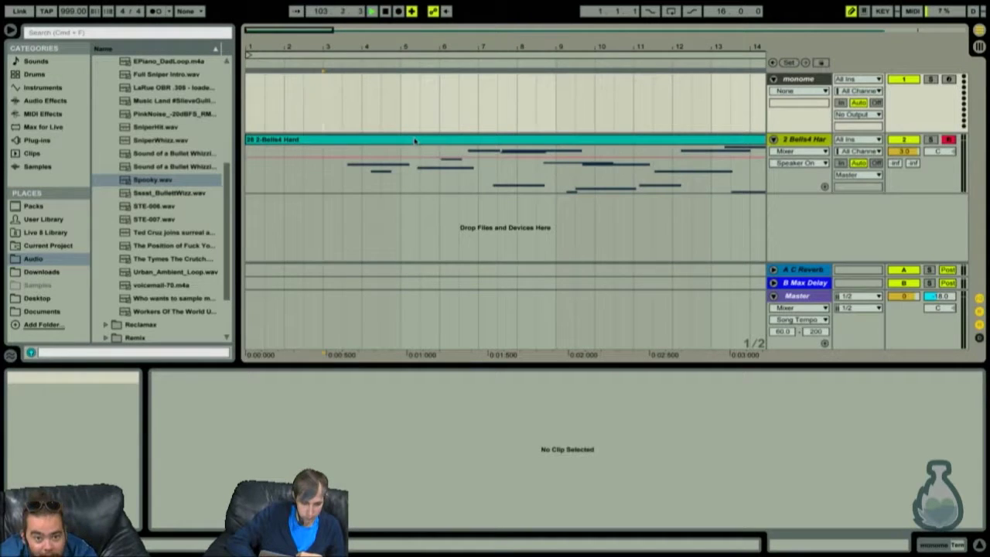
key(space)
Step: Delete the recorded 2-Bells4 Hard clip from the arrangement and return to Session View
click(415, 140)
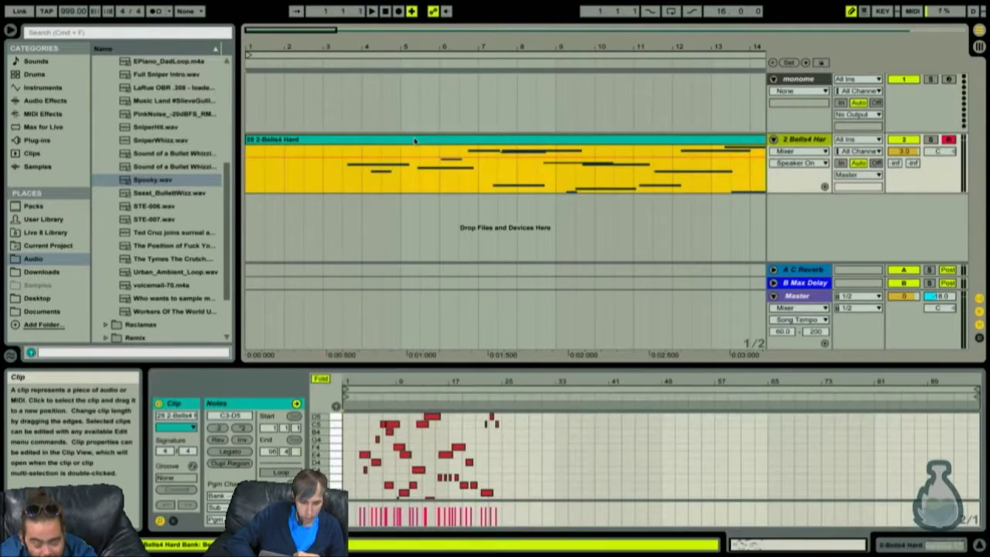
key(Delete)
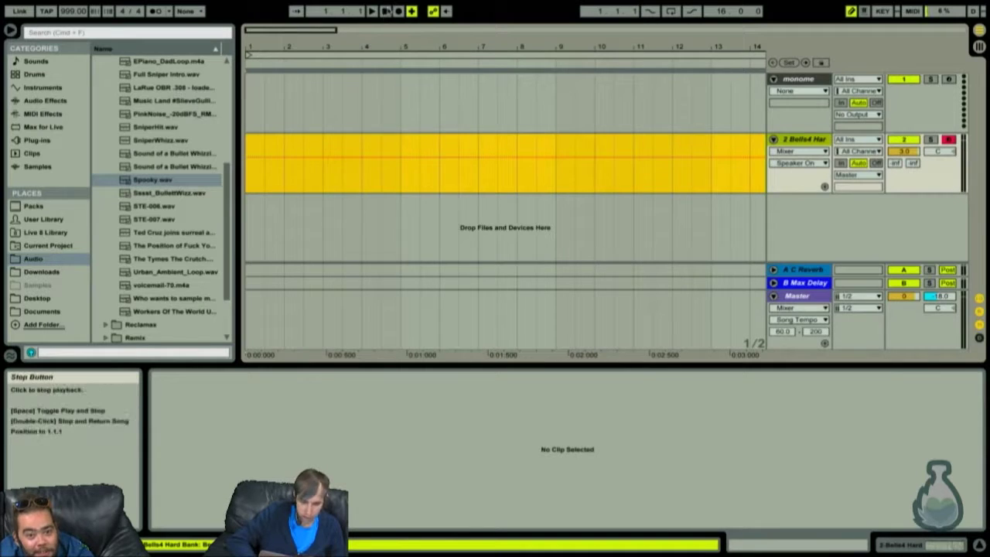
click(385, 11)
key(Tab)
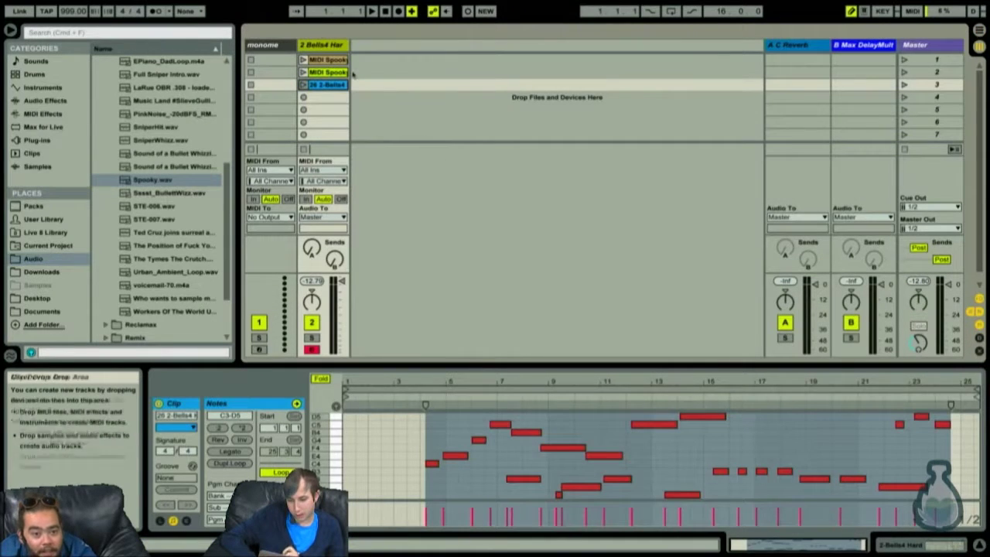
Step: Delete the Bells4 clip from track 2's slot 3, select scene 4, and start a save before cancelling it
key(Delete)
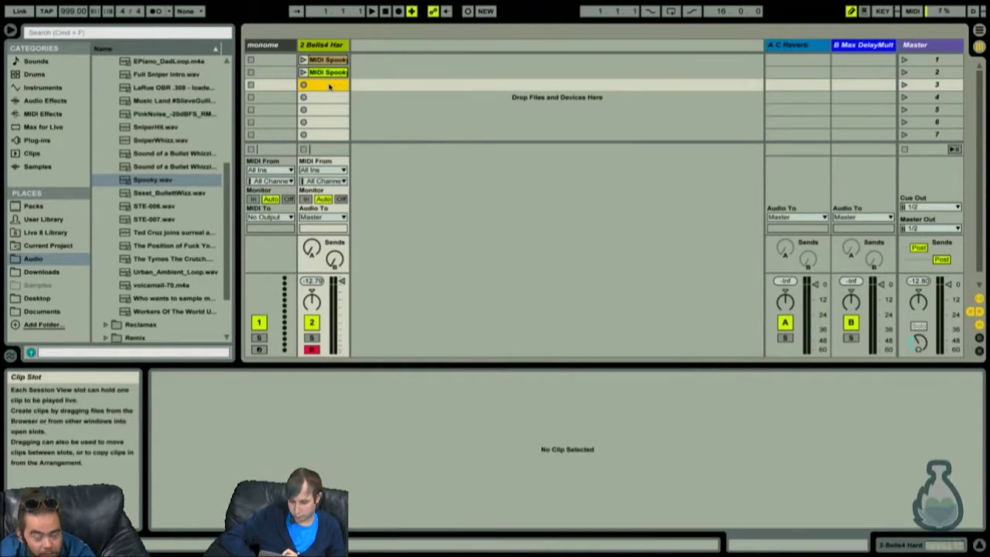
click(373, 83)
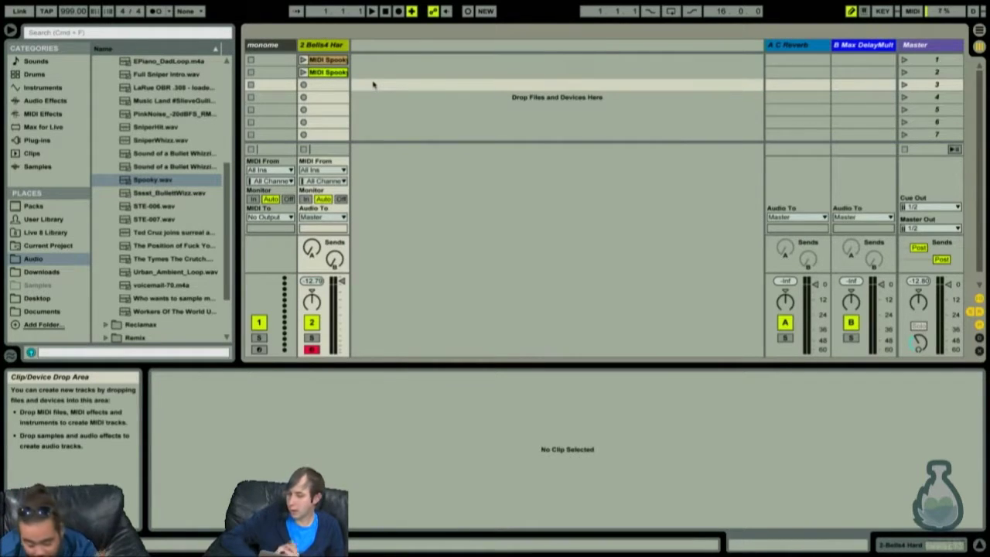
click(453, 99)
key(super+s)
key(Escape)
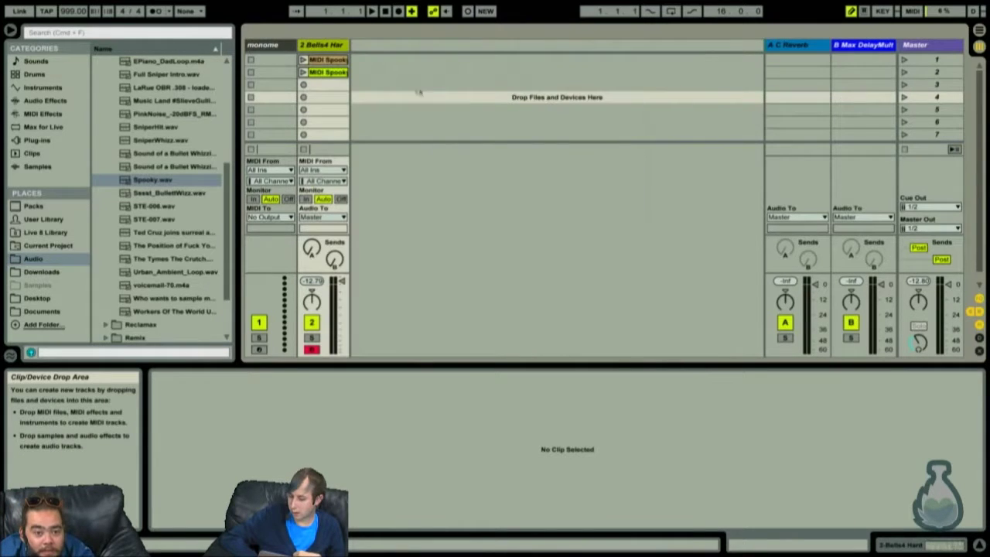
Step: Review both MIDI Spooky clips' notes, then select both together and delete them
click(331, 72)
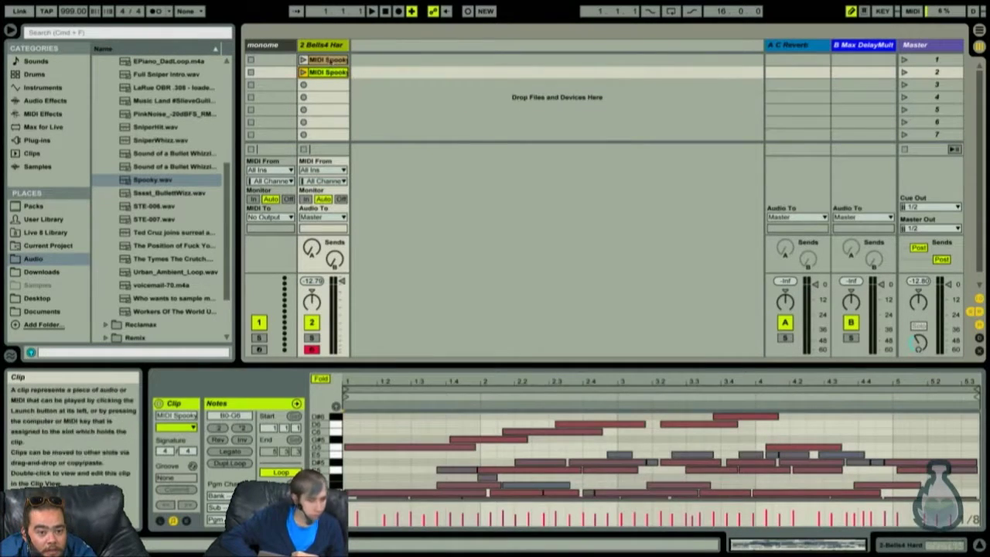
click(333, 85)
click(331, 98)
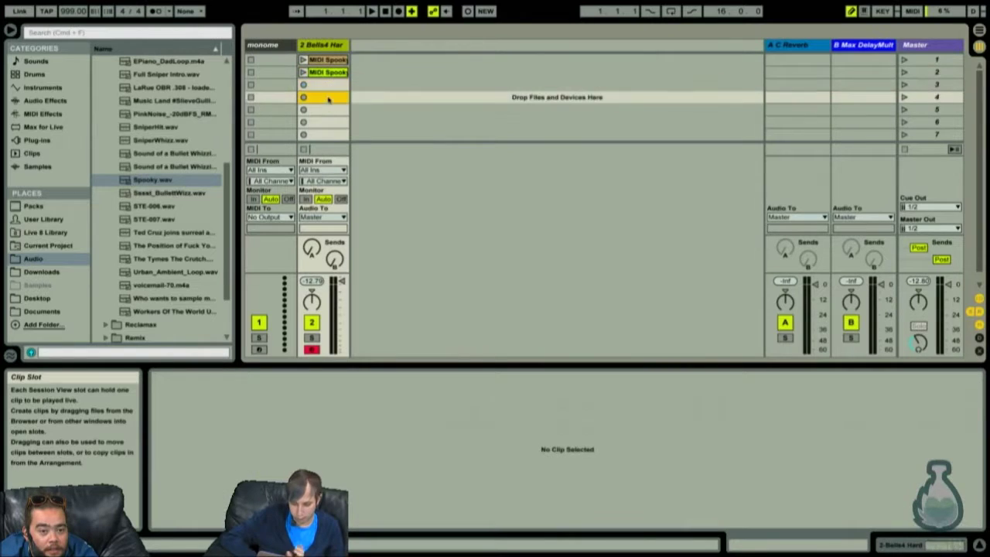
click(333, 72)
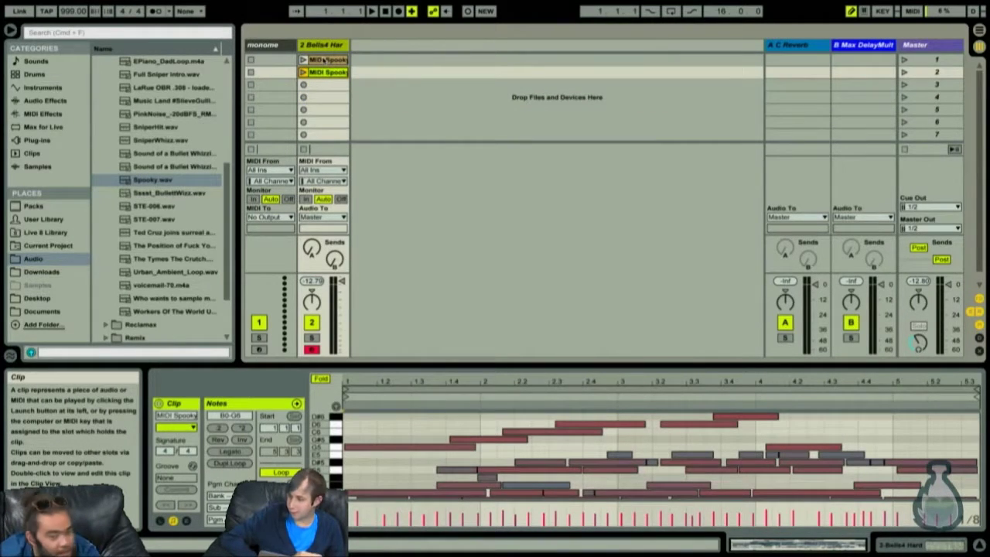
click(321, 60)
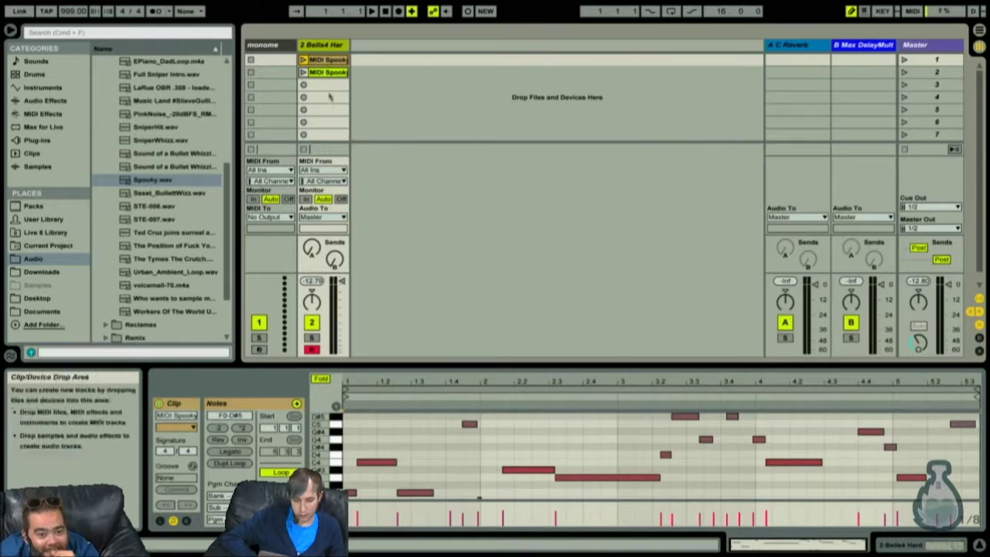
click(328, 72)
shift+click(328, 73)
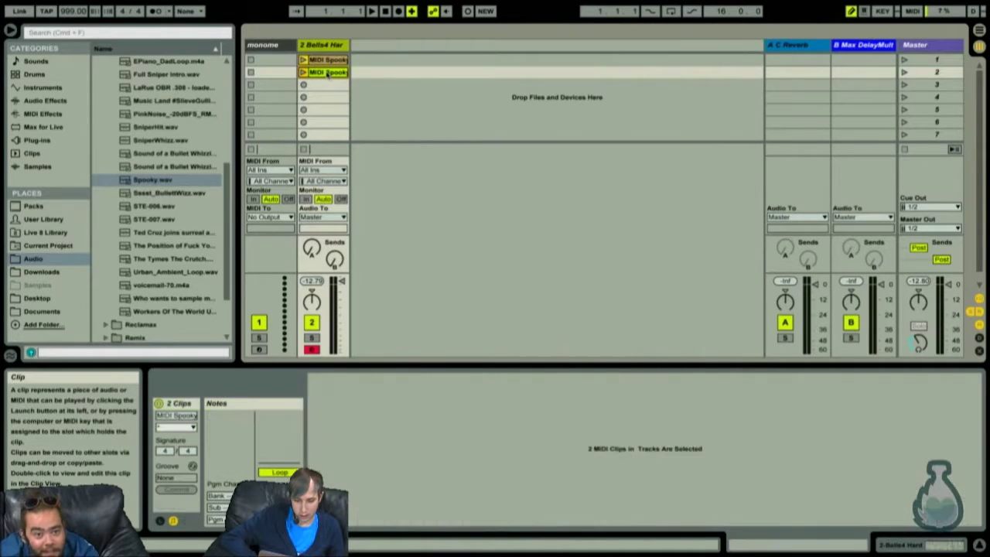
key(Delete)
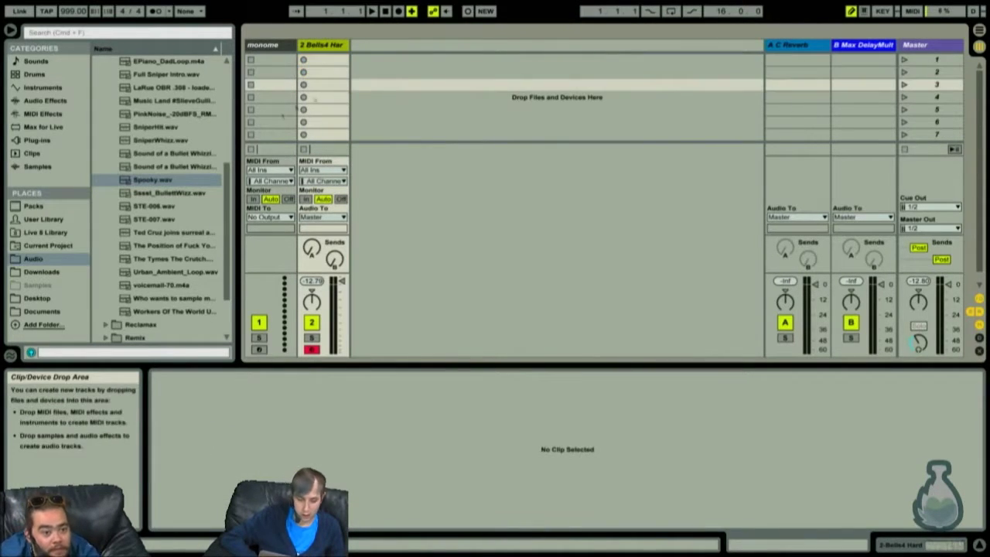
Step: Collapse the Misc folder in the browser and toggle the Samples folder closed and open
scroll(176, 197, up, 3)
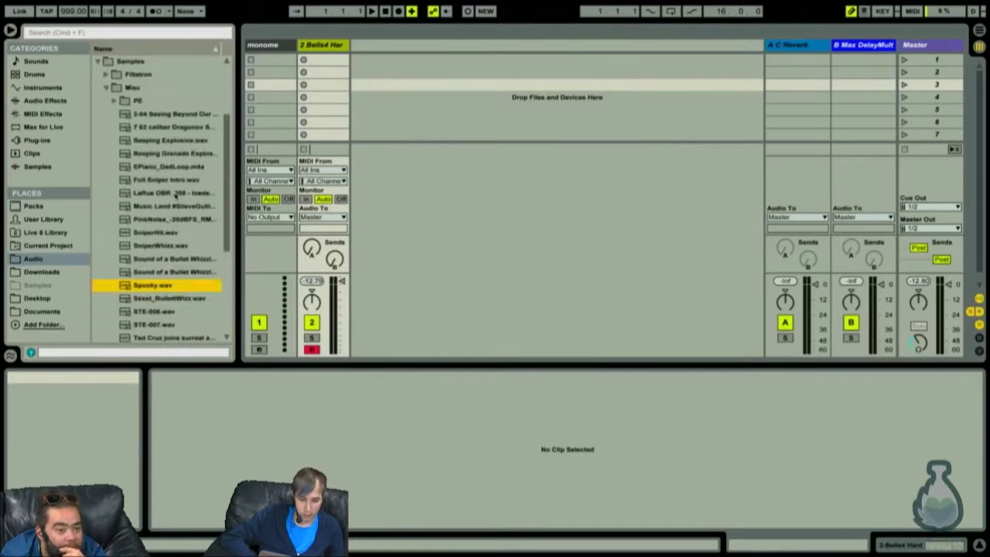
click(110, 91)
click(98, 167)
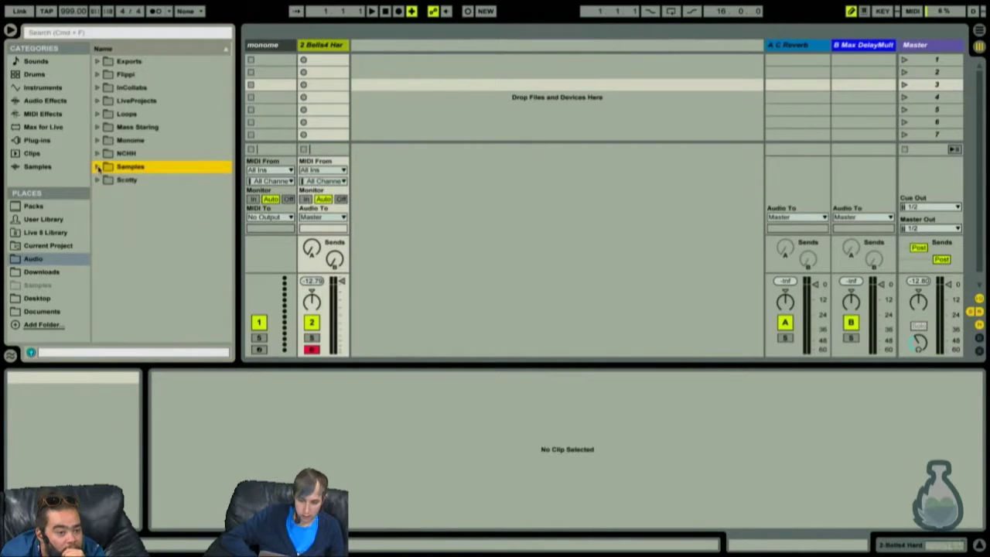
click(99, 167)
Step: Collapse the Samples folder, select the Bells4 track and hide the Info View
click(98, 168)
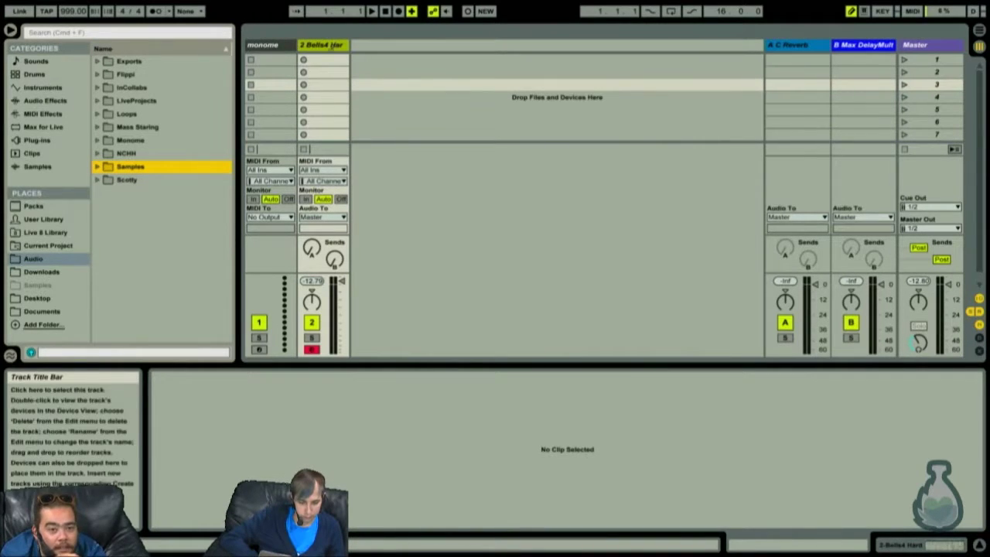
click(325, 50)
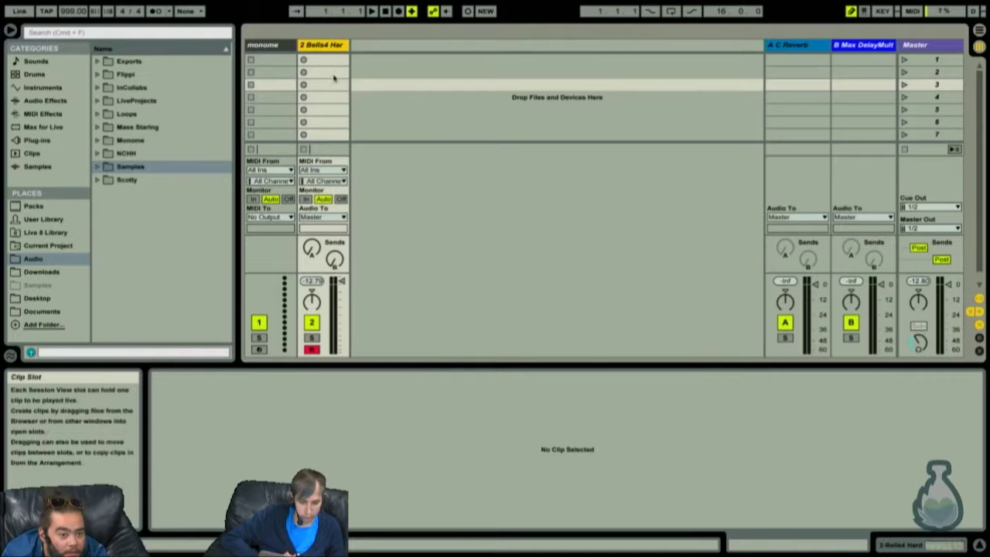
click(8, 546)
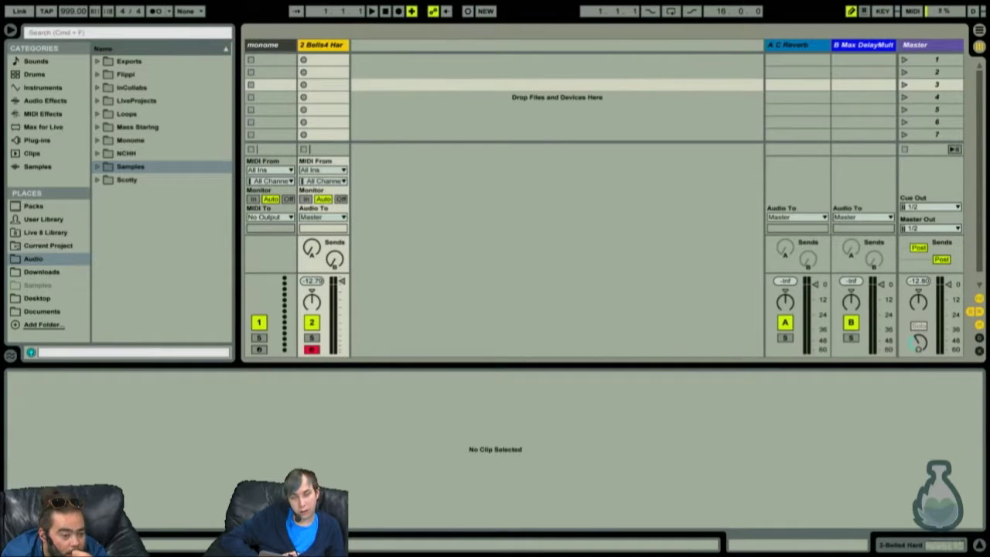
Step: Create an empty MIDI clip in track 2's first slot and toggle its Envelopes box open and closed
double_click(325, 60)
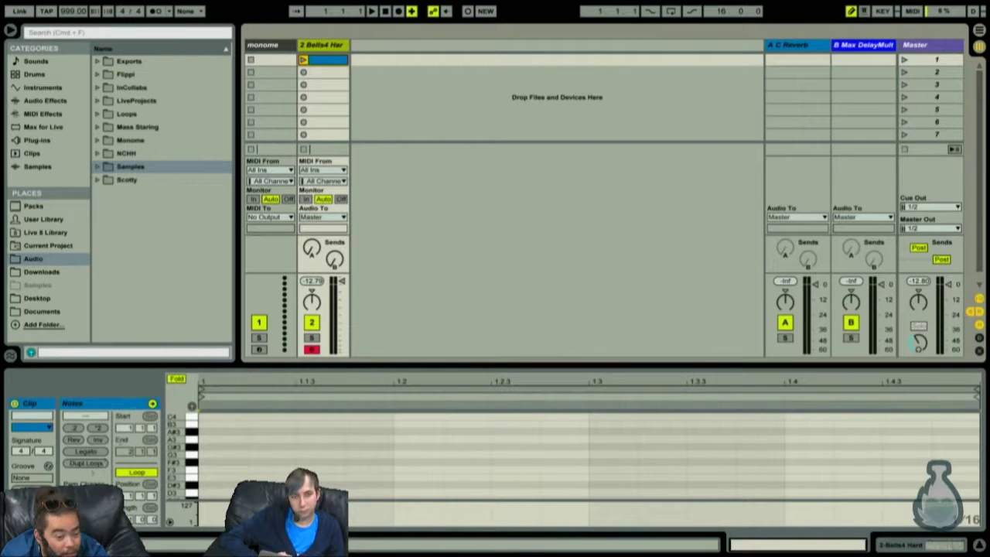
click(152, 403)
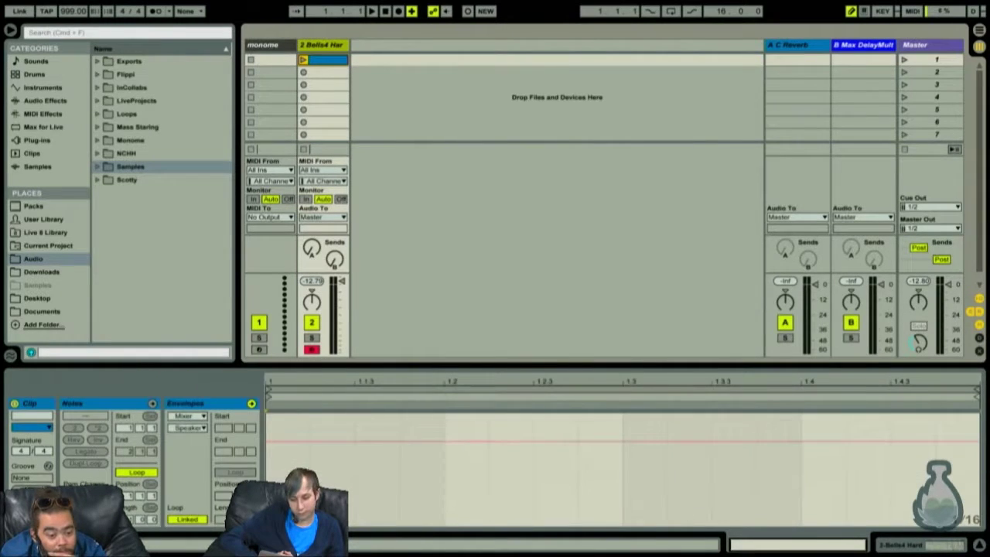
click(153, 403)
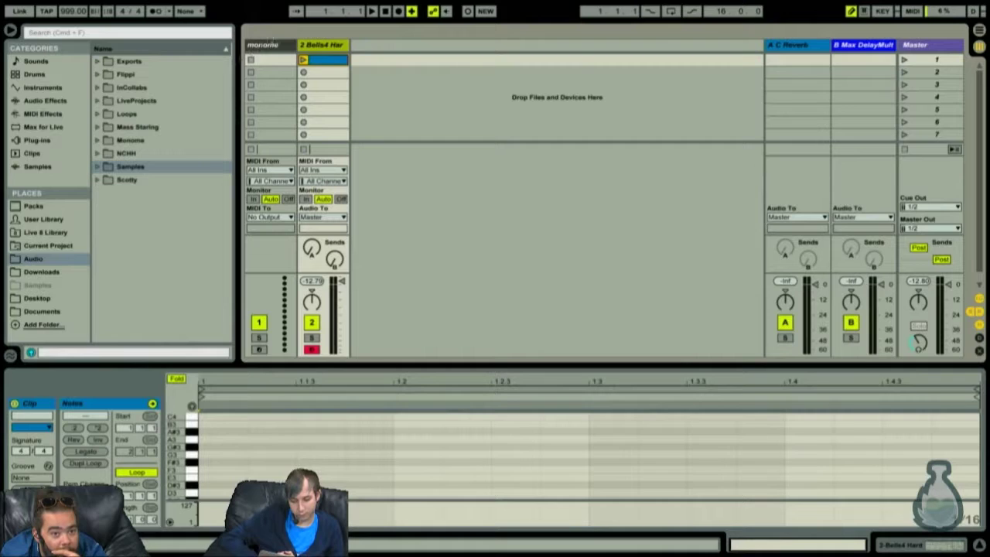
click(345, 47)
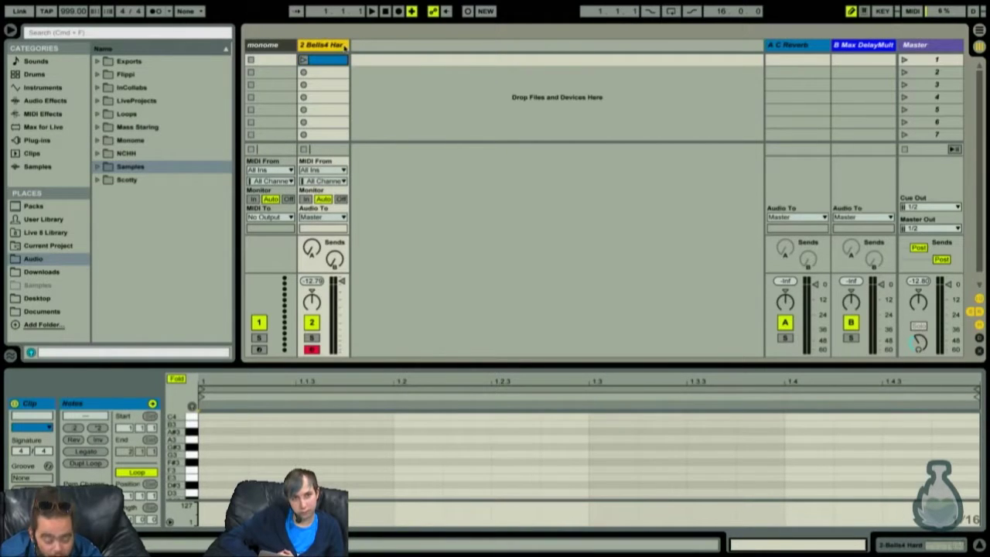
Step: Add a MIDI track, undo it, start playback, and insert a new audio track instead
key(ctrl+shift+t)
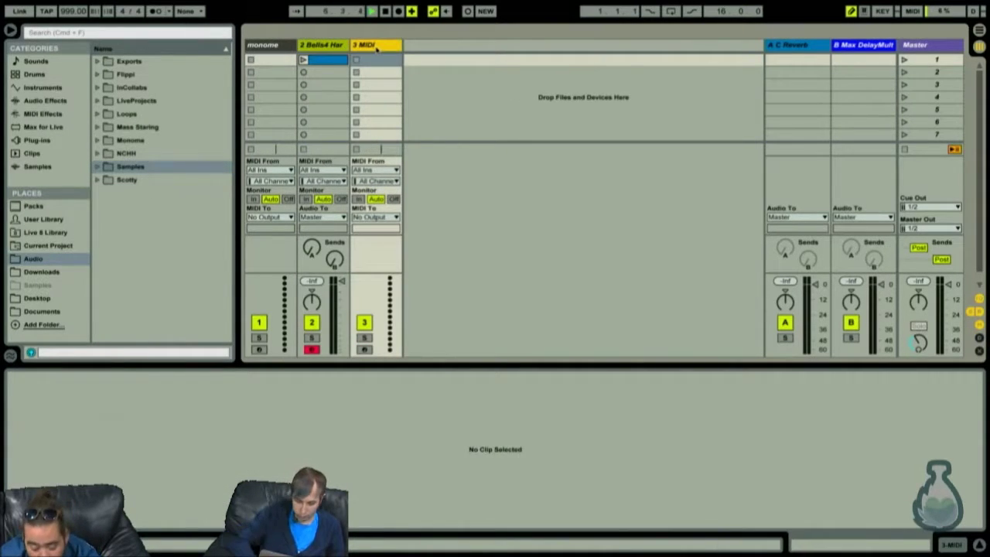
key(ctrl+z)
key(Return)
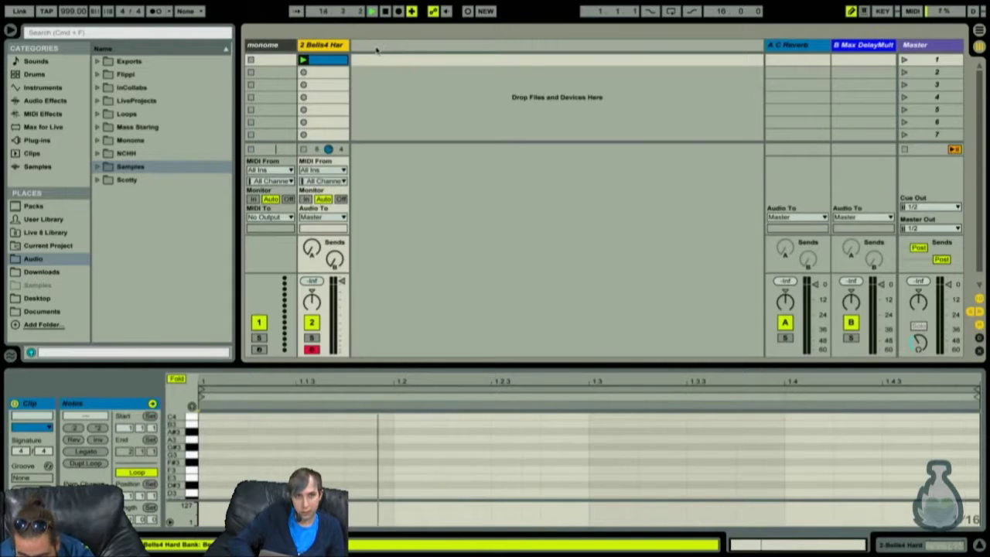
key(ctrl+t)
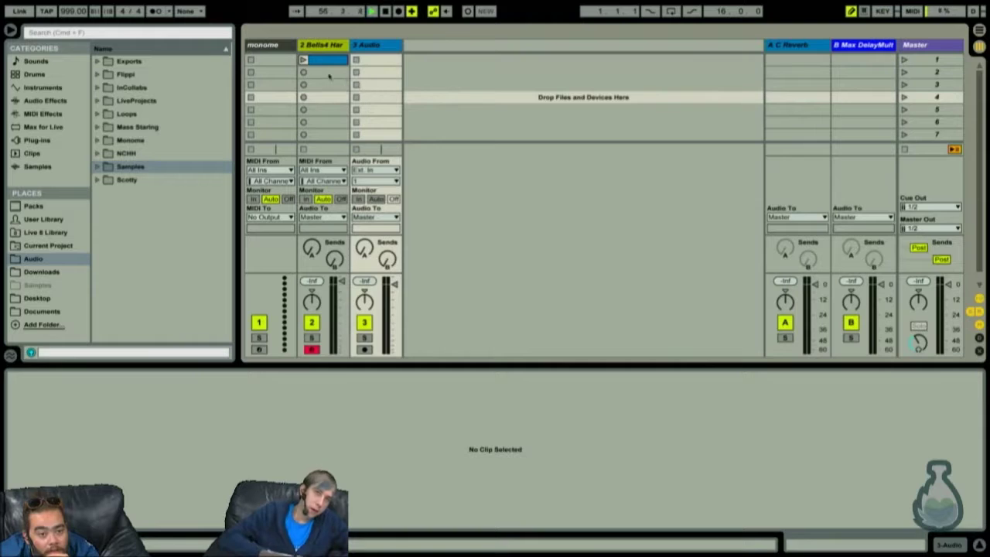
Step: Delete the clip in track 2's first slot, stop playback, and select the Monome browser folder
click(329, 59)
key(Delete)
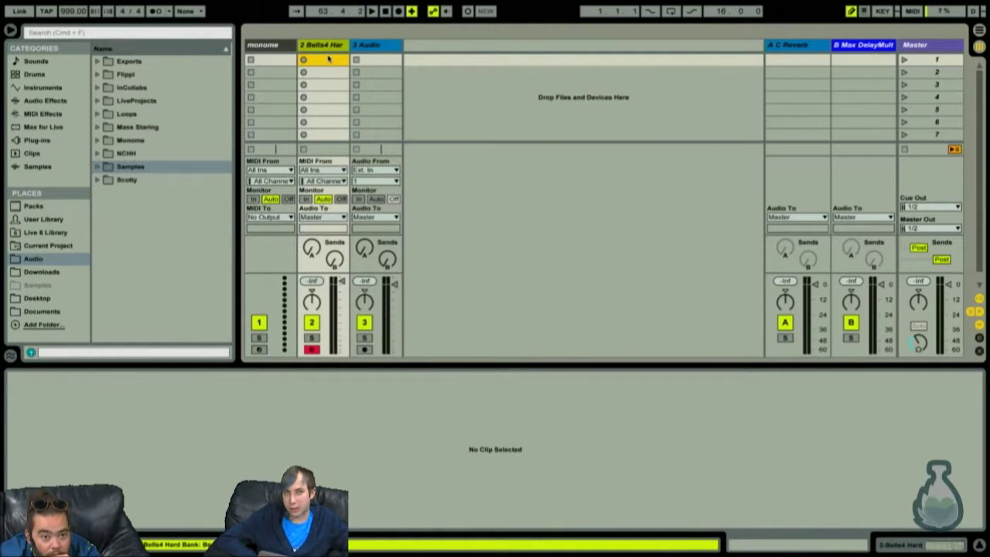
click(385, 11)
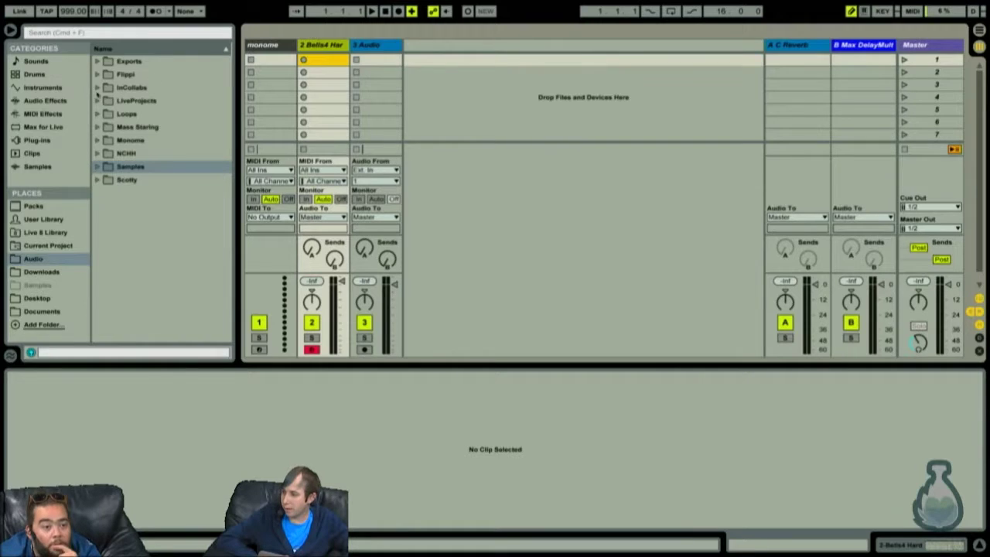
click(128, 141)
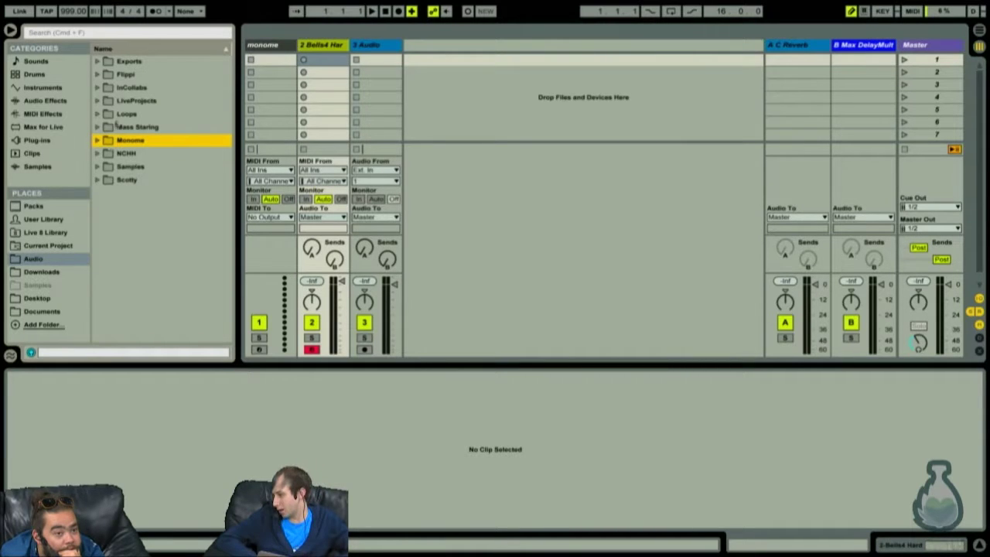
Step: Set the song tempo to 100 BPM, then cancel the Save As dialog
click(75, 11)
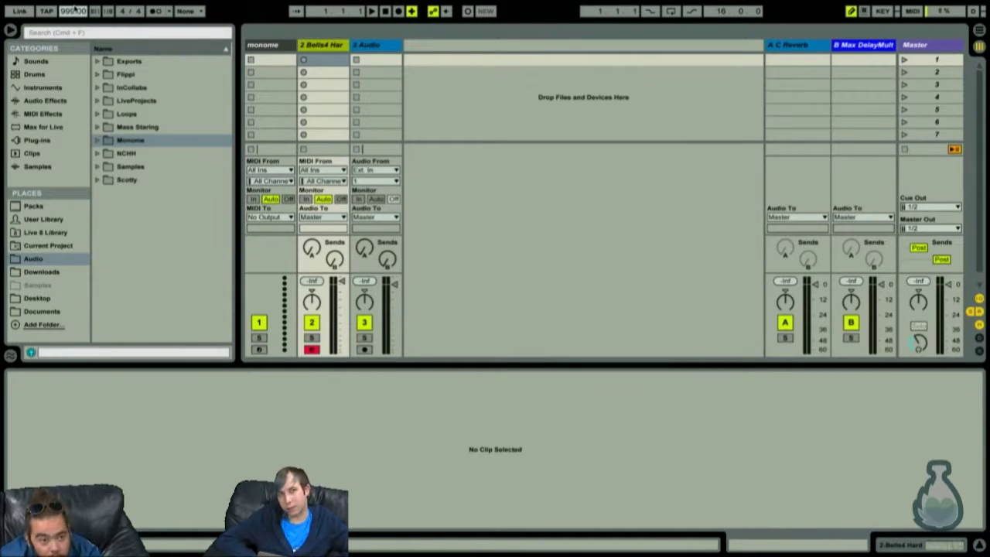
text(100)
key(Return)
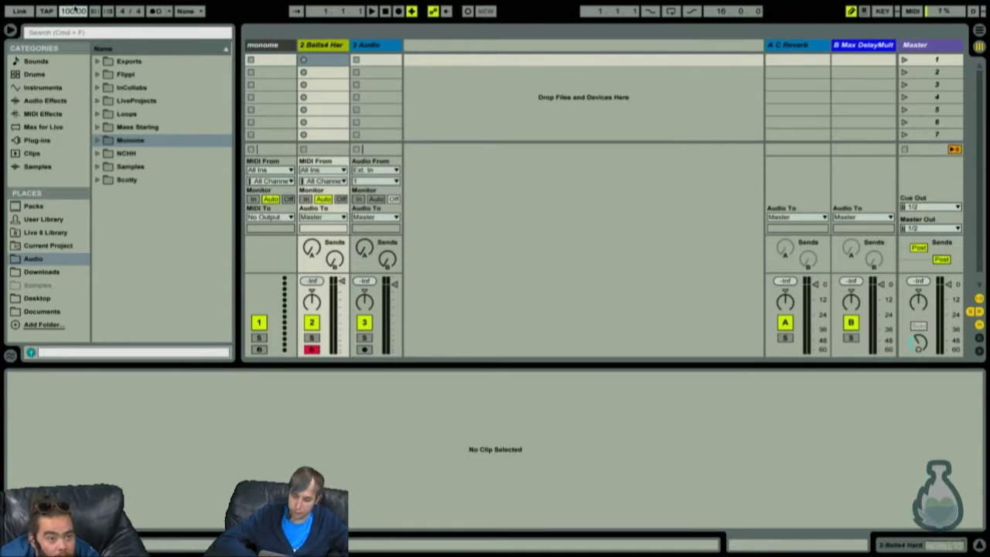
key(super+s)
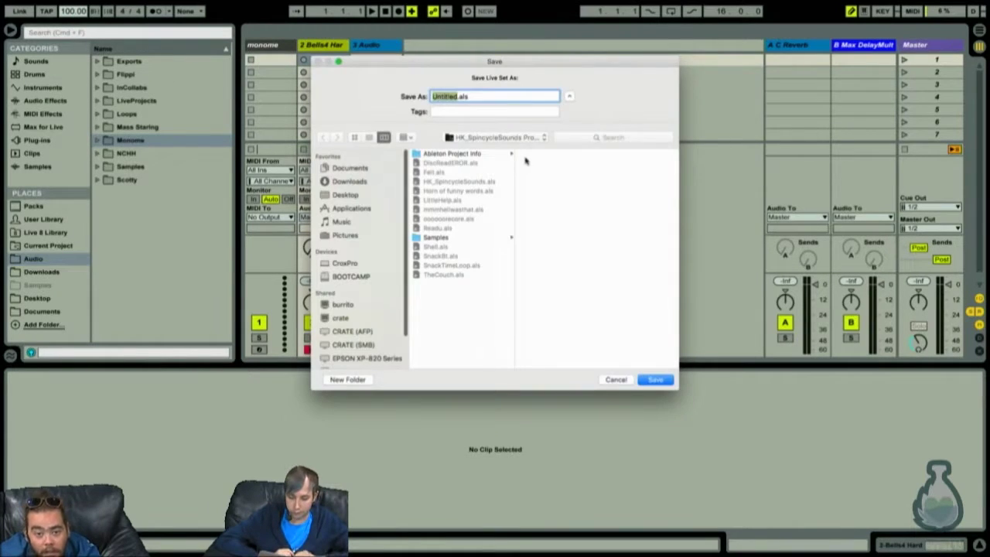
key(Escape)
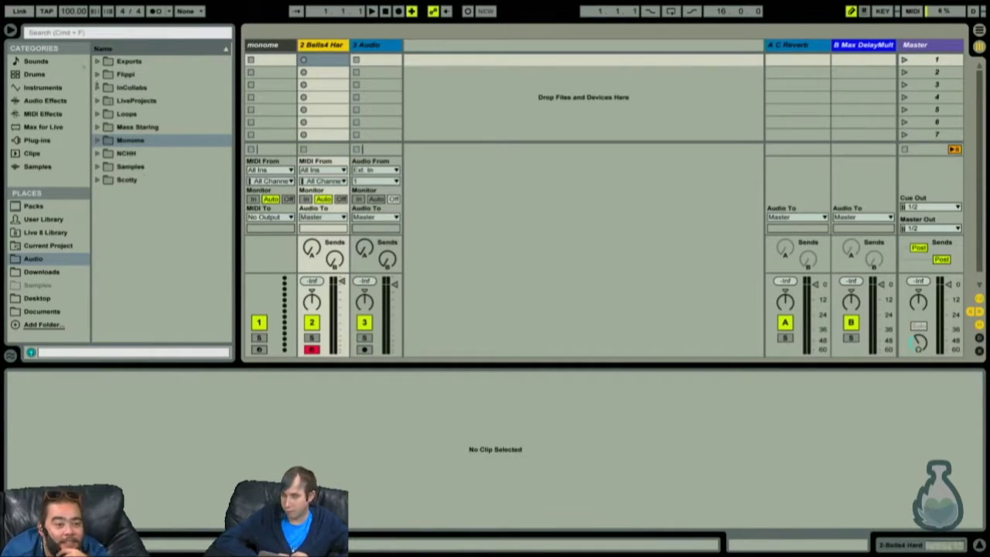
Step: Select the 3 Audio and Bells4 tracks, then browse Samples, Downloads and the Audio location
click(377, 48)
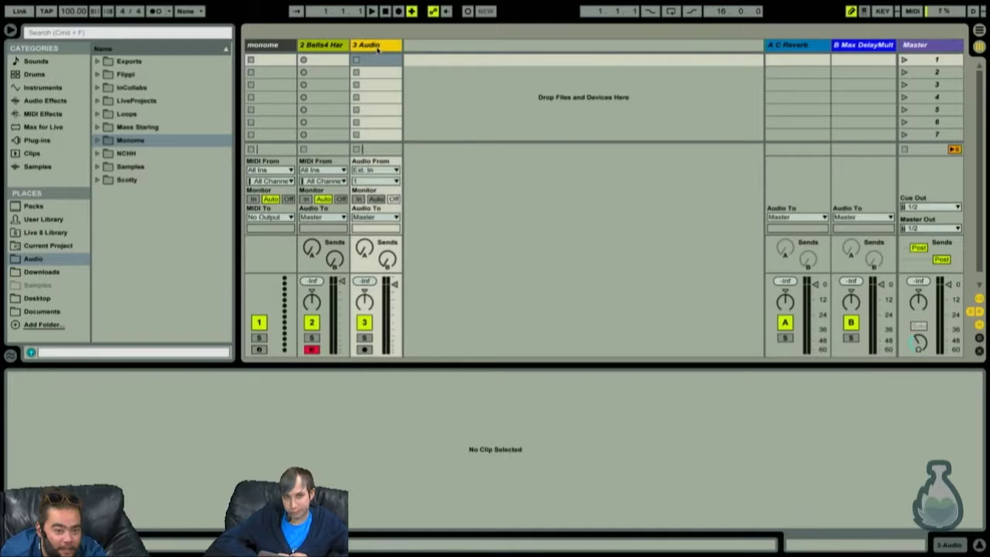
click(329, 47)
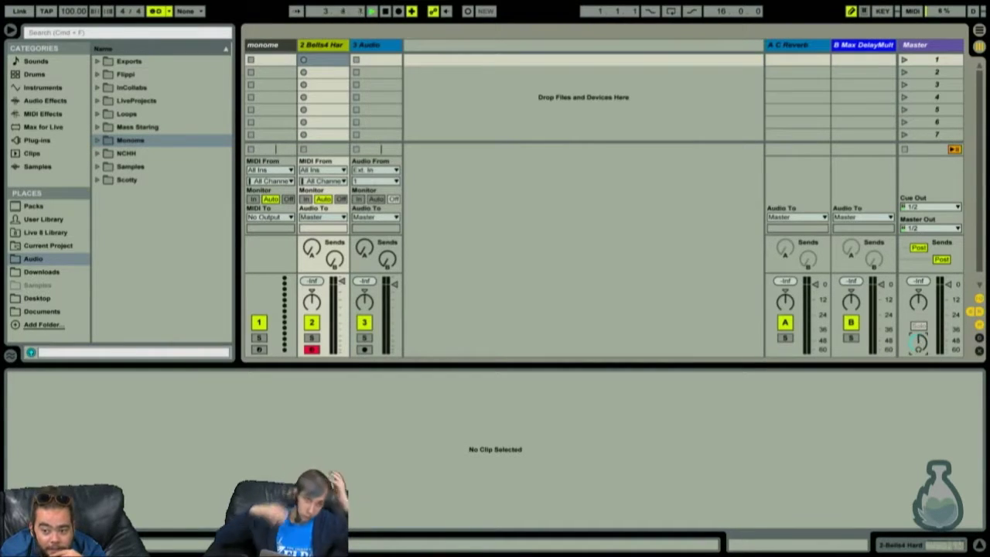
click(158, 206)
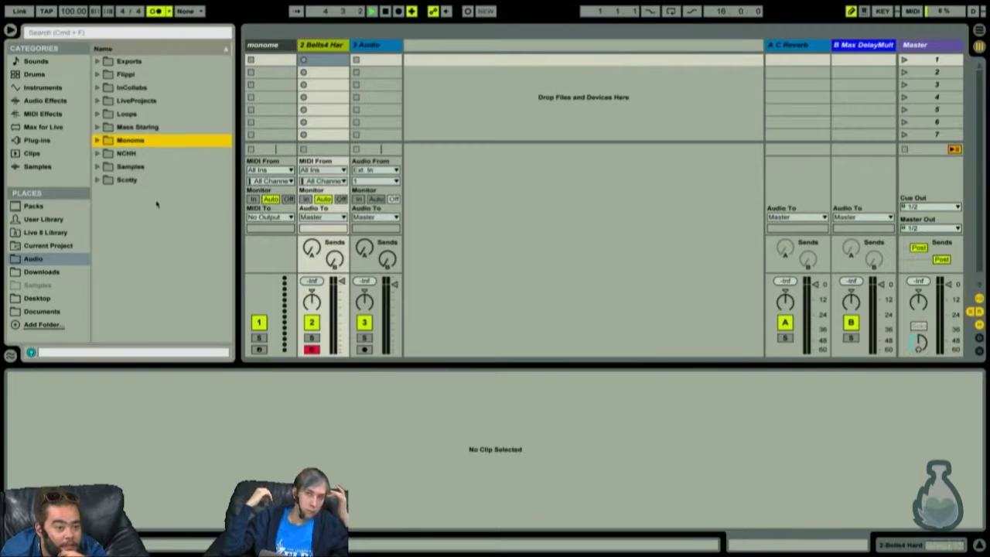
click(126, 167)
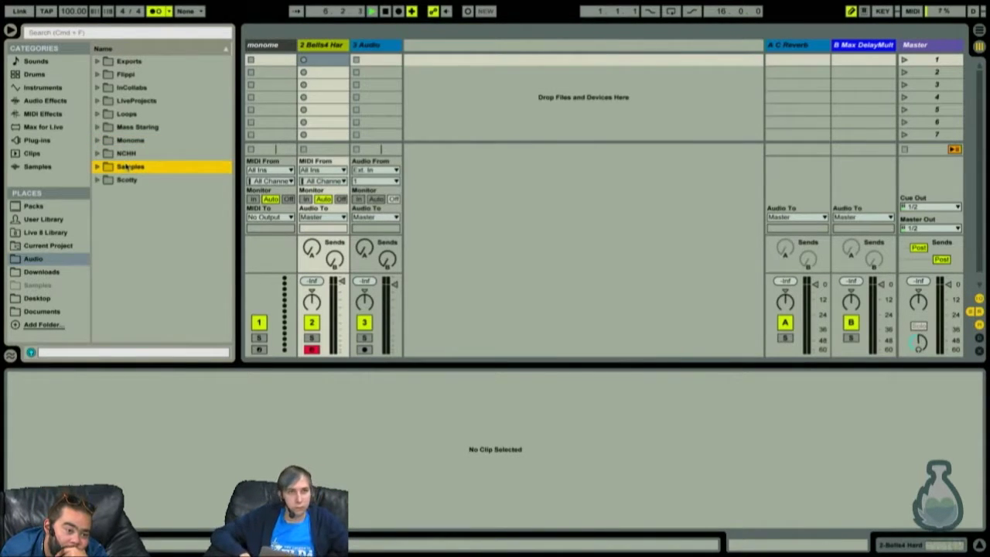
click(59, 273)
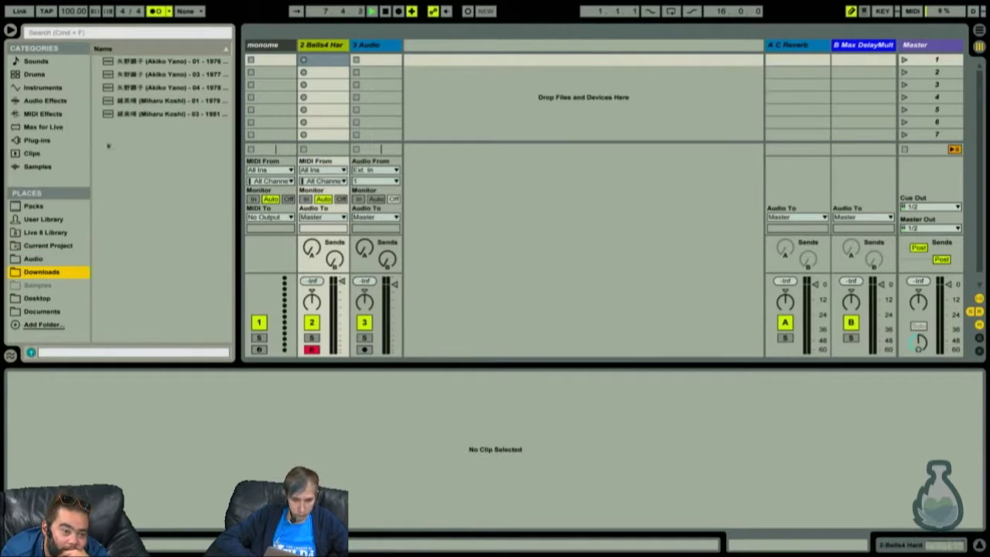
click(51, 258)
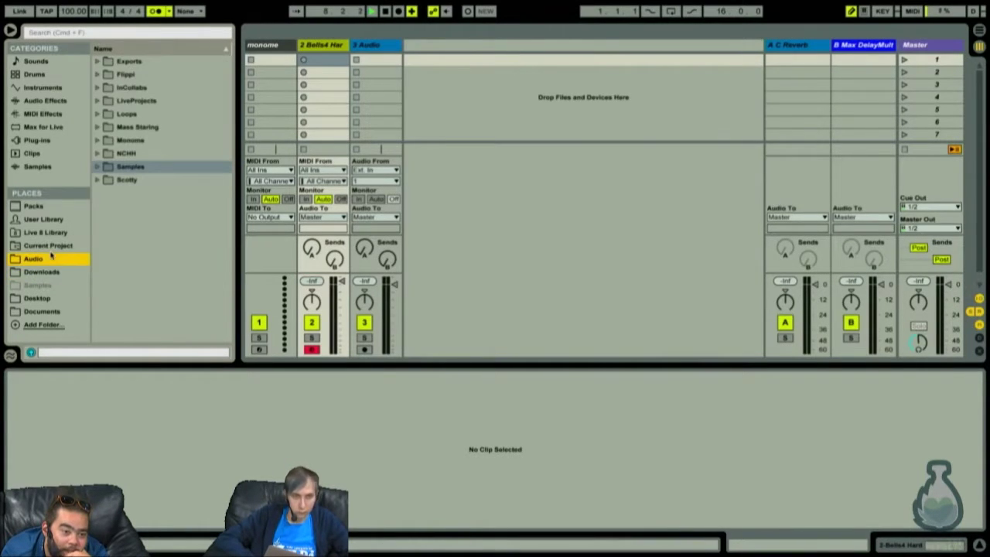
Step: Expand the LiveProjects folder via the arrow keys and scroll through its .wav files
click(106, 142)
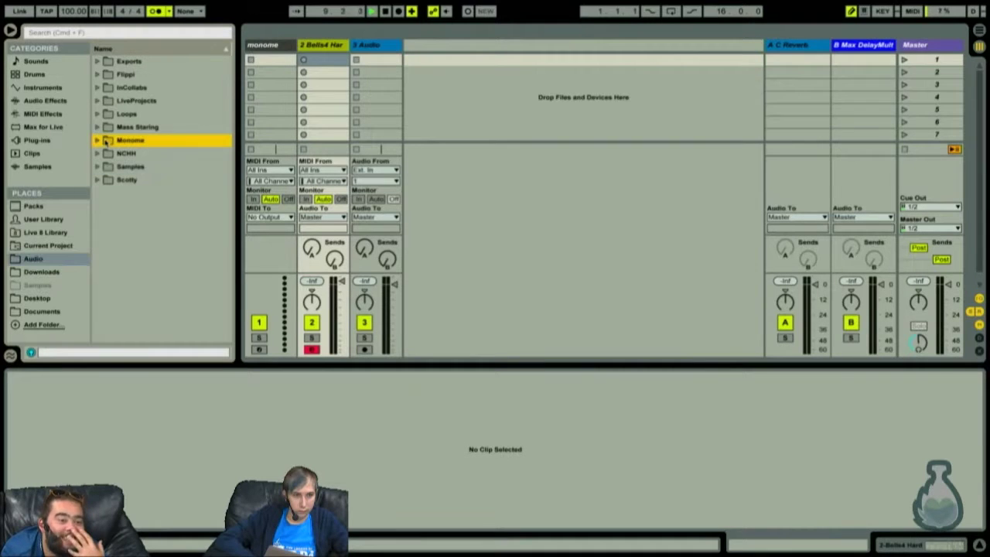
key(Up)
key(Up)
key(Right)
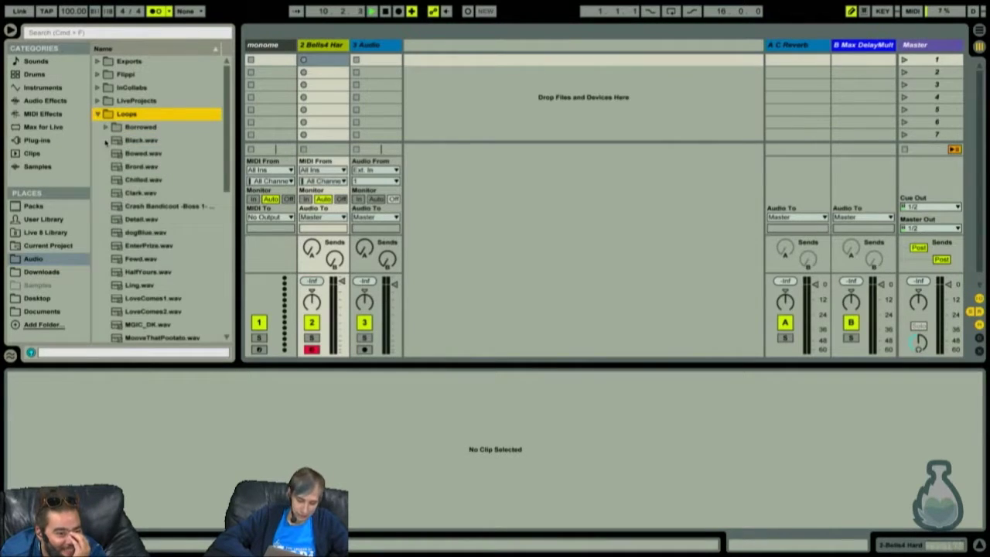
key(Left)
key(Up)
key(Up)
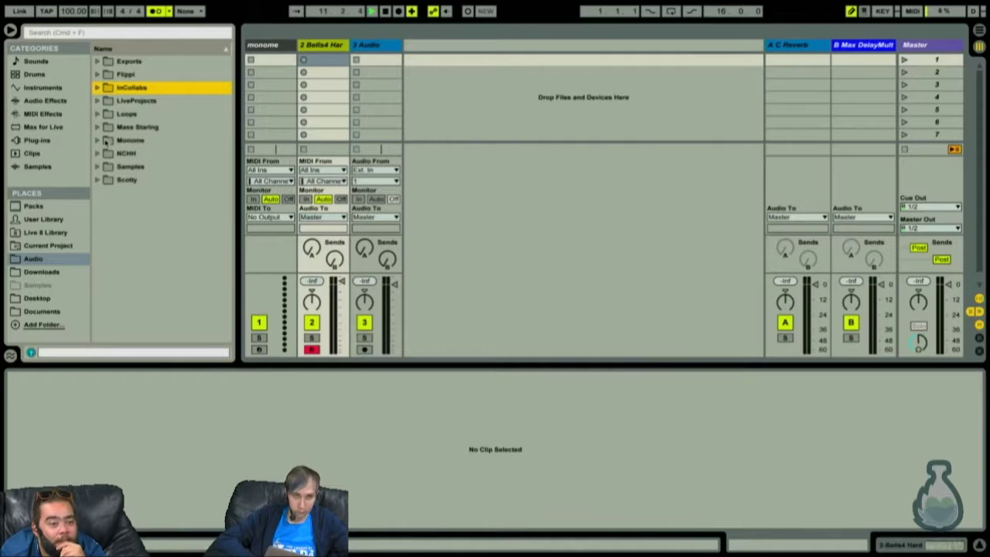
key(Down)
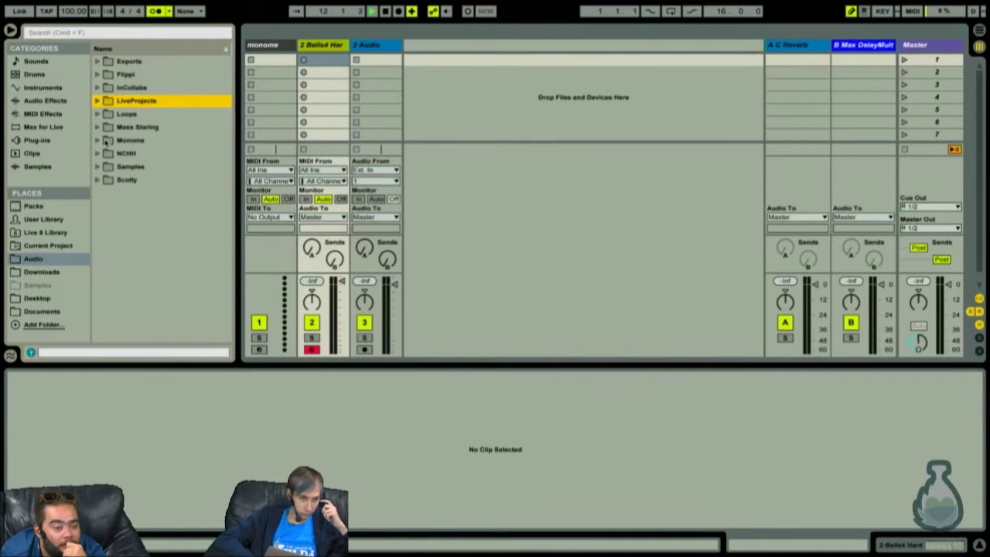
key(Right)
scroll(153, 180, down, 2)
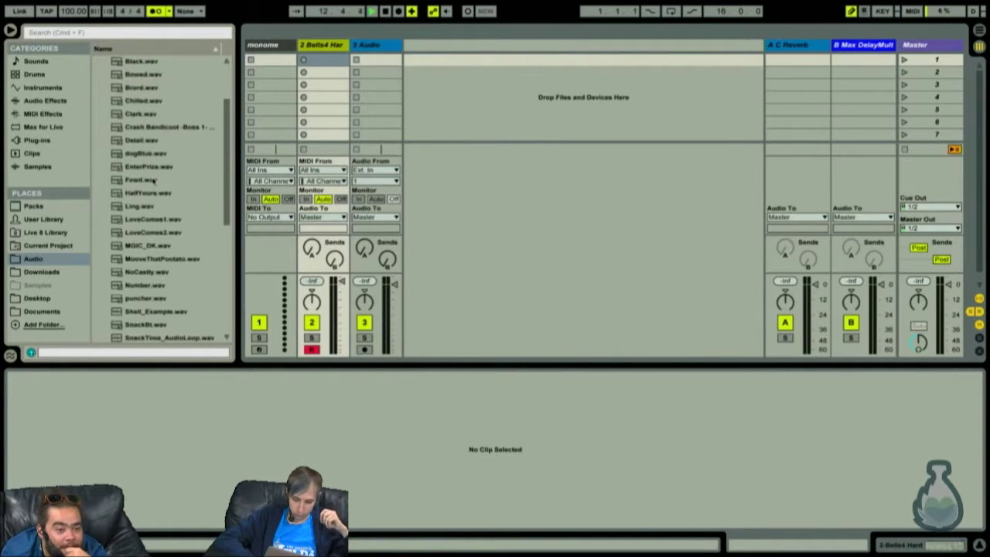
scroll(153, 185, down, 3)
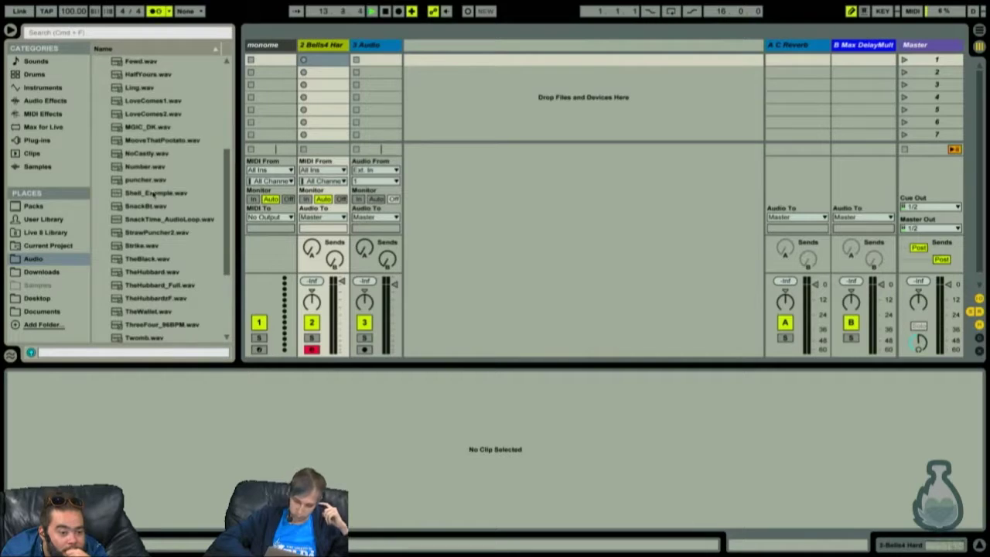
scroll(153, 193, down, 3)
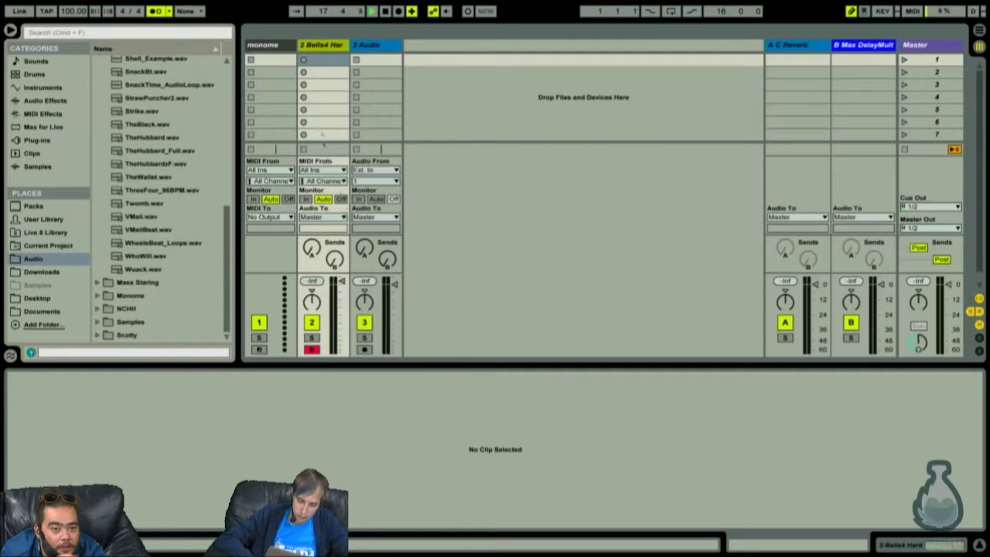
Step: Create an empty MIDI clip in Bells4's first slot, move it to track 3, delete it, undo, and delete it again
double_click(323, 62)
drag(322, 64, 373, 65)
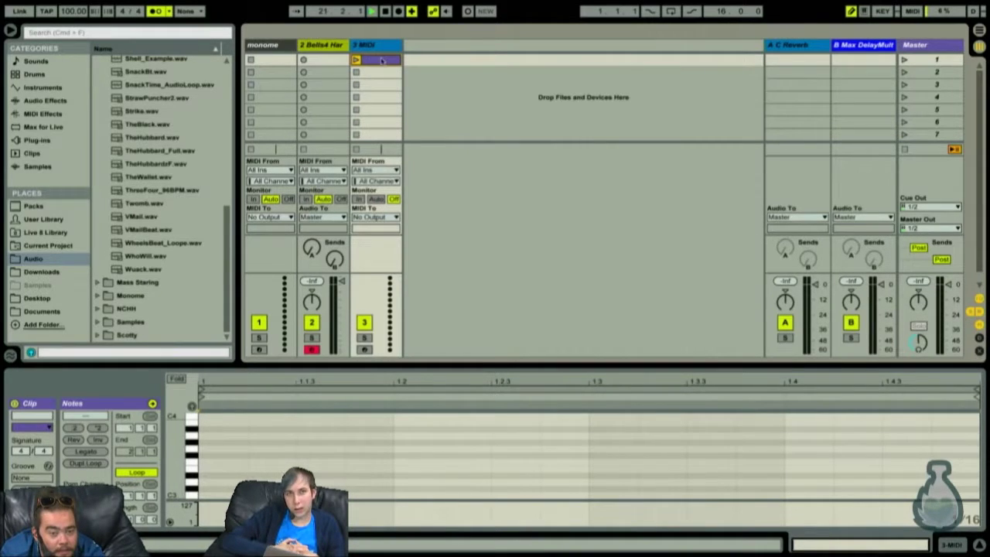
key(Delete)
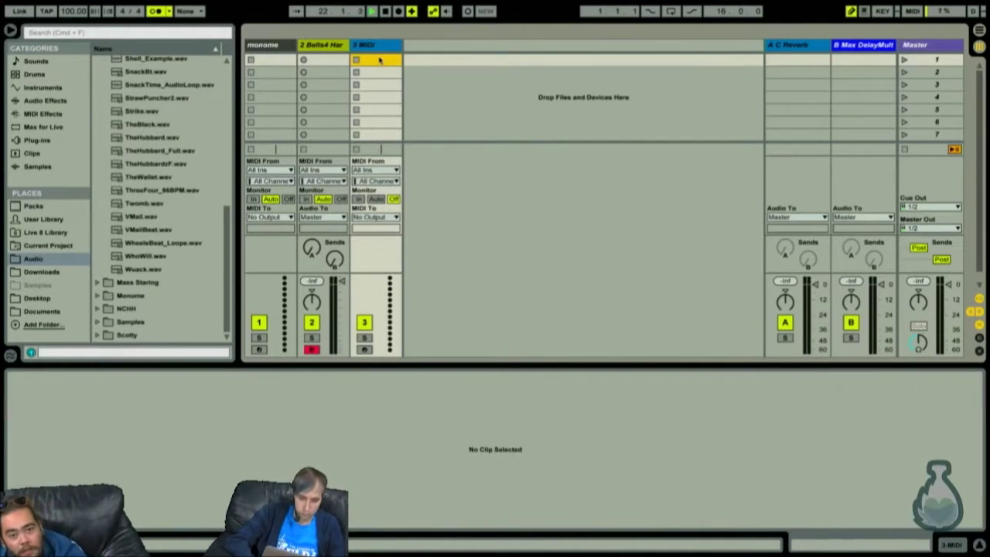
key(super+z)
key(super+z)
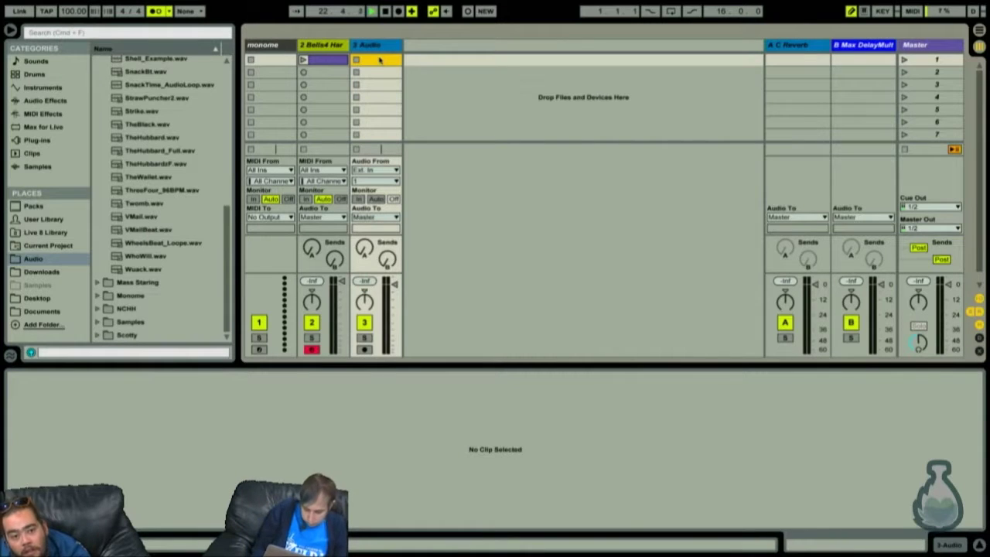
click(331, 60)
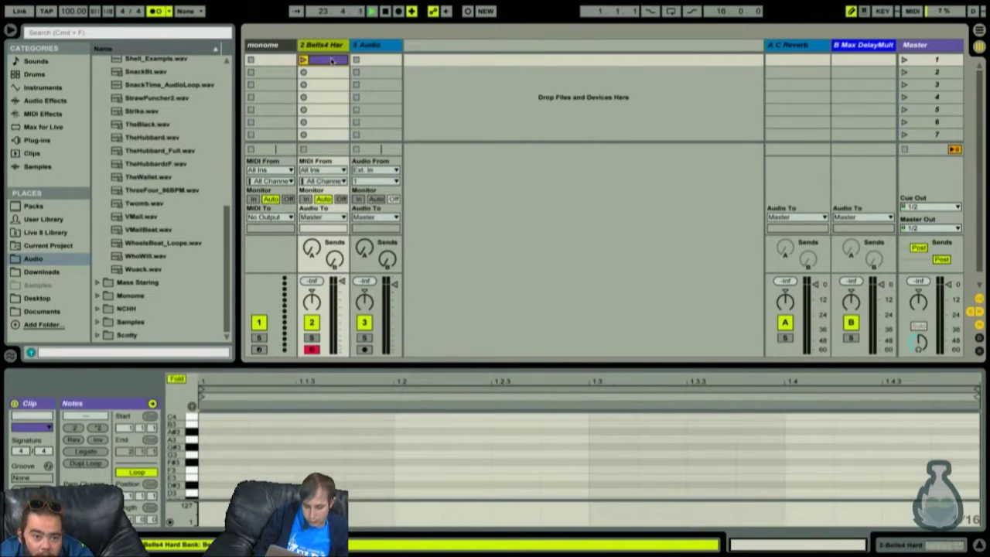
key(Delete)
Step: Preview Strike.wav, TheBlack.wav and the following samples, then stop playback
click(158, 112)
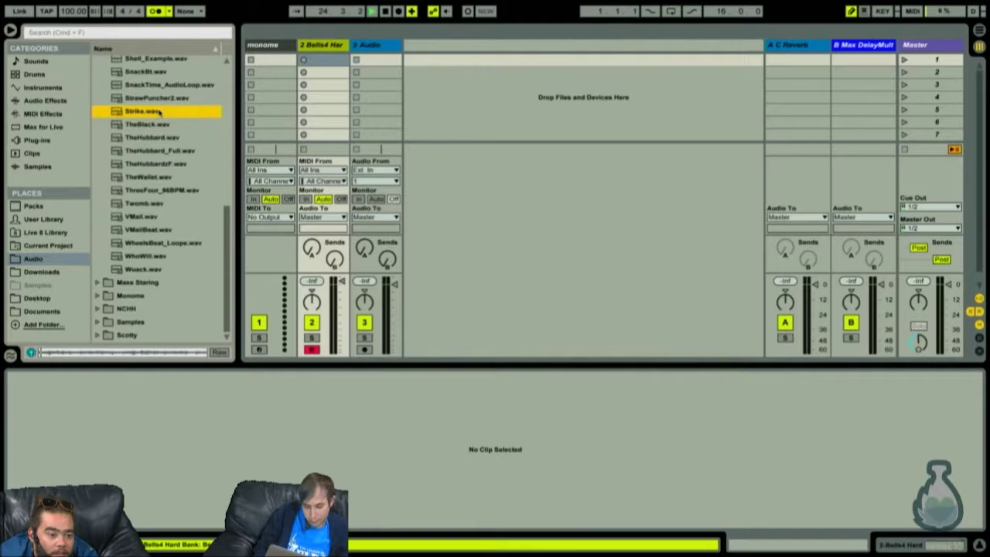
key(Down)
key(Down)
key(Down)
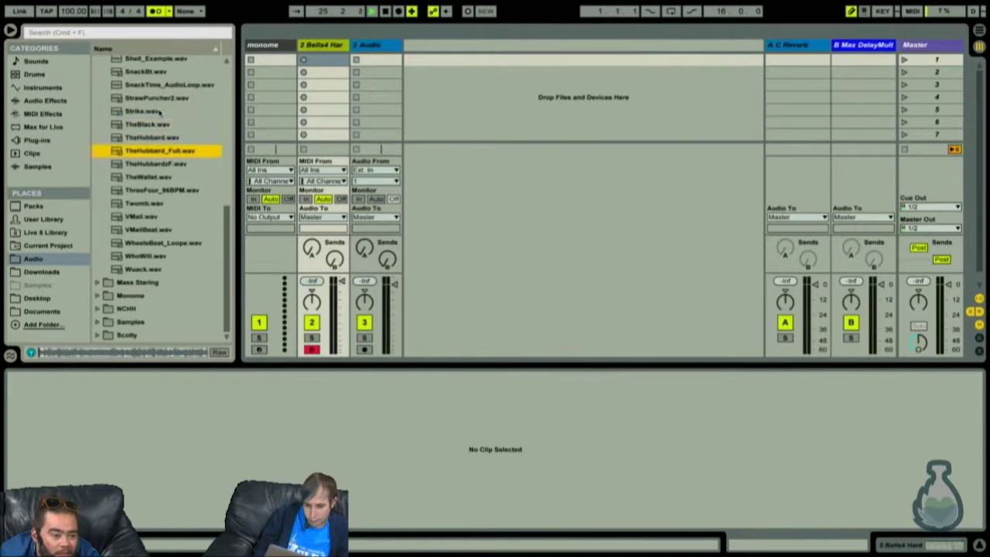
key(Up)
key(Down)
key(Down)
key(Down)
key(Down)
key(Down)
key(Down)
key(Down)
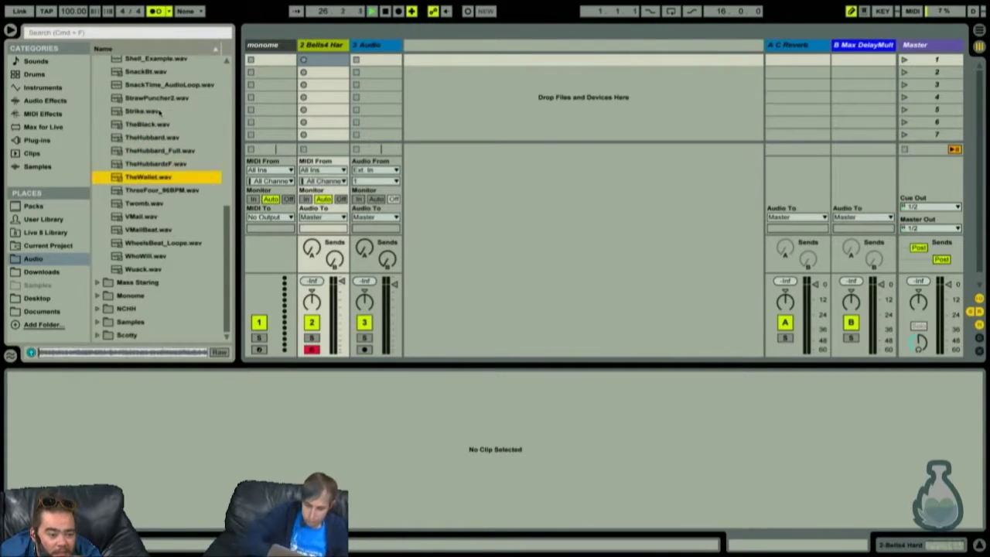
key(Down)
key(Down)
key(Down)
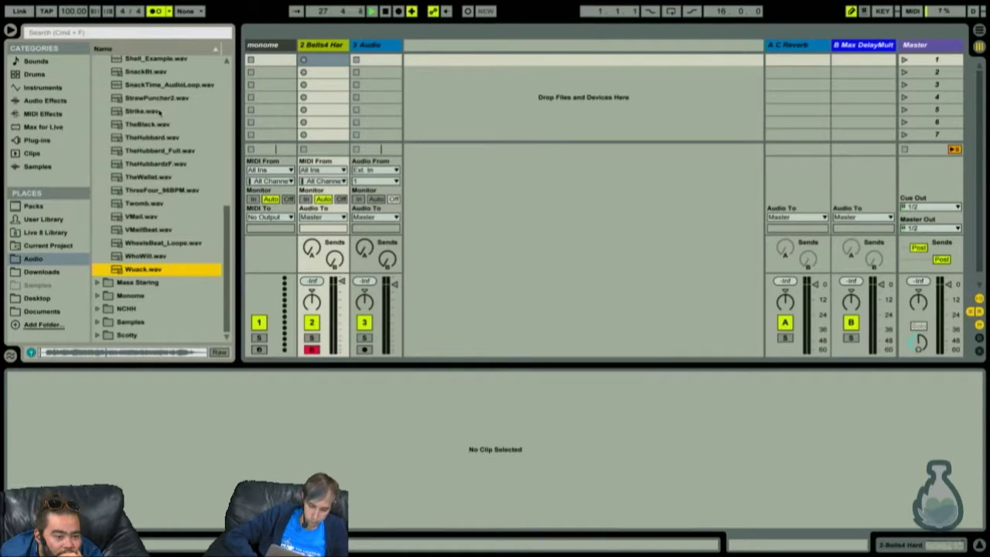
key(space)
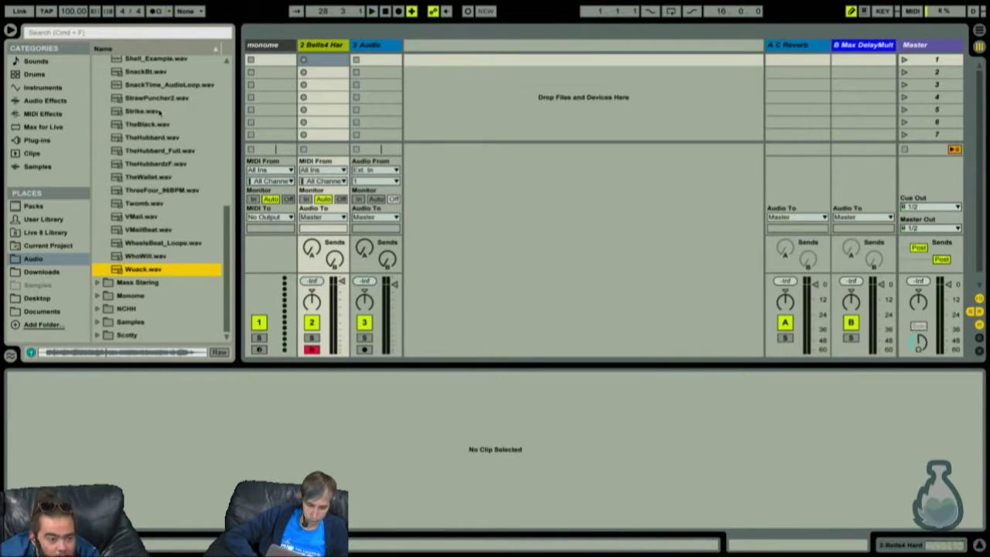
Step: Collapse the Loops folder in the browser and move up to InCollabs
key(Down)
key(Up)
key(Left)
key(Left)
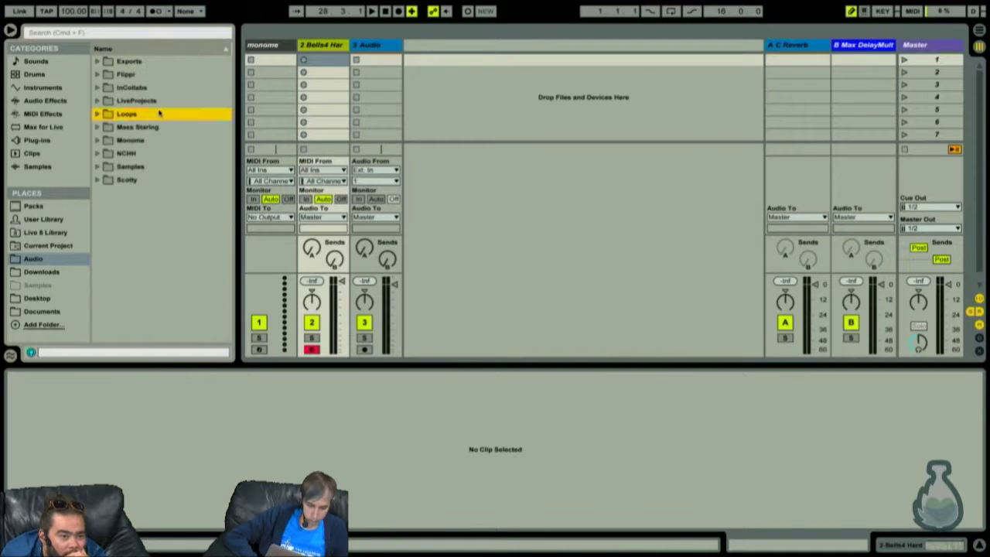
key(Right)
key(Left)
key(Up)
key(Up)
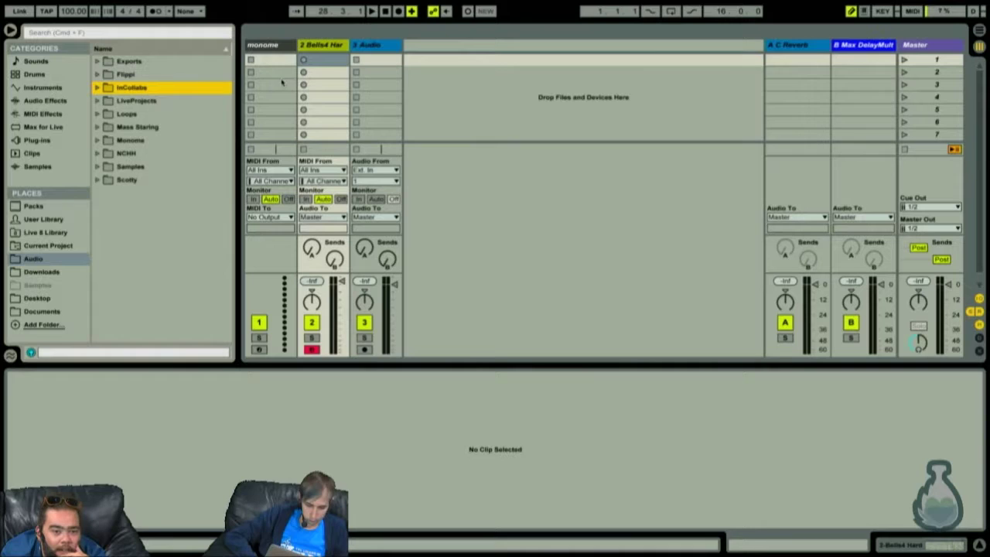
Step: Select Bells4's first clip slot and list the Samples category in the browser
click(335, 62)
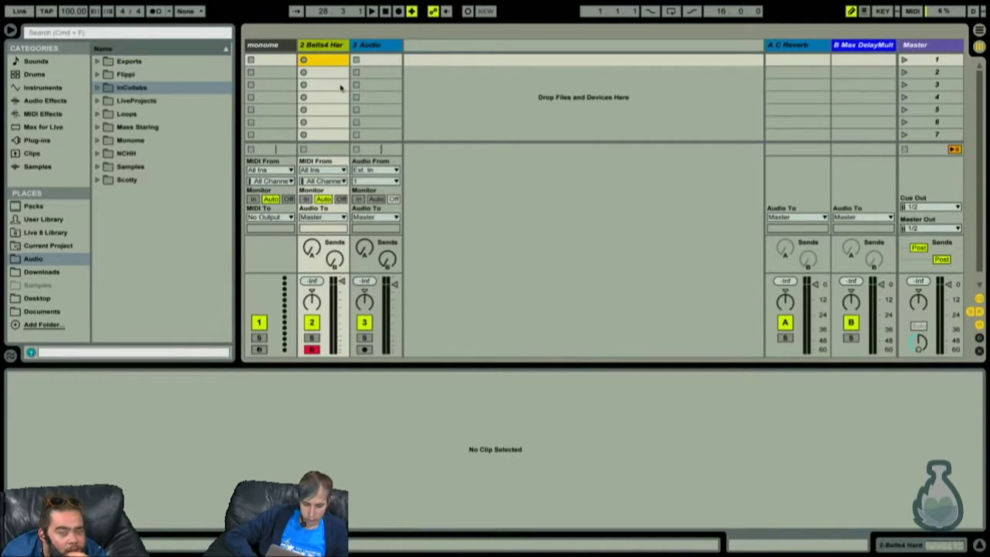
click(55, 154)
click(48, 168)
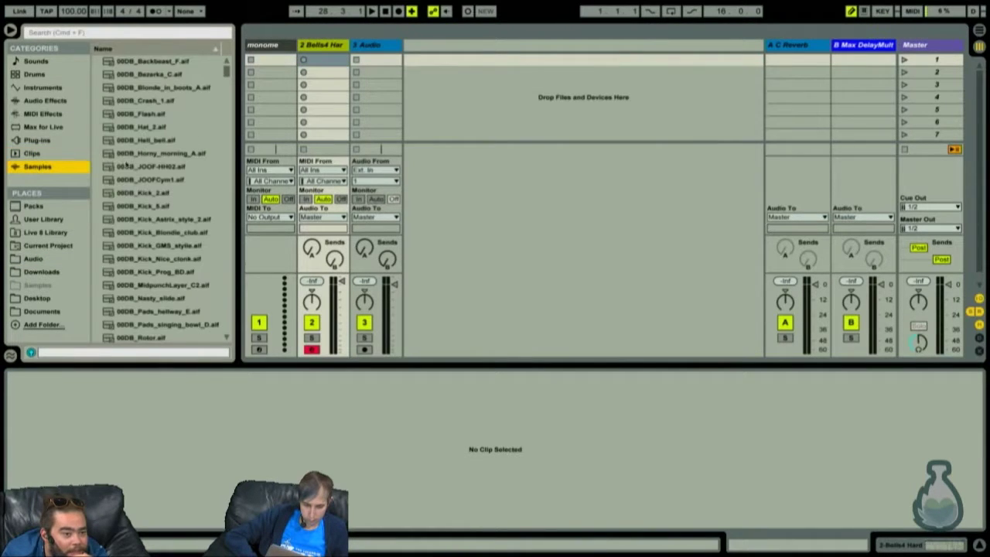
Step: Preview 00DB_Kick_2.aif, then search the browser for 'loop'
click(146, 193)
scroll(133, 215, down, 3)
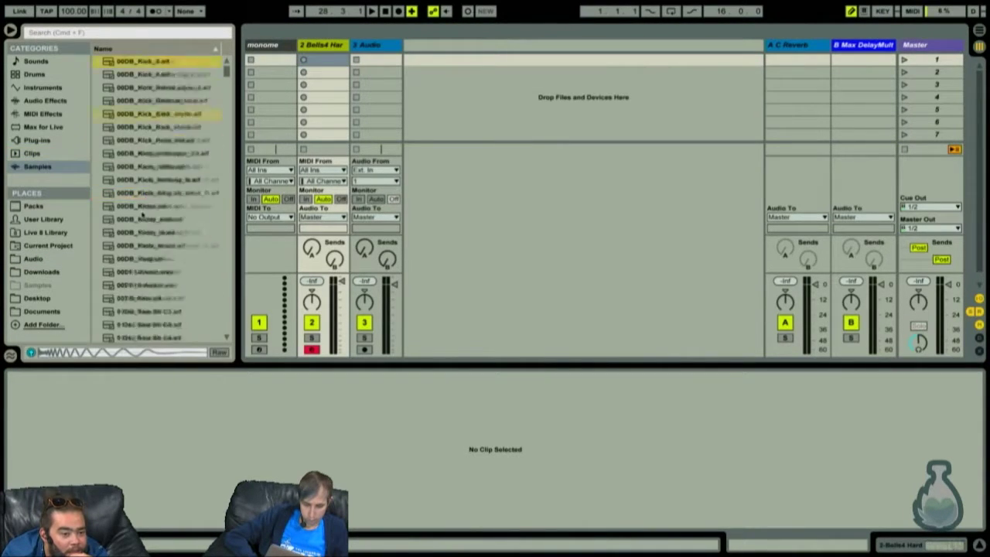
scroll(131, 215, down, 10)
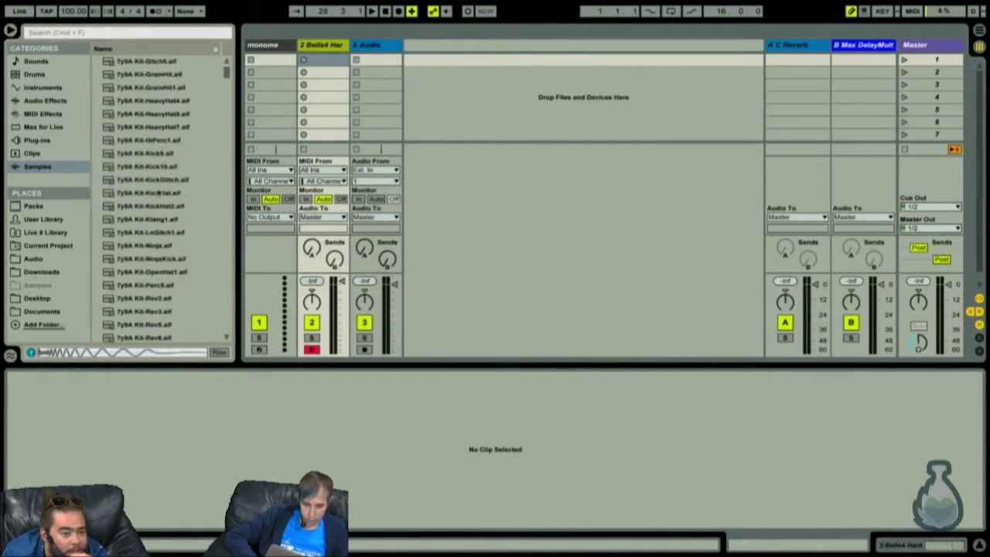
click(105, 36)
text(loop)
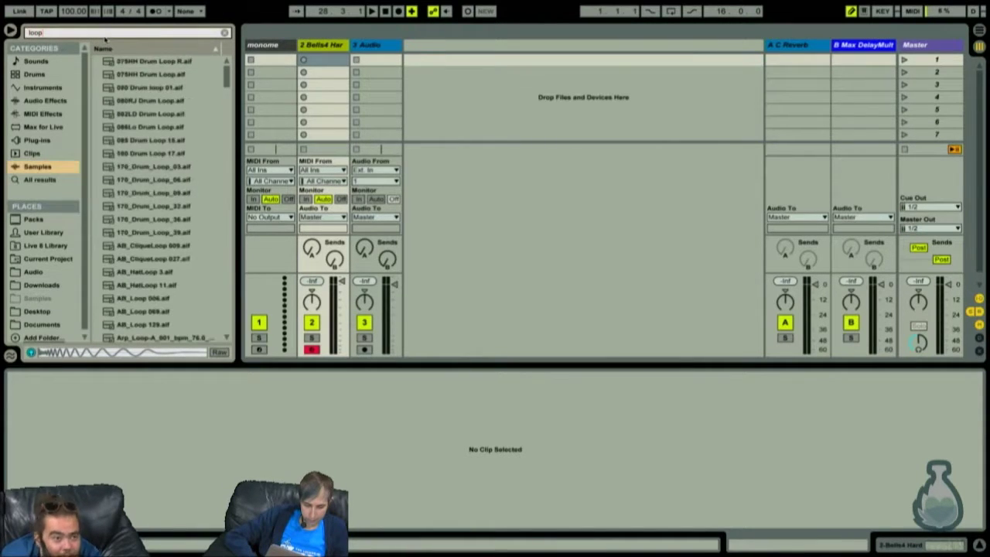
Step: Preview 080 Drum loop 01.aif, open and dismiss its convert menu, then select 082LD Drum Loop.aif
click(122, 86)
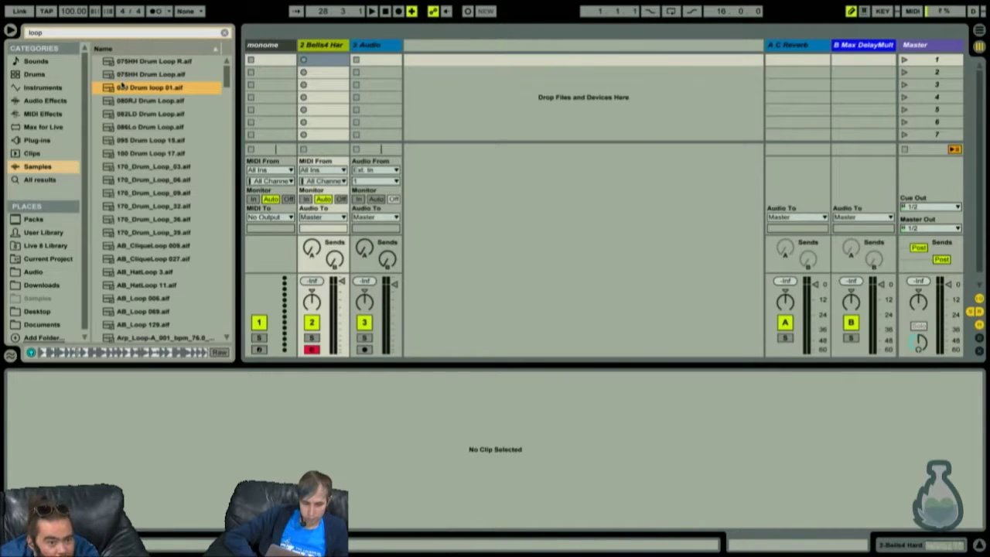
mouse_move(156, 91)
mouse_down()
mouse_move(291, 99)
mouse_move(334, 76)
mouse_move(440, 104)
mouse_move(327, 68)
mouse_move(277, 85)
mouse_move(164, 93)
mouse_up()
right_click(164, 91)
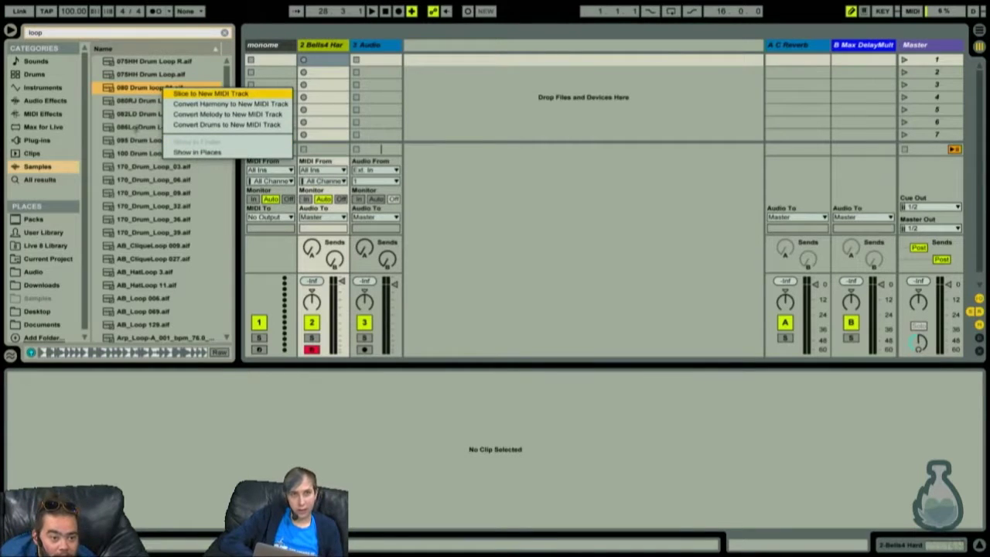
click(137, 125)
click(164, 116)
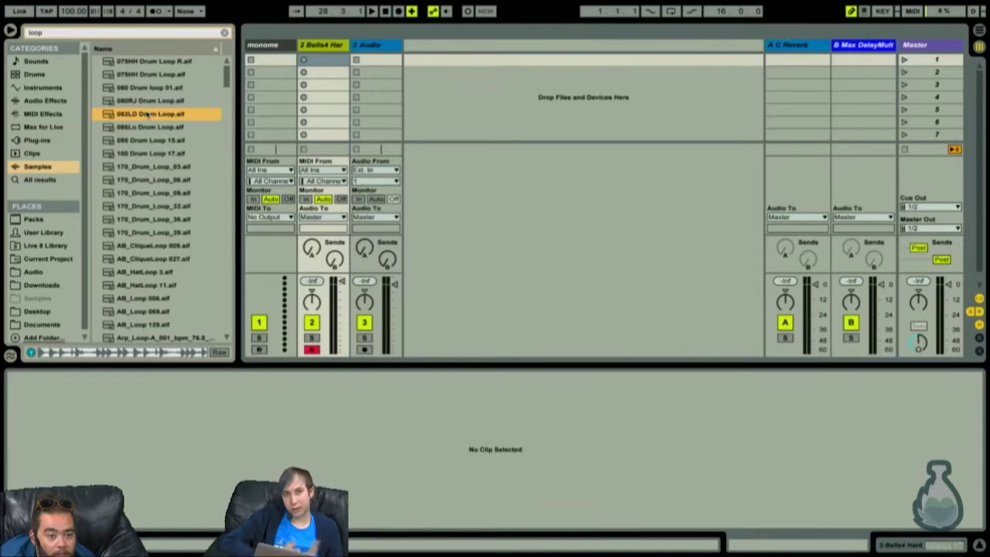
Step: Convert 082LD Drum Loop.aif's drums to a new MIDI track and launch the MIDI 082LD clip
right_click(147, 113)
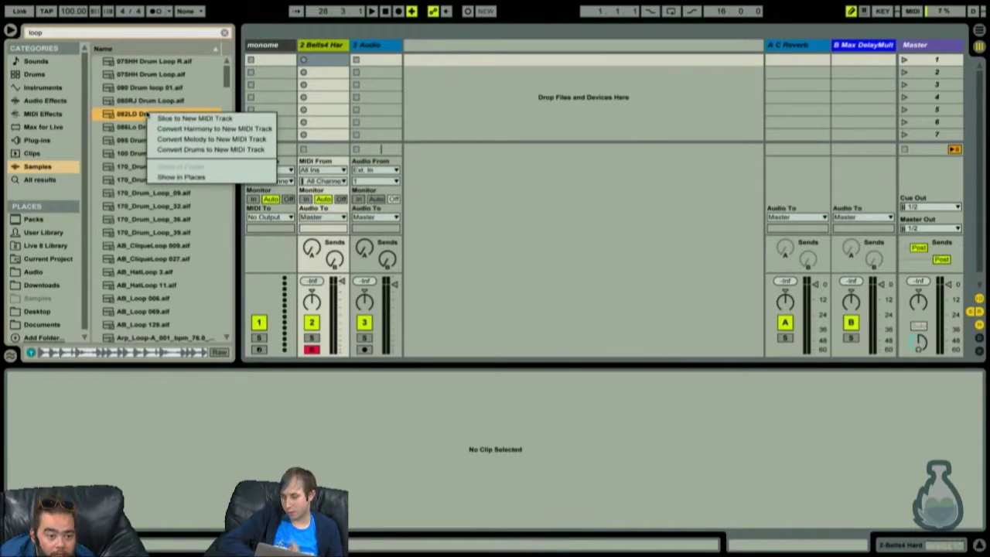
click(228, 149)
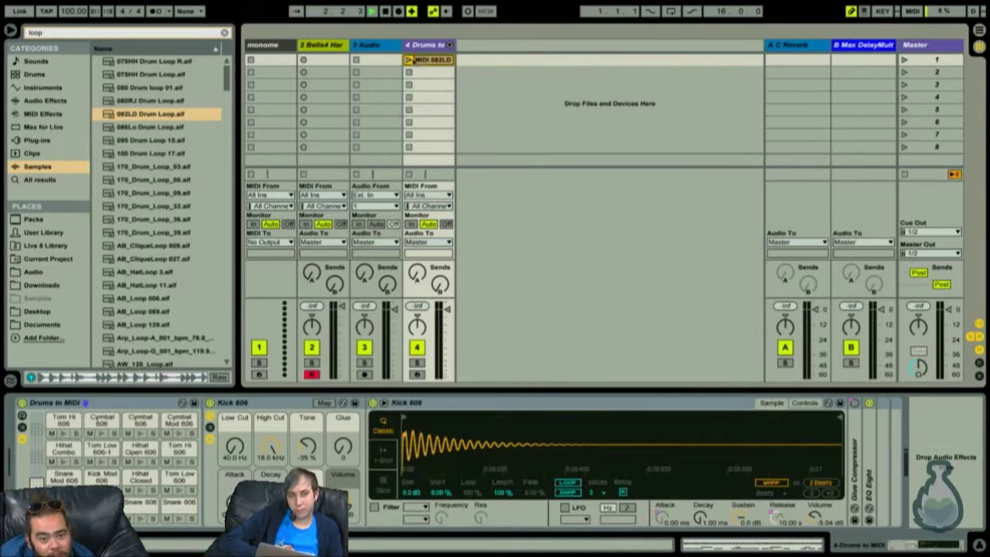
double_click(430, 59)
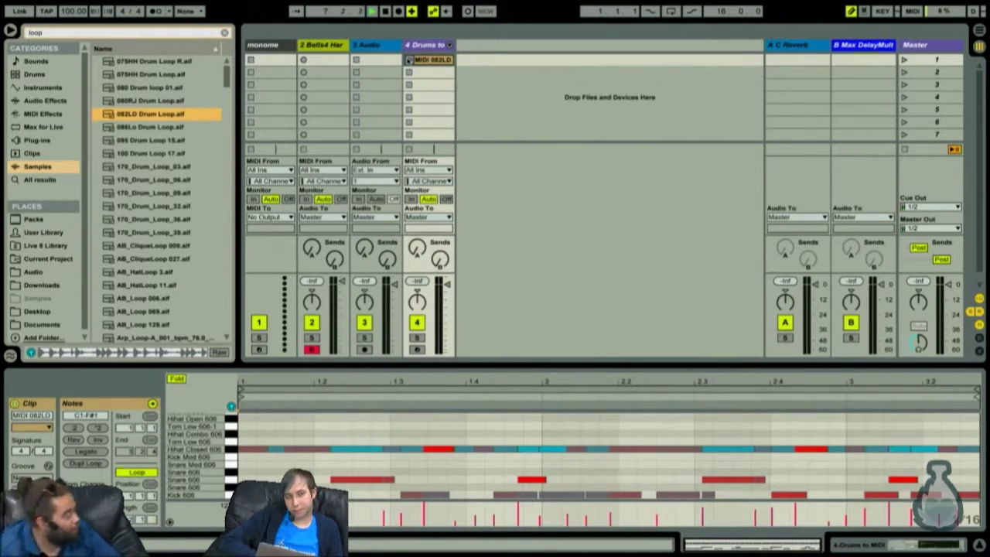
click(409, 59)
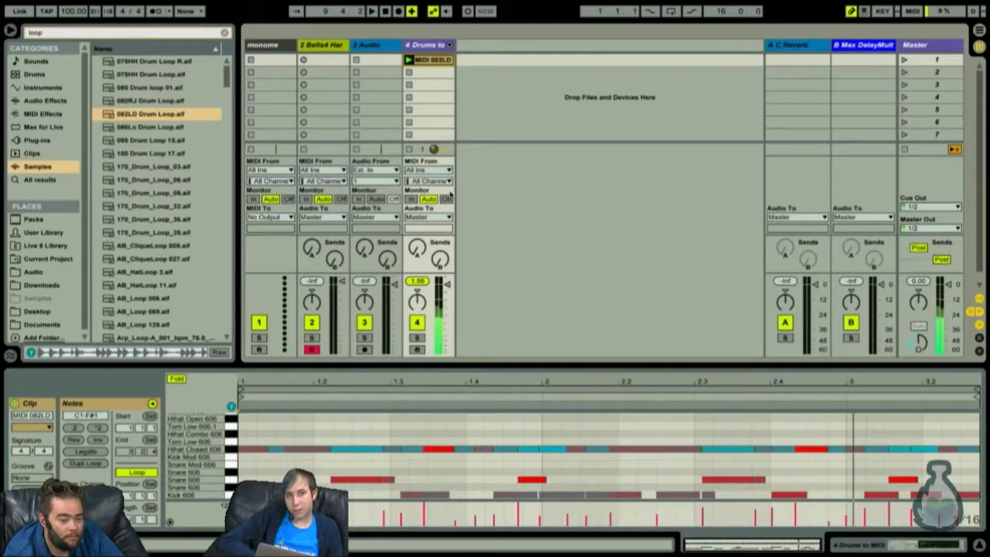
click(435, 85)
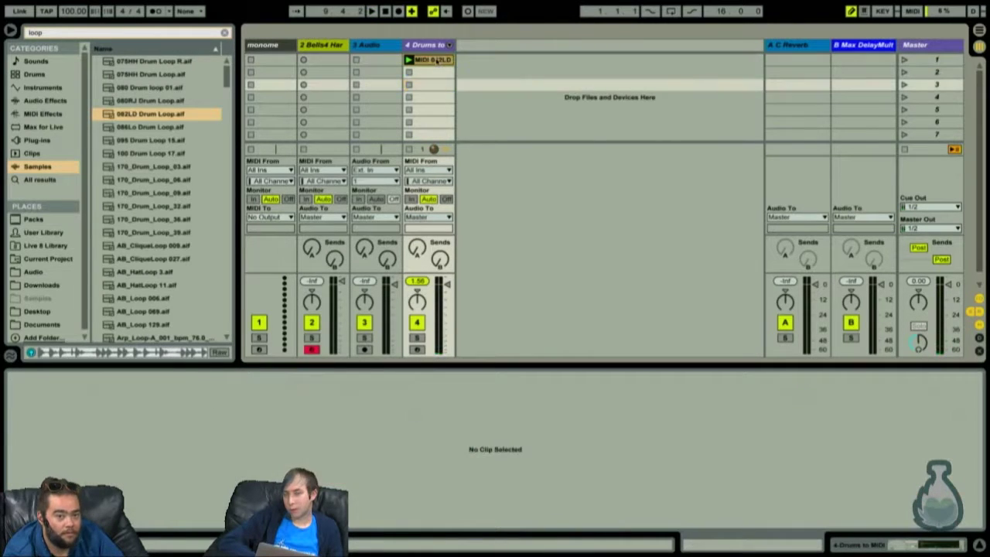
Step: Delete the MIDI 082LD clip and click through the 3 Audio and Bells4 track headers
click(438, 61)
key(Delete)
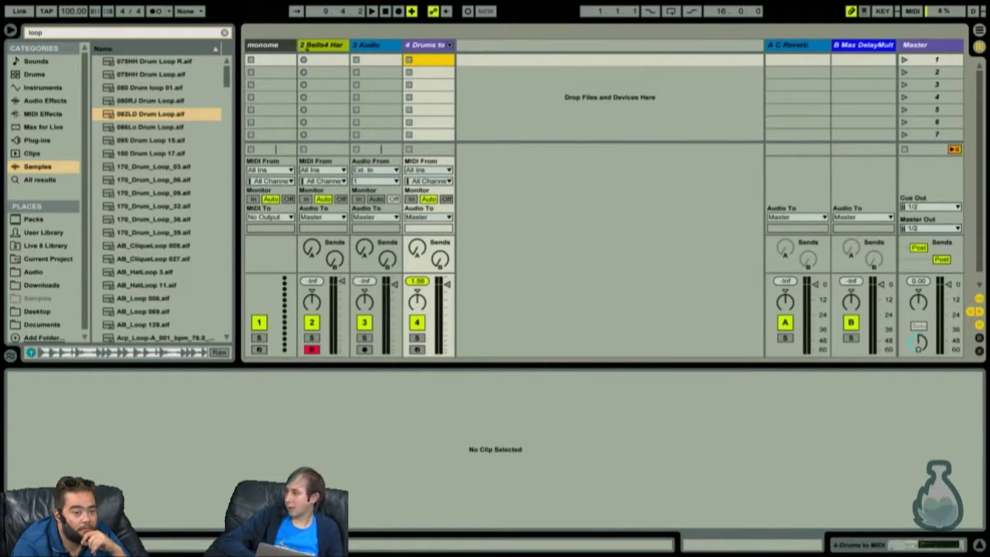
click(368, 47)
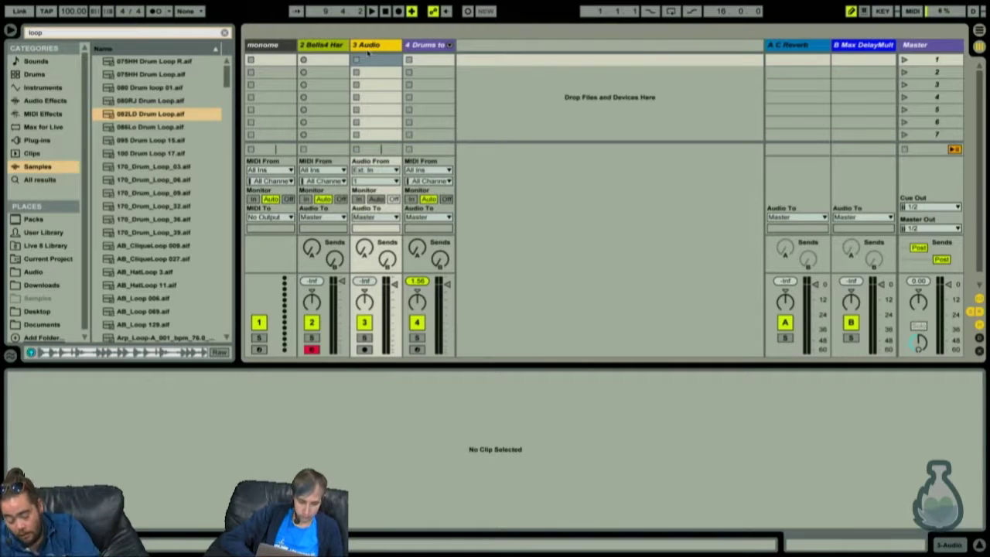
click(323, 47)
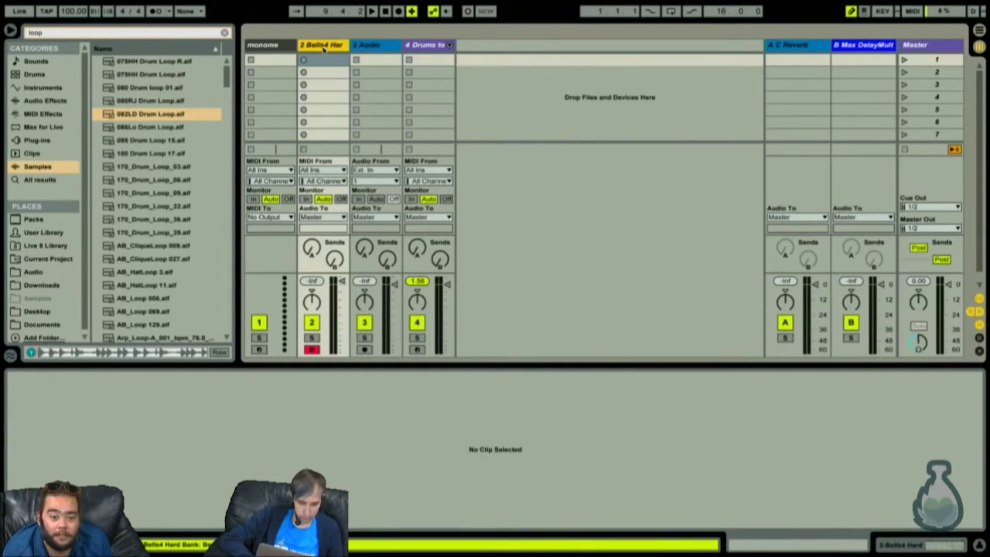
click(385, 53)
Step: Unfold the Drums to MIDI track's drum rack chains, then delete the track
click(438, 49)
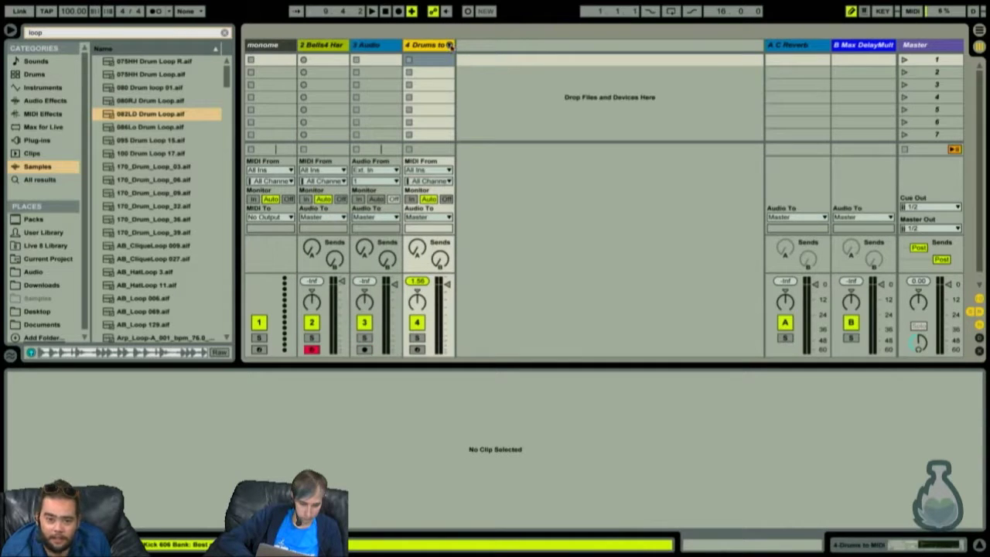
click(449, 46)
click(450, 47)
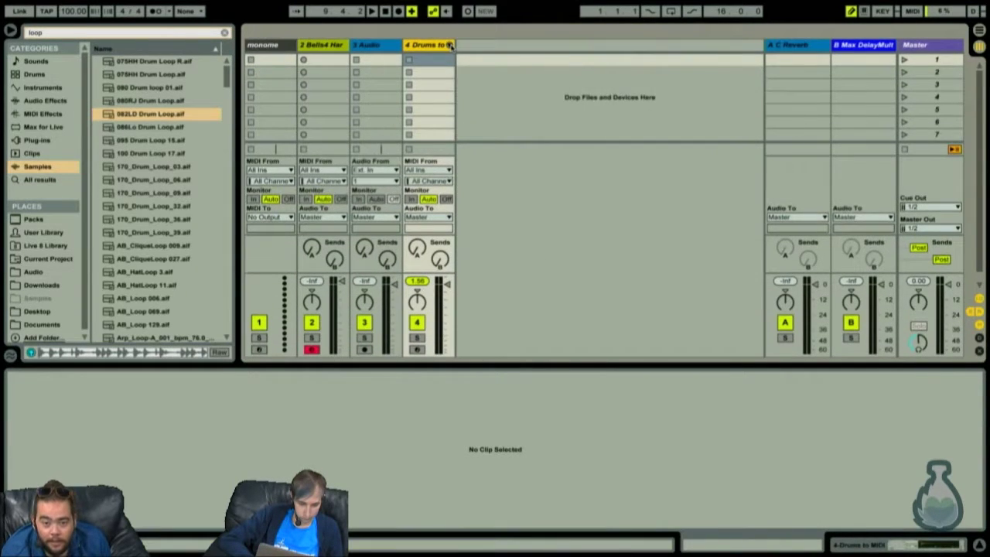
click(449, 46)
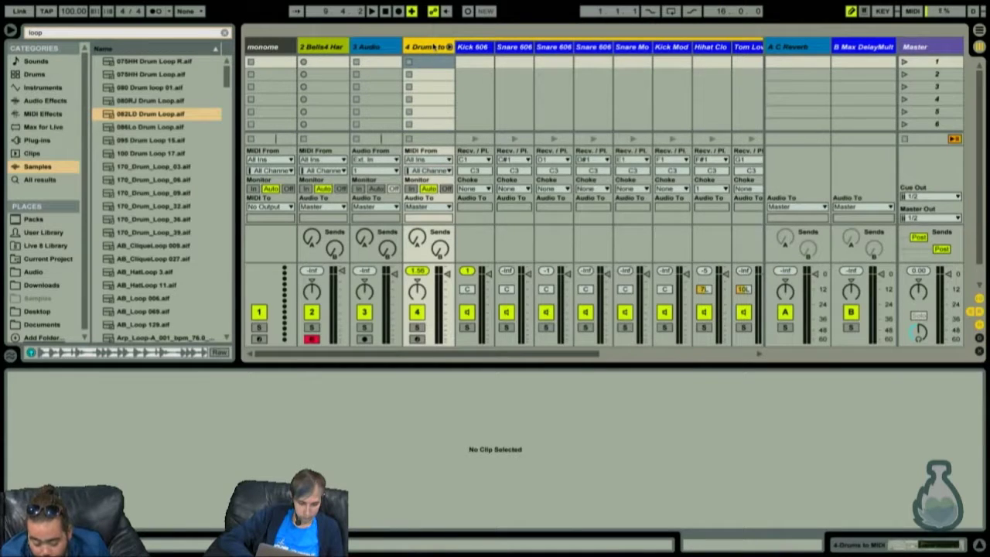
key(Delete)
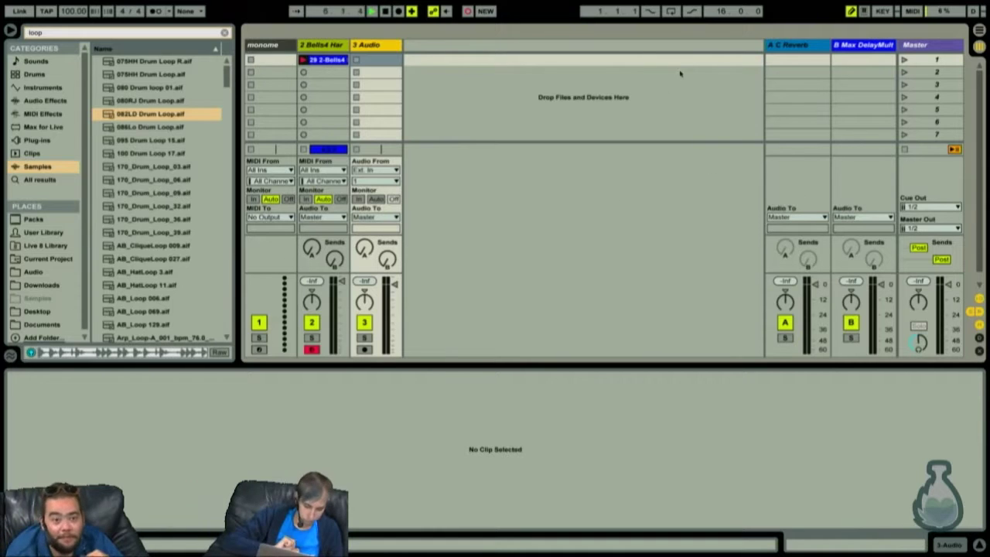
Step: Replace the Bells4 clip with a new empty MIDI clip and turn off Fold in the piano roll
click(323, 62)
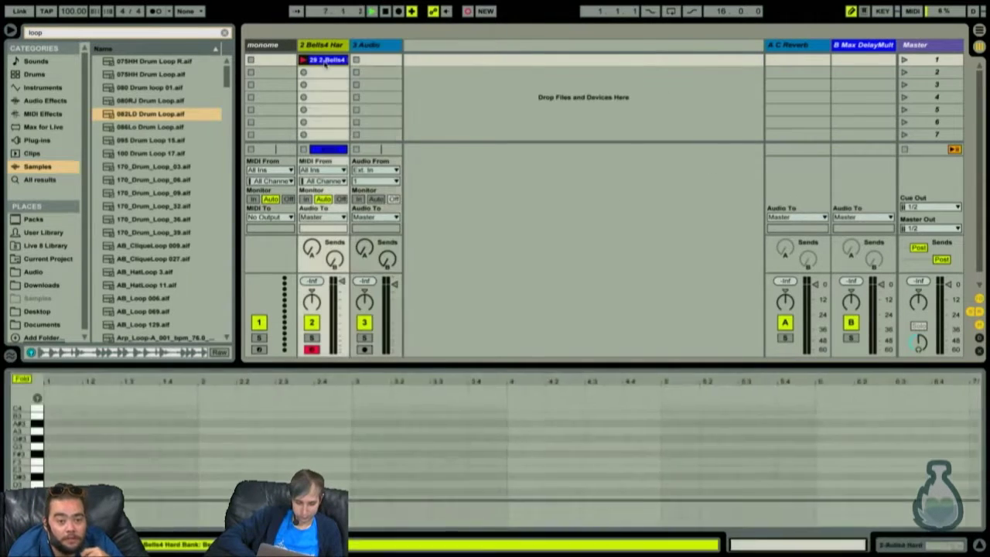
key(Delete)
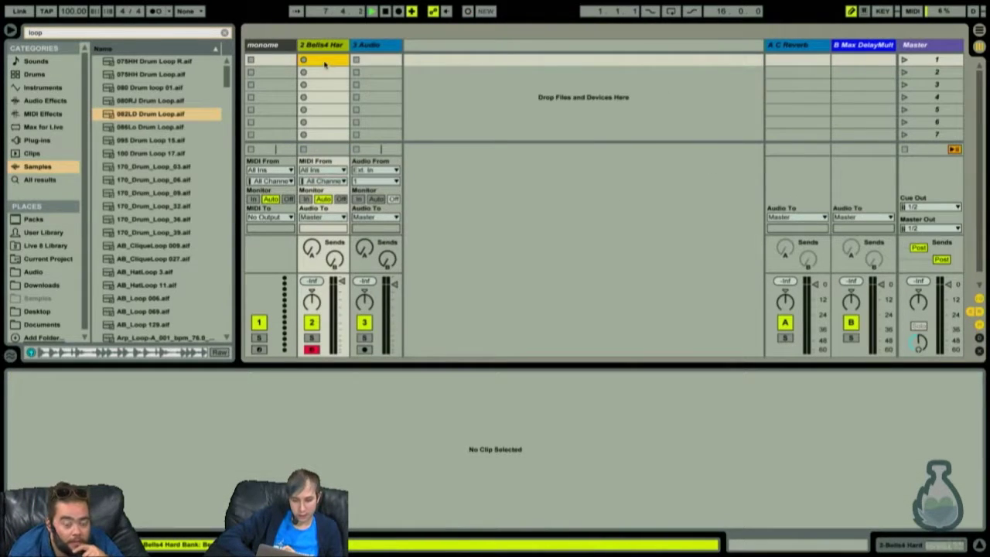
double_click(331, 65)
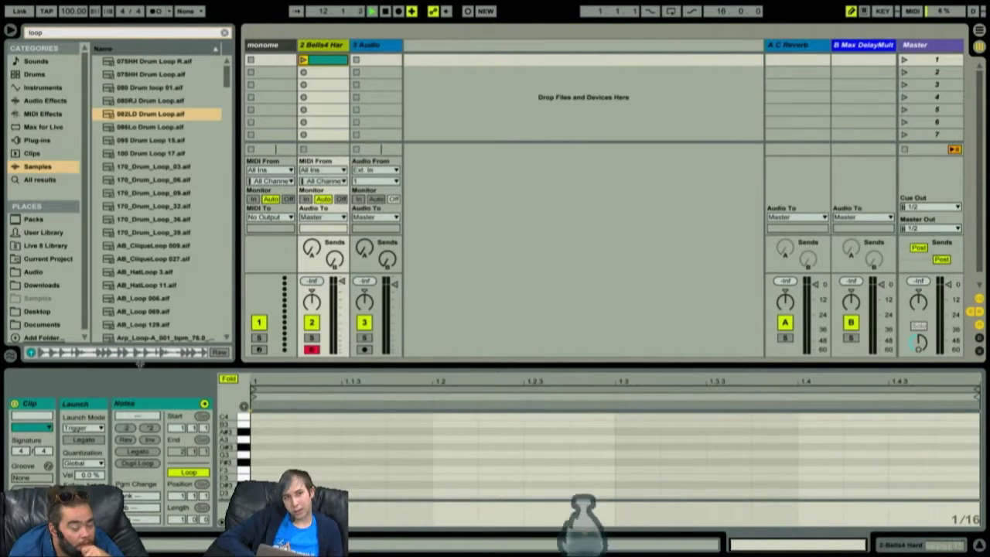
click(228, 379)
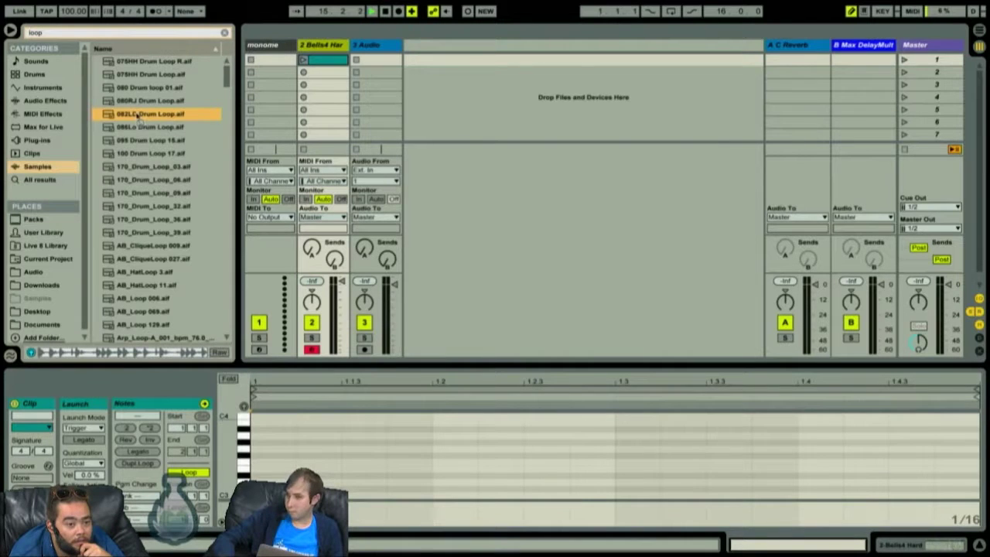
click(48, 271)
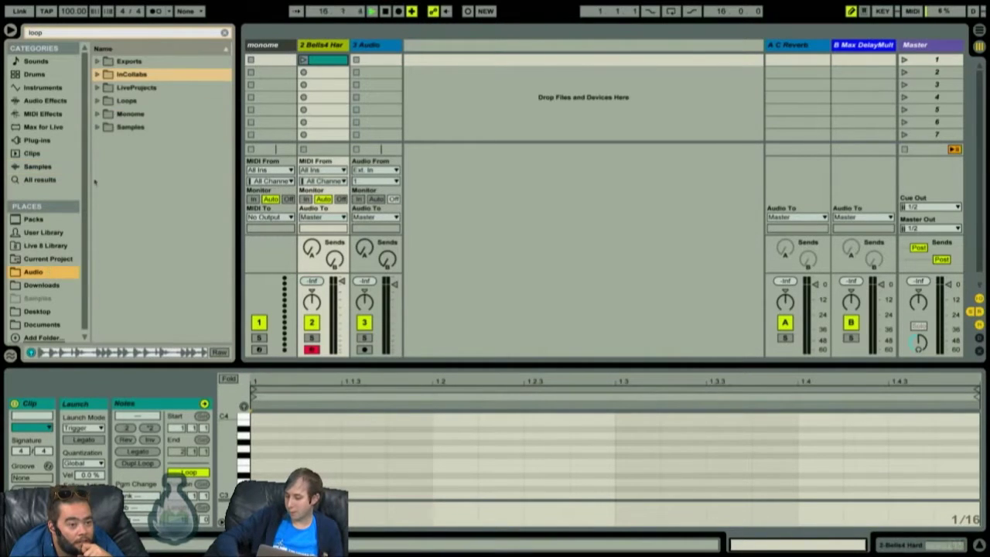
click(115, 101)
key(Right)
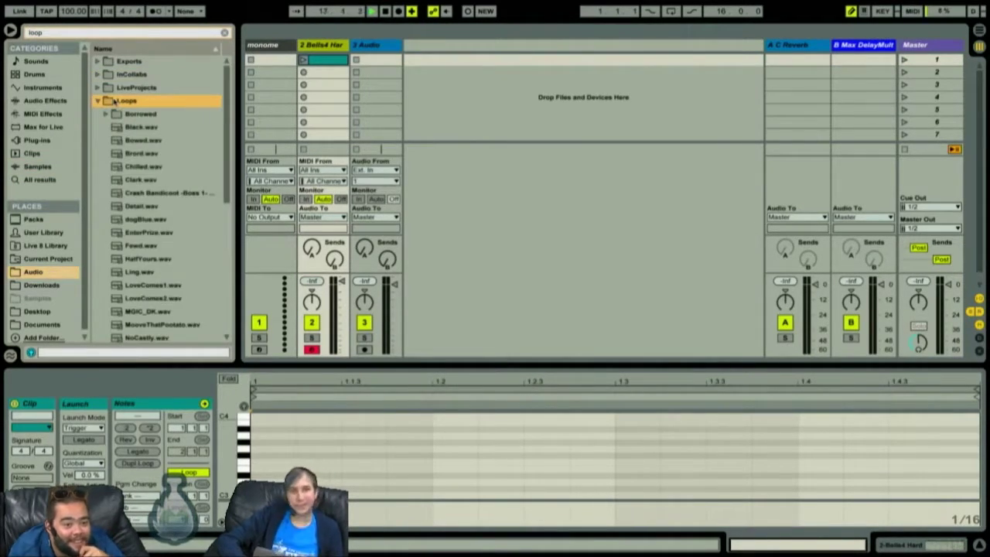
key(Down)
key(Down)
key(Down)
key(Down)
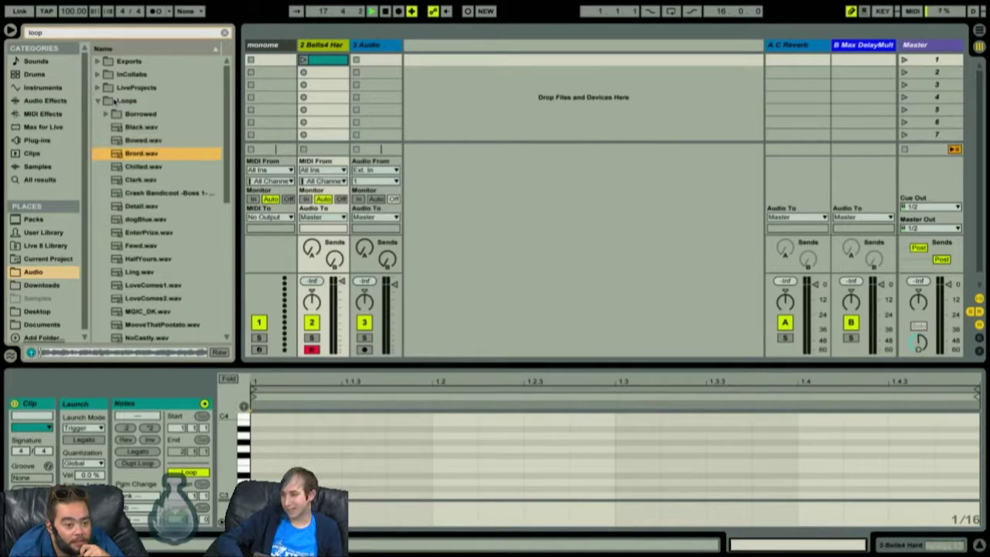
key(Down)
key(Down)
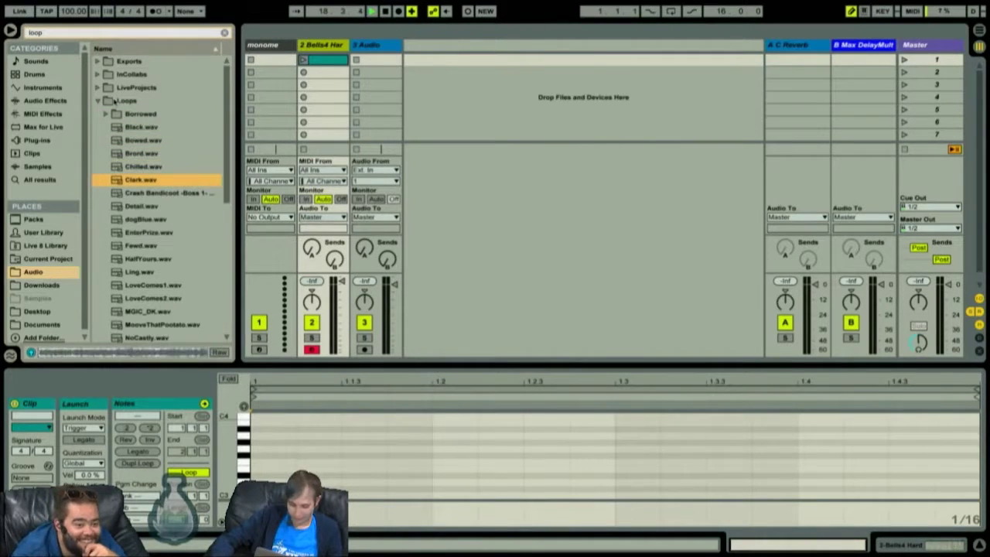
key(Down)
key(Down)
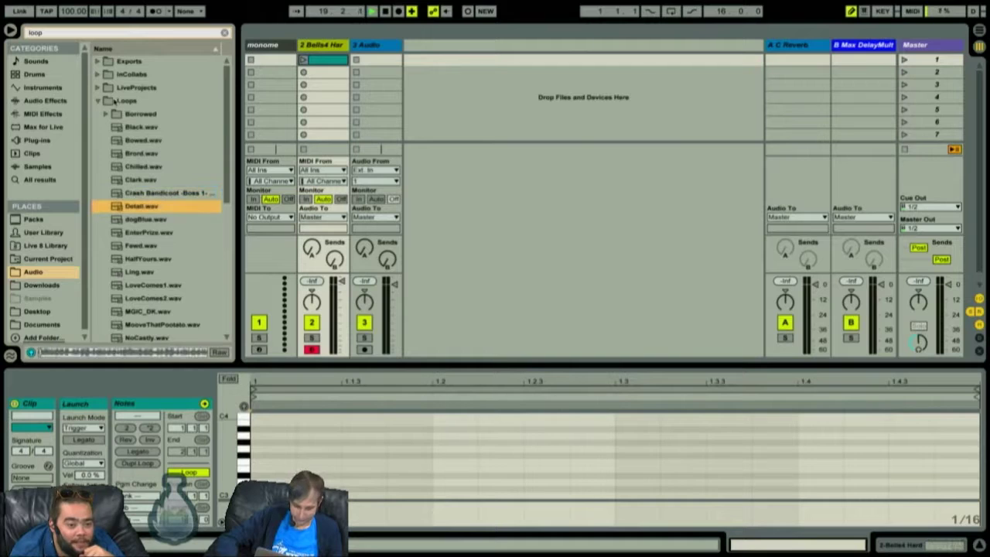
key(Down)
key(Down)
key(Down)
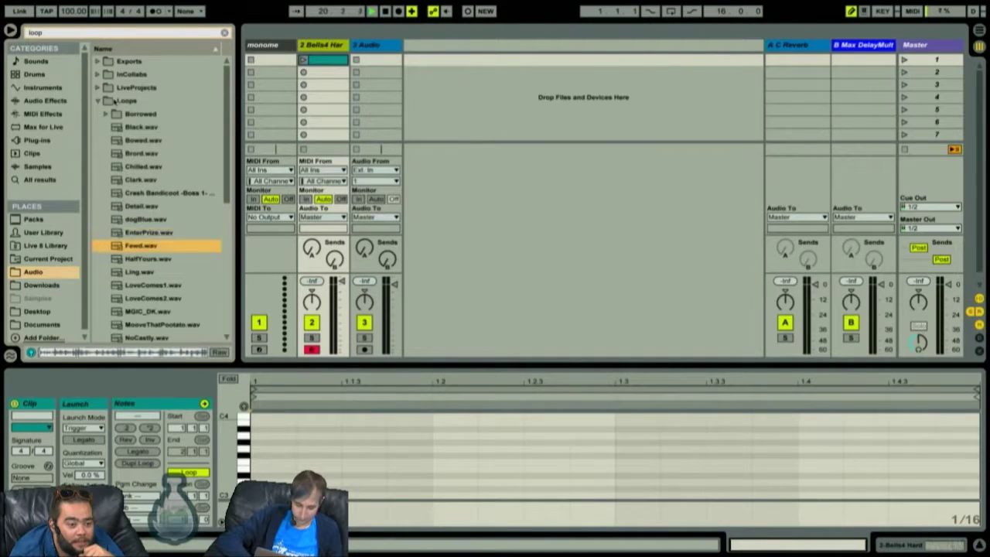
key(Down)
key(Down)
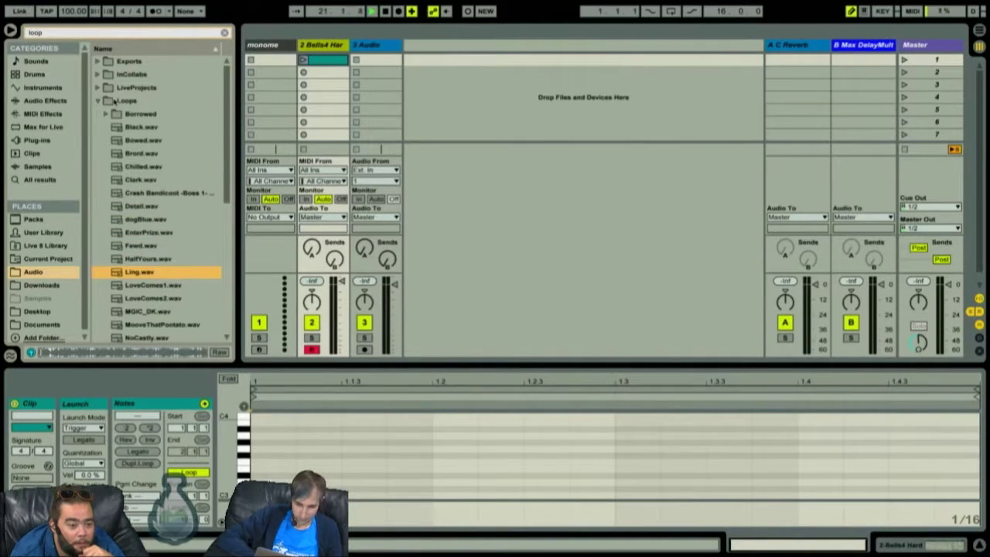
key(Down)
key(Down)
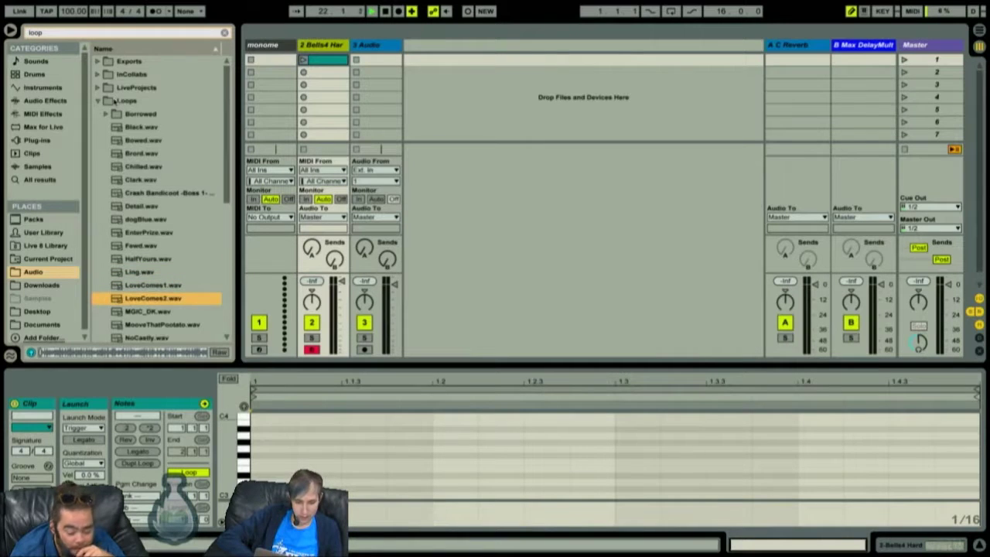
key(Down)
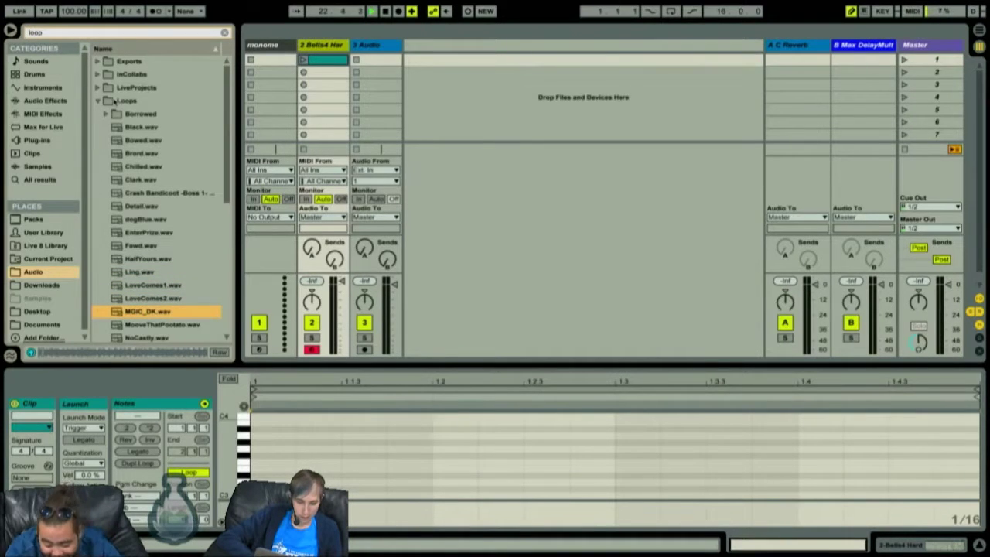
key(Down)
key(Down)
key(Down)
key(Down)
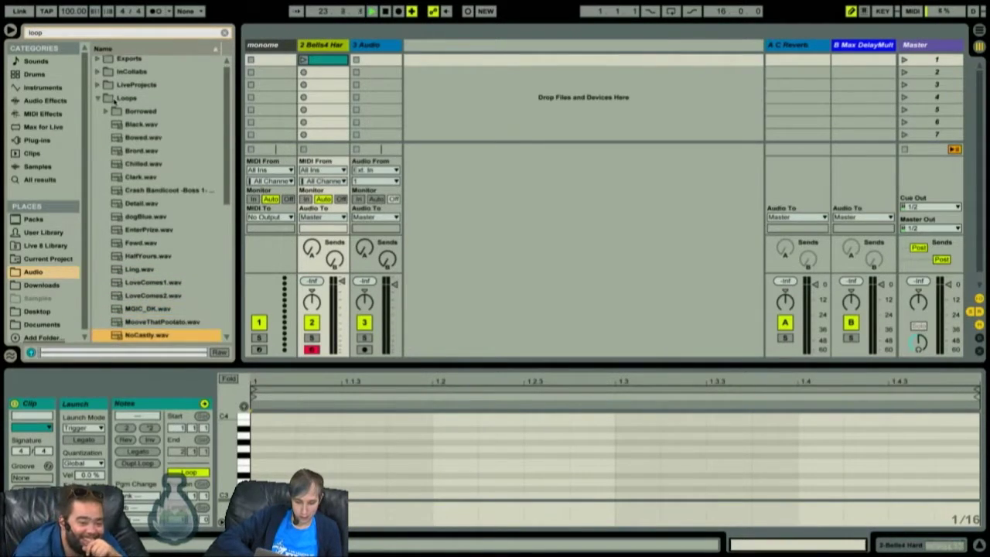
key(Down)
key(Down)
key(Down)
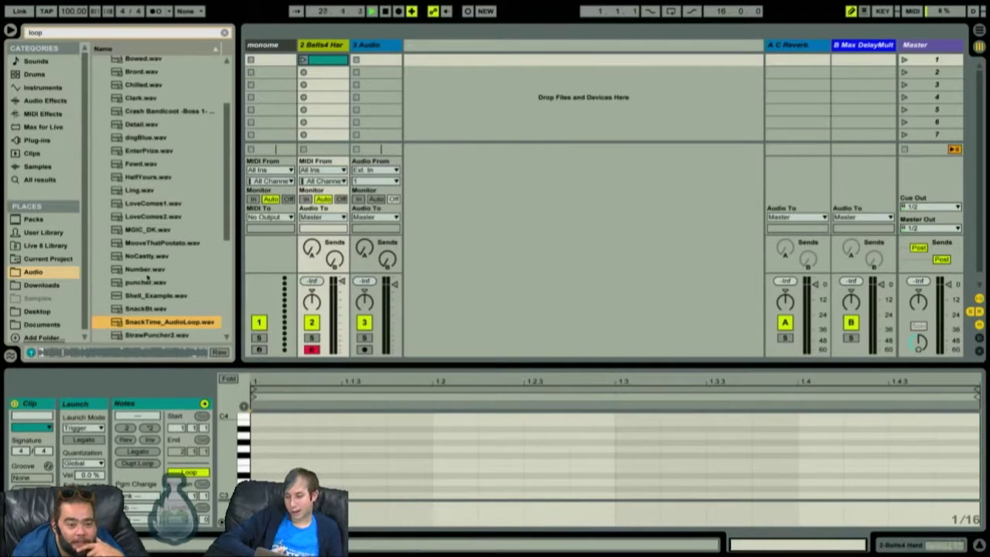
drag(143, 323, 384, 62)
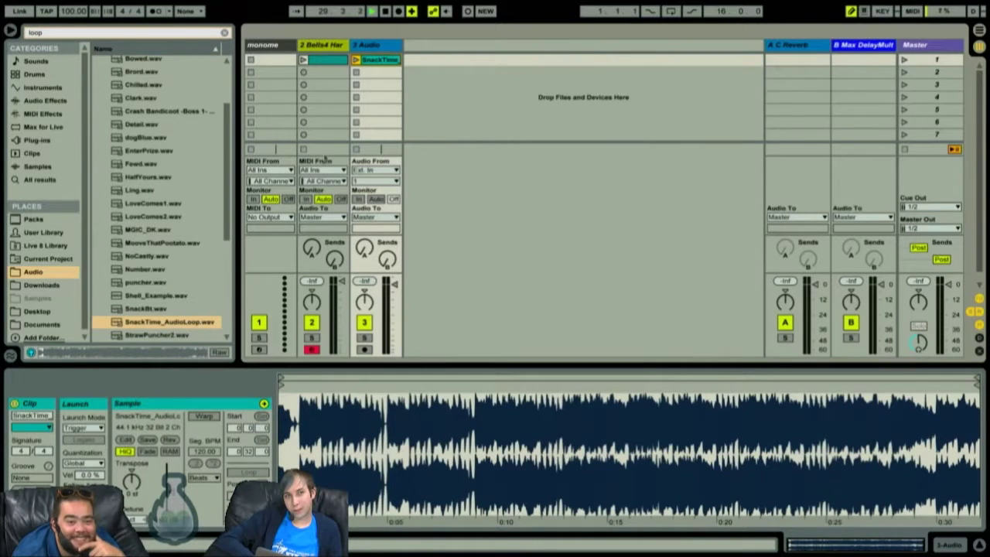
right_click(173, 327)
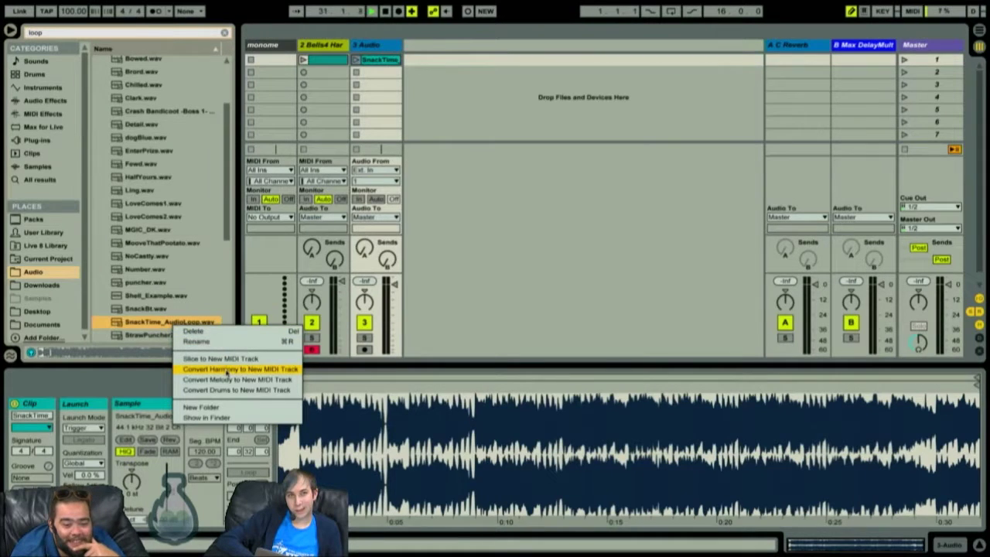
Step: Convert SnackTime_AudioLoop.wav's harmony to a new MIDI track, solo track 4 and launch its clip
click(238, 370)
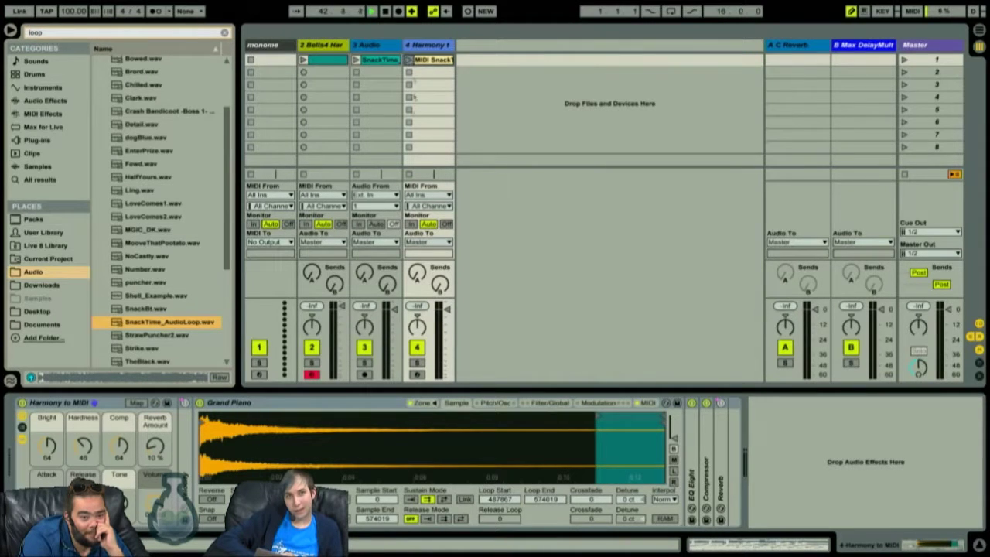
click(418, 363)
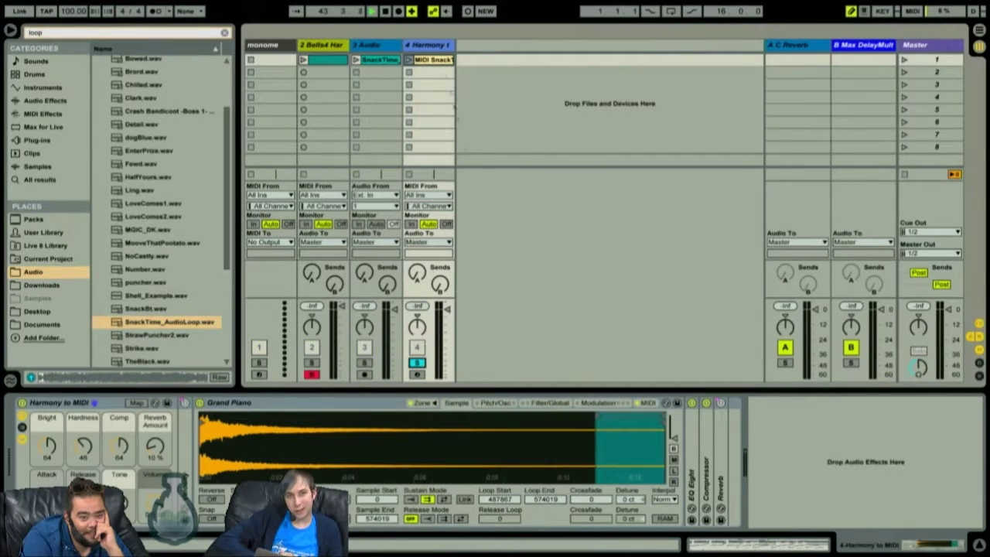
click(410, 60)
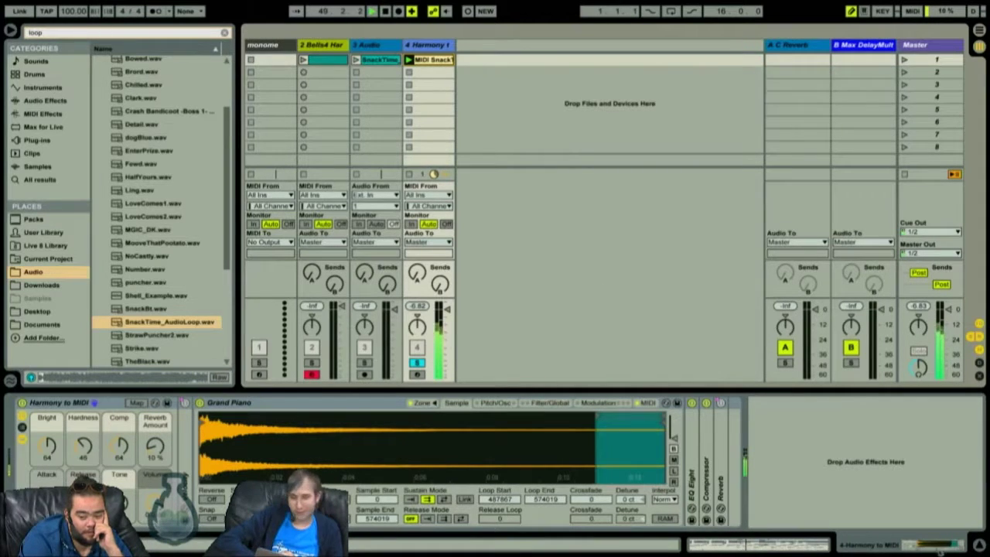
Step: Stop playback, turn on Legato for the harmony MIDI clip, and relaunch it
click(817, 546)
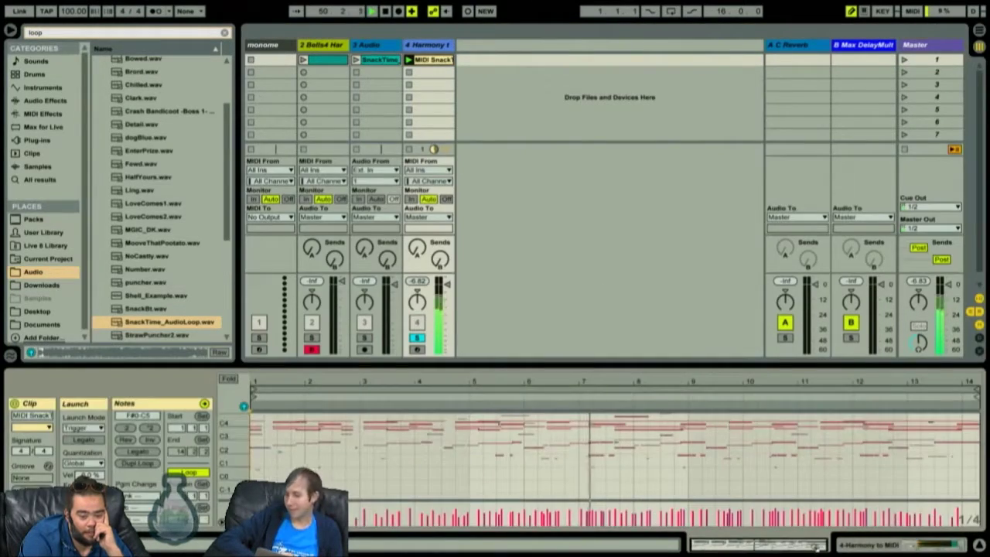
key(space)
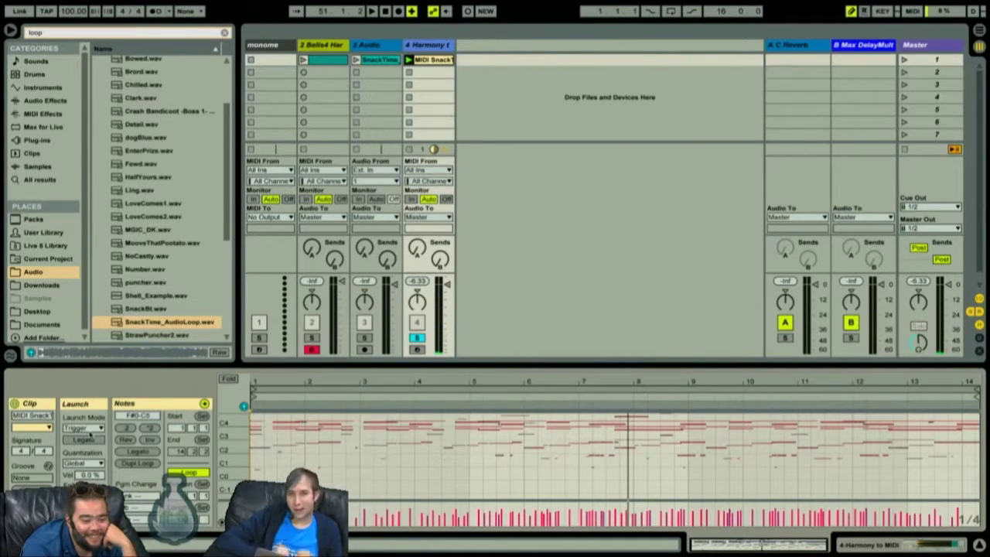
click(96, 427)
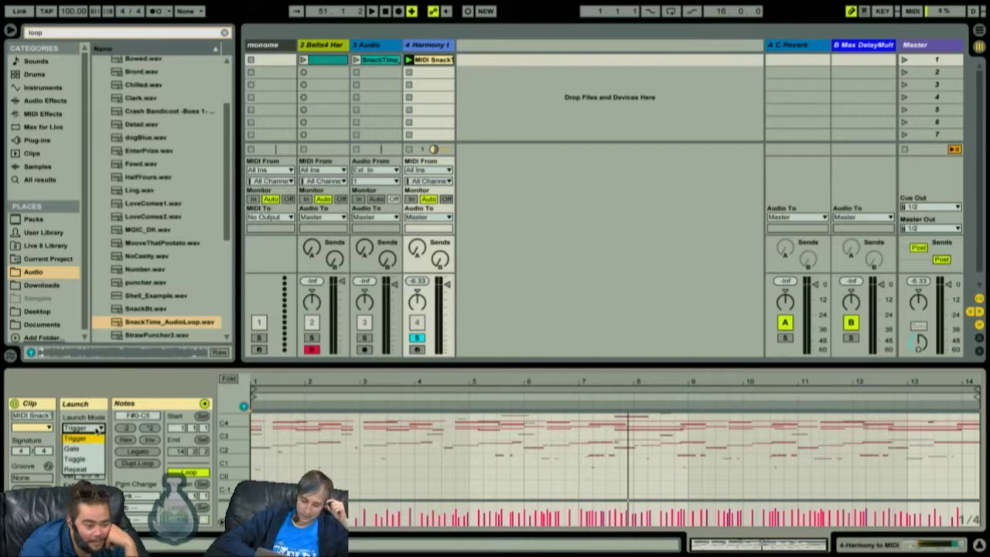
click(87, 439)
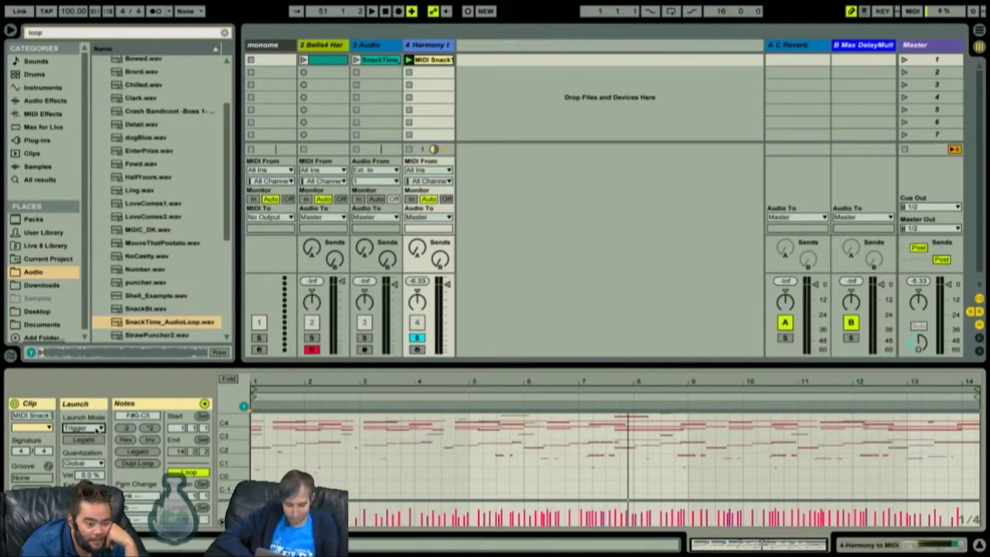
click(87, 439)
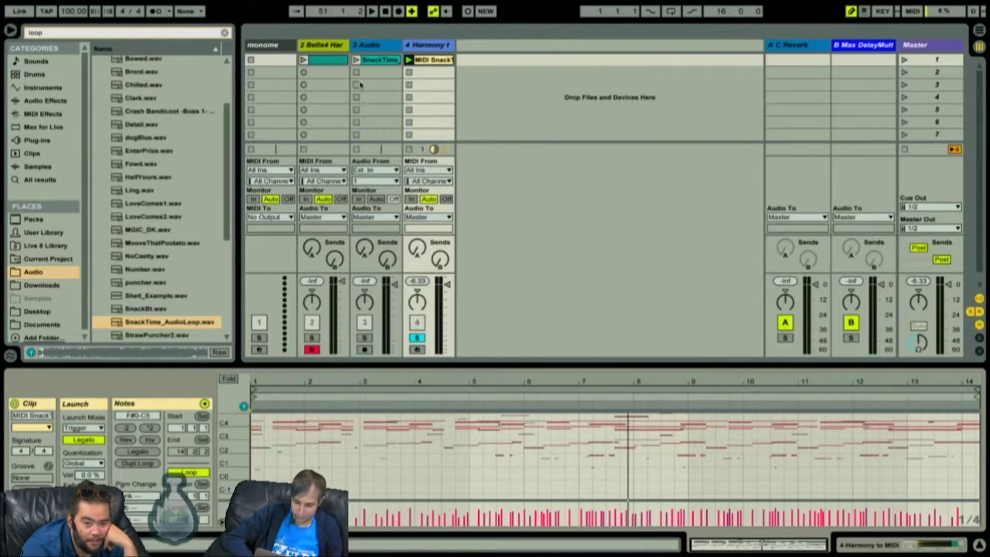
click(409, 60)
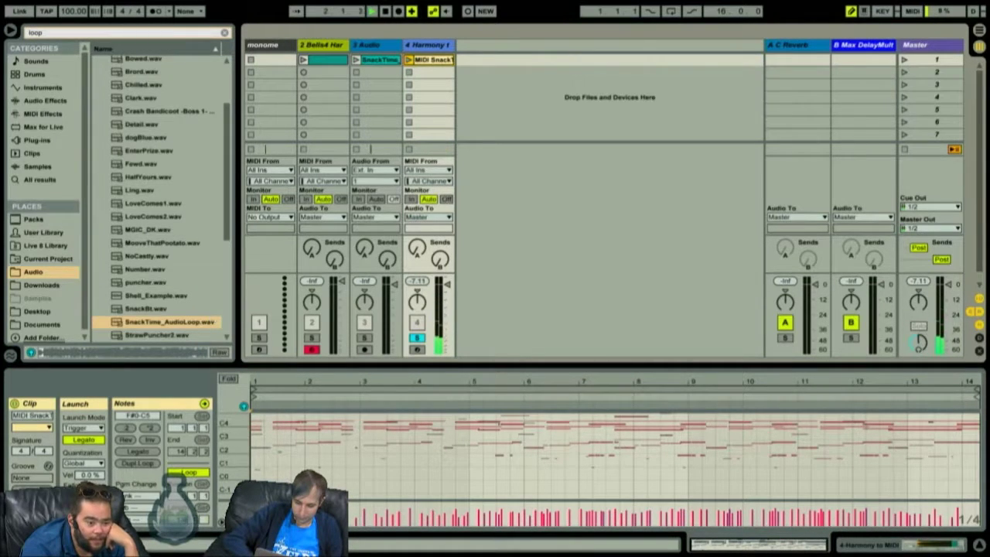
Step: Set the harmony clip's launch mode to Gate and relaunch it to hear the change
click(86, 429)
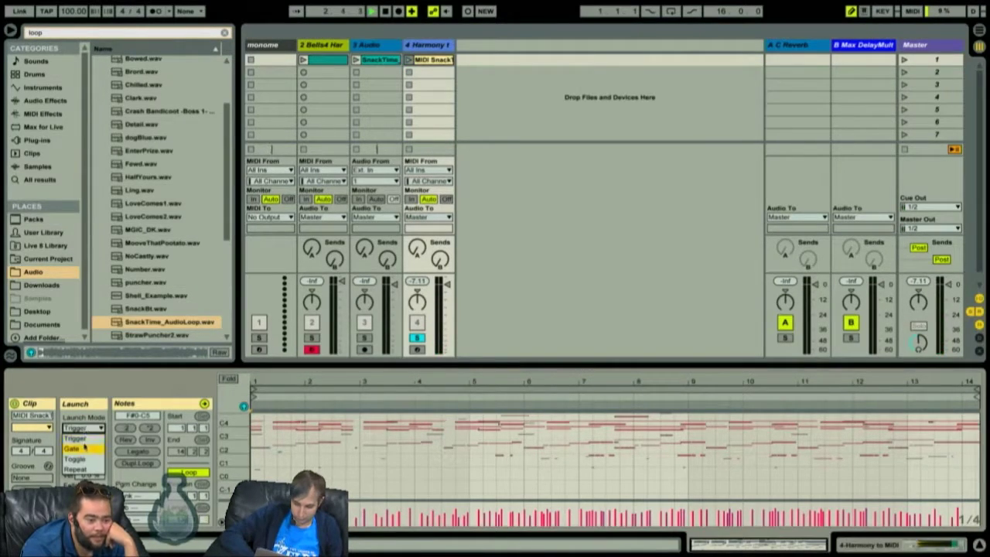
click(84, 448)
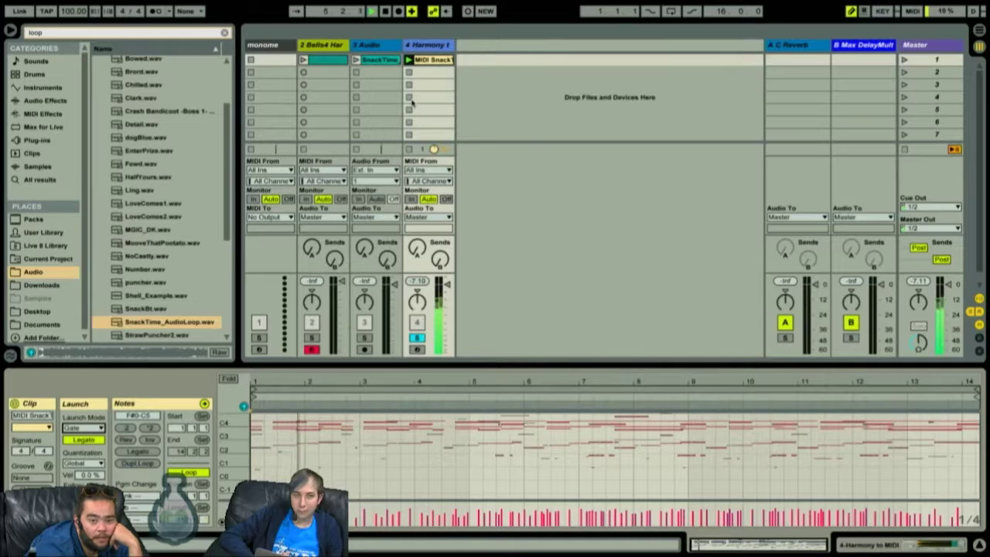
click(410, 60)
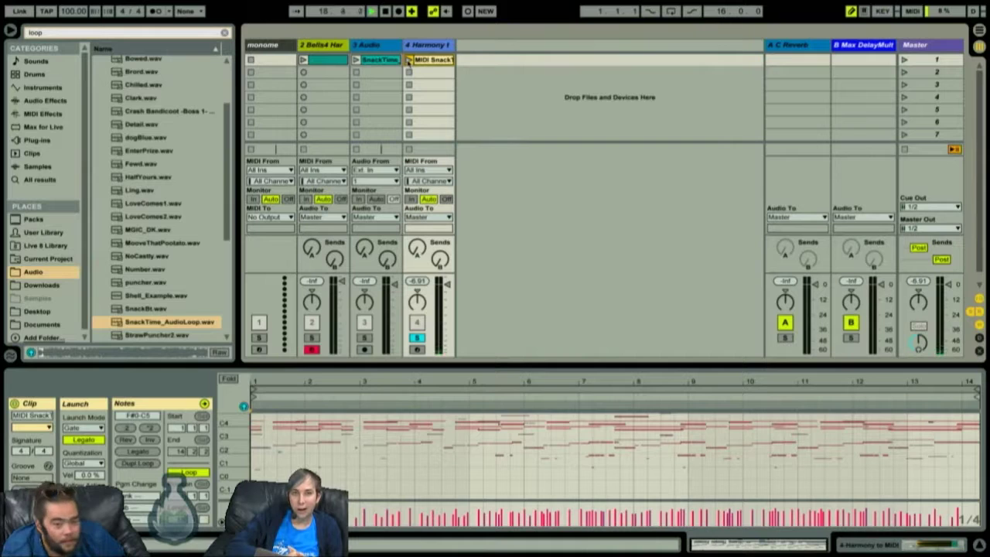
click(83, 428)
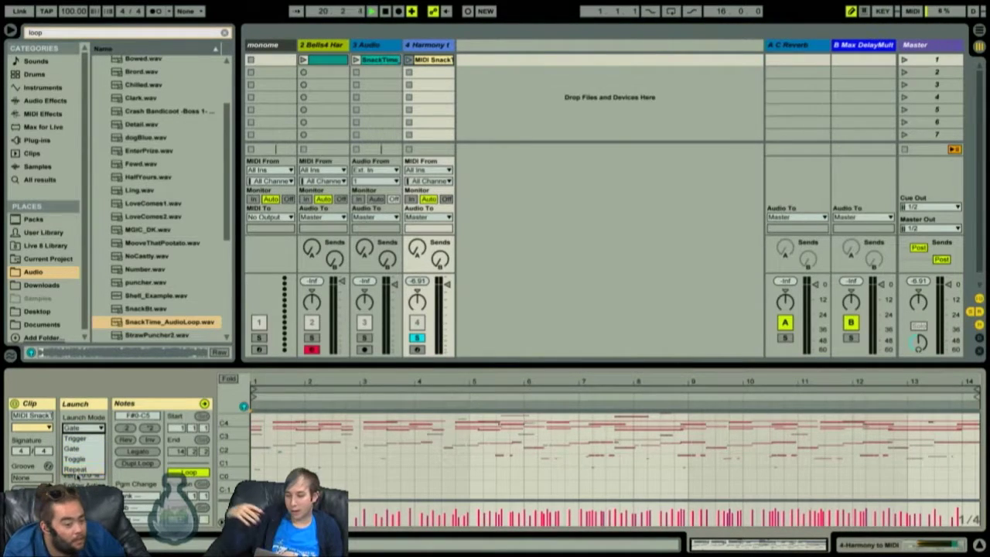
click(84, 449)
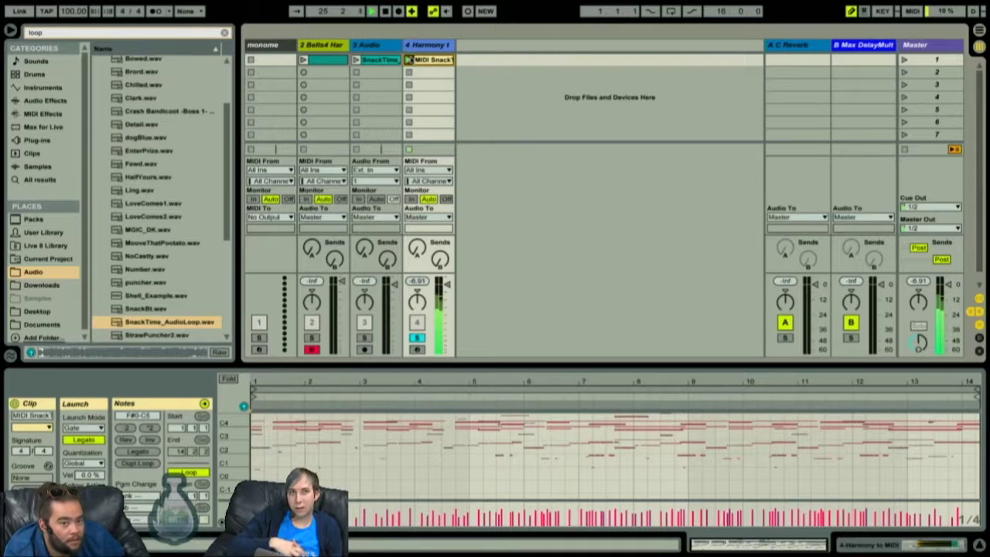
click(369, 61)
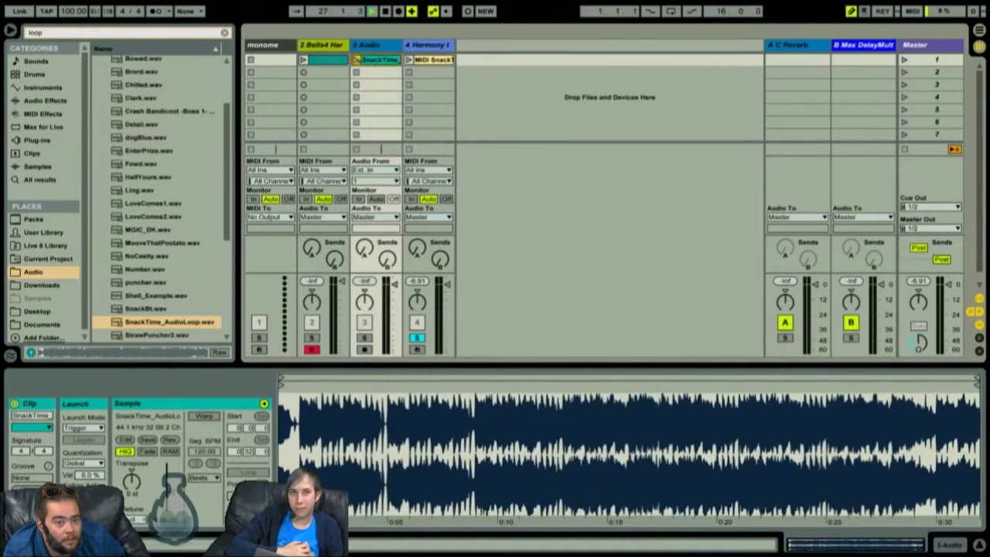
Step: Replace the SnackTime clip with a warped 170_Drum_Loop_06.aif on track 3, unsoloing track 4
key(Delete)
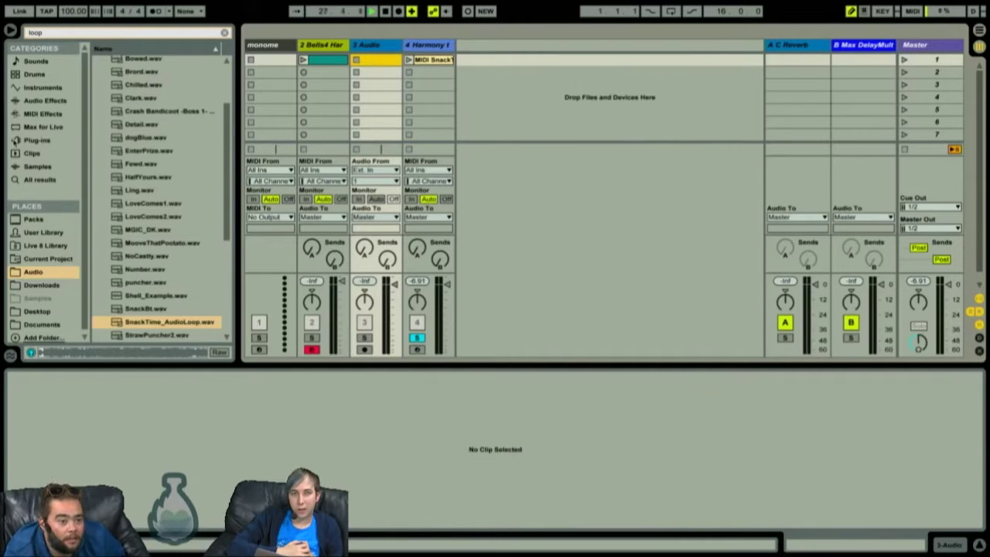
click(39, 170)
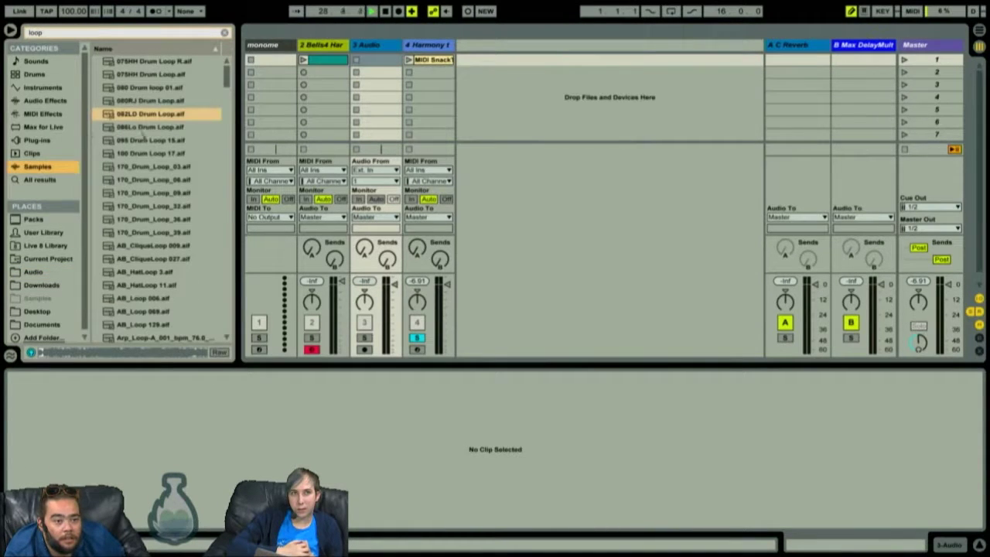
click(162, 180)
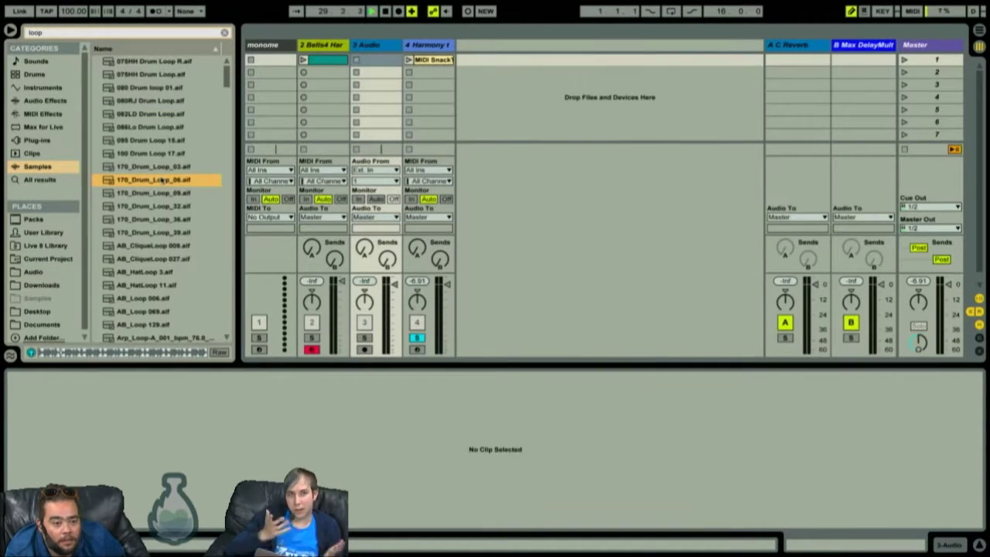
drag(370, 54, 371, 58)
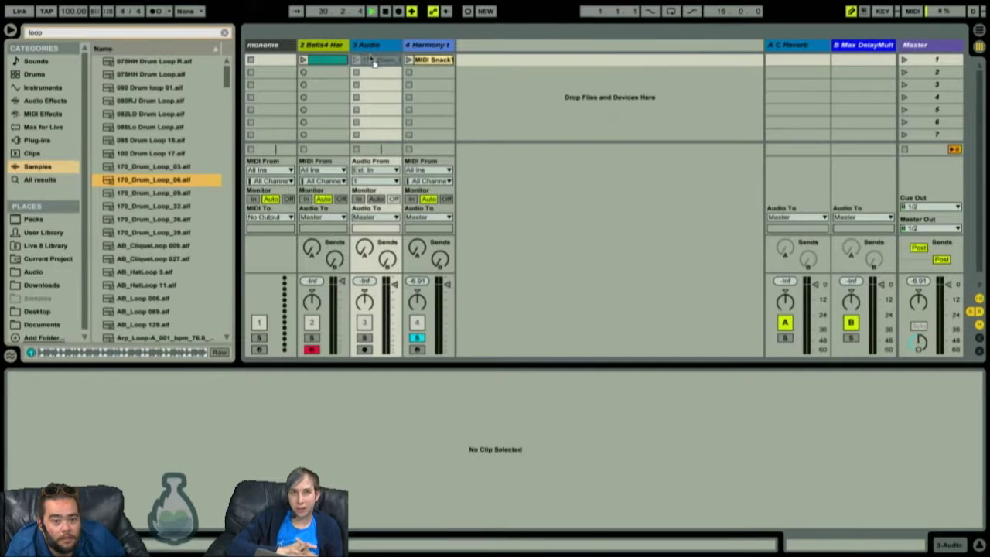
click(415, 338)
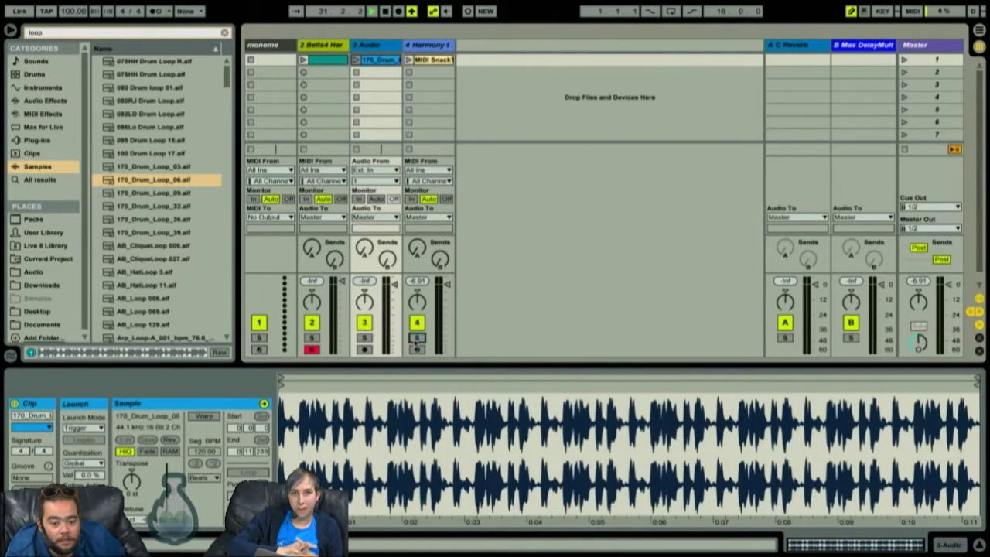
click(356, 59)
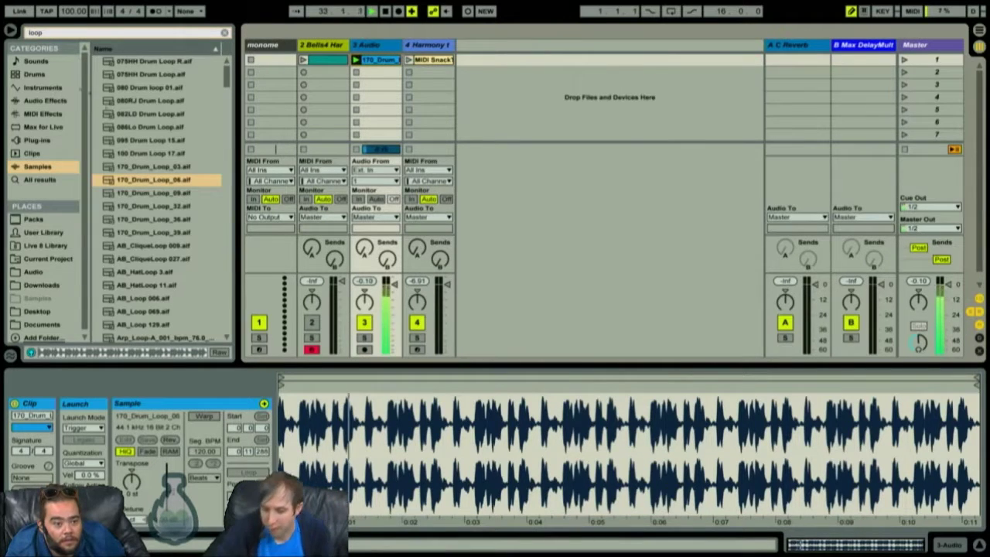
click(211, 417)
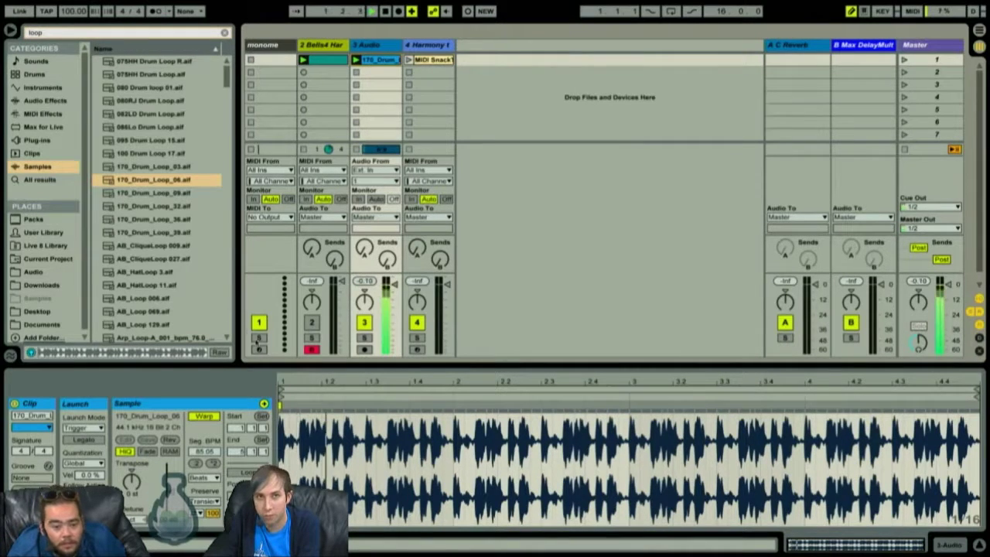
Step: Set the song tempo to 75 BPM and delete the drum loop clip
click(73, 10)
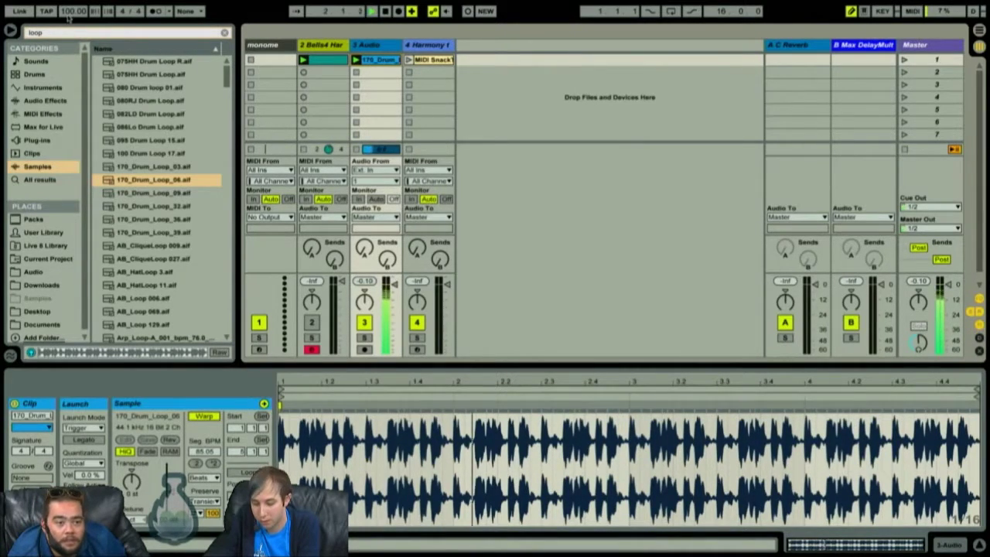
text(70)
key(Return)
text(75)
key(Return)
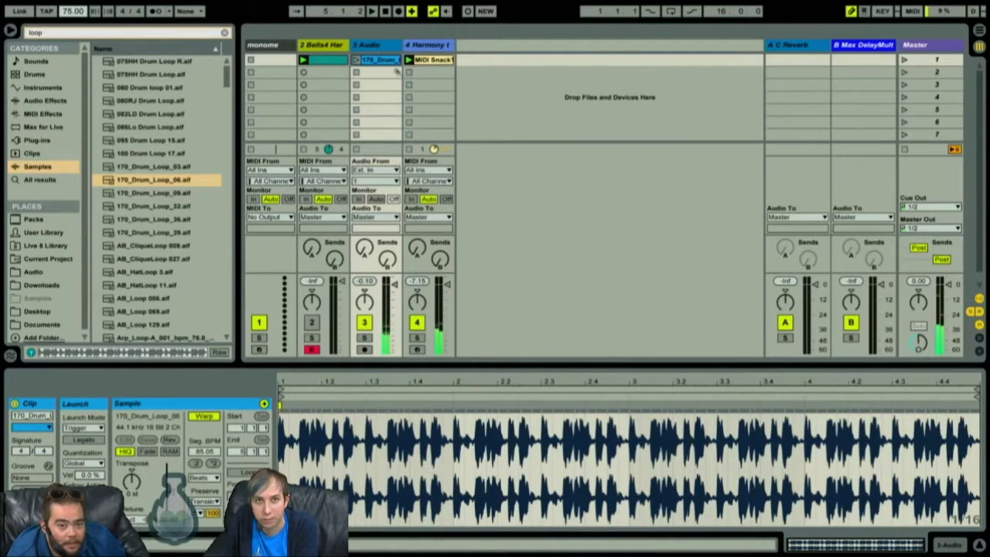
key(Delete)
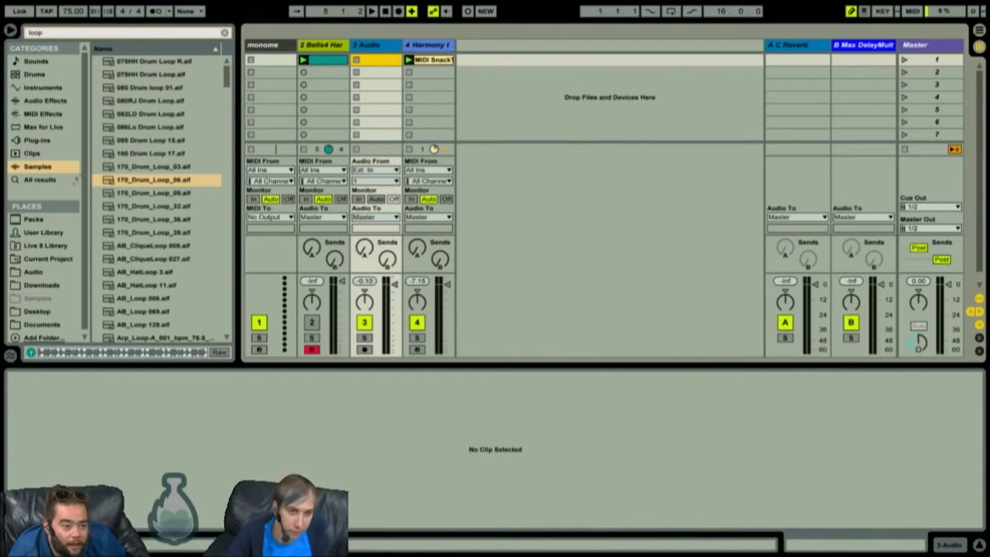
Step: Browse the Live 8 Library's Audio folder and audition loop samples starting from LoveComes1.wav
click(46, 246)
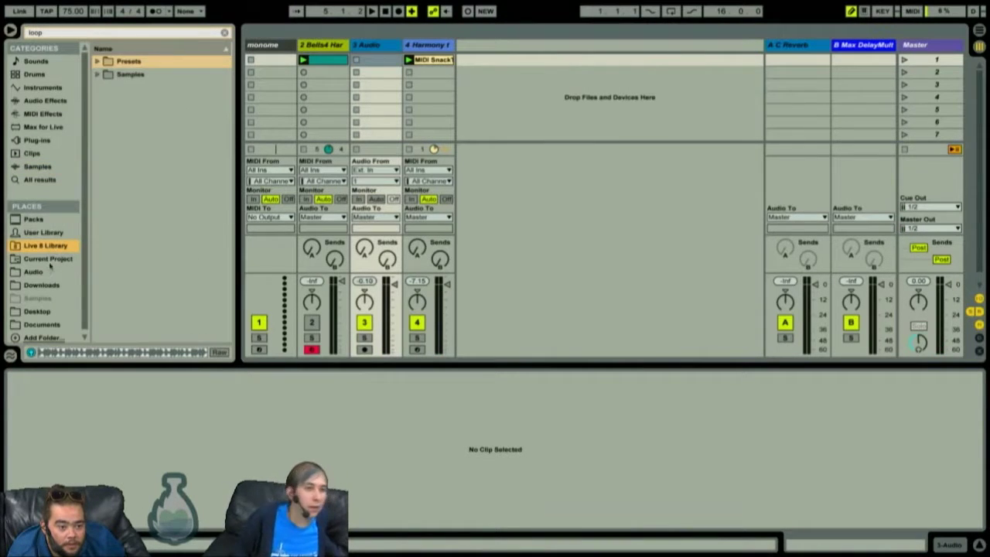
click(46, 313)
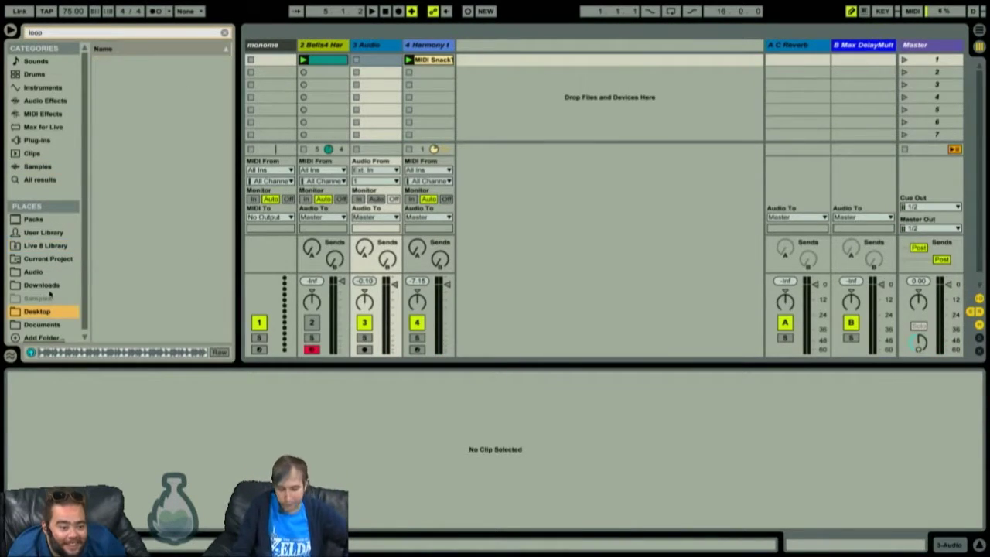
scroll(49, 293, down, 1)
click(34, 269)
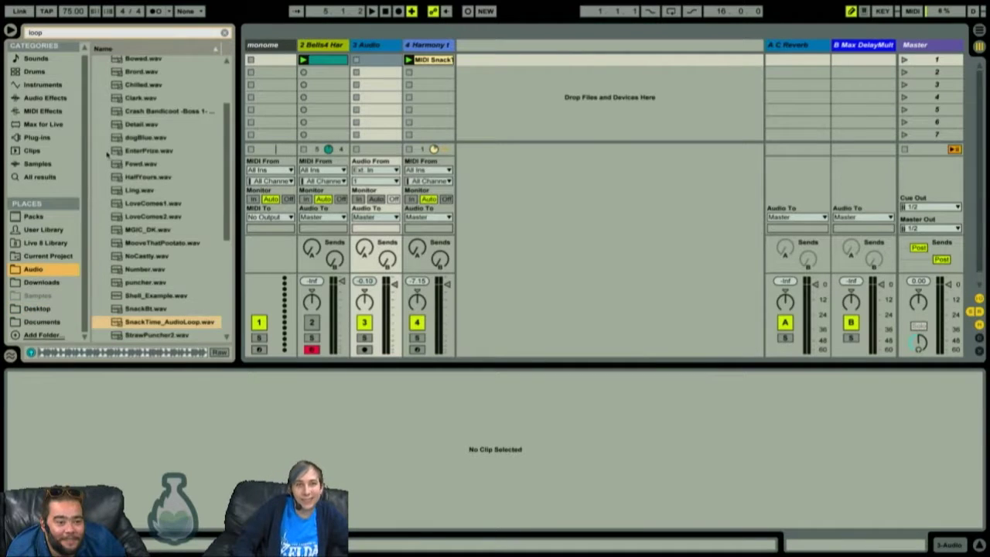
click(142, 200)
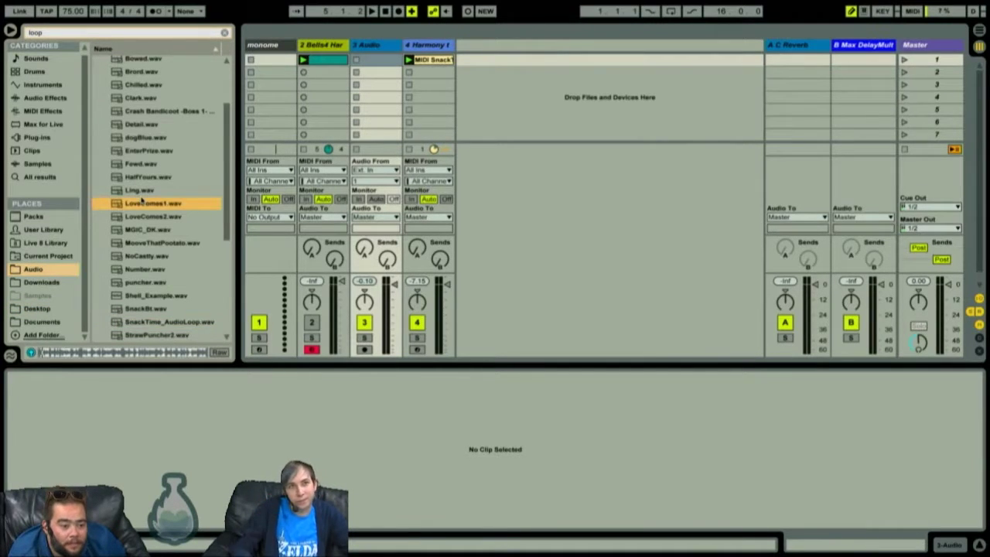
key(Down)
key(Down)
key(Up)
key(Up)
key(Up)
key(Down)
key(Down)
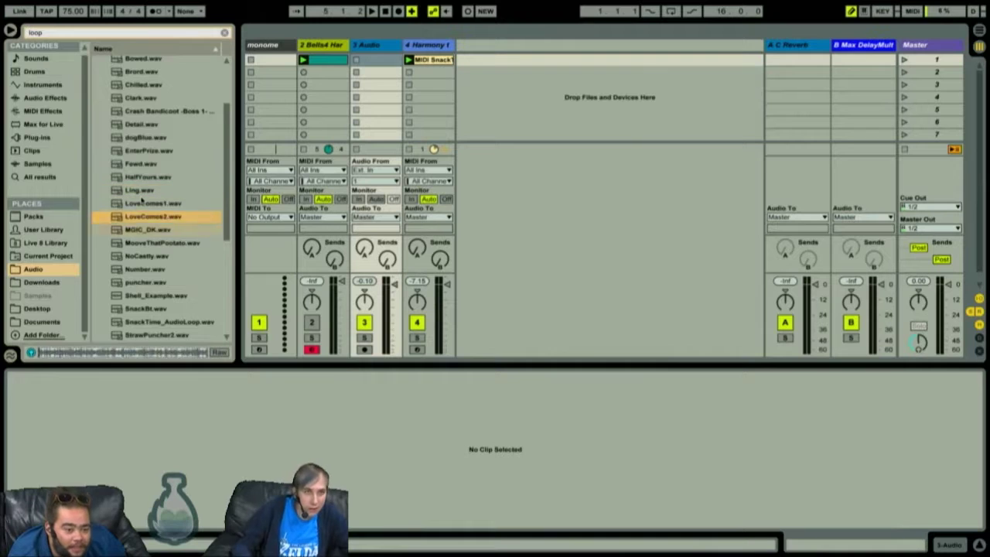
key(Down)
key(Down)
key(Down)
key(Down)
key(Down)
key(Down)
key(Down)
key(Down)
key(Down)
key(Down)
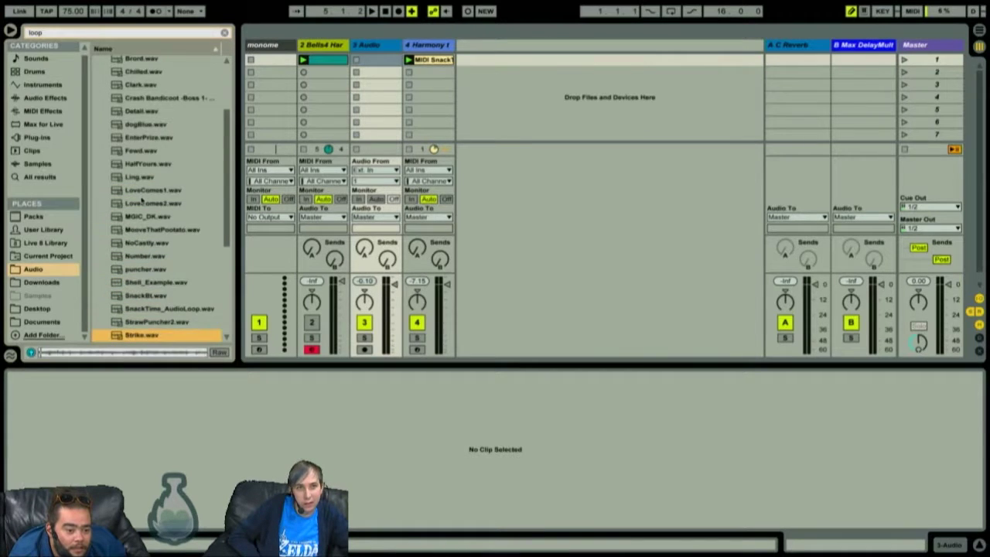
key(Down)
key(Down)
key(Down)
key(Down)
key(Down)
key(Down)
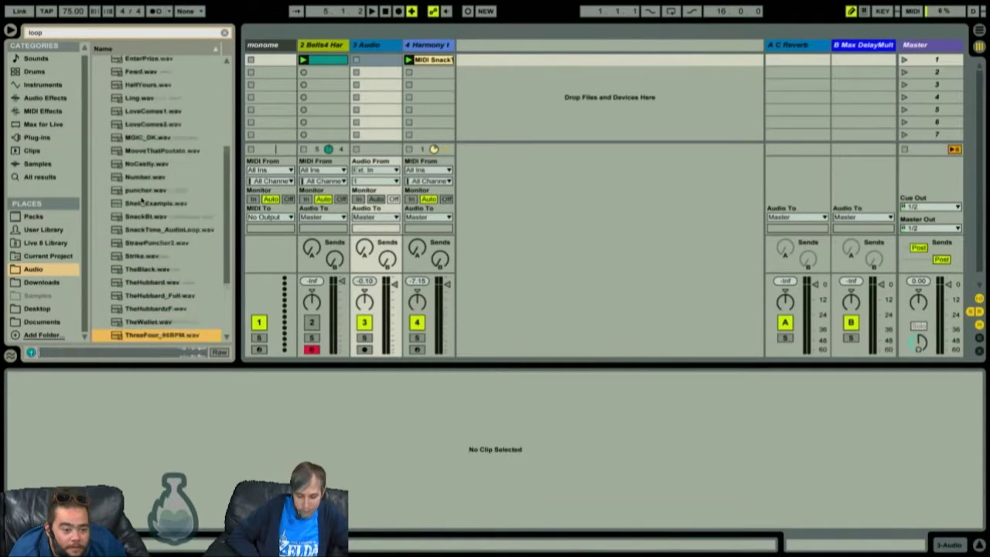
key(Down)
key(Down)
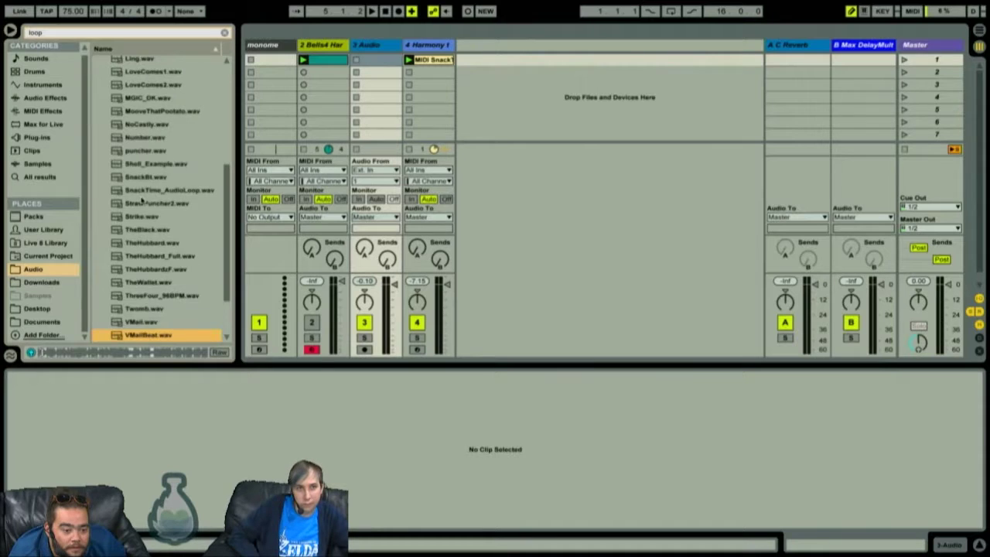
Step: Open Loops > Borrowed and drag its first wav (I Want You) into track 3's first slot
key(Down)
key(Down)
key(Left)
key(Left)
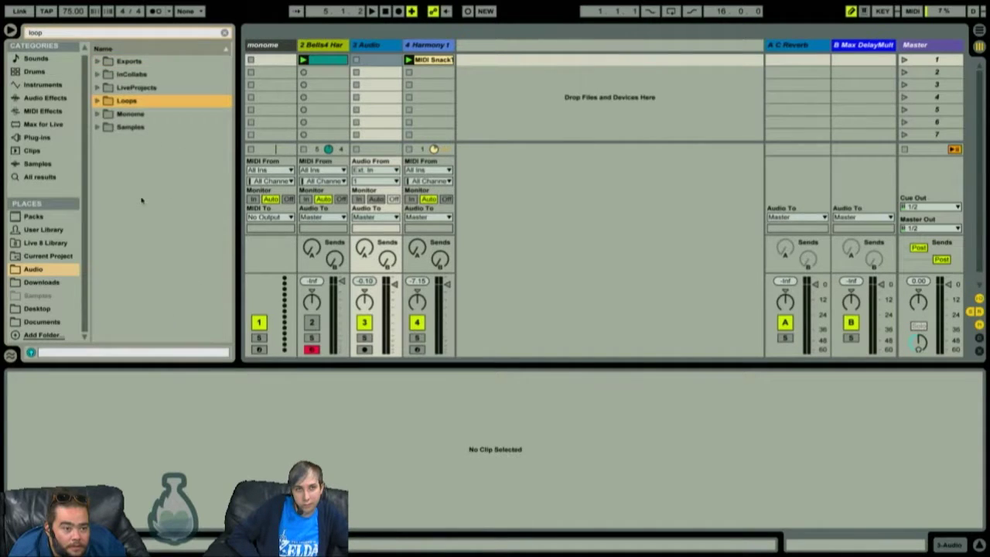
key(Up)
key(Up)
key(Up)
key(Right)
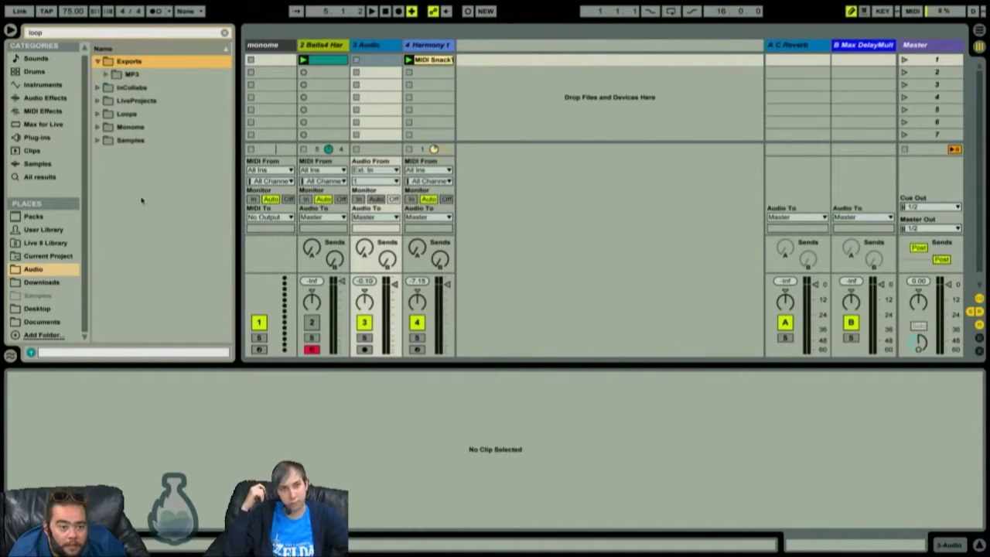
key(Down)
key(Right)
key(Up)
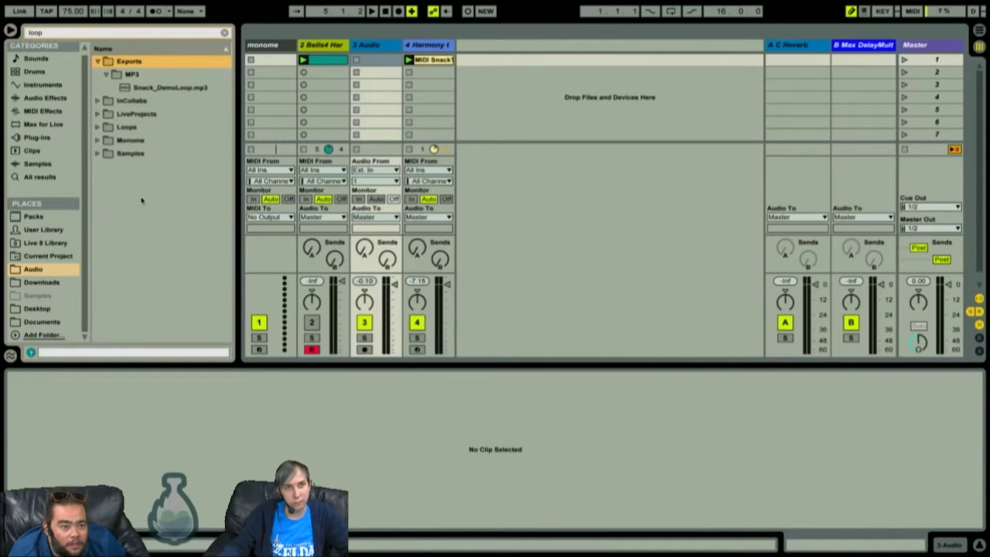
key(Left)
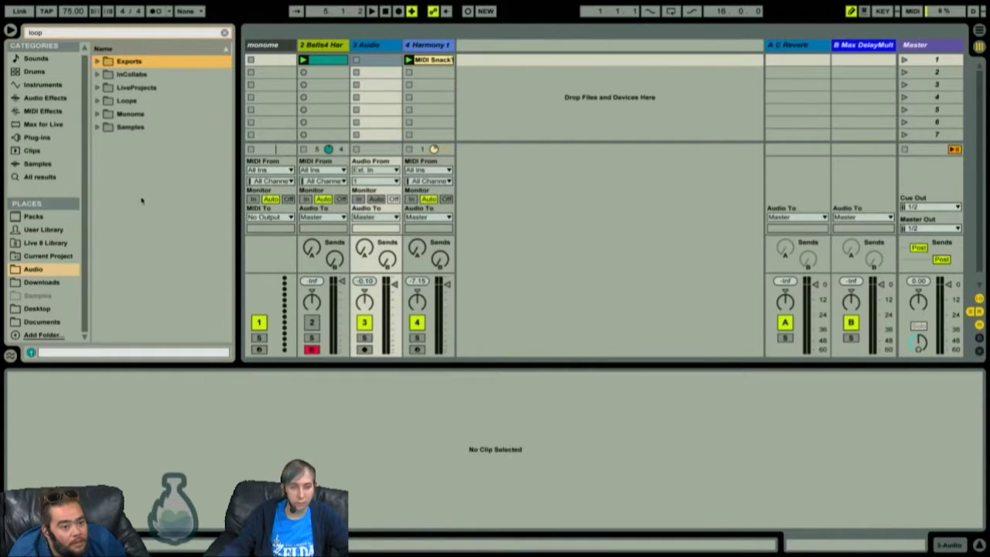
key(Down)
key(Down)
key(Down)
key(Down)
key(Right)
key(Left)
key(Up)
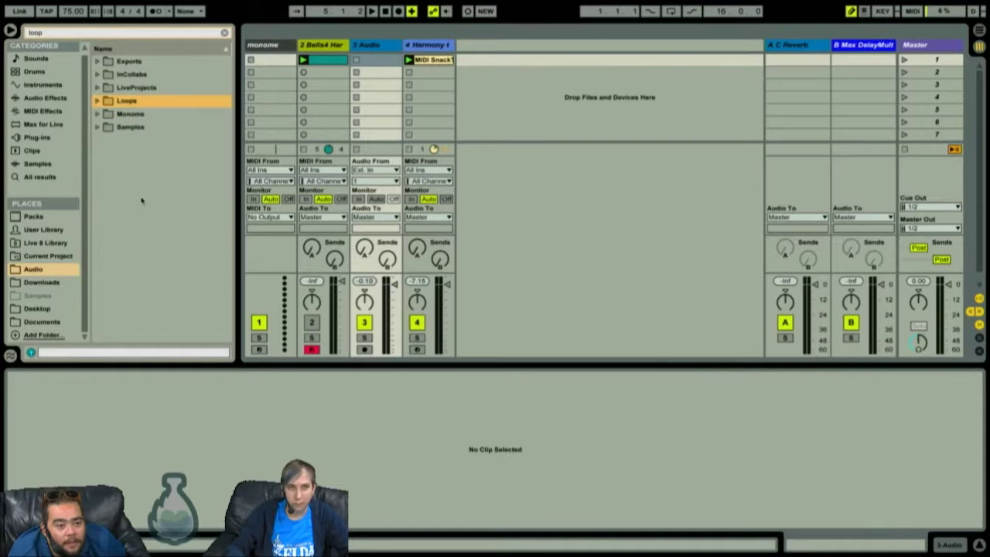
key(Right)
key(Down)
key(Down)
key(Up)
key(Right)
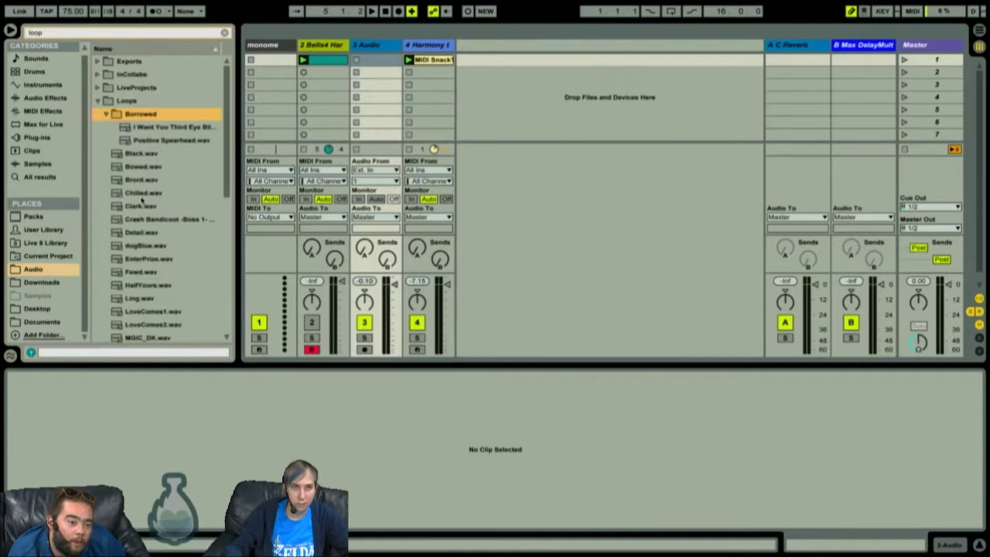
key(Down)
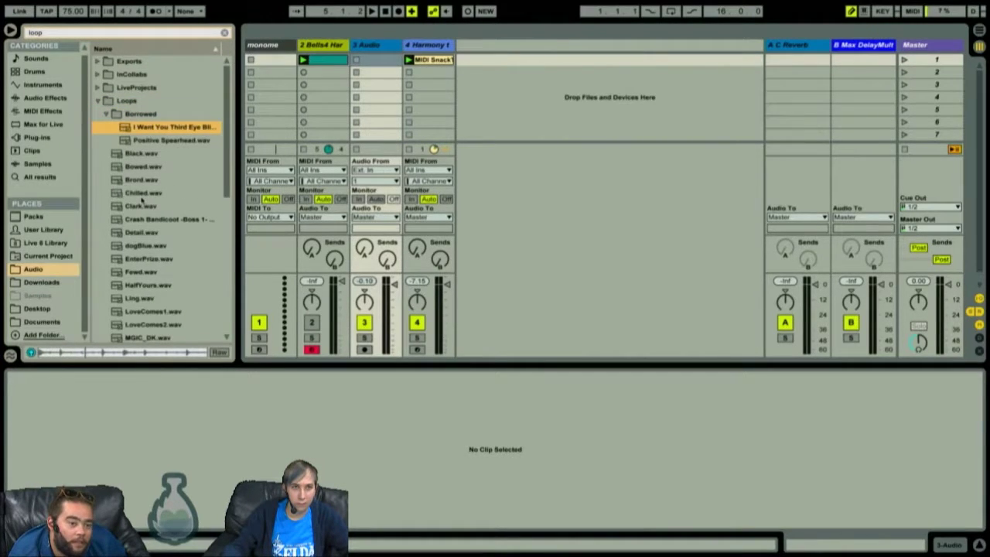
drag(155, 126, 382, 65)
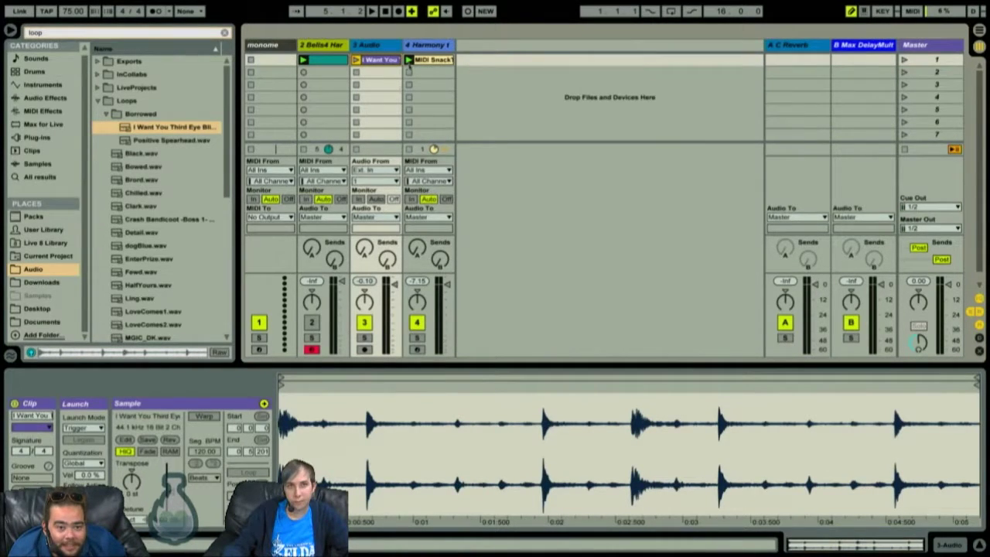
Step: Turn on Warp (92.30 BPM) and Loop for the I Want You clip, then launch it on track 3
click(203, 416)
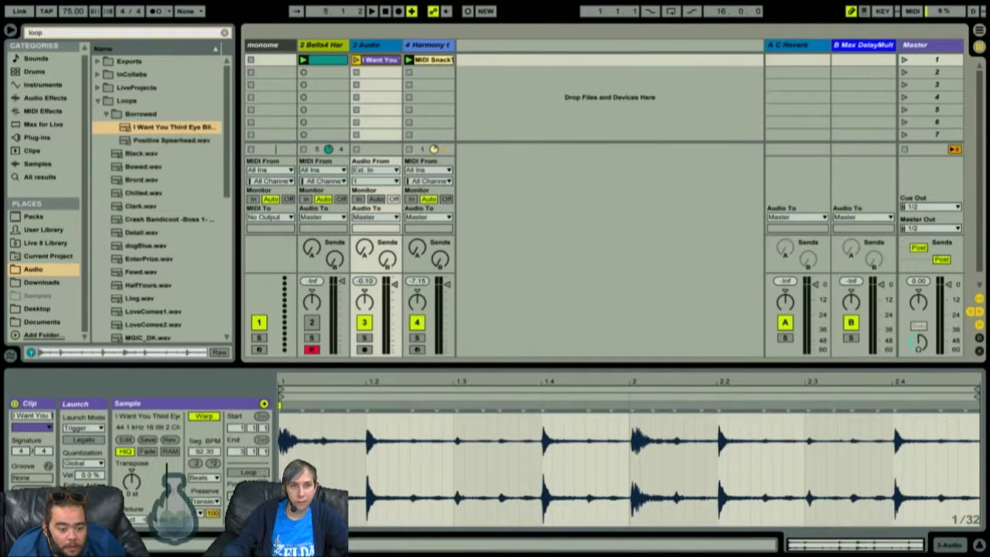
click(248, 473)
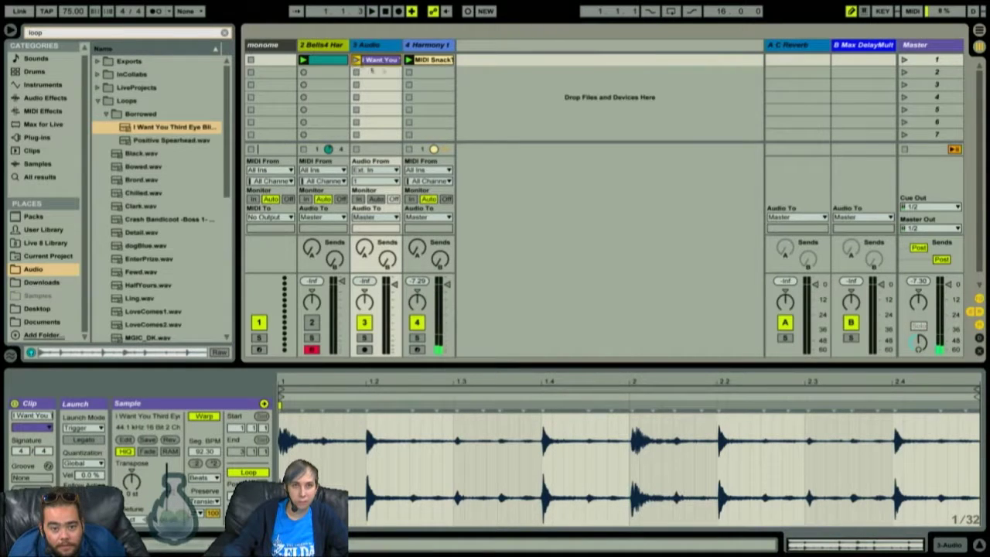
click(414, 72)
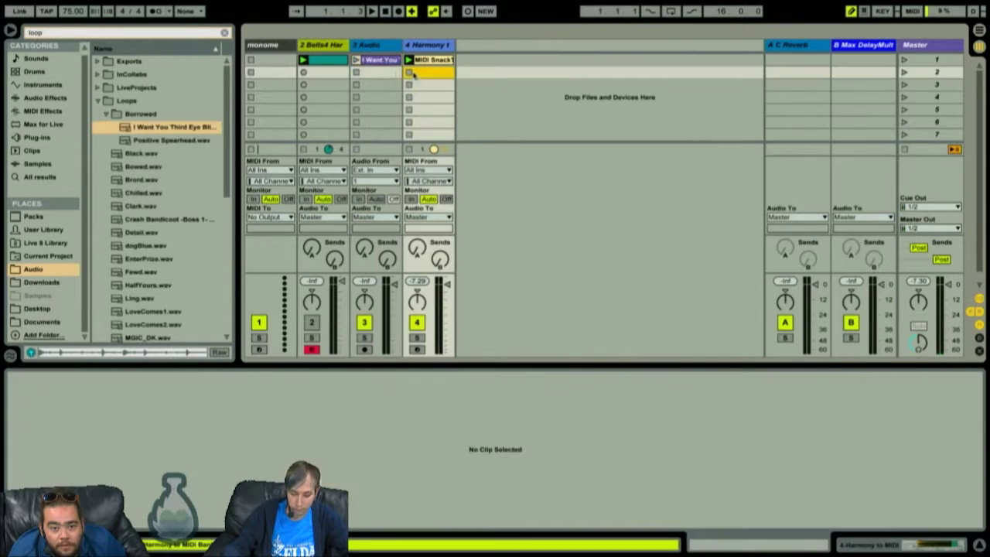
click(357, 59)
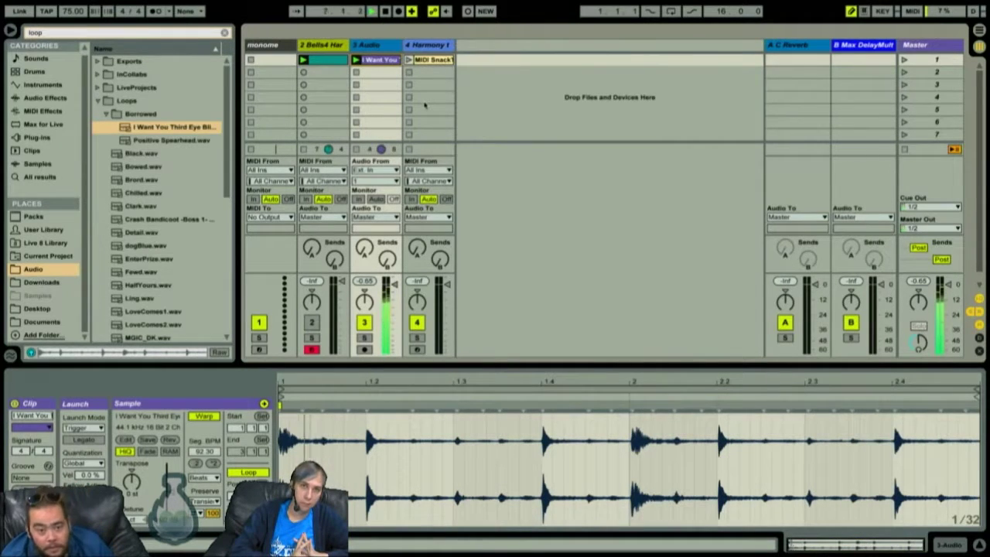
Step: Map computer key 'i' to launch track 4's MIDI Snack clip and test it
key(ctrl+k)
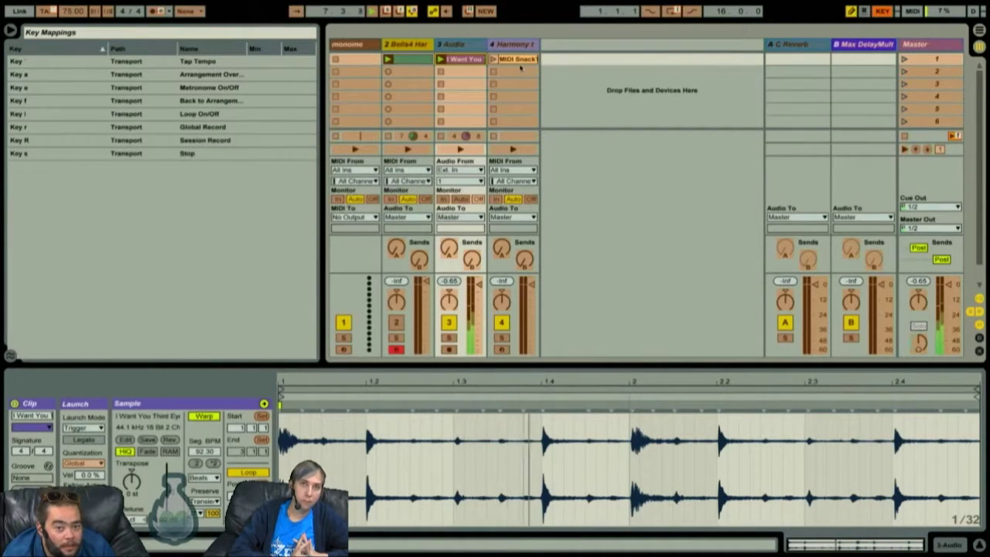
click(517, 62)
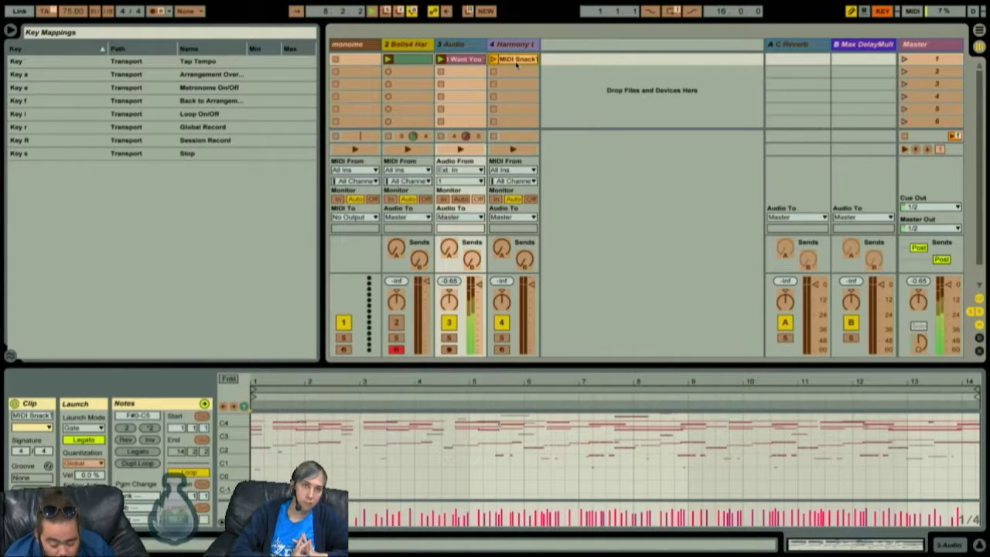
key(i)
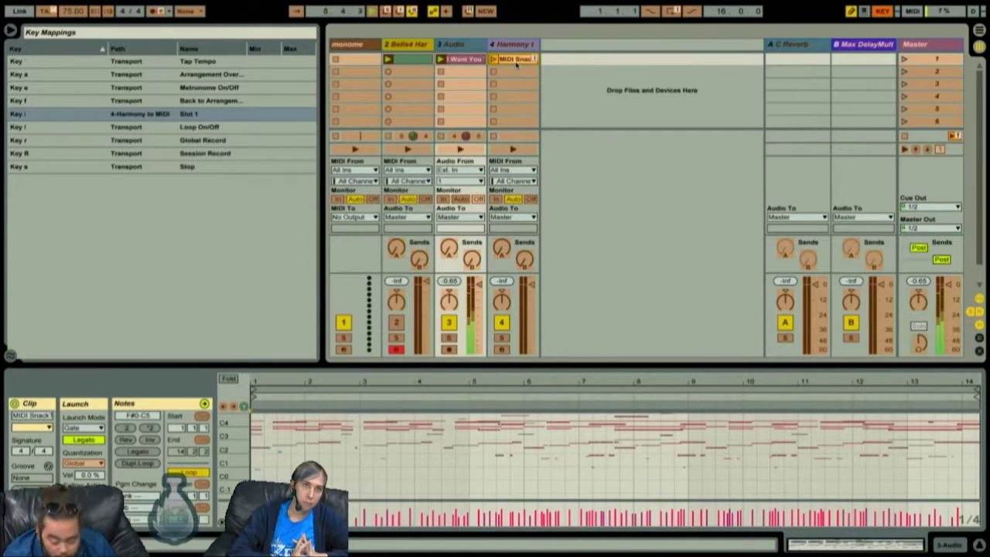
key(ctrl+k)
key(i)
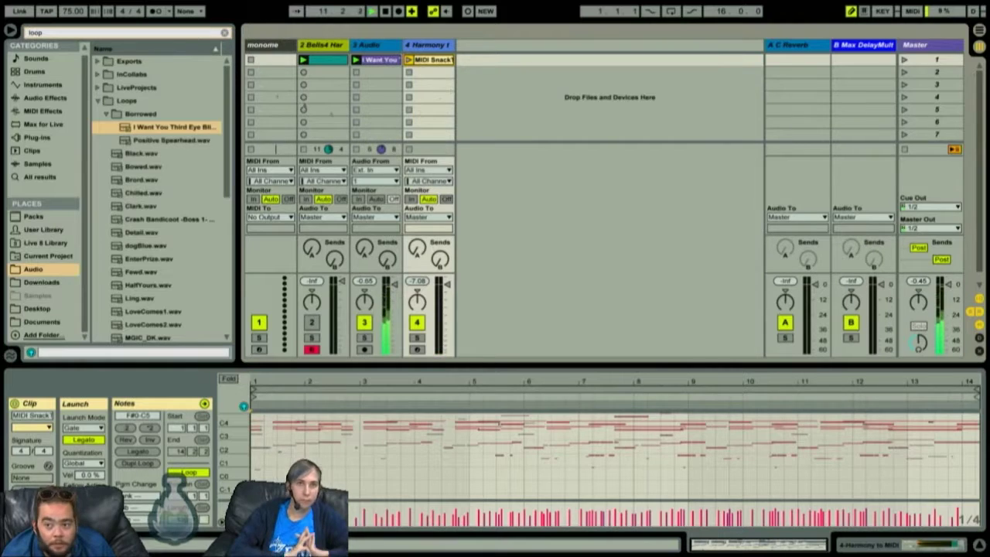
Step: Set global launch quantization to 1/4, after briefly trying 1/16
click(192, 12)
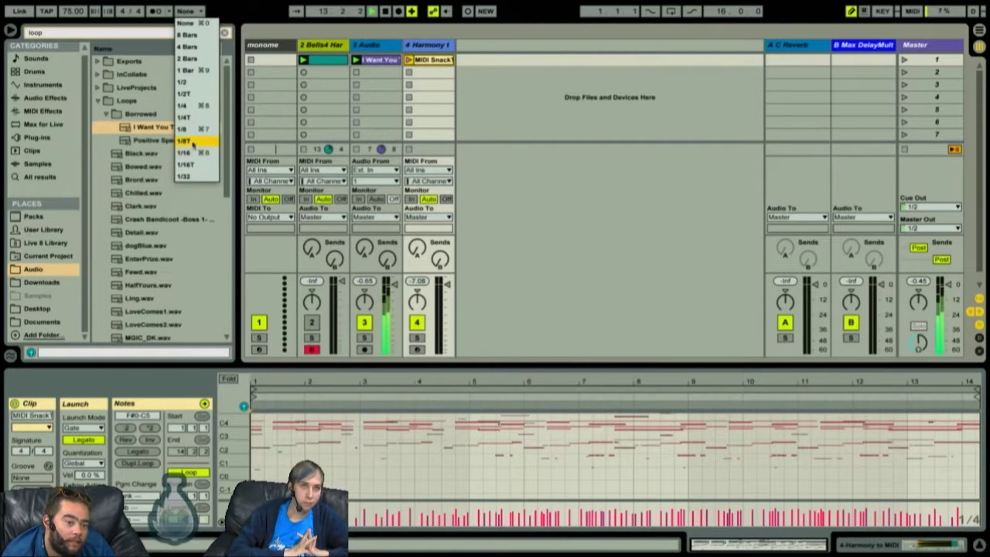
click(194, 152)
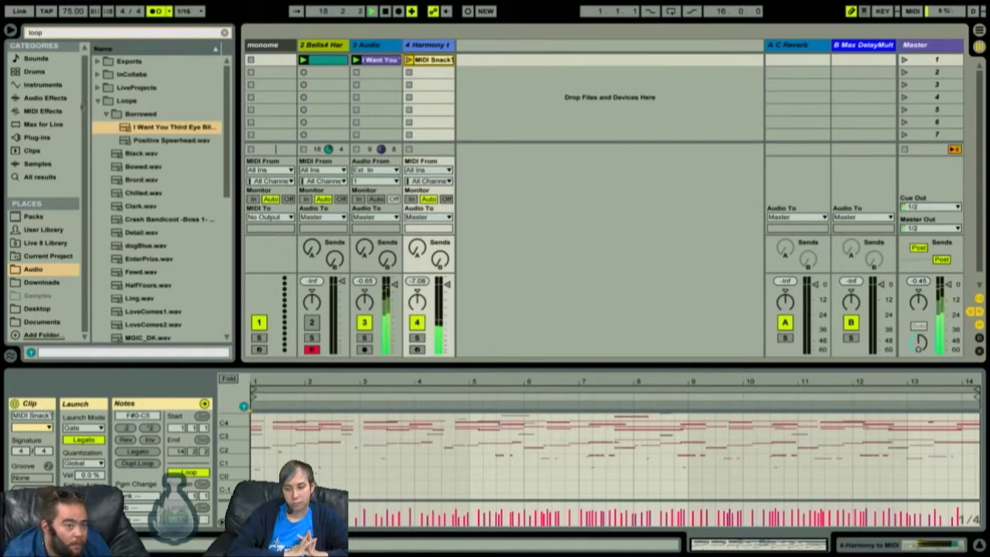
click(192, 11)
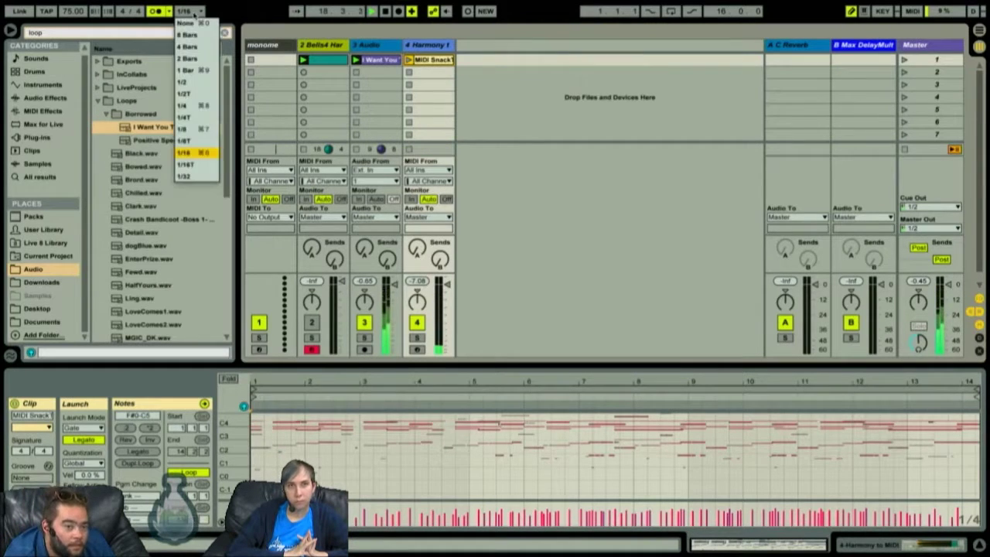
click(200, 113)
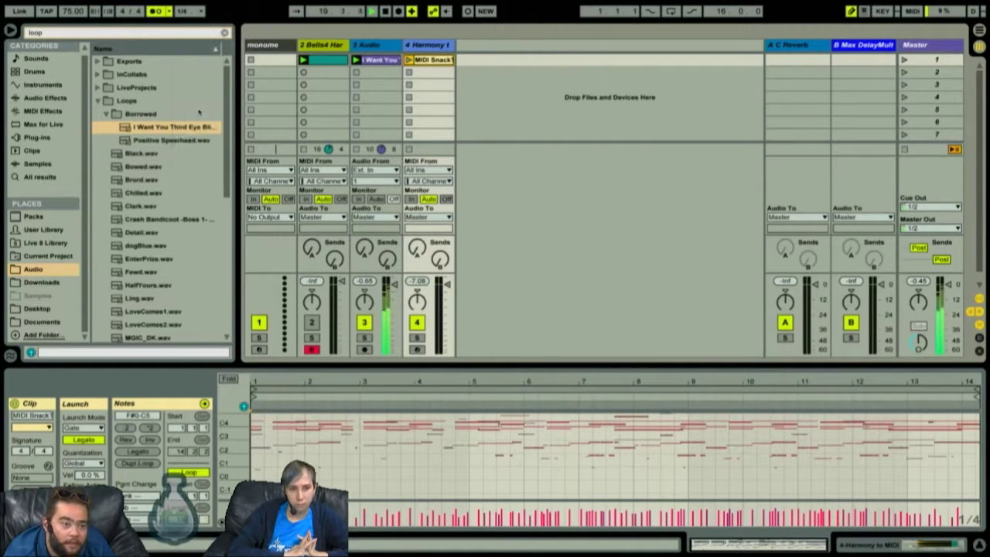
Step: Raise the tempo to 97 BPM, stop track 4's MIDI clip and turn off its Legato
click(73, 12)
drag(73, 12, 73, 6)
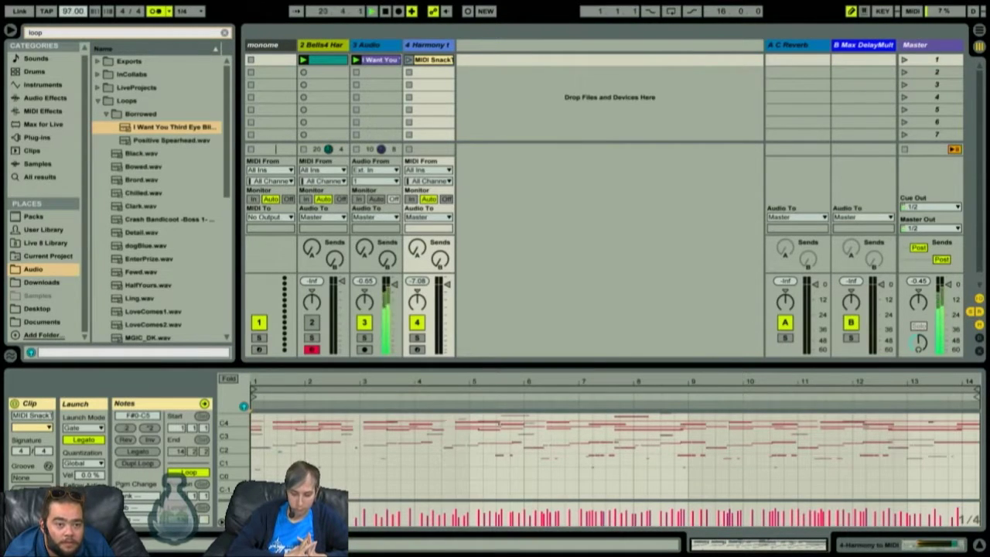
click(431, 60)
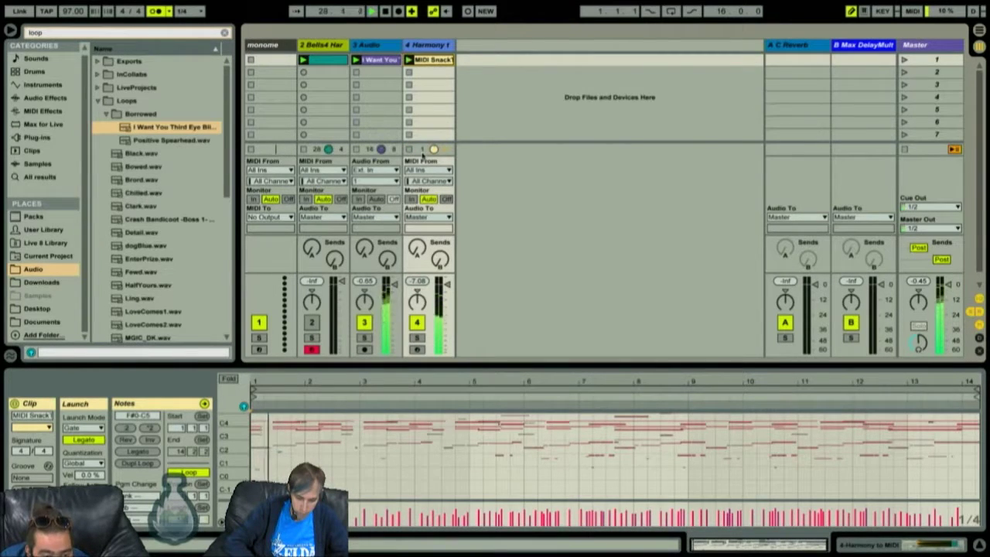
click(425, 151)
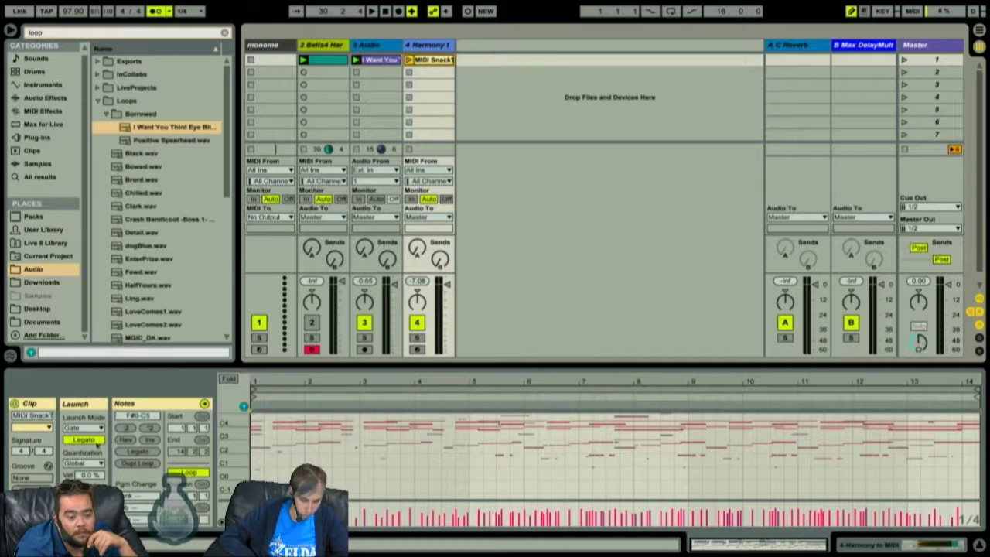
click(96, 443)
key(space)
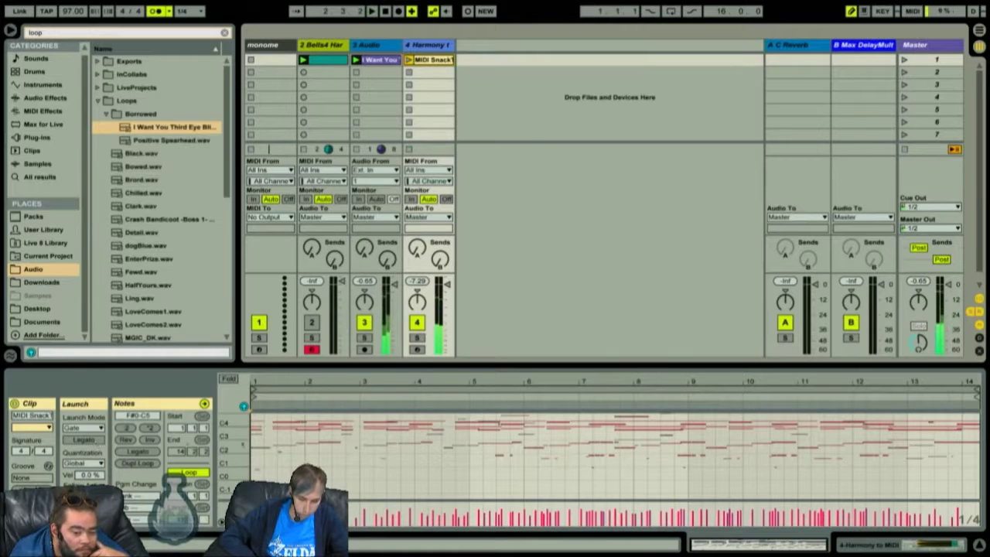
click(585, 483)
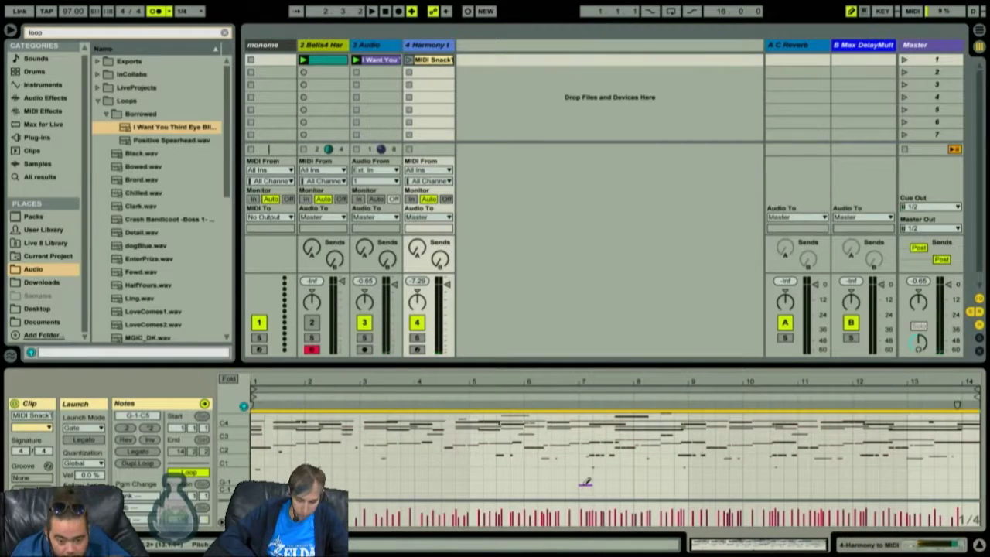
key(ctrl+z)
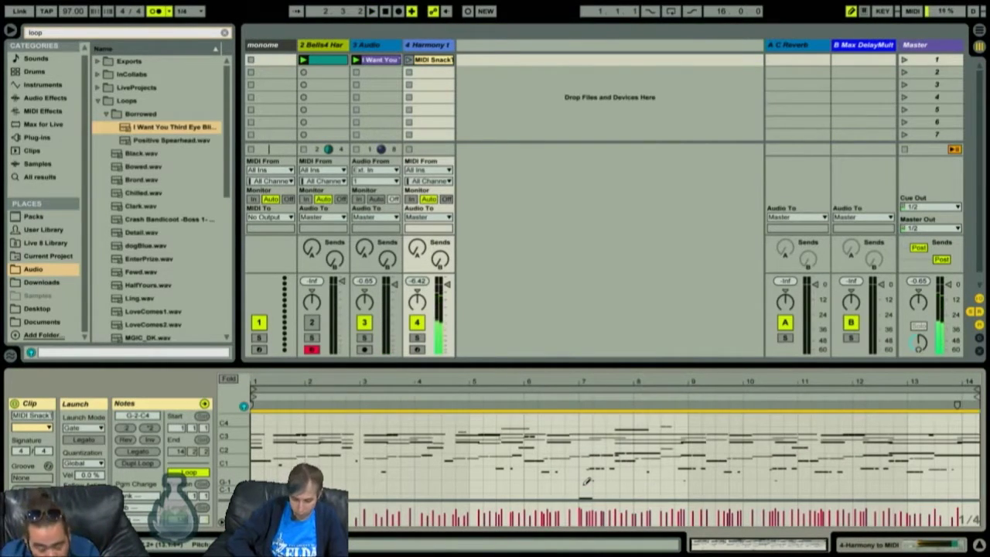
key(space)
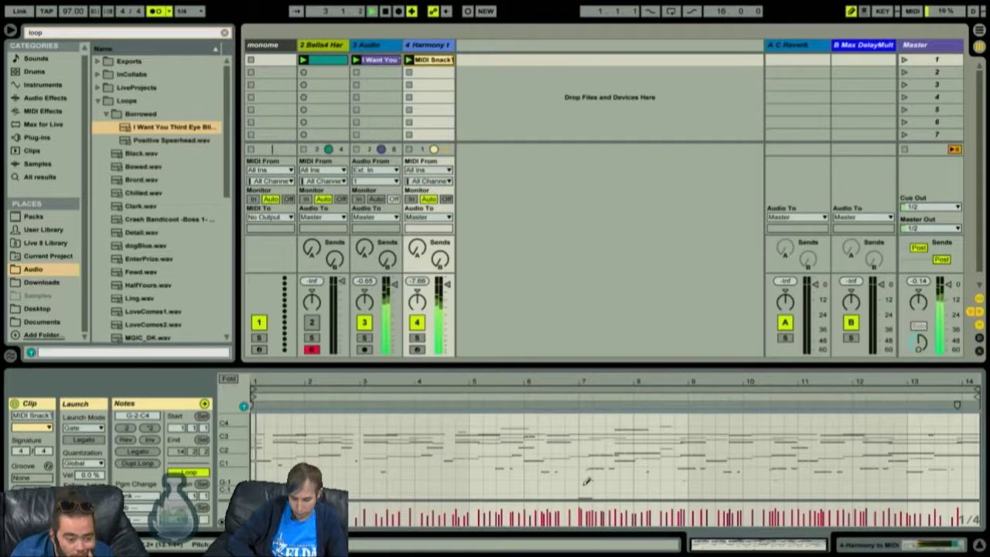
key(space)
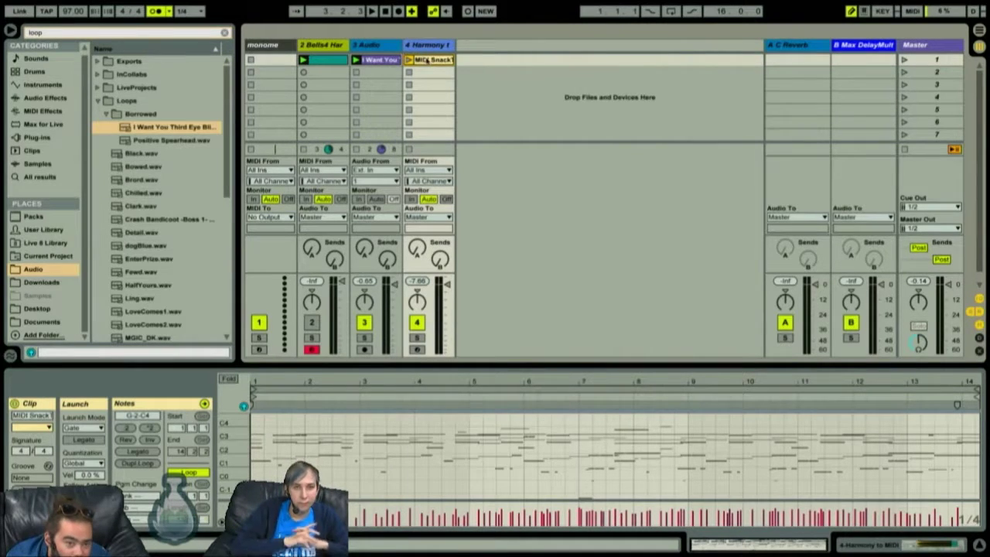
click(329, 64)
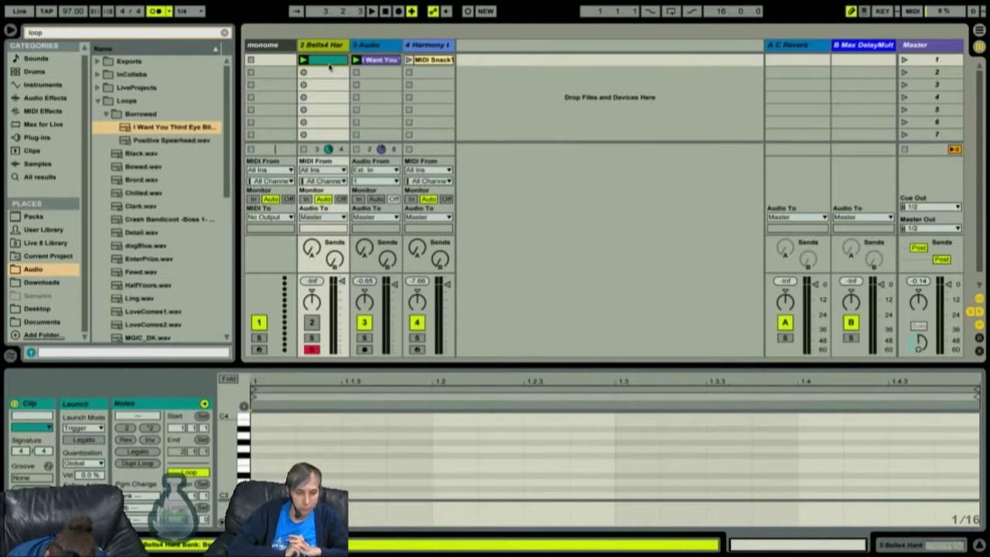
Step: Delete the Bells4 Hard clip from track 2 and show the I Want You clip in Clip View
key(Delete)
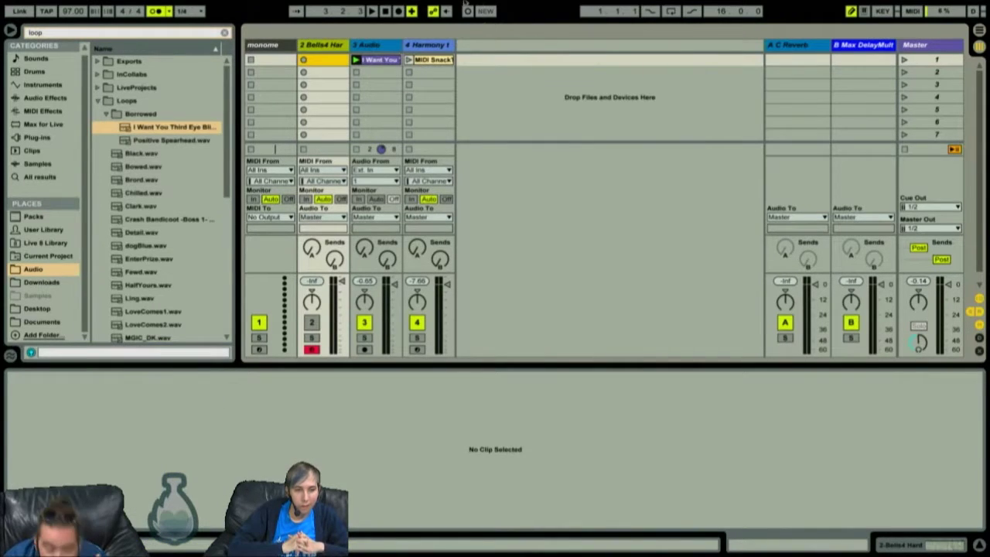
mouse_move(512, 5)
click(443, 59)
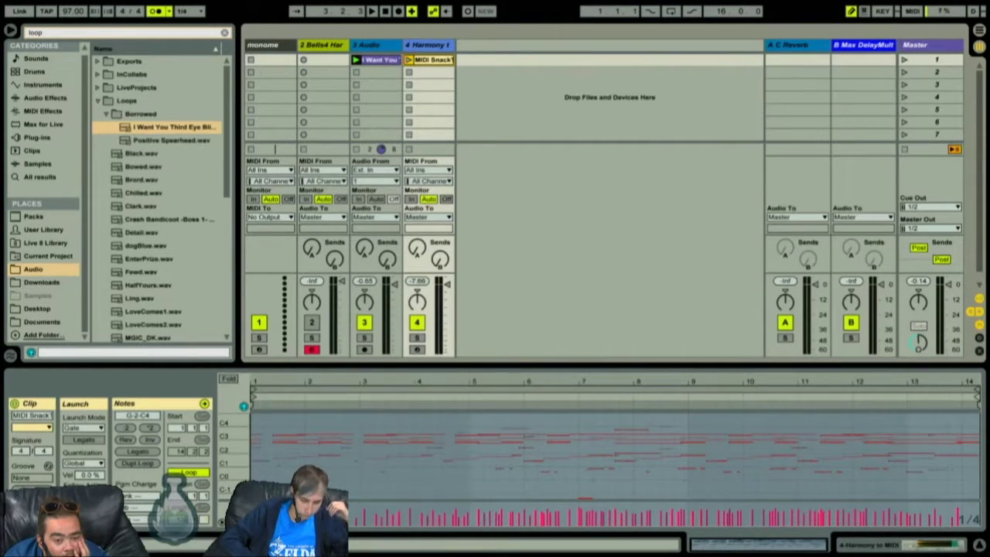
click(377, 62)
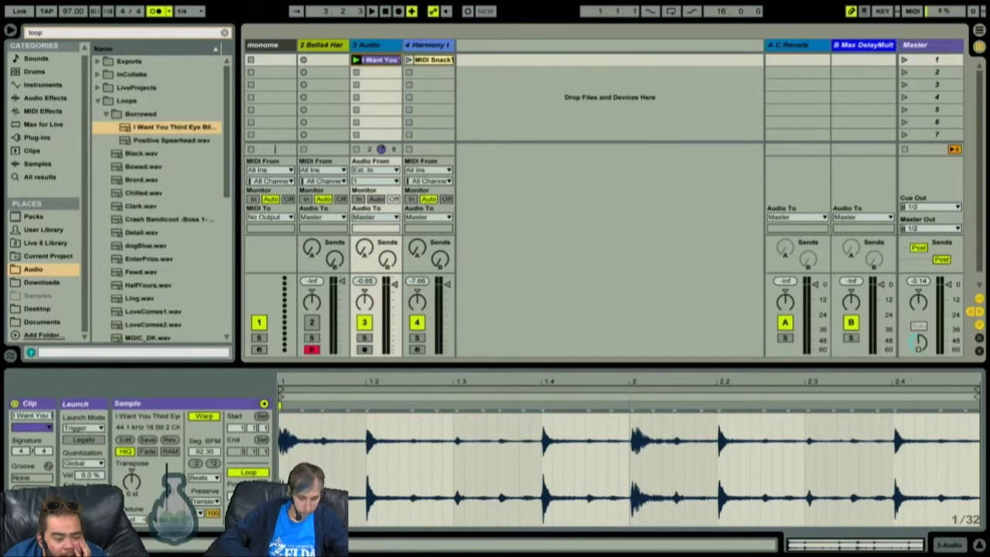
click(90, 467)
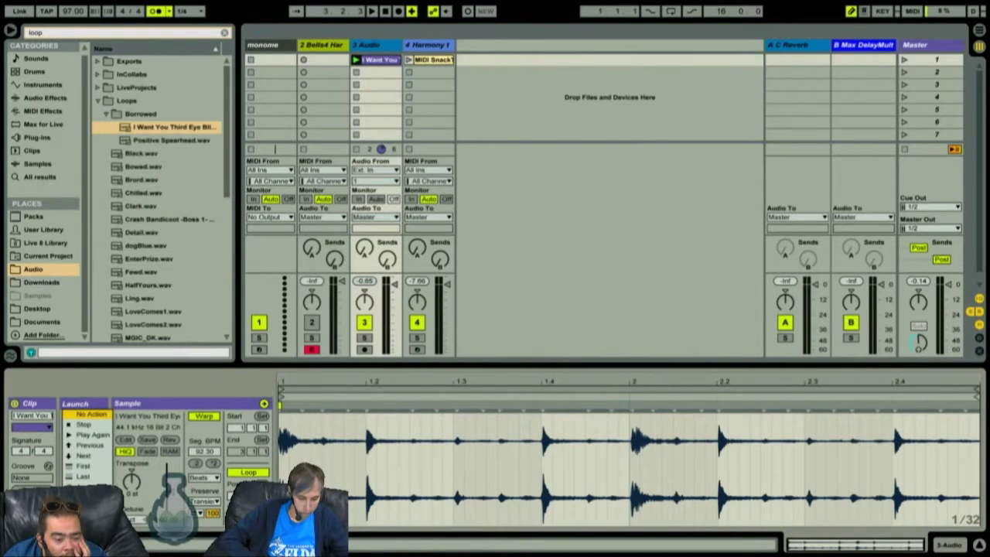
Step: Set the I Want You clip's follow action to Next and play it to test
click(93, 457)
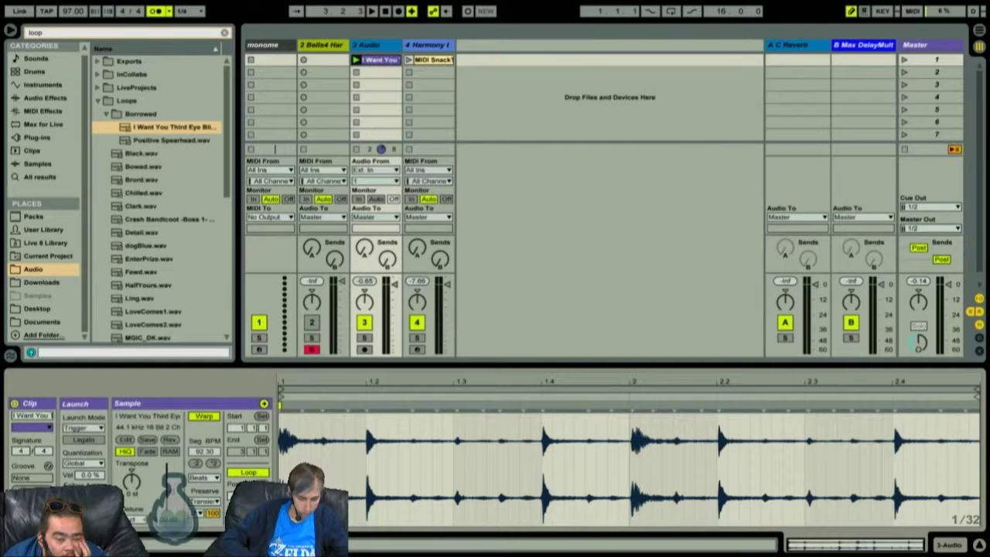
key(space)
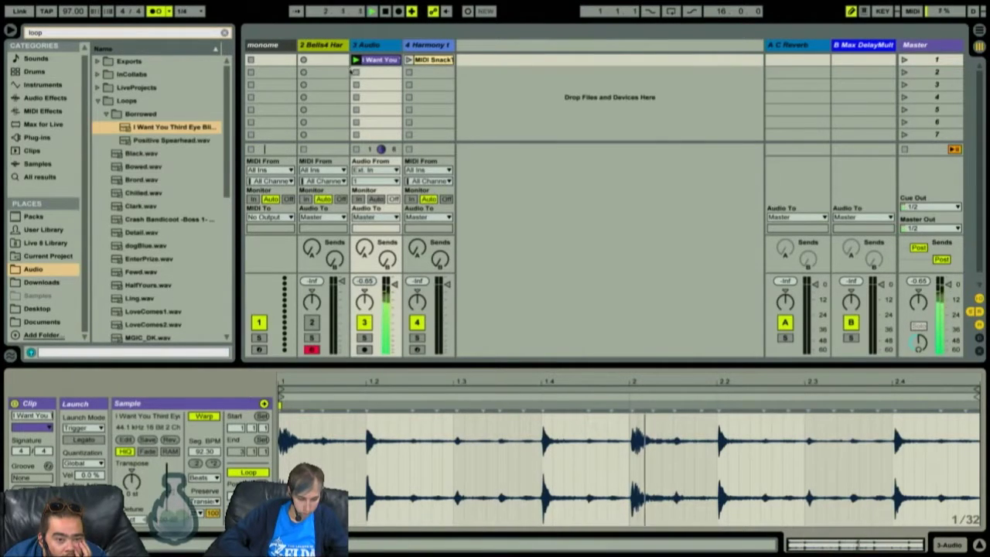
key(space)
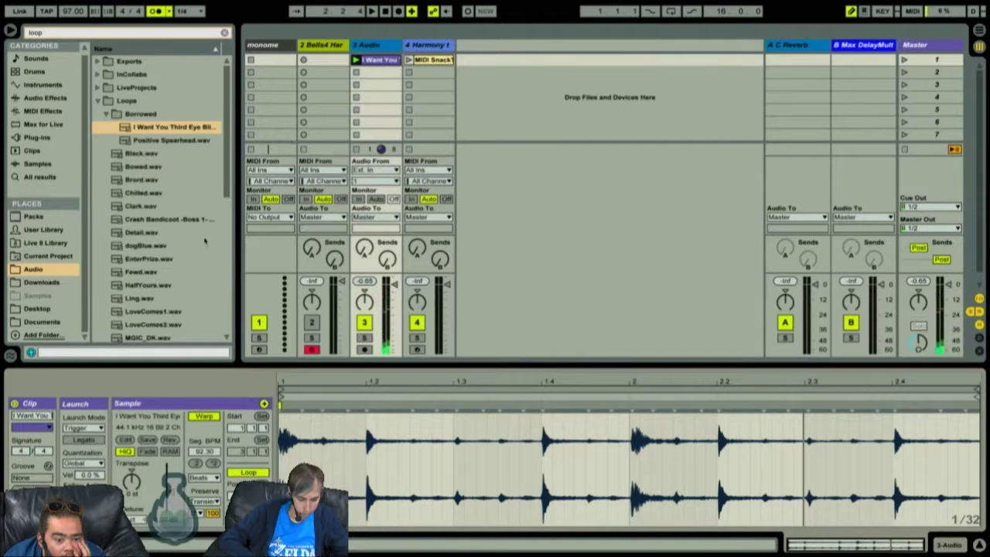
Step: Switch the follow action to Stop, test playback, then show the Info View help
click(108, 495)
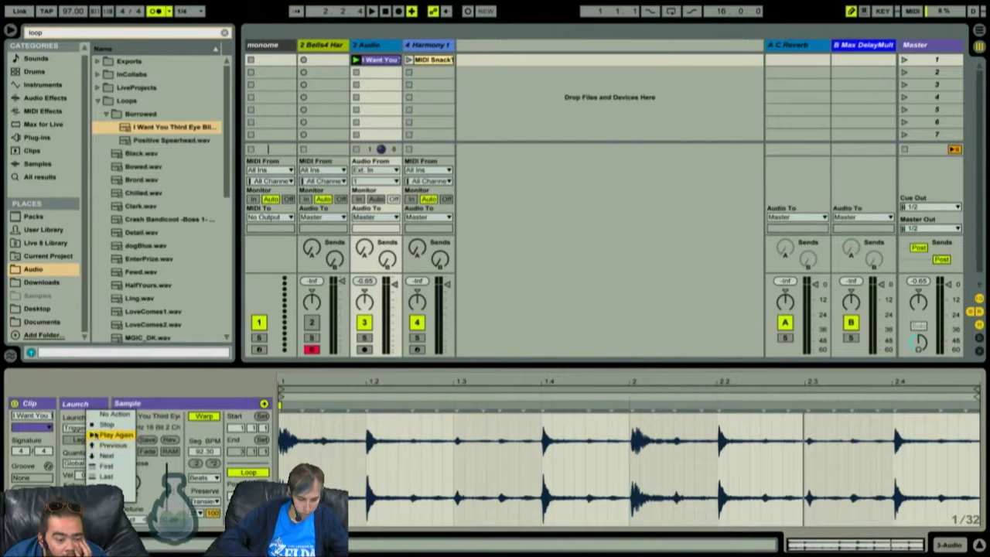
click(110, 424)
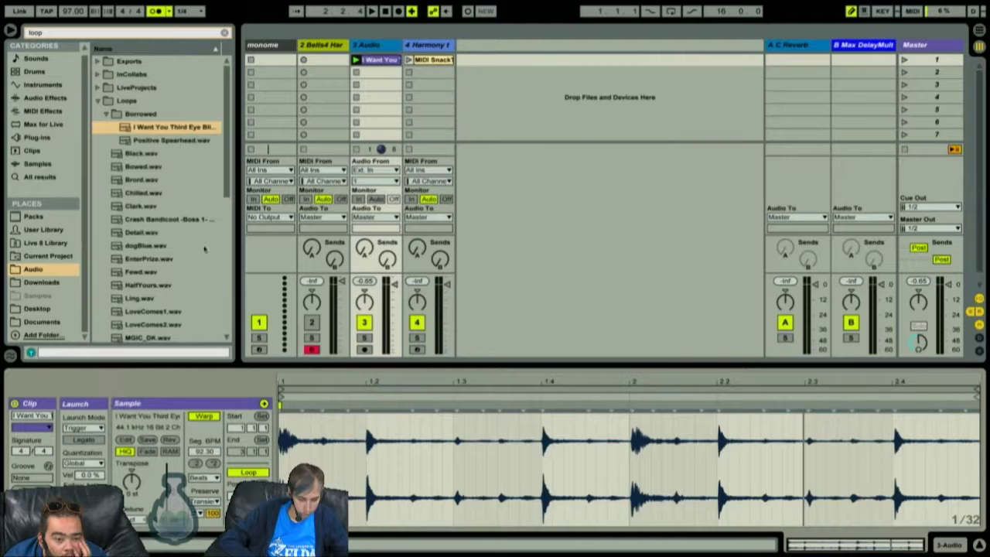
key(space)
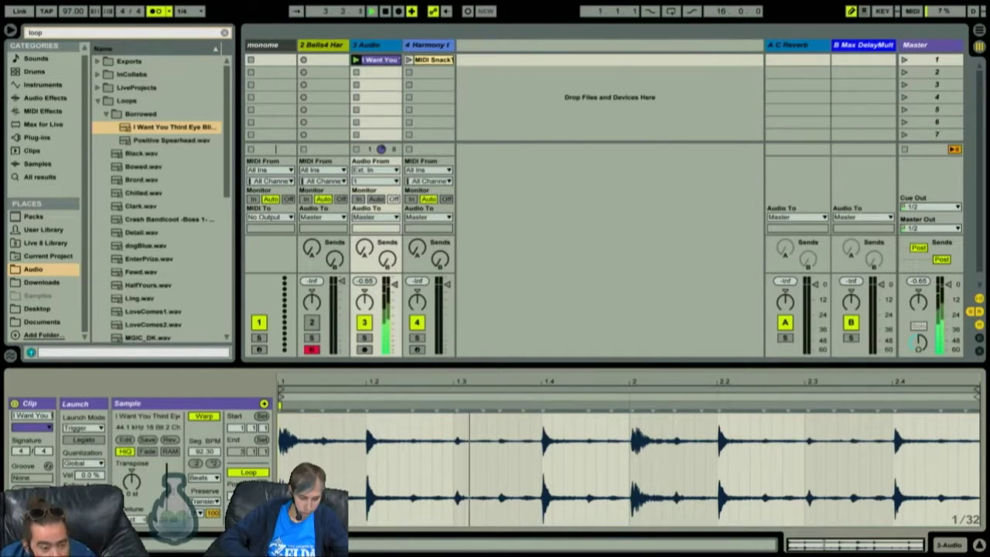
key(space)
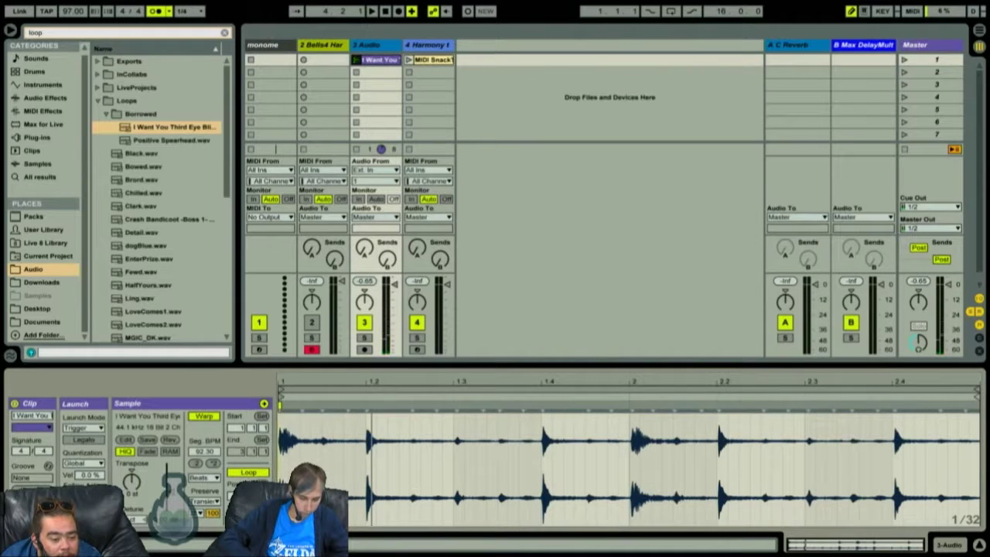
key(shift+question)
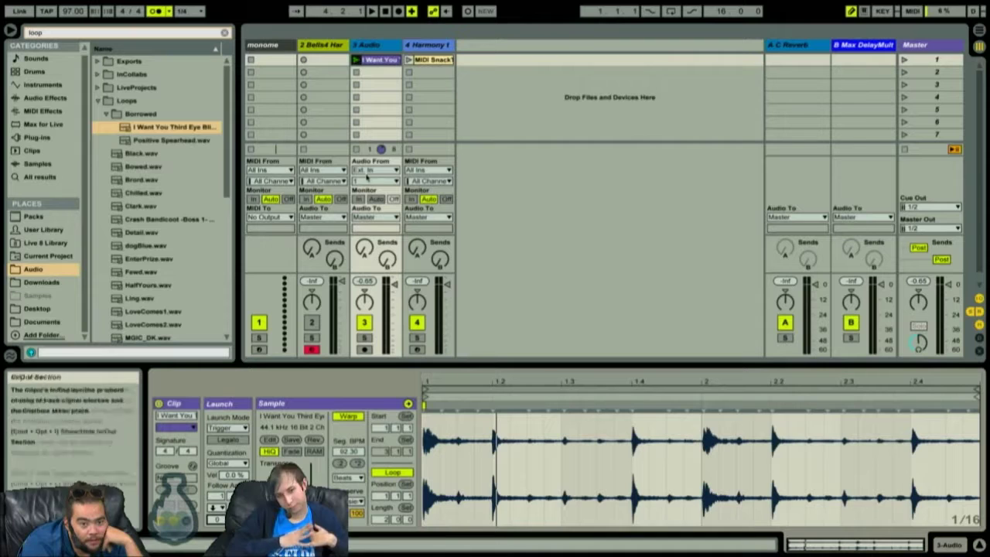
Step: Return to 1.1.1, audition the I Want You clip, and duplicate it into the slot below
click(385, 10)
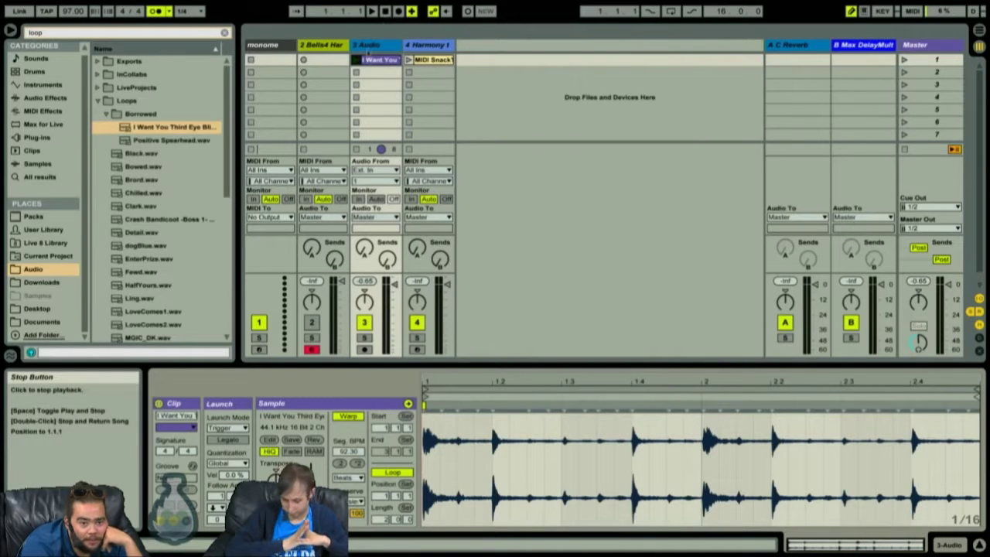
key(space)
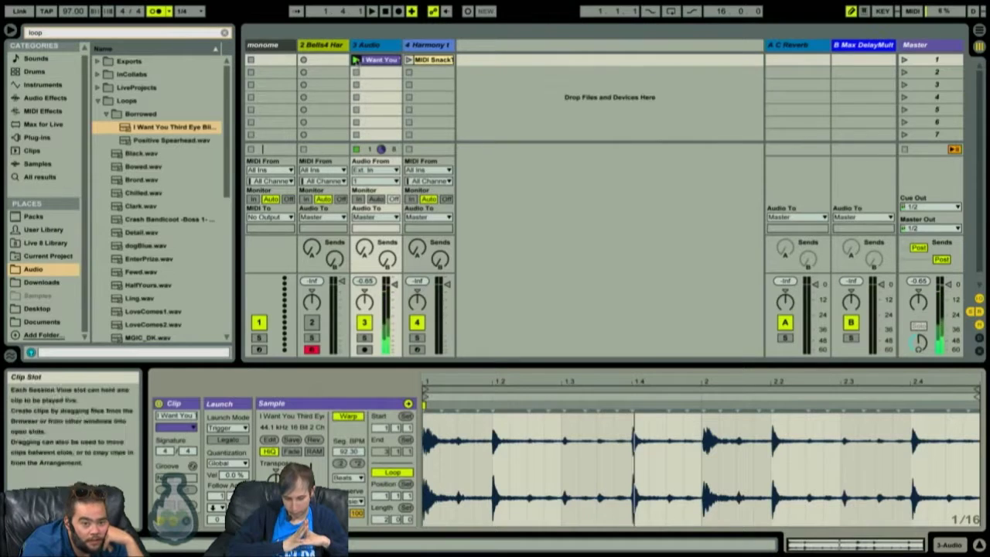
key(space)
click(356, 59)
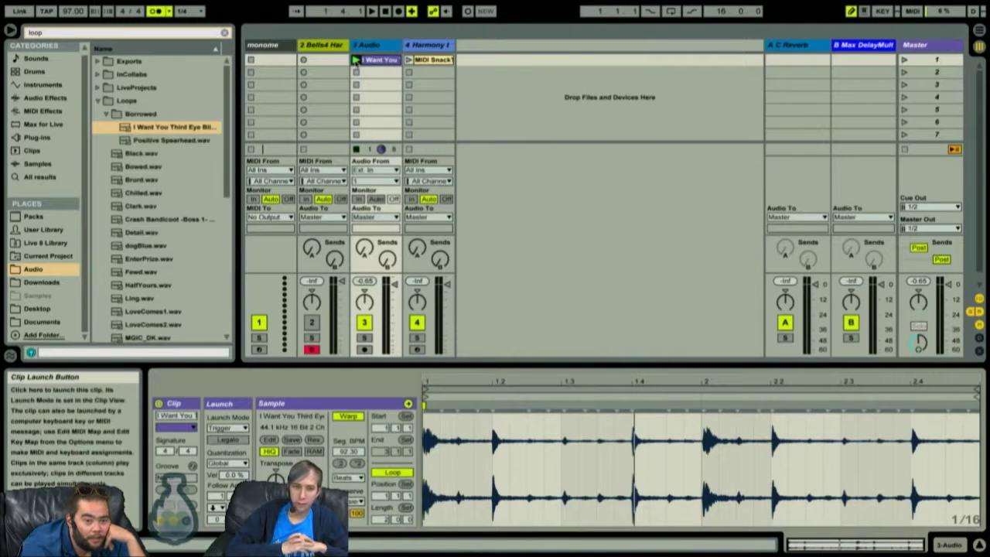
click(356, 59)
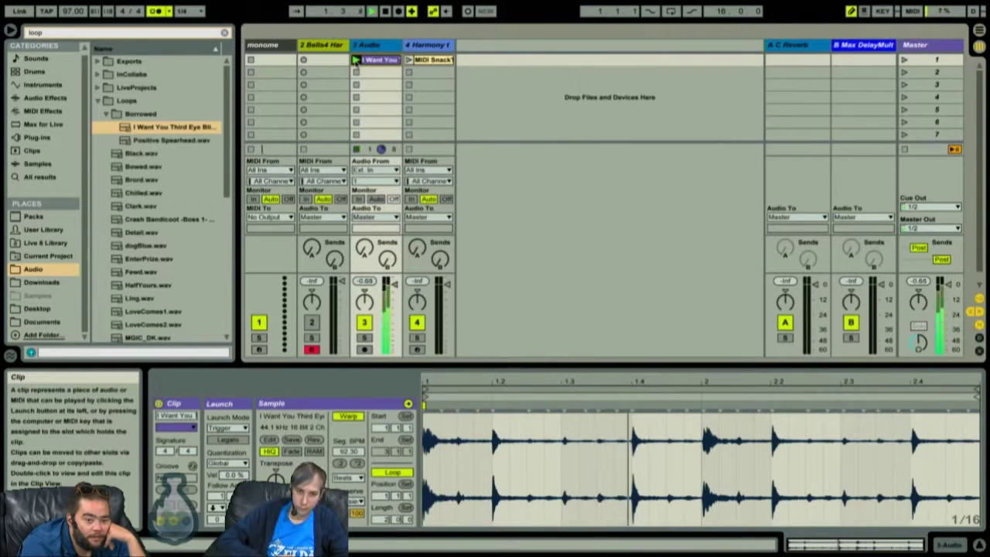
key(space)
mouse_move(133, 6)
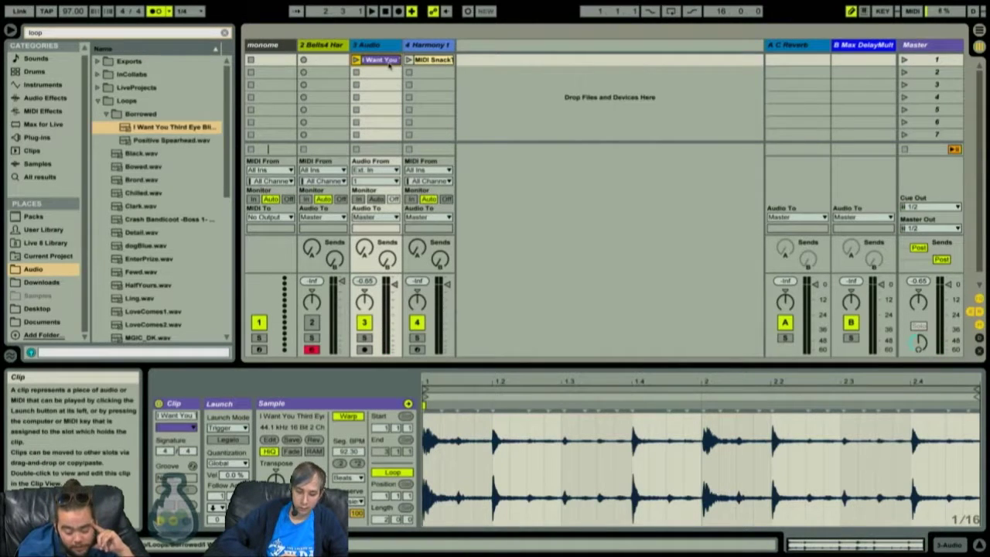
key(super+d)
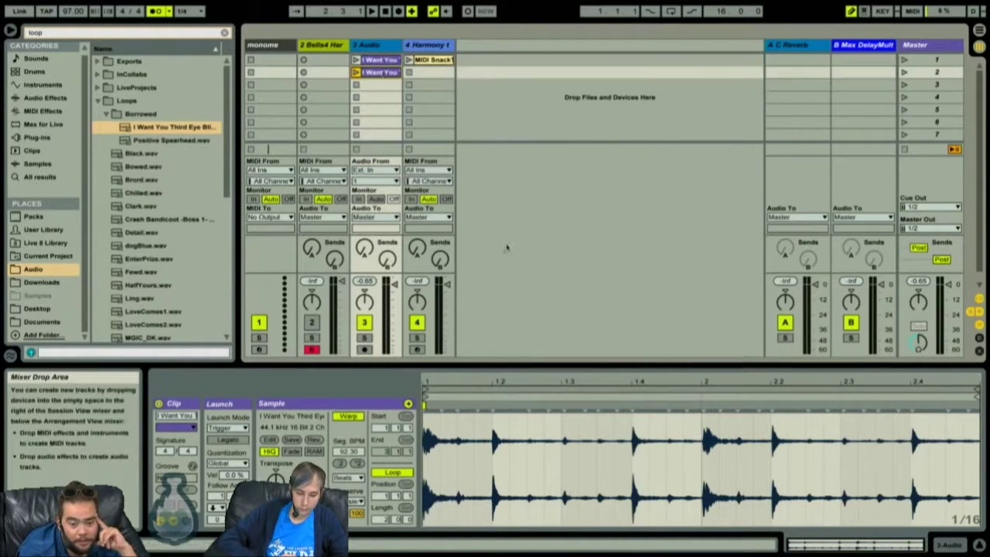
Step: Move the duplicate's loop start to bar 2 and set the first clip's follow action to Next
drag(426, 391, 704, 393)
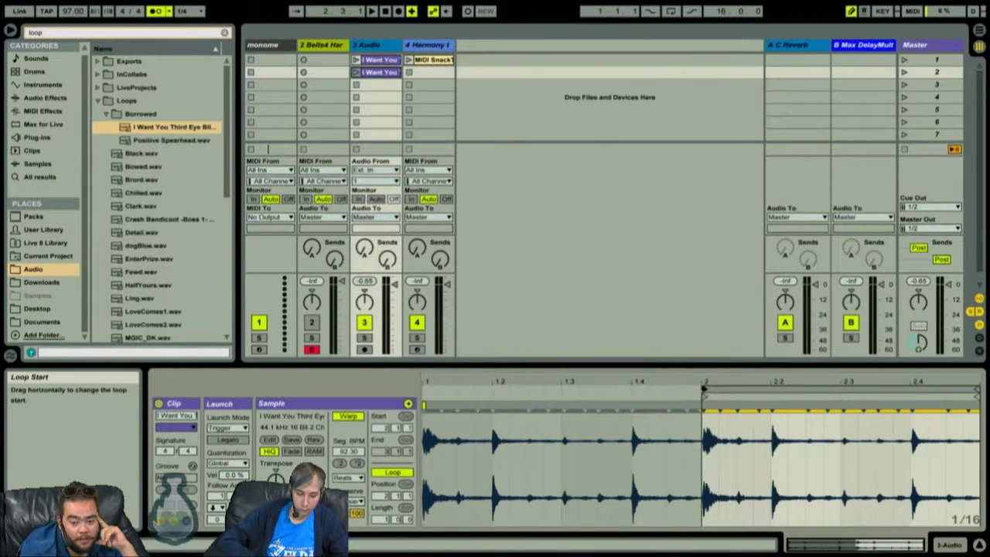
click(379, 59)
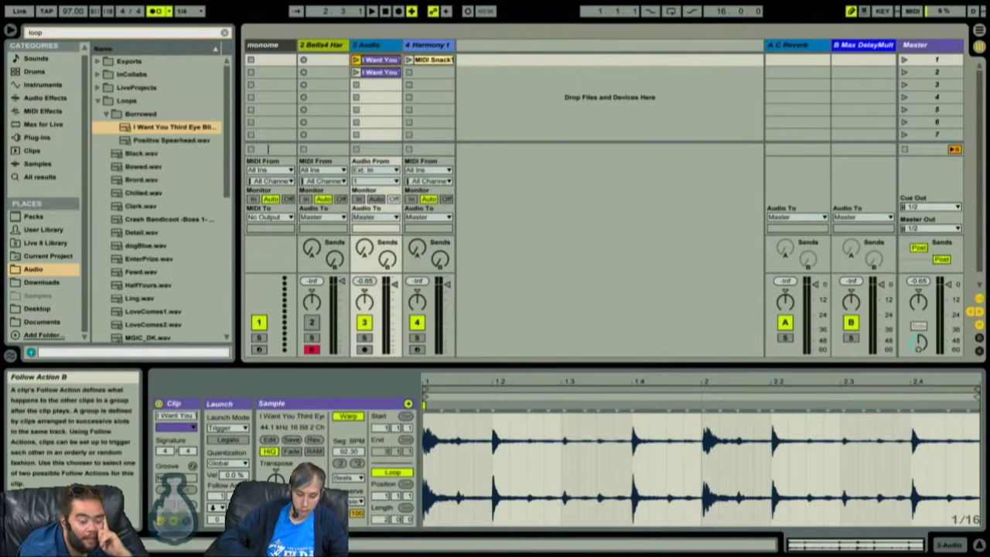
click(216, 508)
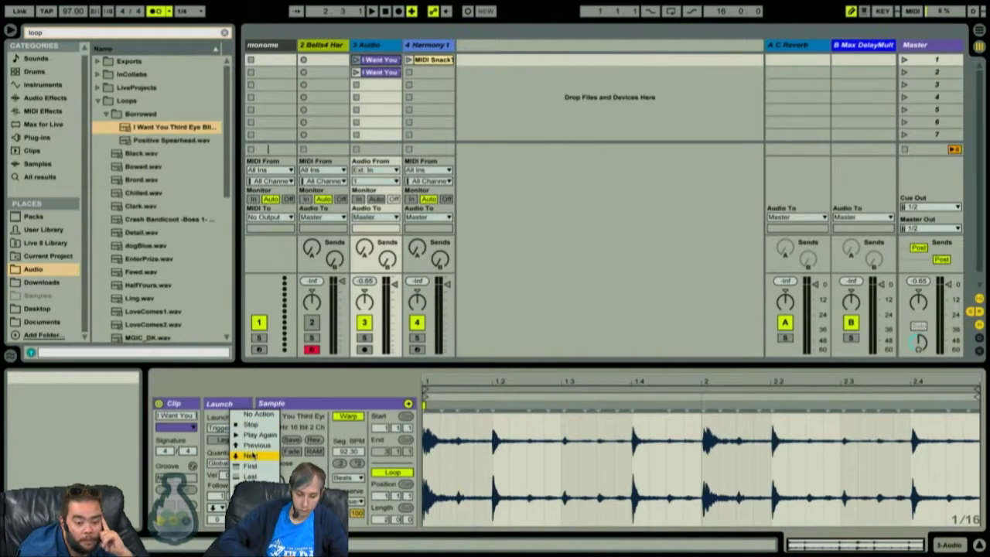
click(252, 457)
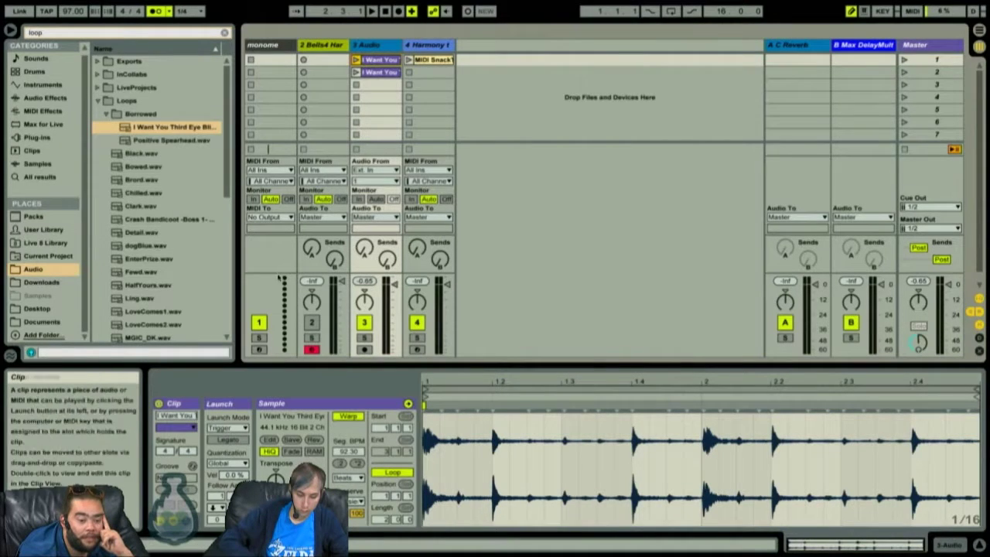
Step: Check both I Want You clips' settings and launch the first to test the follow action
click(379, 72)
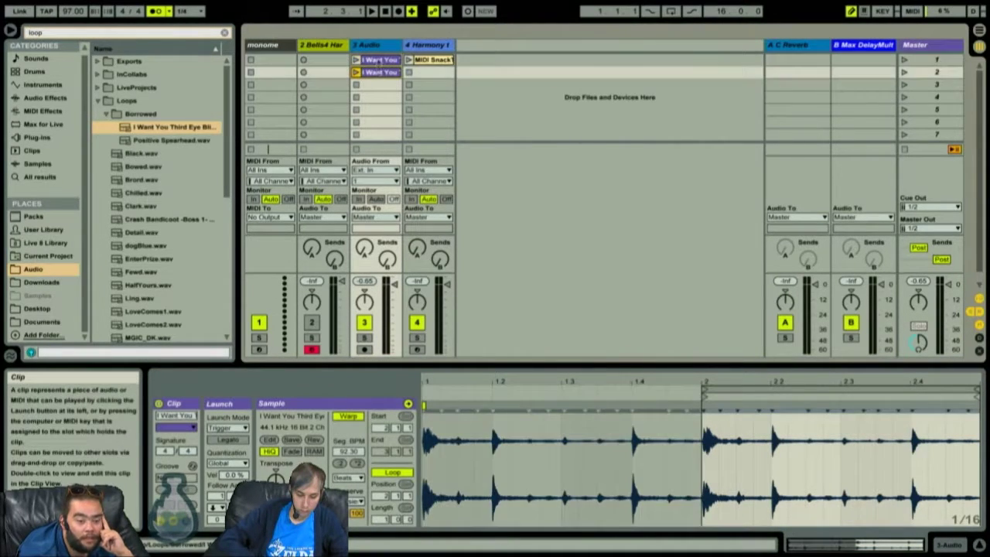
click(379, 61)
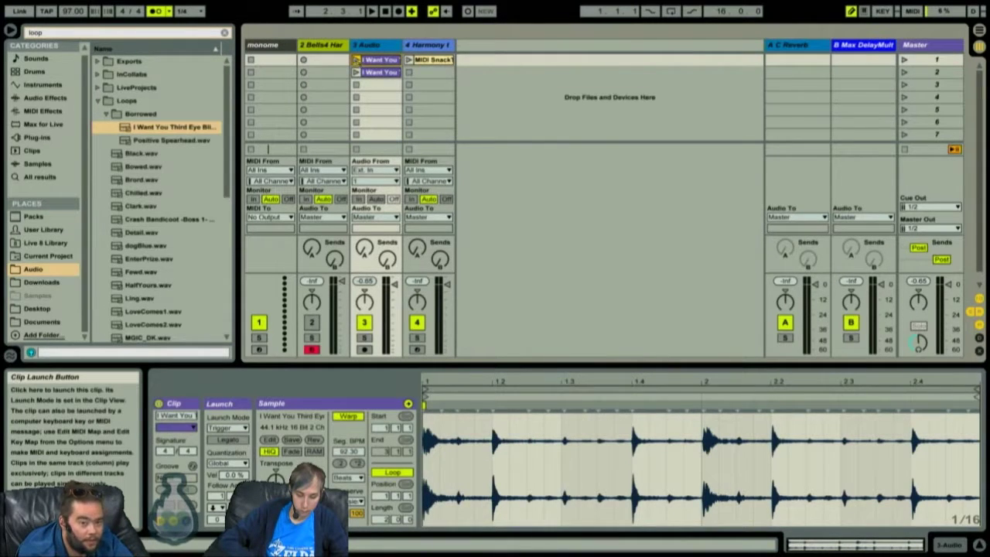
click(379, 74)
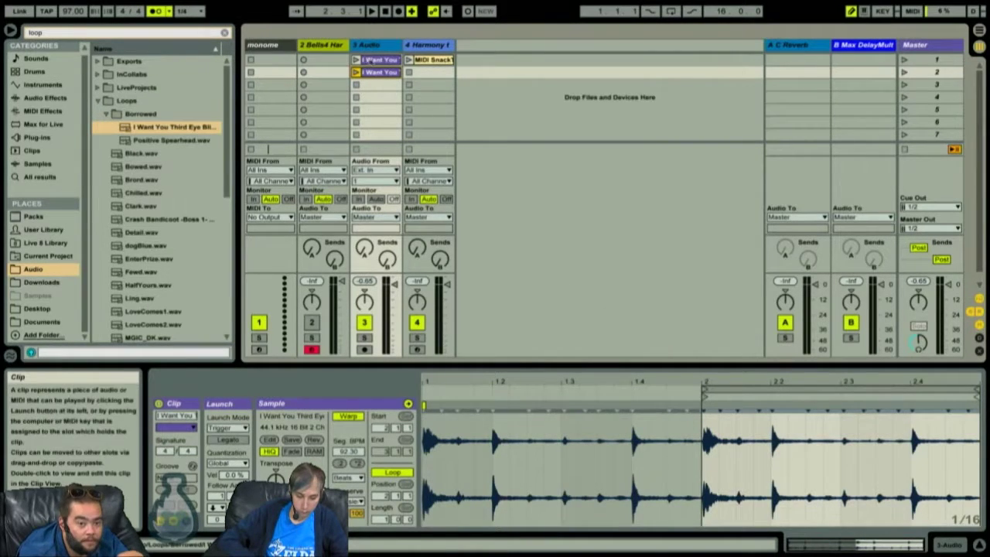
click(359, 61)
click(358, 61)
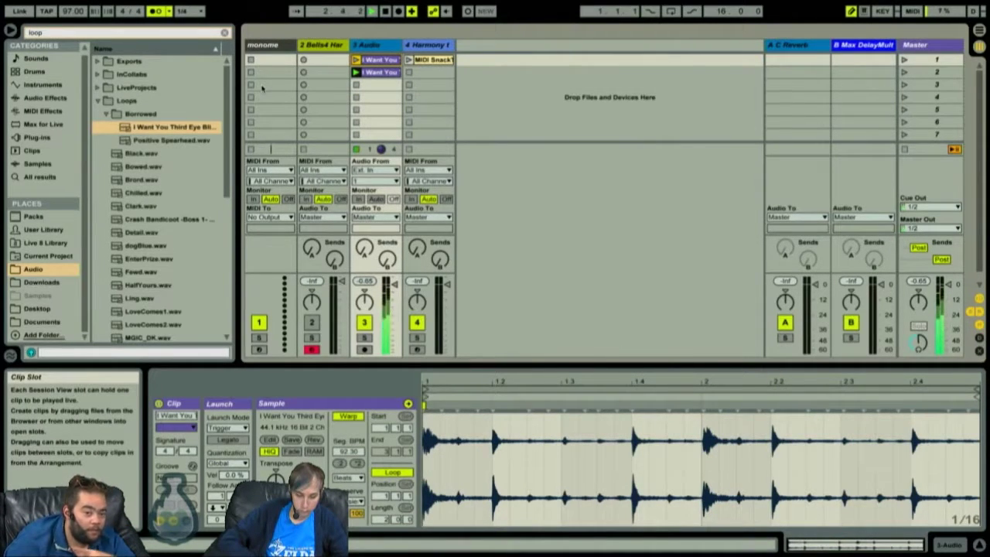
key(space)
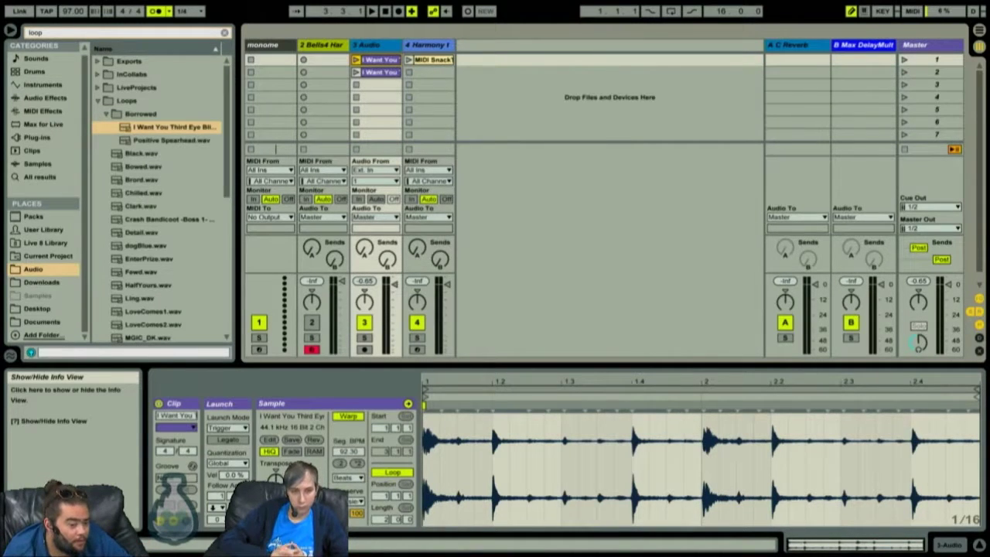
Step: Hide the Info View help panel so the I Want You clip details show again
click(10, 355)
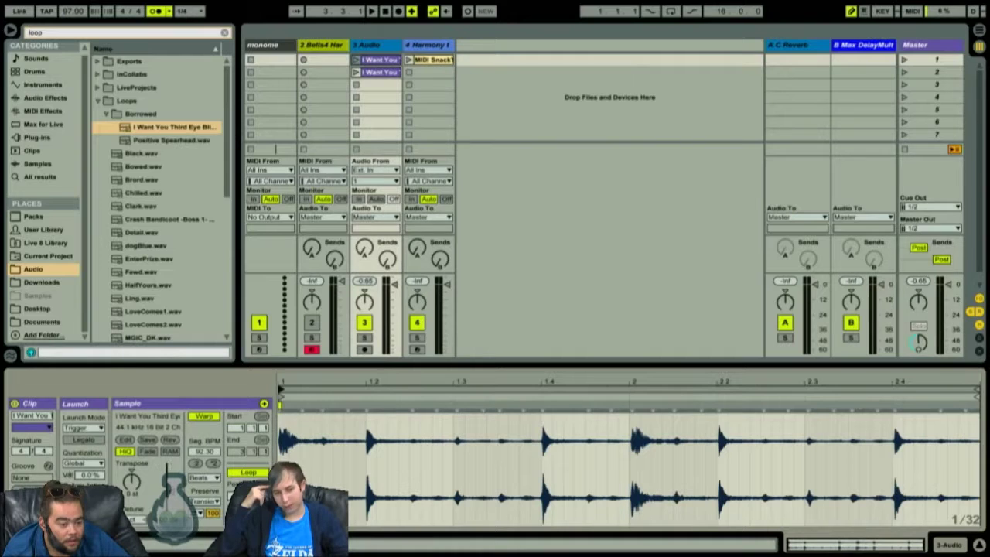
Step: Try the clip's launch modes, first Toggle and then settling on Repeat
click(86, 462)
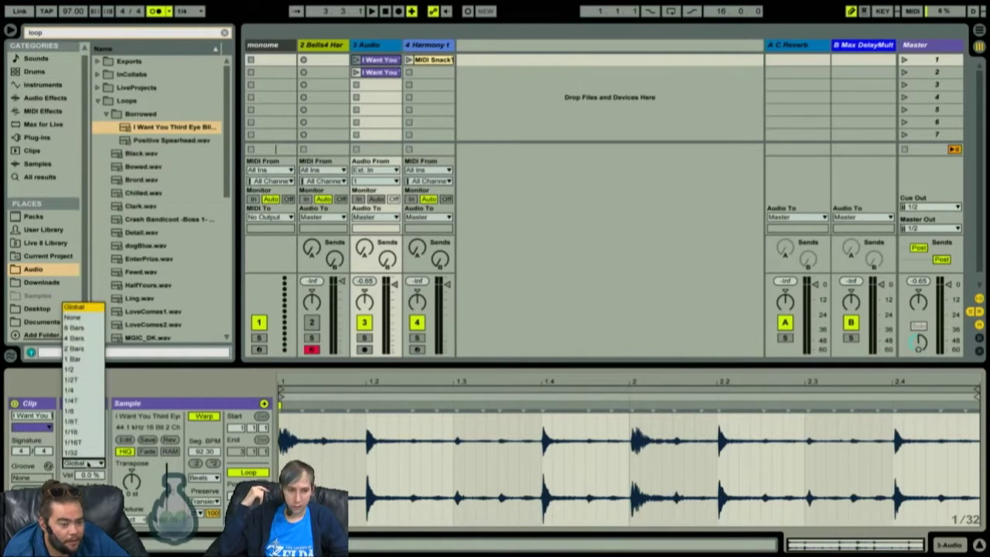
click(144, 482)
click(87, 429)
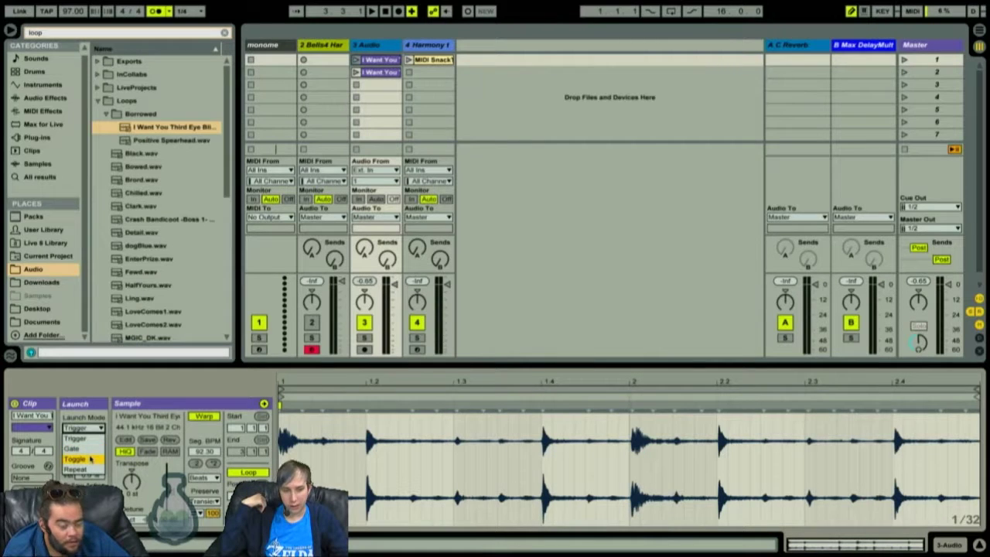
click(91, 459)
click(97, 429)
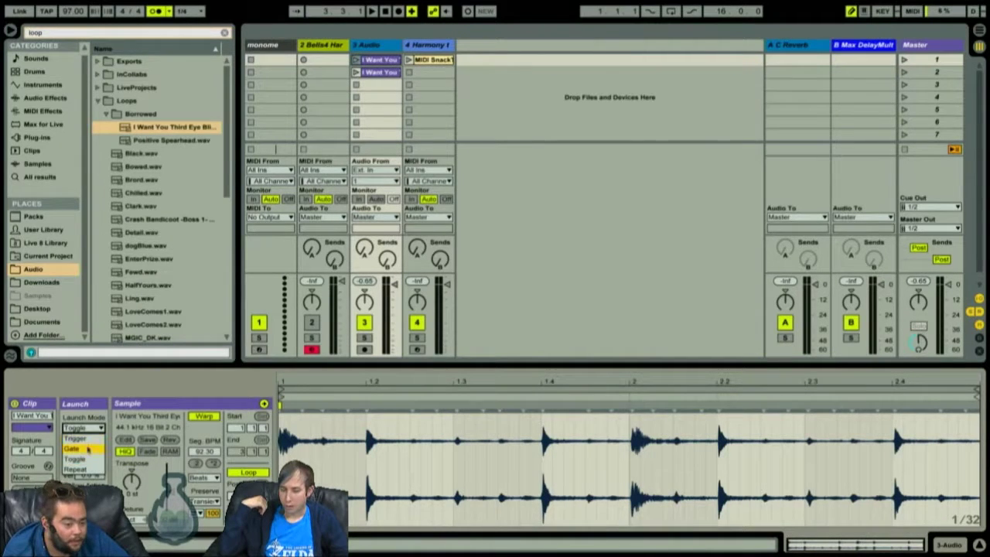
click(86, 468)
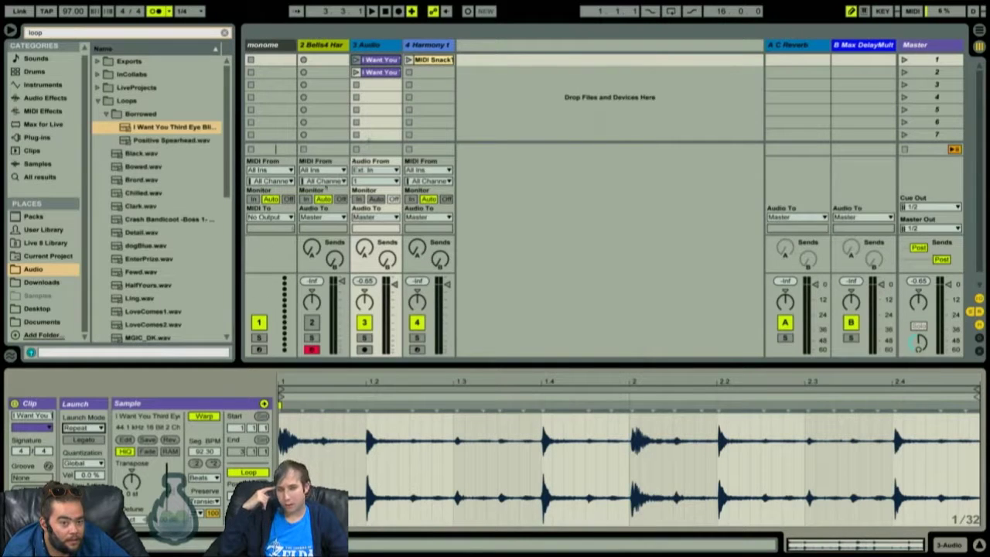
Step: Duplicate the second I Want You clip into the slot below and give it a follow action
click(385, 72)
key(ctrl+d)
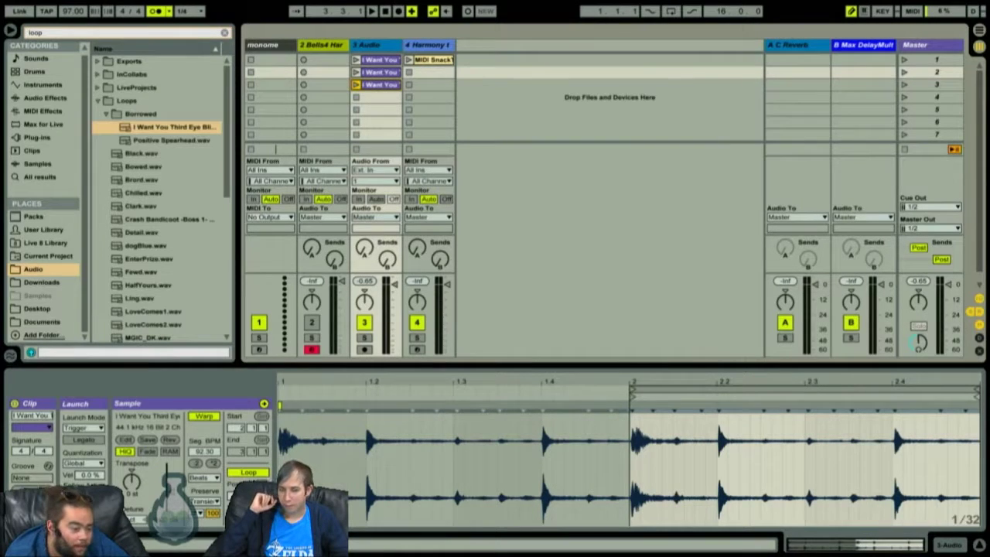
click(104, 486)
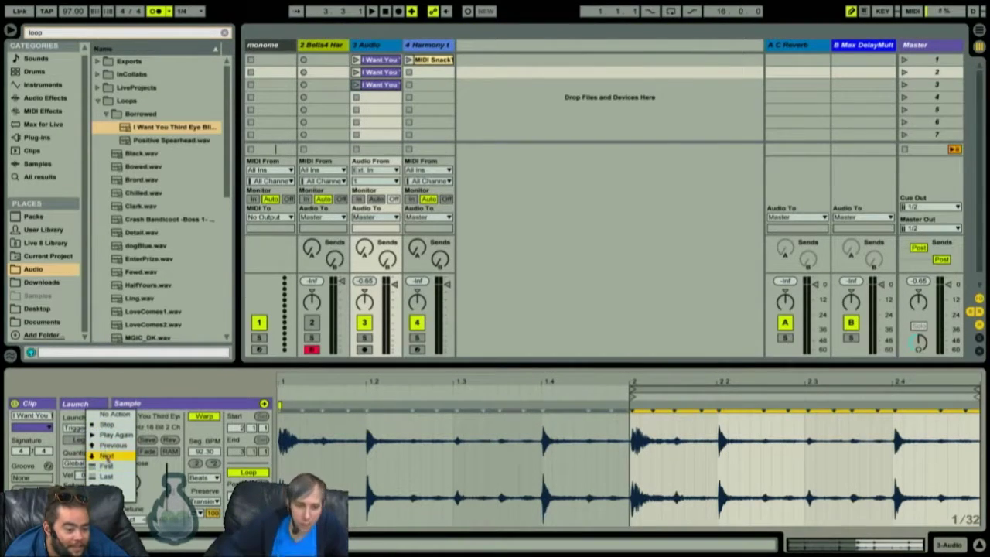
click(109, 466)
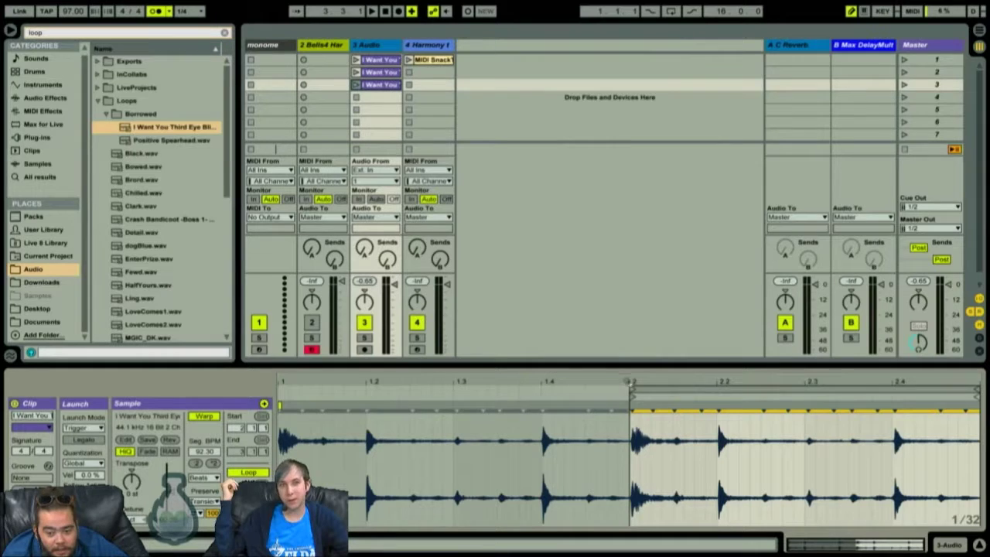
Step: Move the new clip's loop start to bar 1.1, halve Seg BPM to 46.15, and launch the first clip
drag(633, 387, 280, 387)
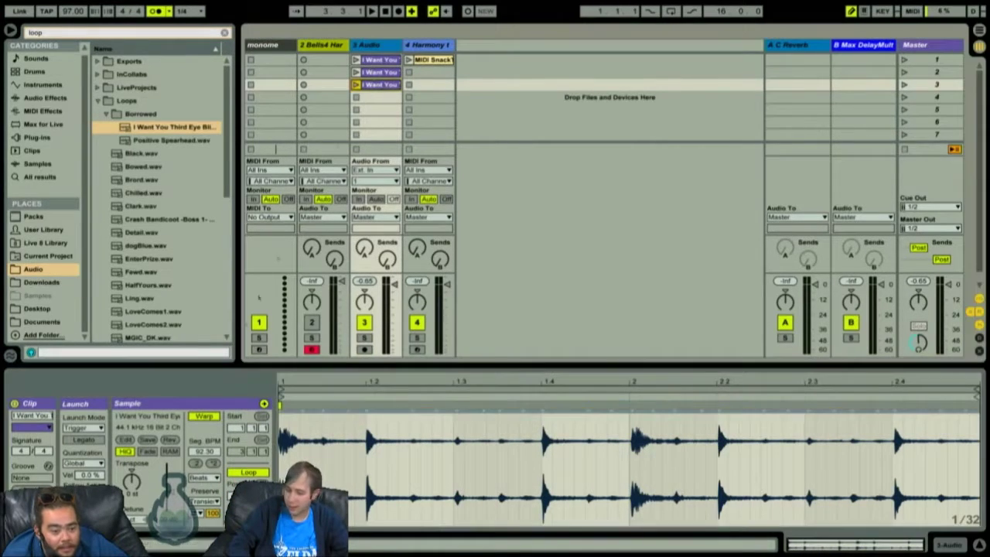
click(196, 463)
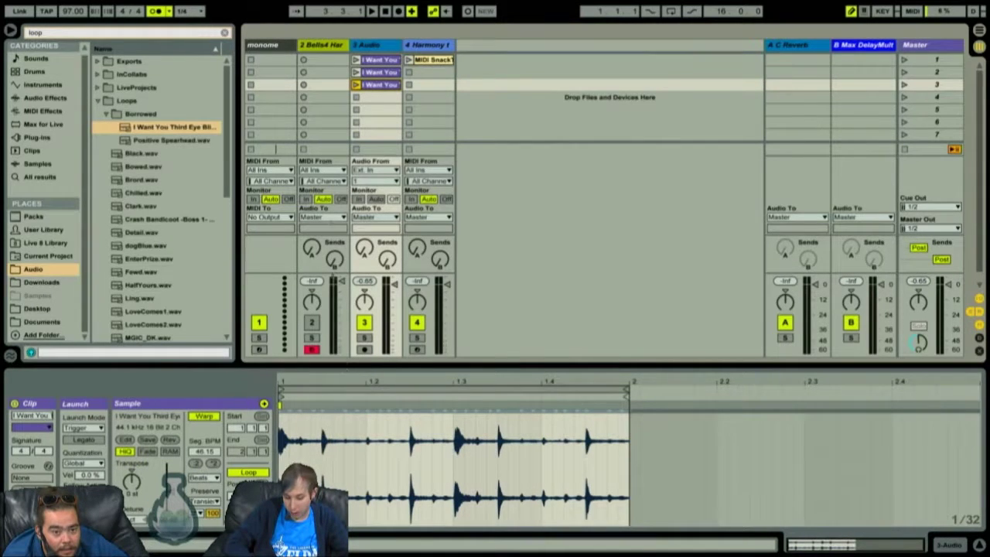
click(356, 60)
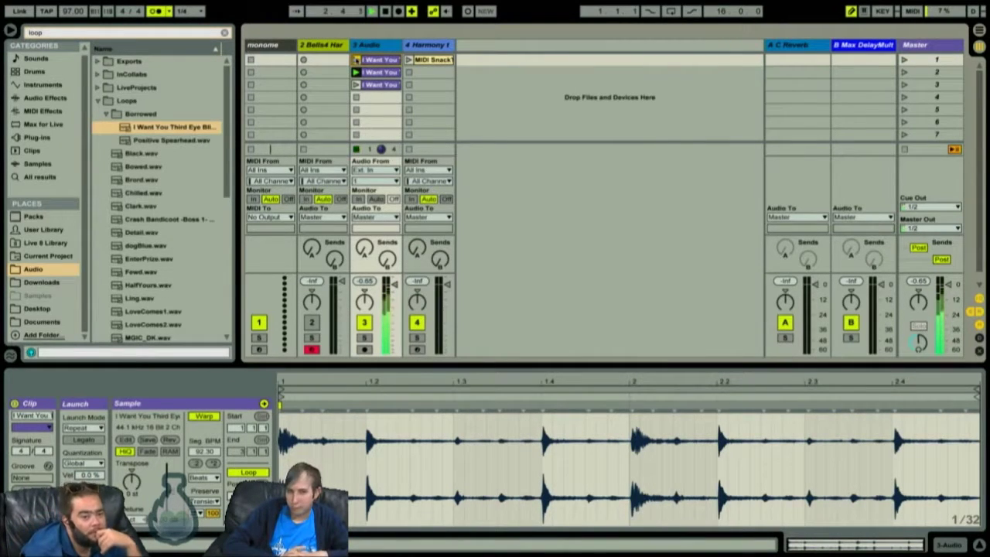
click(356, 84)
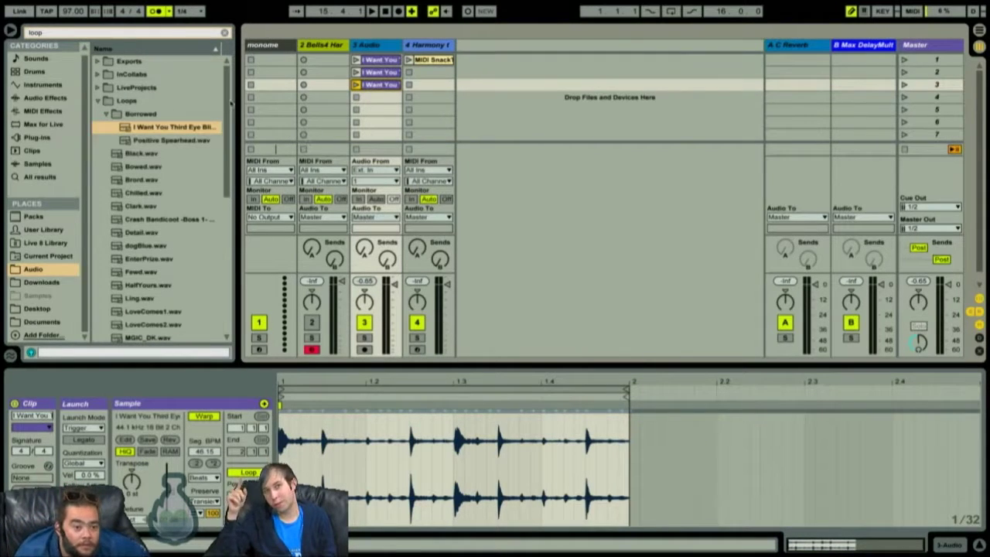
drag(171, 140, 481, 96)
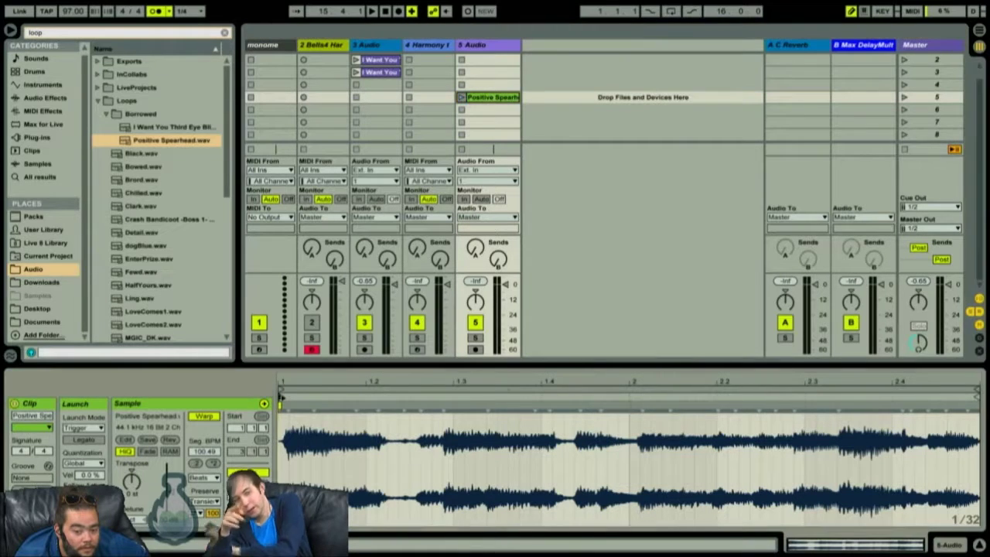
Step: Move Positive Spearhead's start marker to the clip's beginning, play it, then stop playback
drag(377, 397, 281, 397)
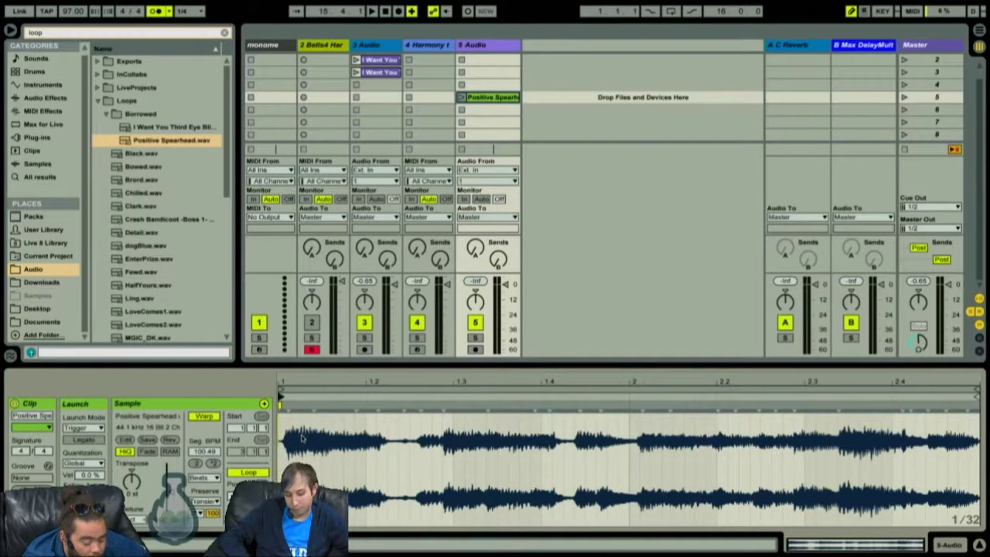
key(Return)
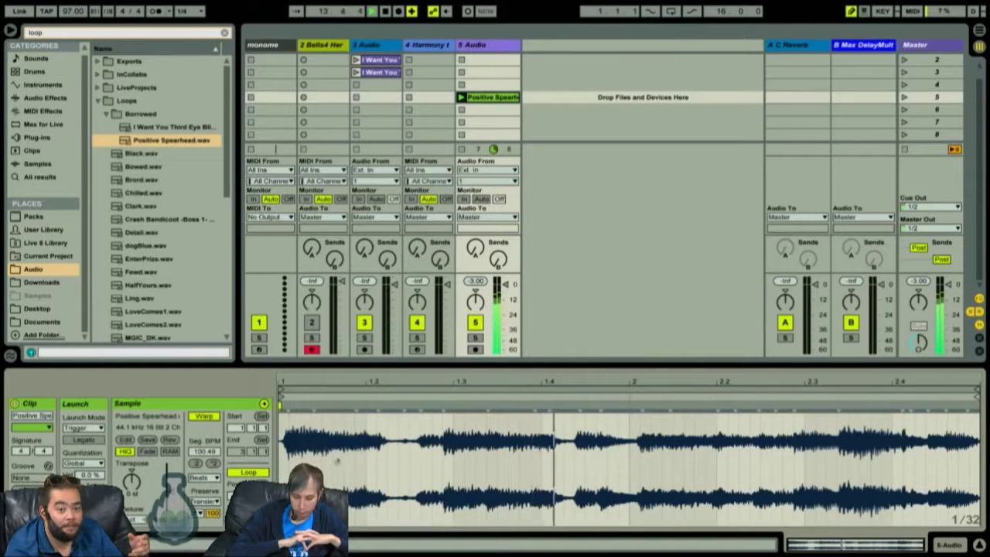
key(space)
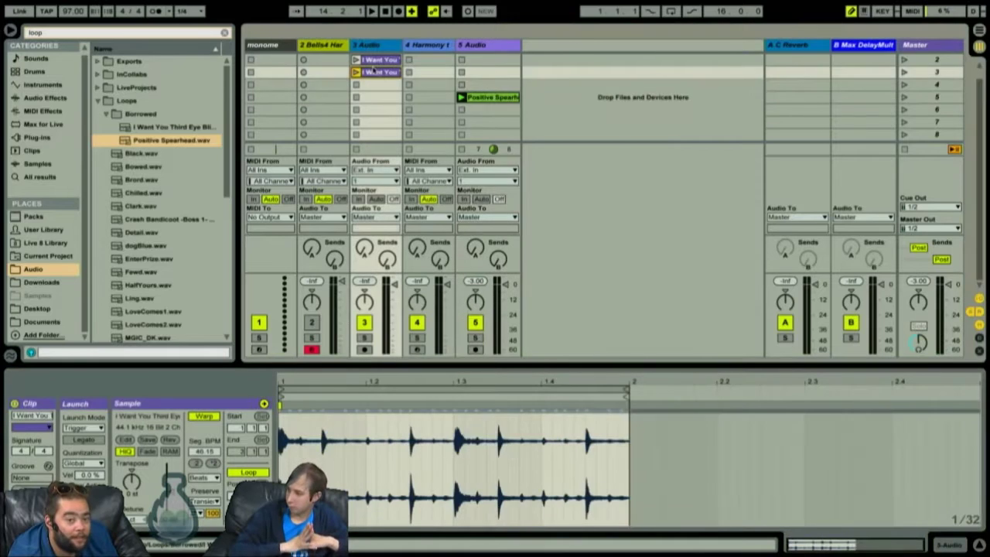
Step: Select the third I Want You clip's loop region, restart playback, and collapse the Loops folder
scroll(373, 70, up, 1)
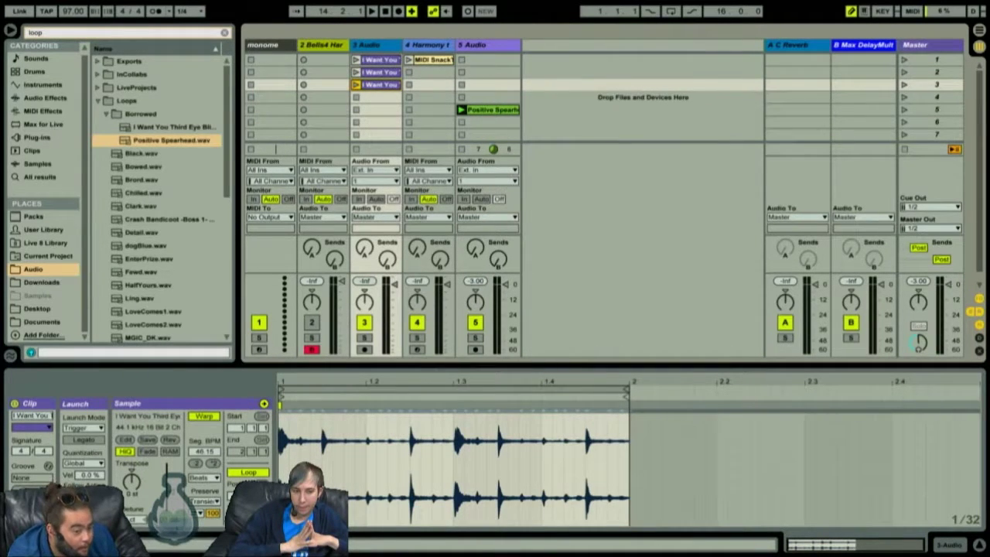
click(280, 404)
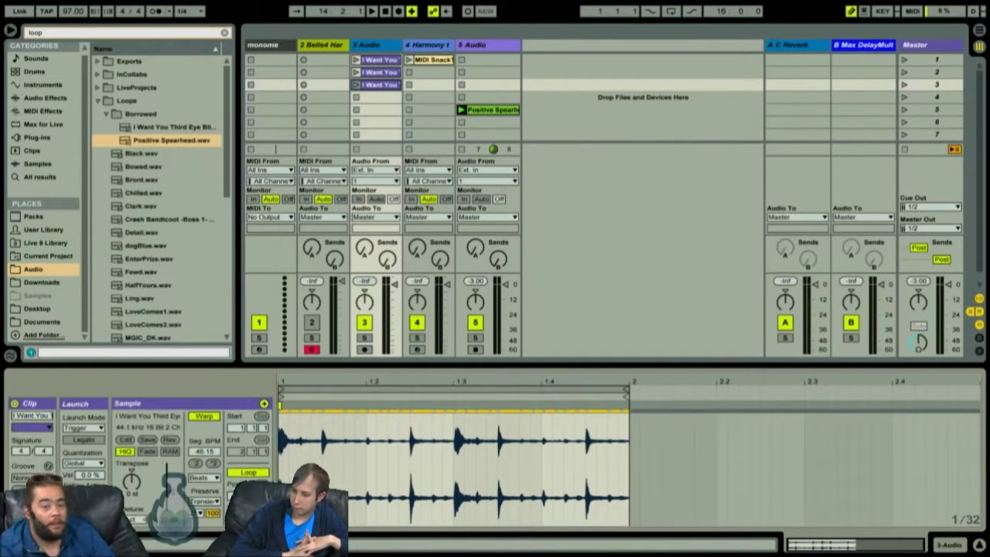
key(space)
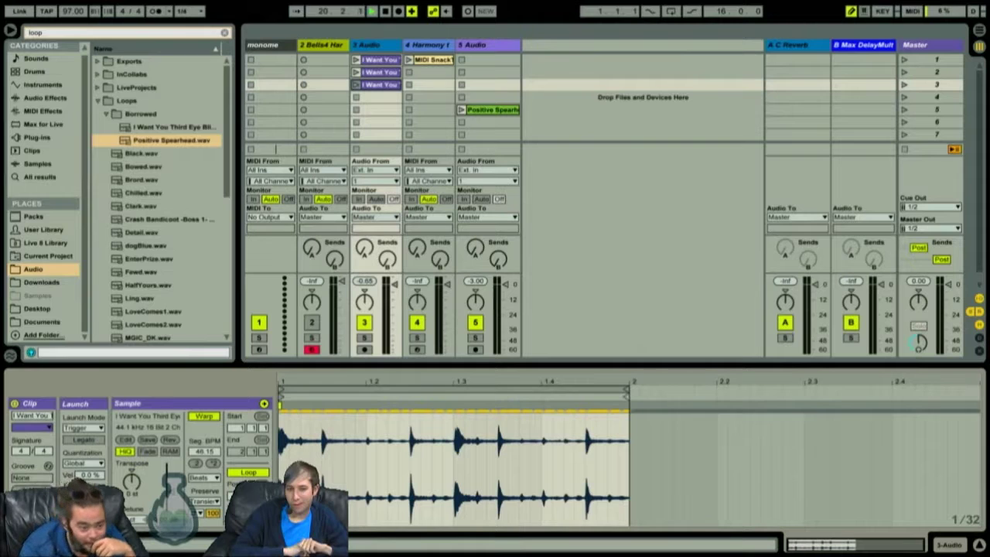
click(98, 101)
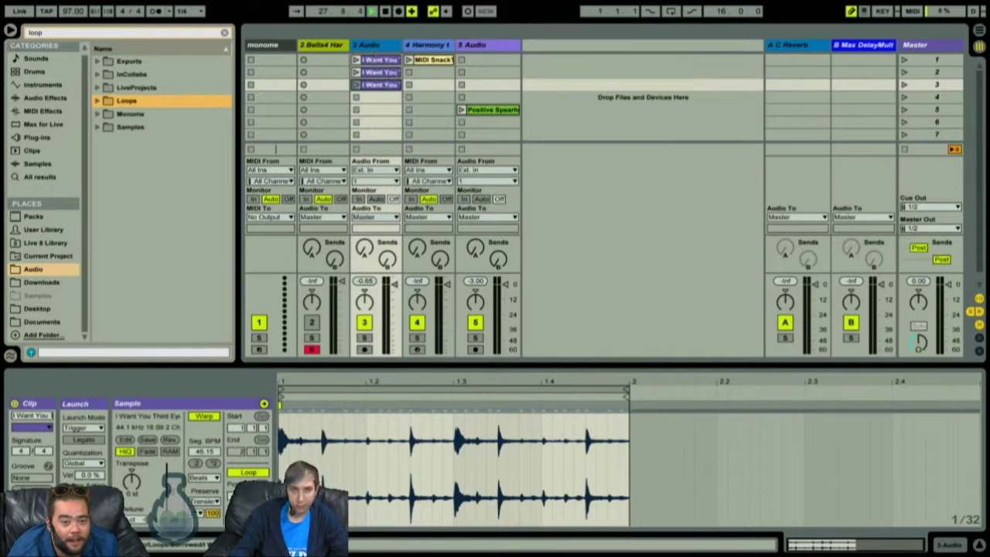
Step: Stop playback, browse from Samples and Loops to the Downloads folder, and clear the search field
click(385, 11)
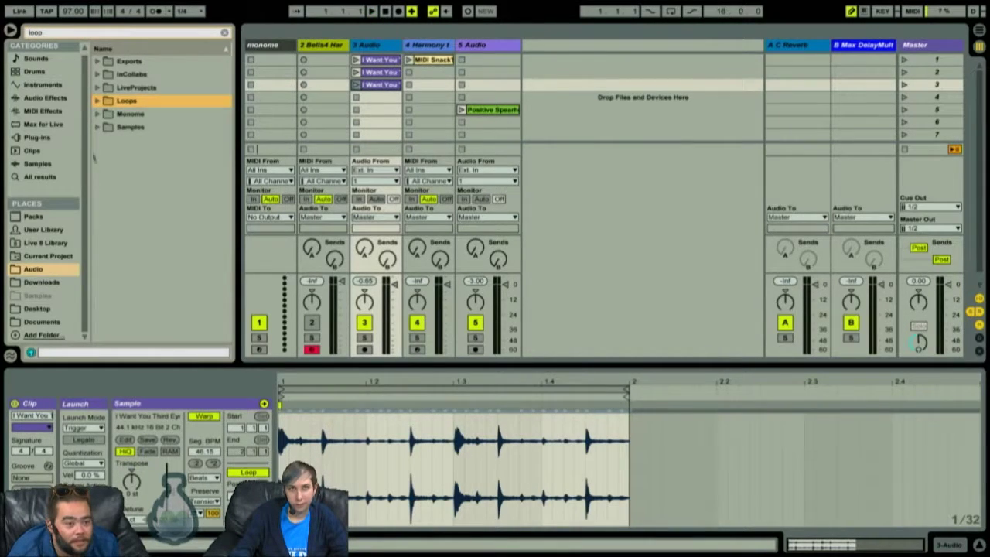
click(137, 126)
key(Up)
key(Up)
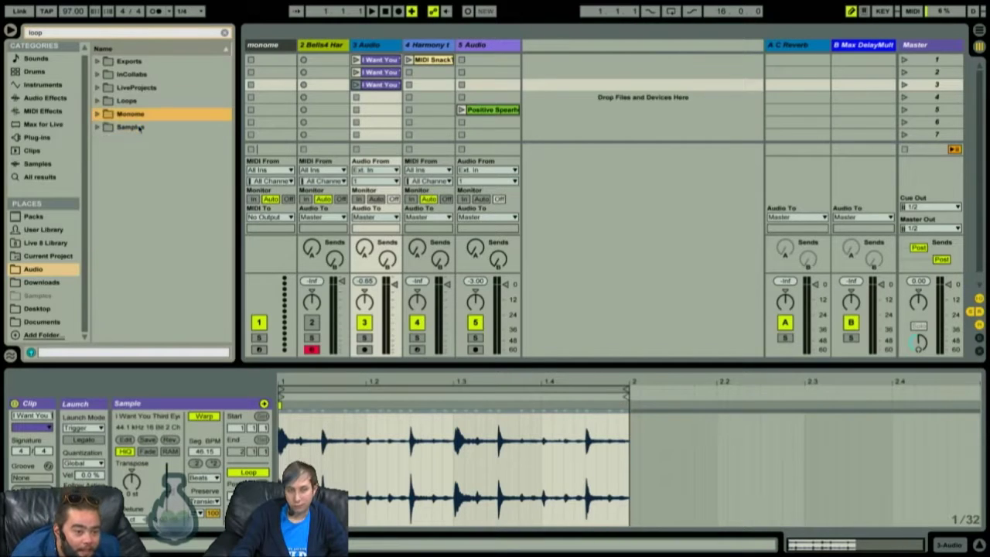
key(Right)
key(Left)
key(Right)
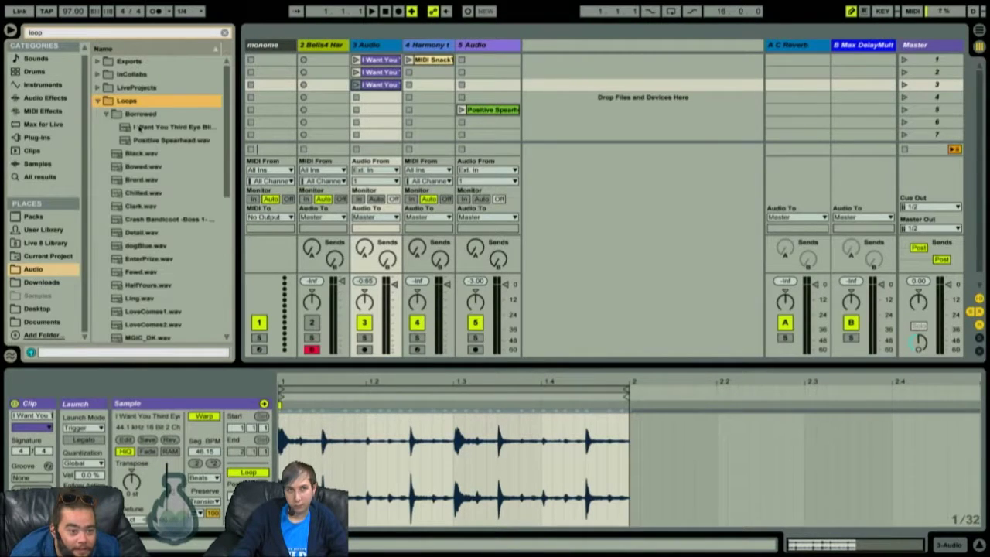
key(Down)
key(Up)
key(Left)
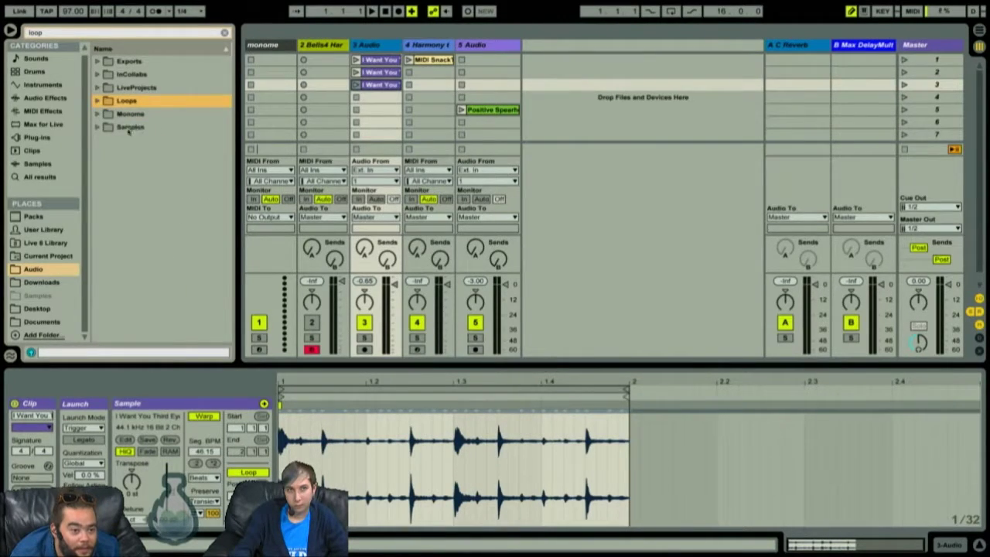
click(47, 284)
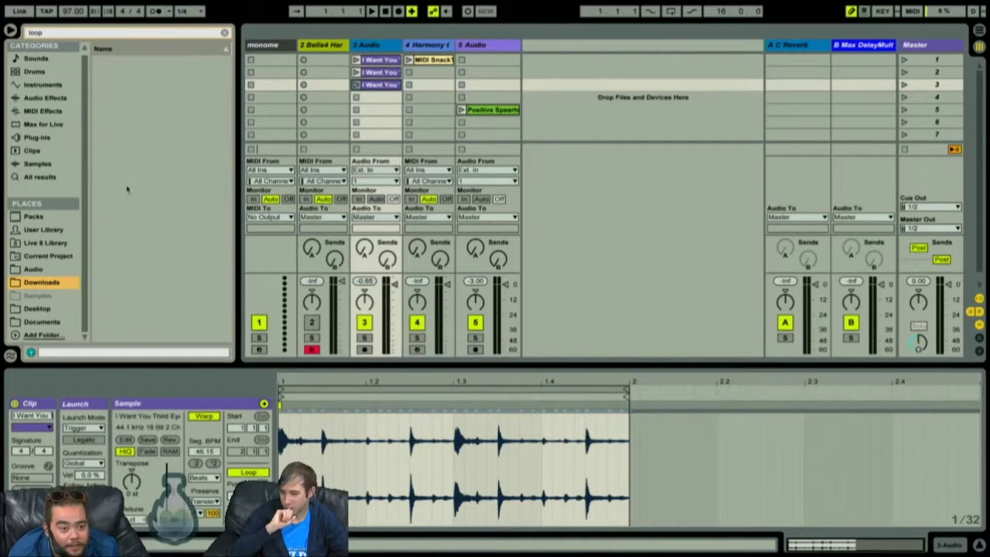
click(225, 32)
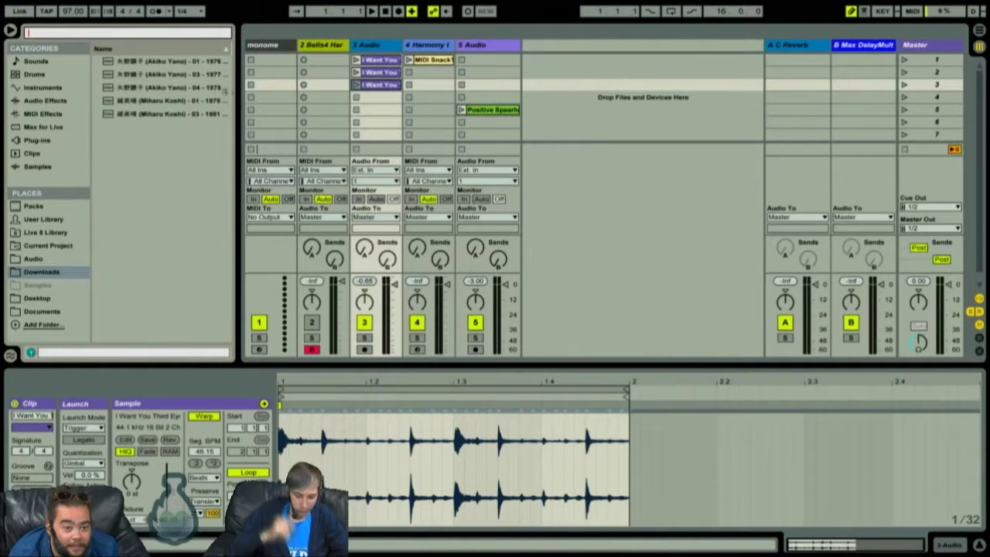
Step: Widen the browser, preview the fourth downloaded album file, and drop it into track 5's first slot
drag(245, 95, 284, 96)
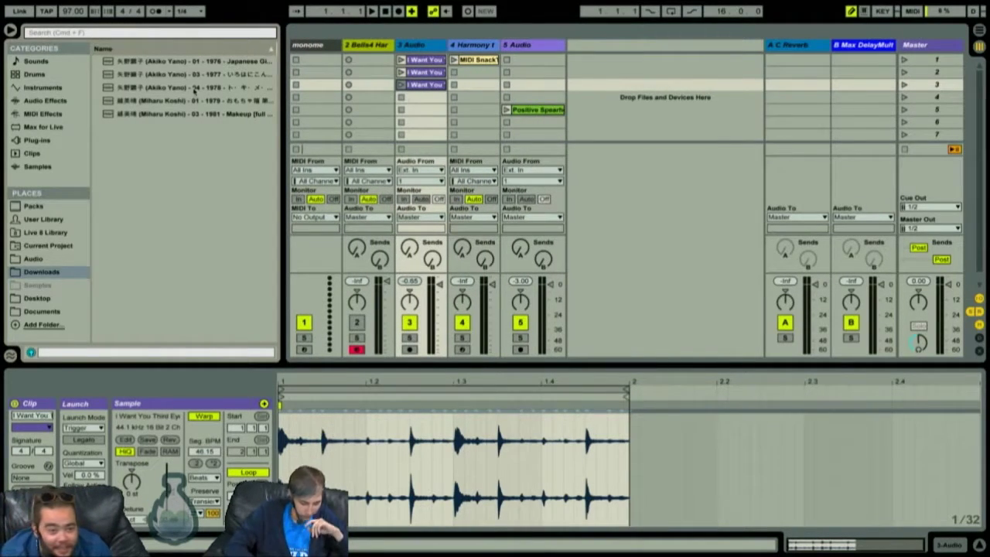
click(194, 90)
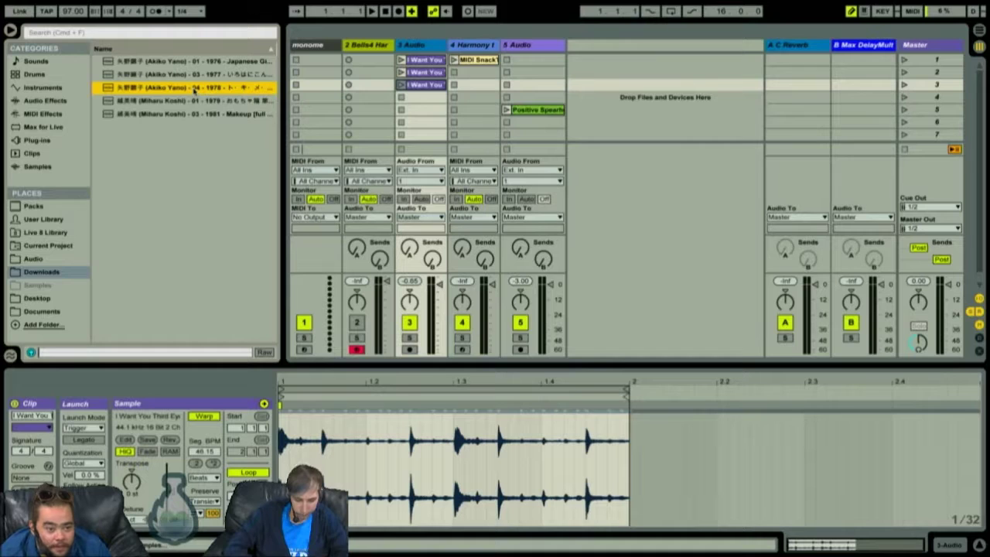
key(space)
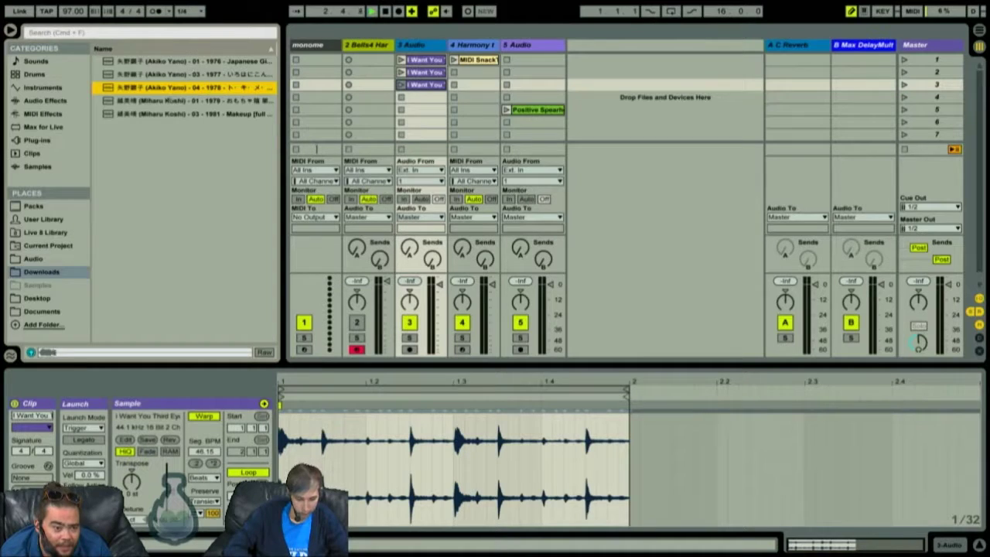
drag(180, 89, 544, 66)
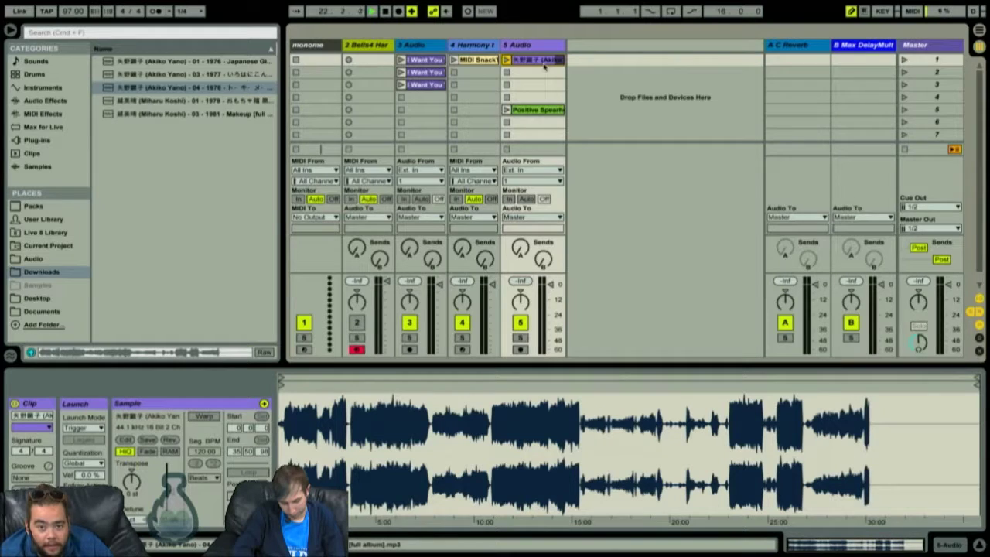
key(Tab)
Step: Place the album clip on track 5's timeline and audition it from bar 9
drag(546, 70, 301, 245)
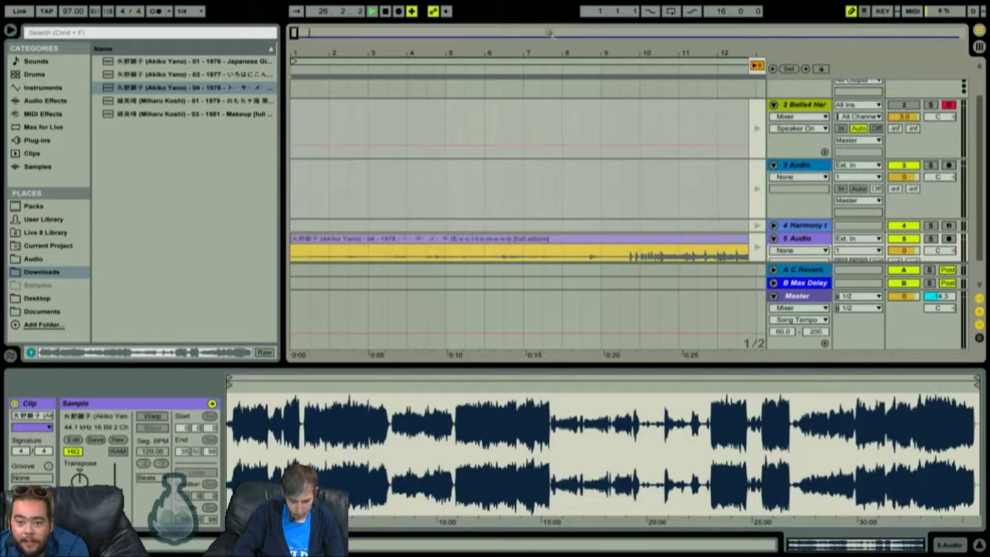
click(757, 66)
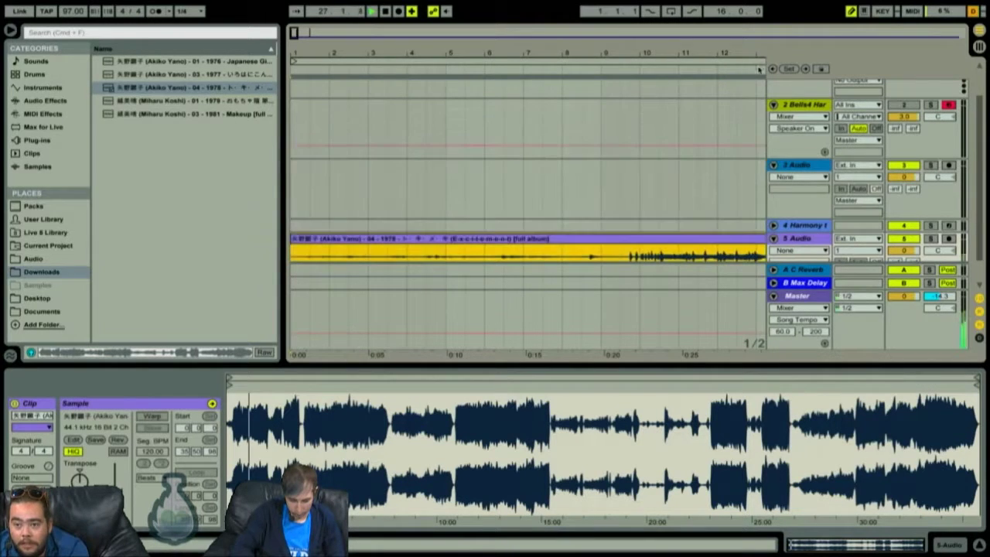
scroll(570, 193, up, 2)
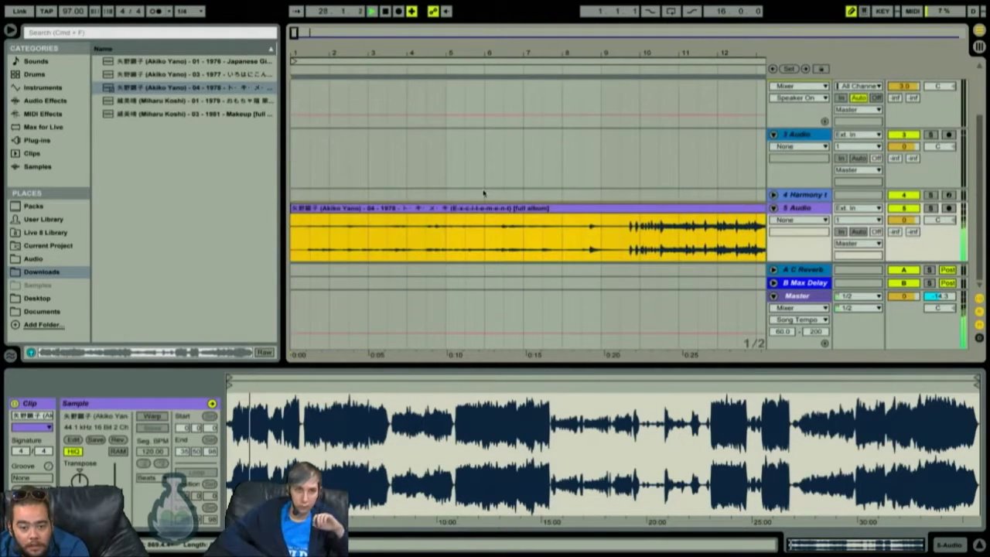
key(space)
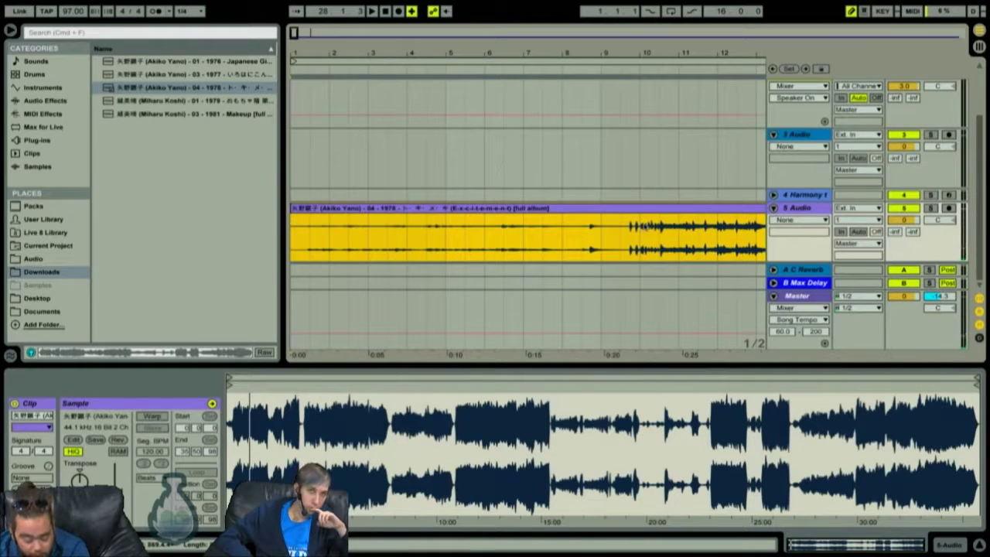
click(621, 231)
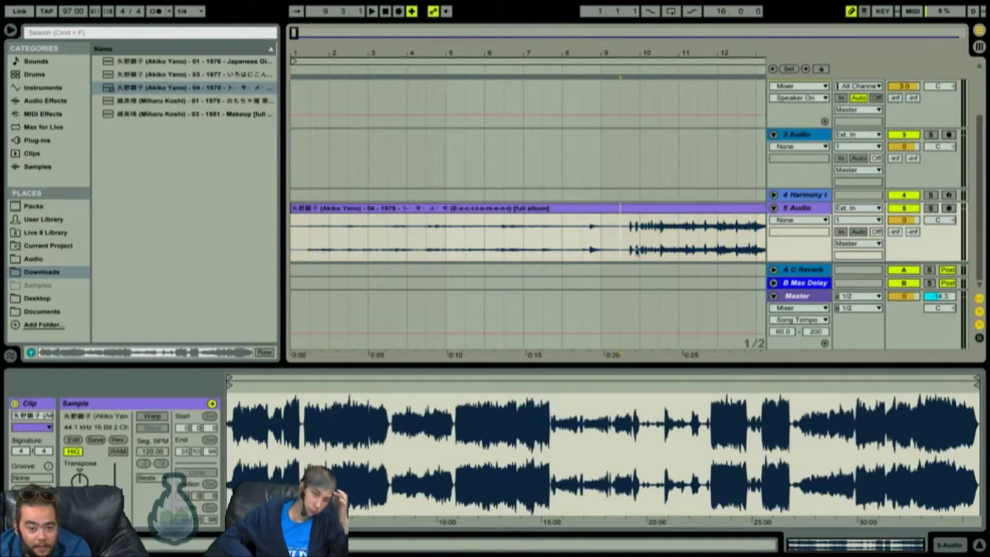
key(space)
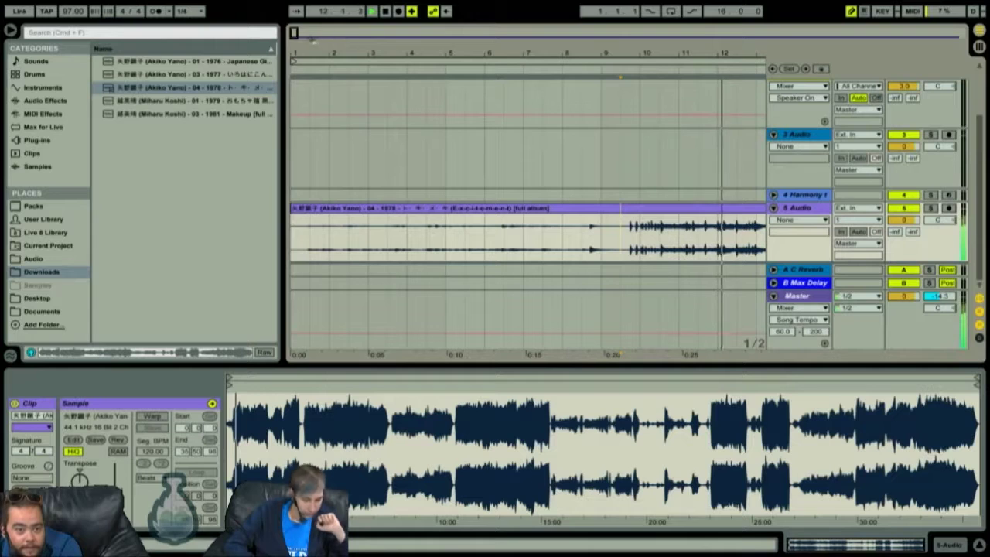
Step: Zoom out and audition the song again from around bar 35
click(536, 163)
drag(325, 40, 325, 35)
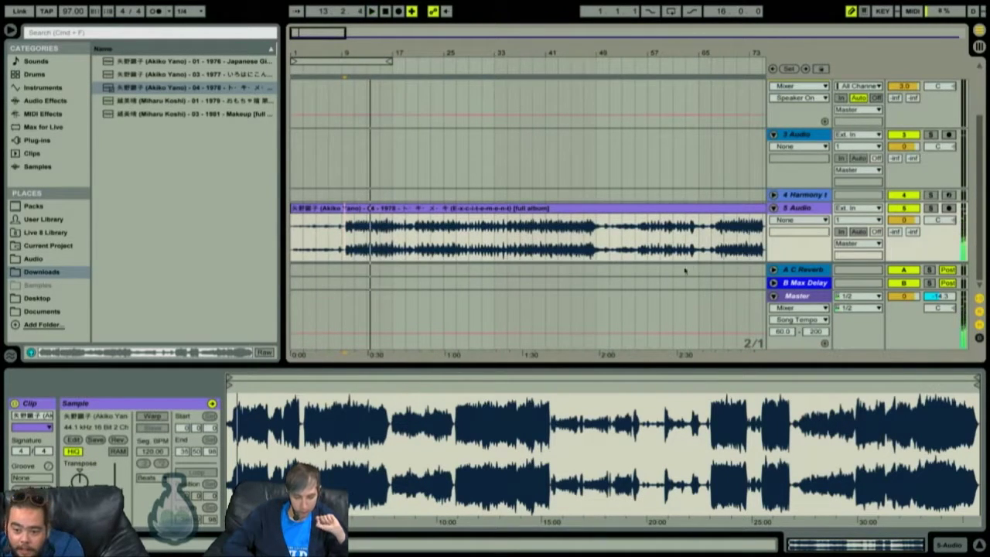
key(space)
click(712, 252)
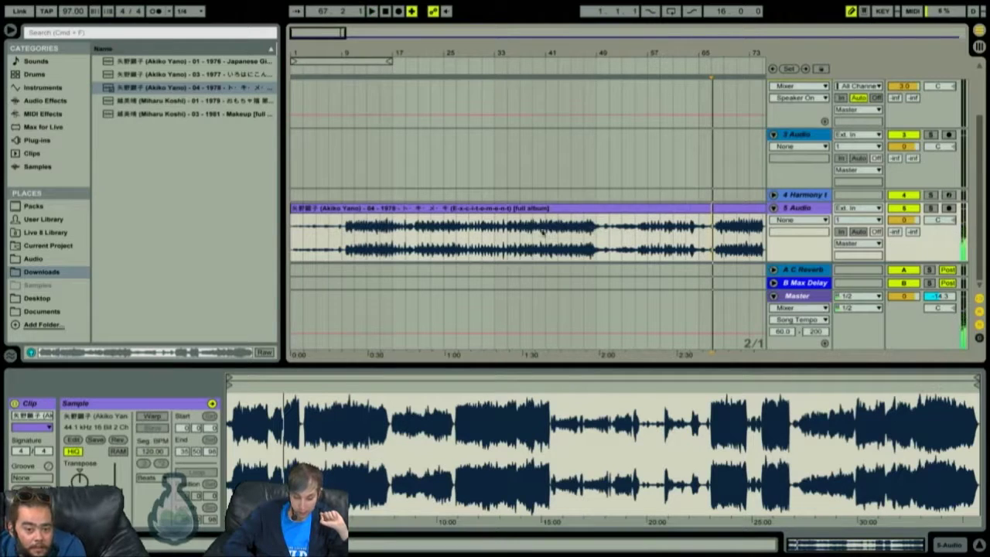
click(508, 227)
key(space)
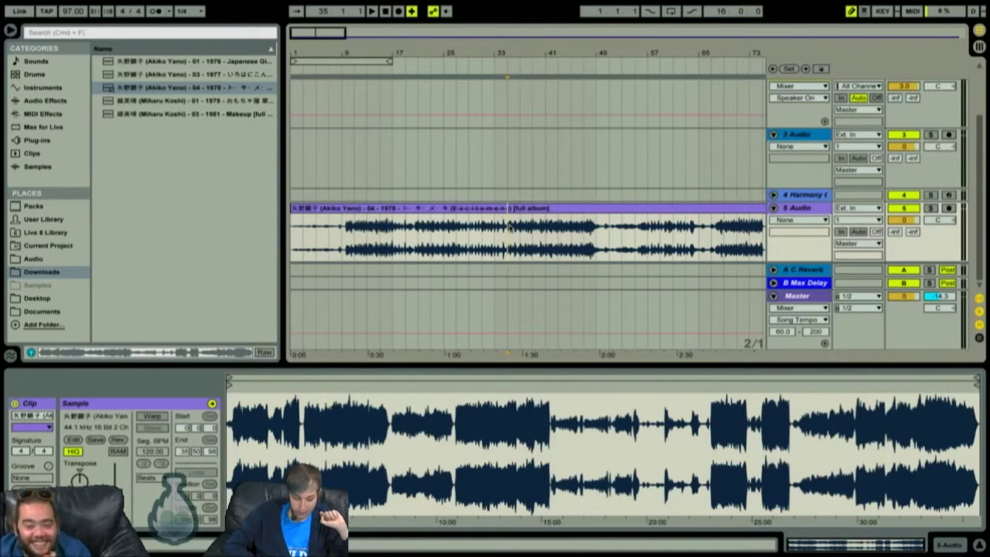
key(space)
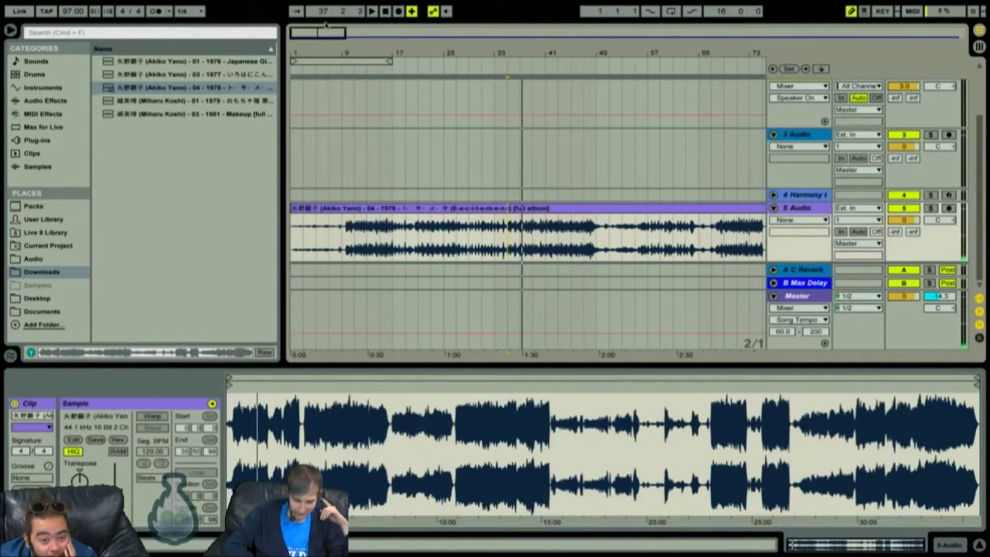
Step: Jump playback to bars 97 and then 193, and zoom out to show the entire song
key(minus)
key(minus)
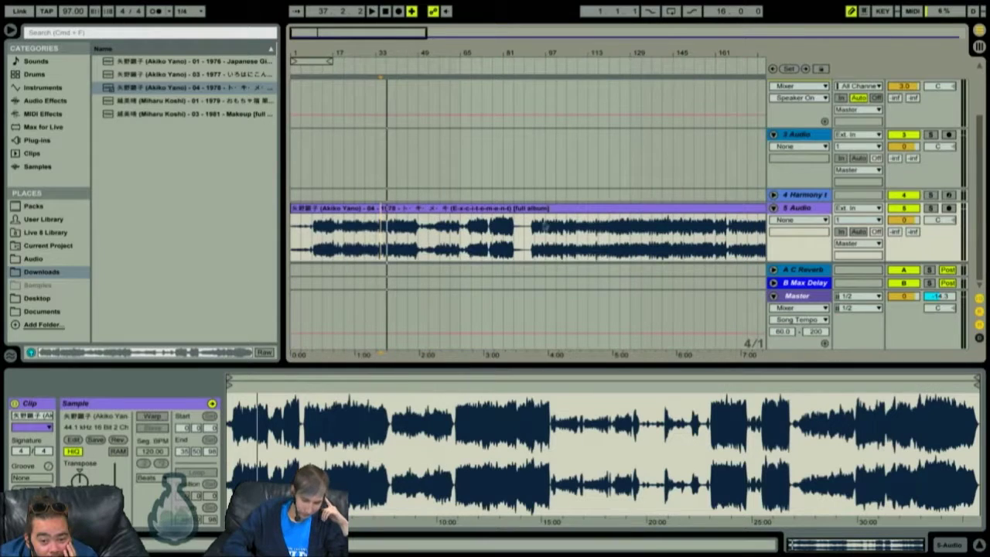
click(546, 63)
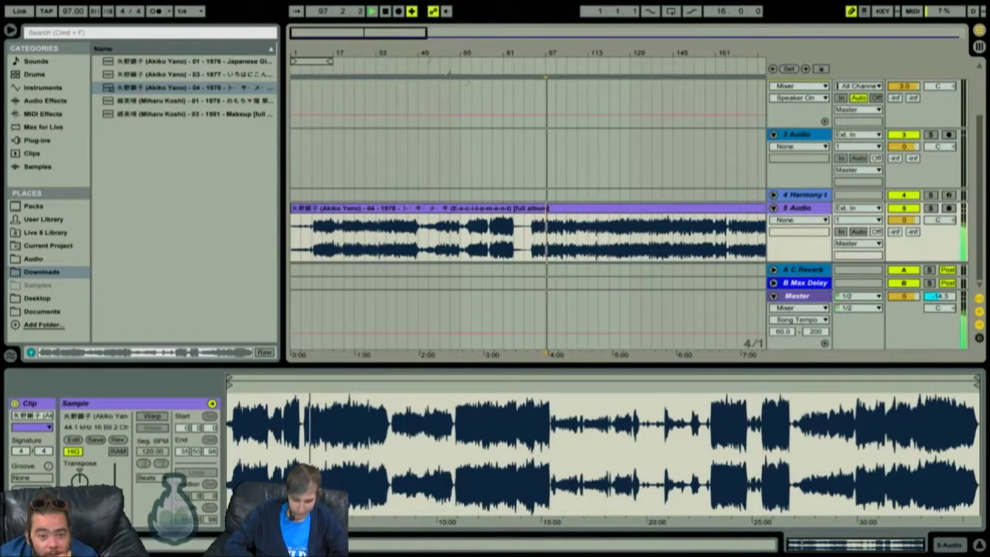
key(minus)
key(minus)
key(minus)
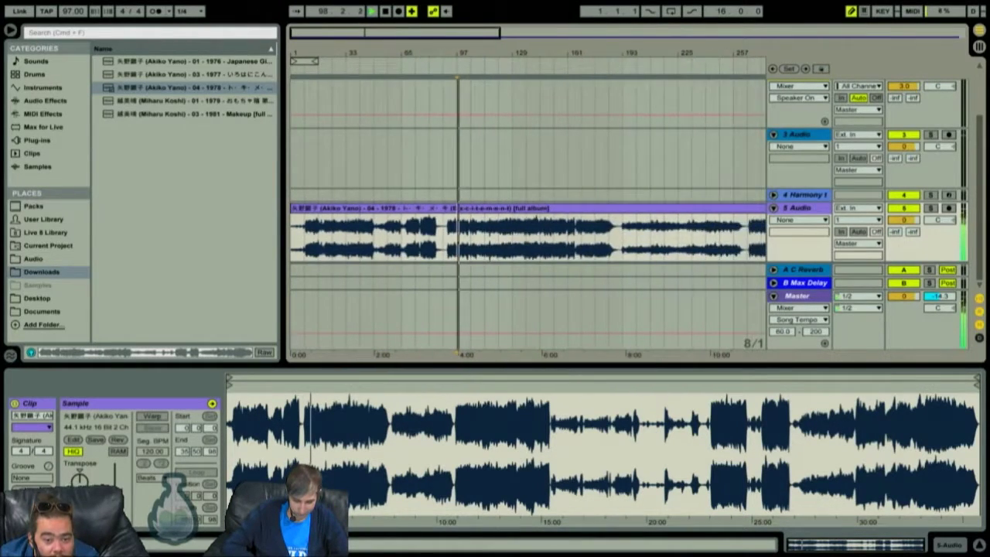
click(598, 224)
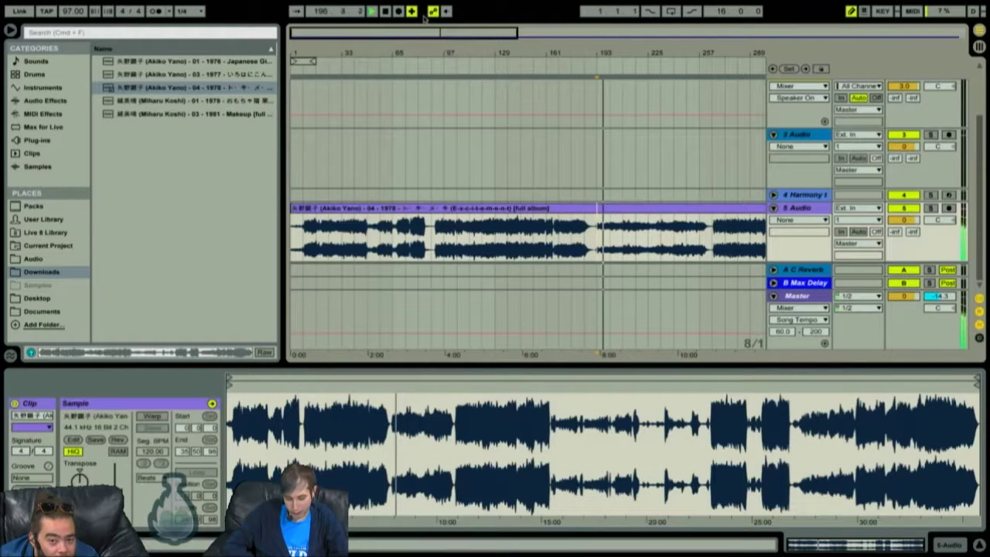
drag(443, 32, 443, 17)
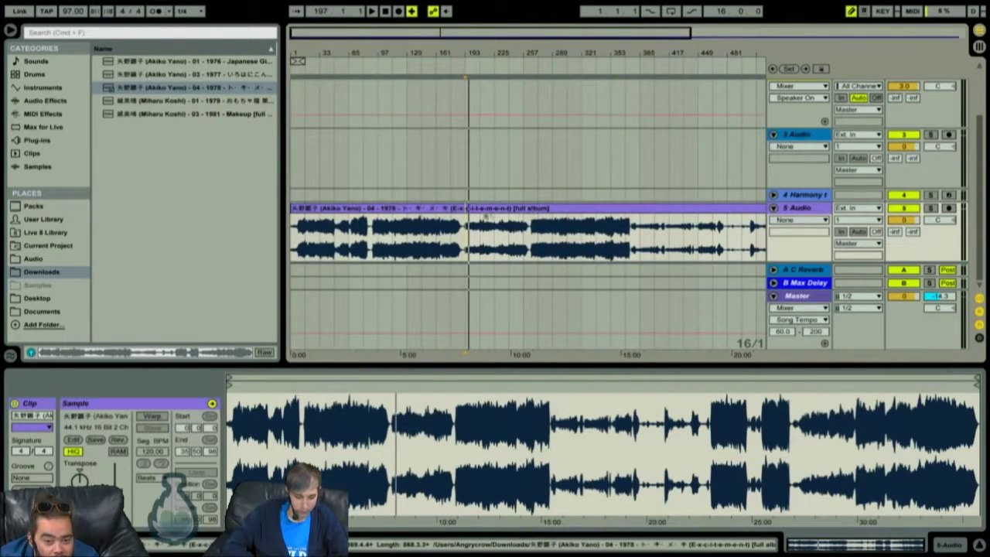
Step: Play the song from bar 265 and select the range from bar 265 to about bar 377
drag(458, 41, 458, 67)
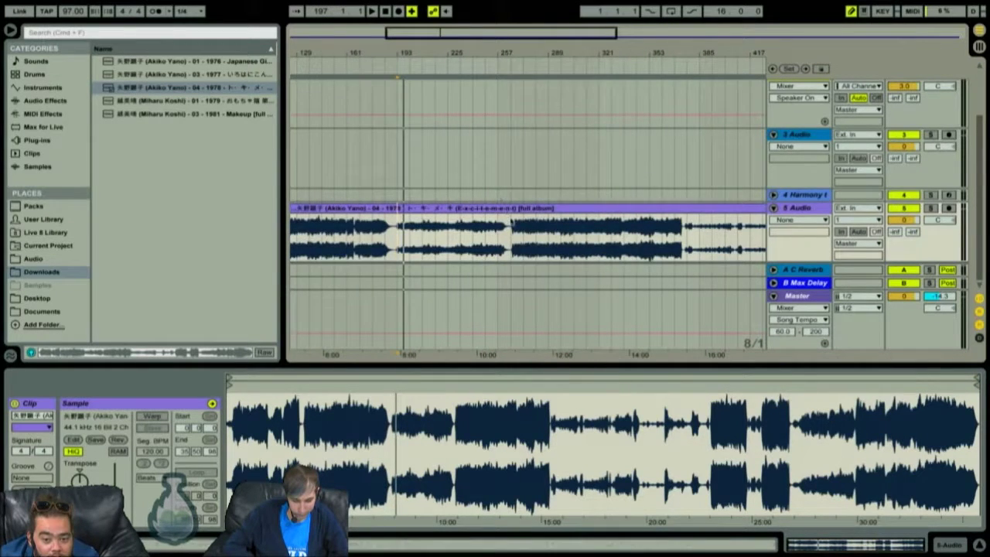
click(510, 223)
key(space)
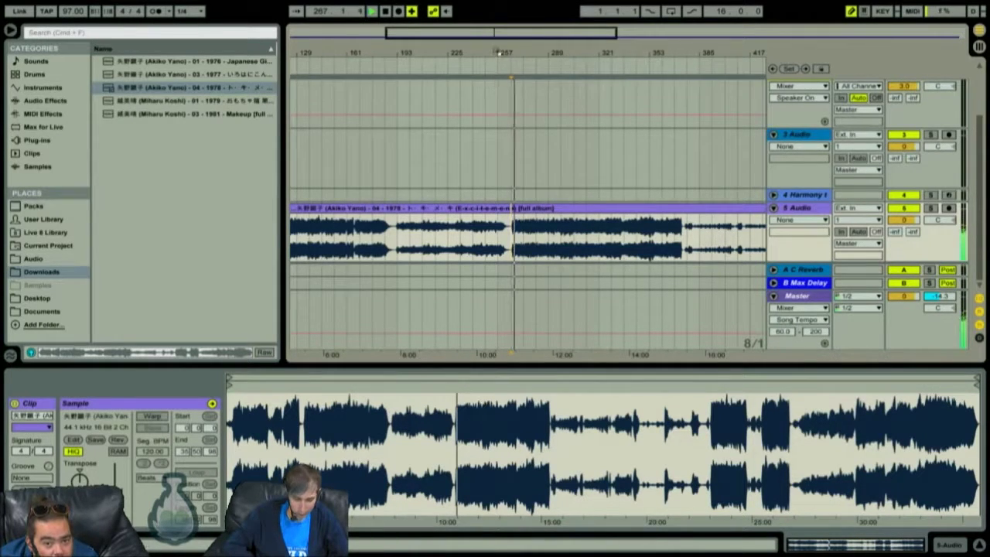
drag(496, 34, 524, 39)
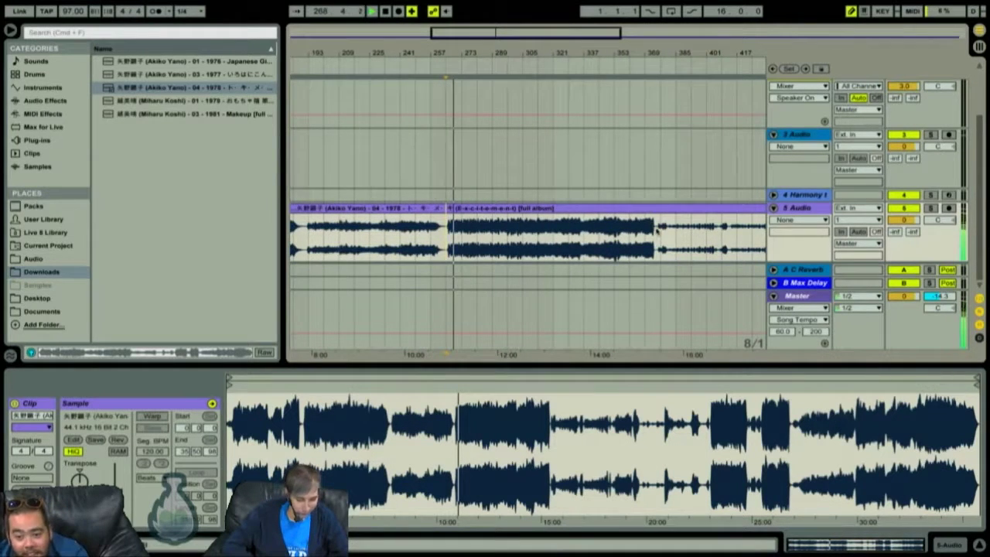
click(657, 231)
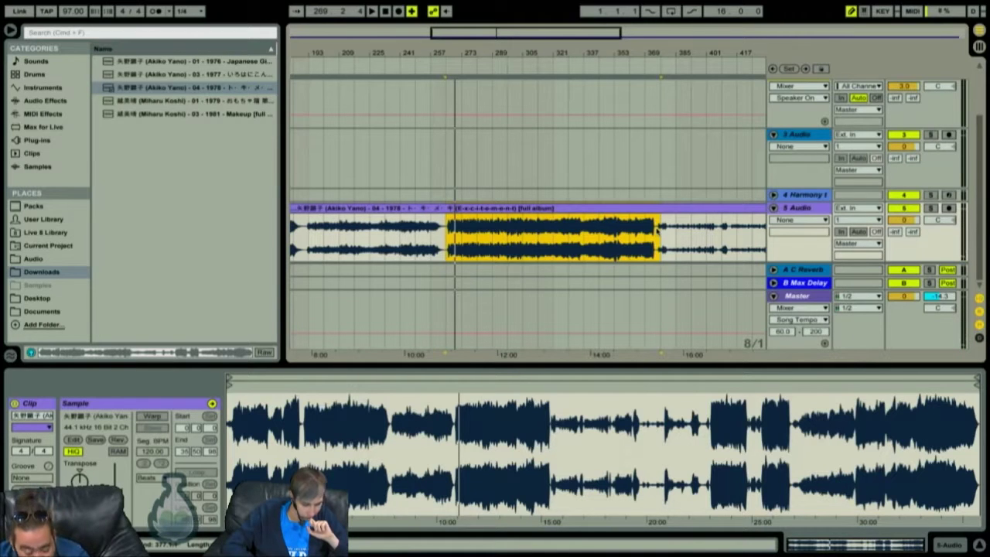
Step: Split bars 265–377 into their own clip with Cmd+E and consolidate it via Edit > Consolidate
key(super+e)
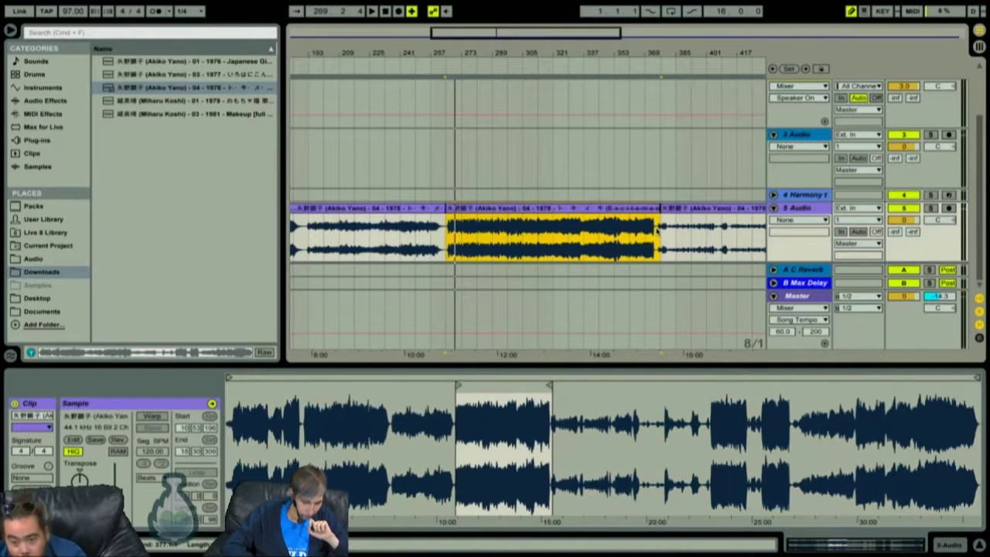
right_click(629, 209)
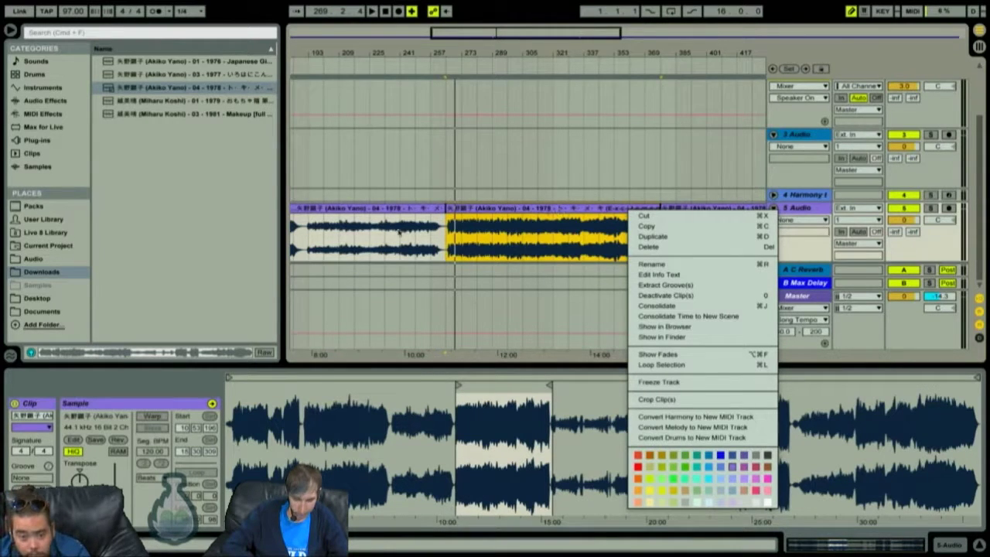
key(Escape)
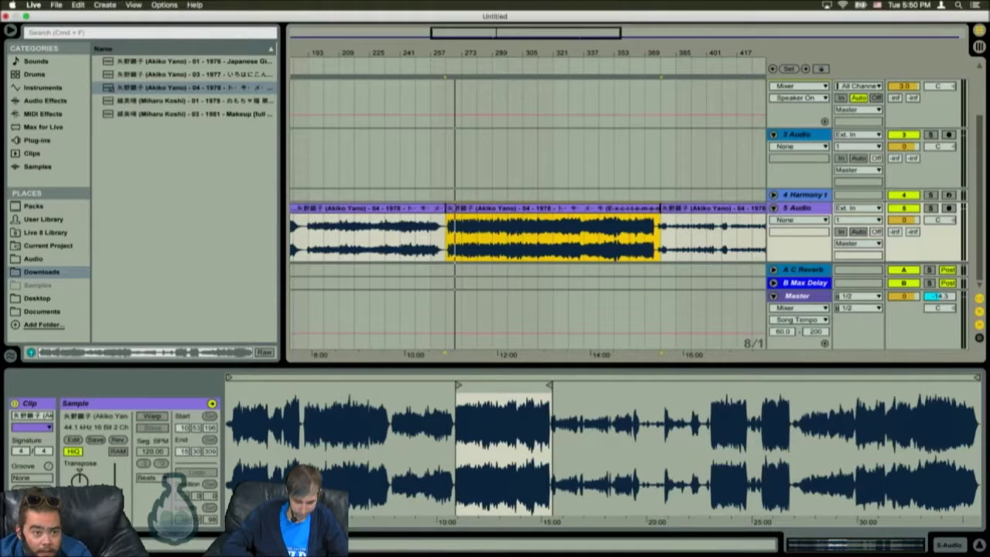
click(78, 5)
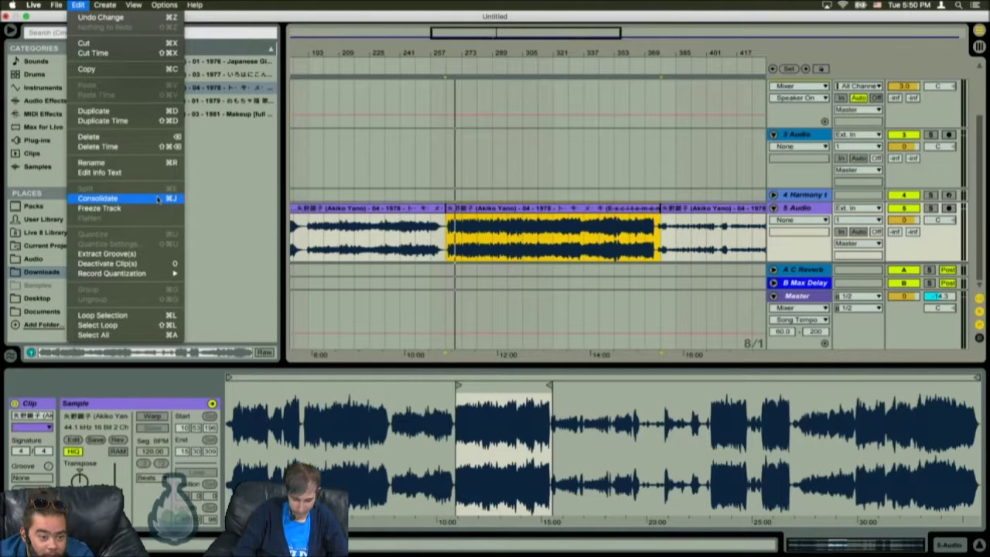
click(158, 200)
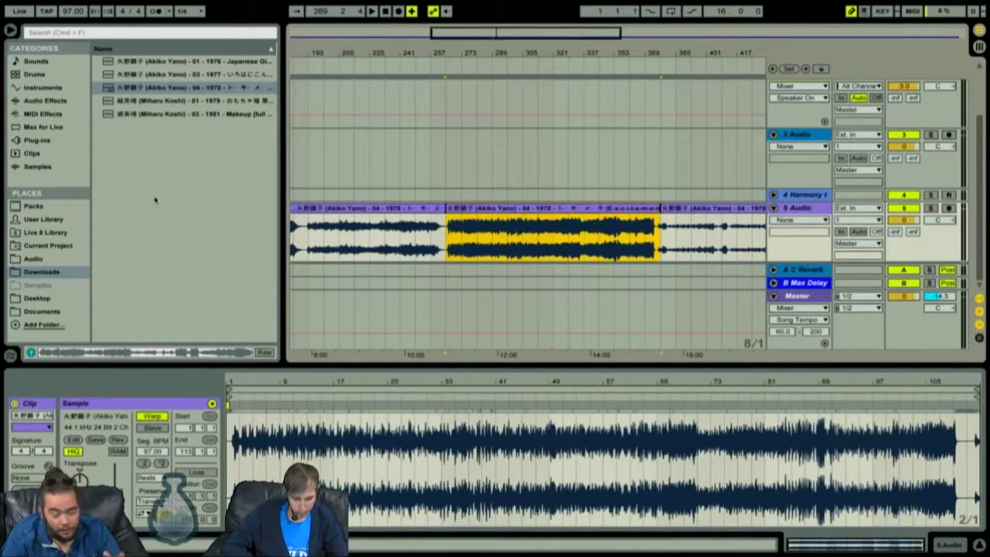
Step: After consolidation finishes, select the clip following the new 97 BPM middle section
click(724, 211)
Step: Delete the clips on either side of the consolidated section and shift the remaining clip slightly earlier
click(424, 210)
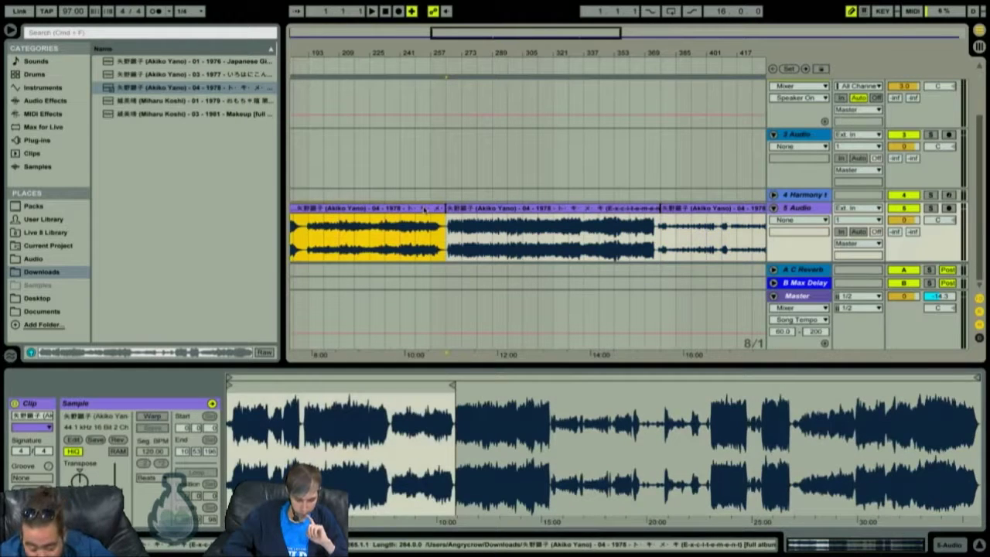
key(Delete)
click(714, 211)
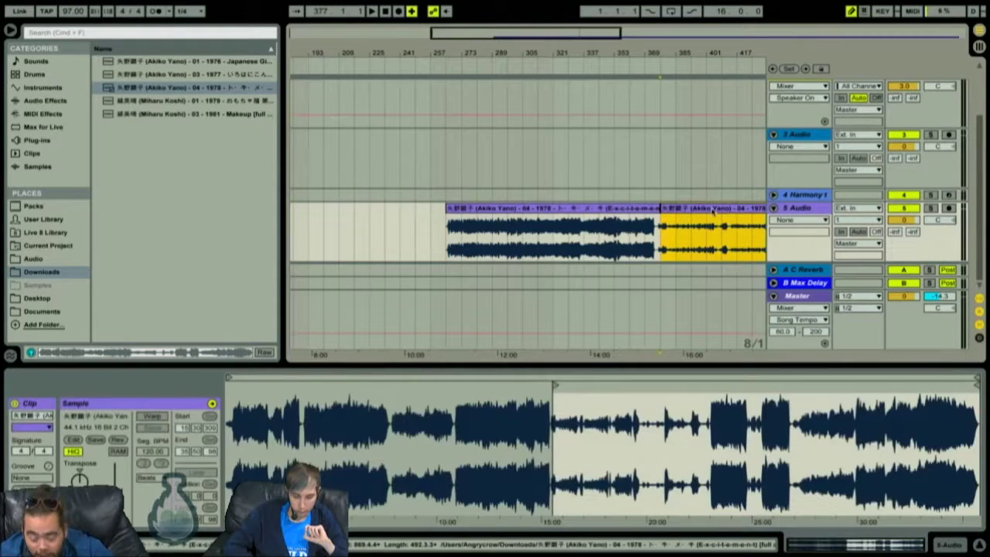
key(Delete)
click(468, 218)
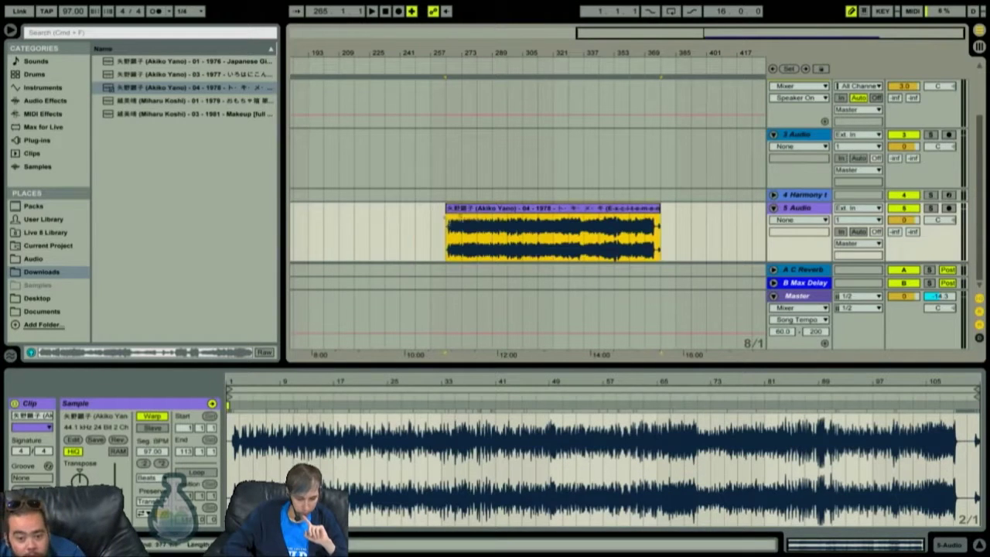
drag(456, 210, 412, 210)
Step: Launch the consolidated clip in track 5's third Session slot
key(Tab)
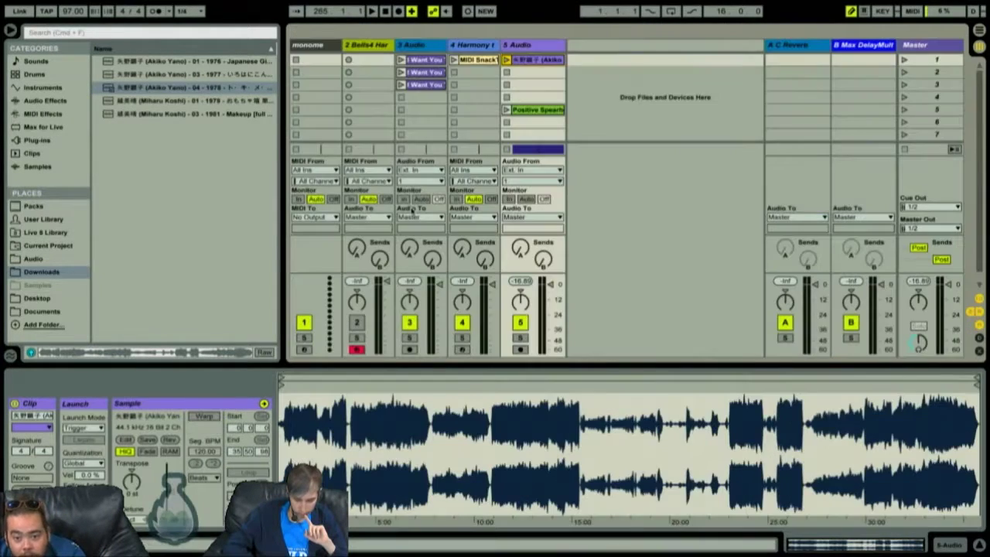
click(524, 82)
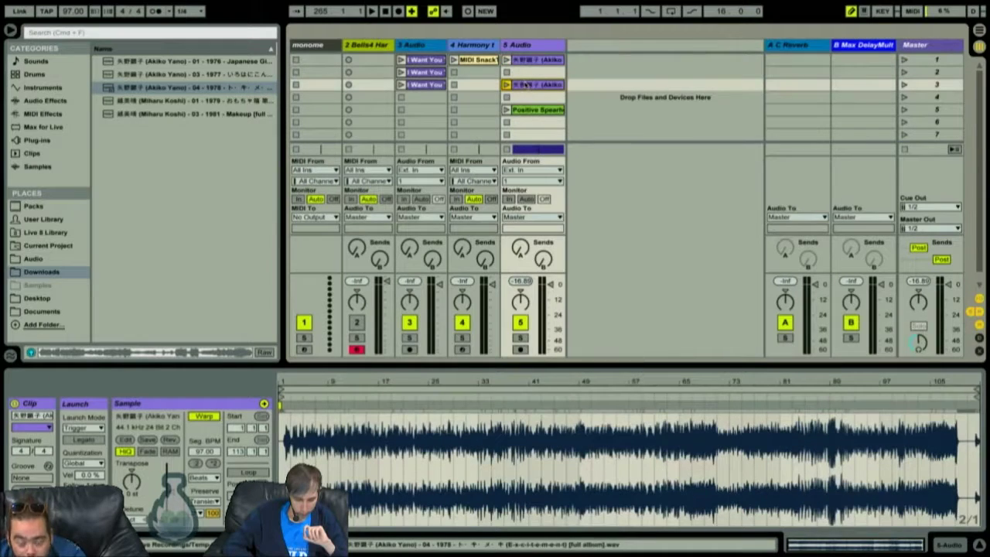
key(Return)
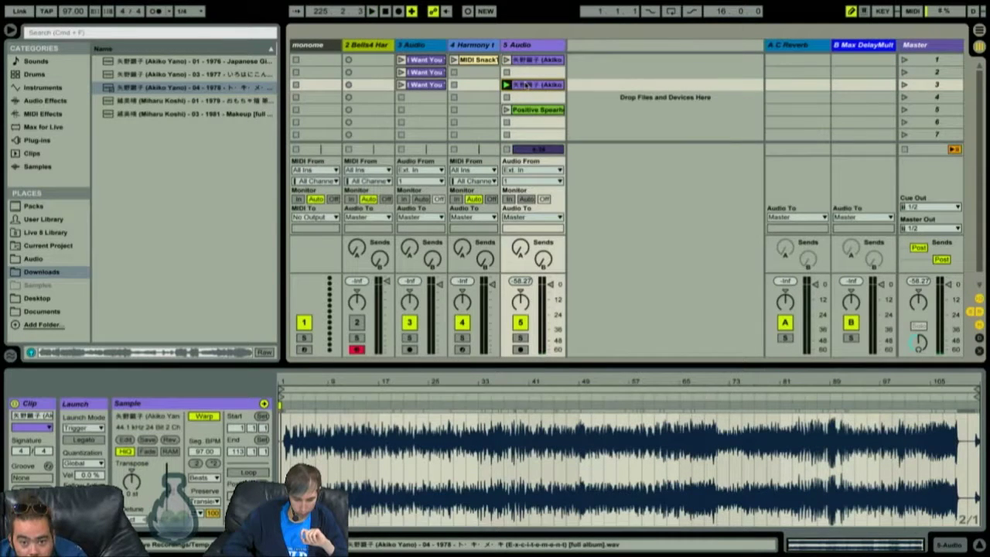
right_click(534, 85)
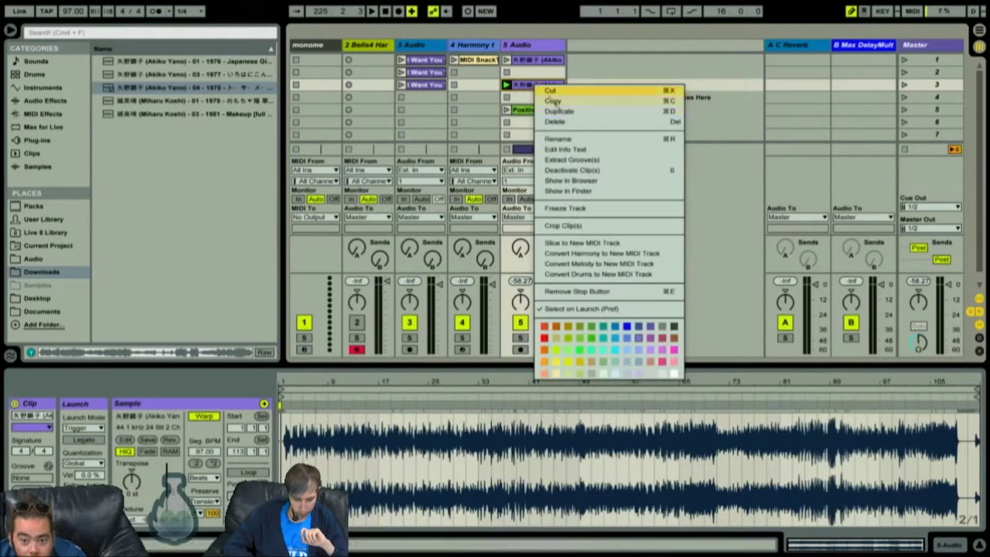
click(663, 149)
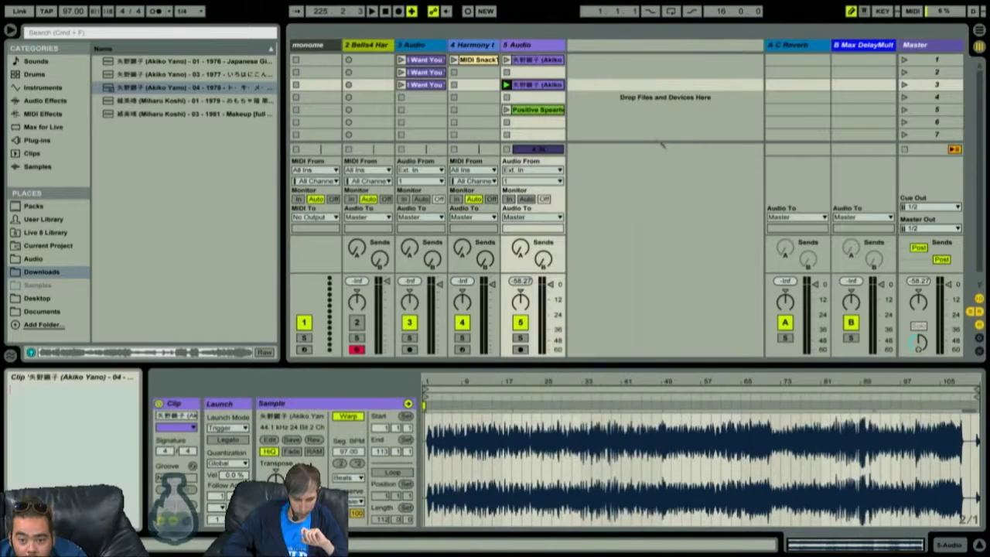
click(542, 91)
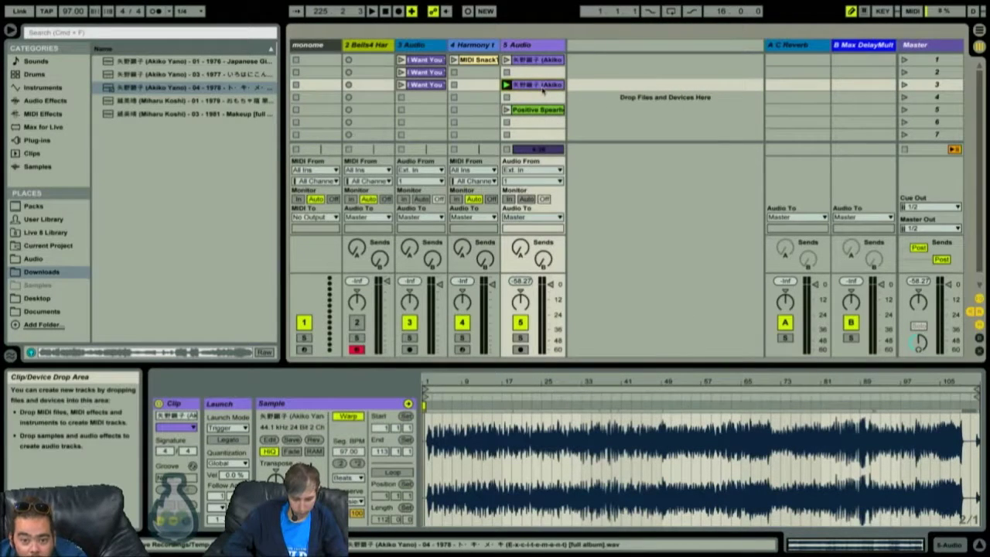
Step: Rename that clip to 'Many Hearts'
click(542, 91)
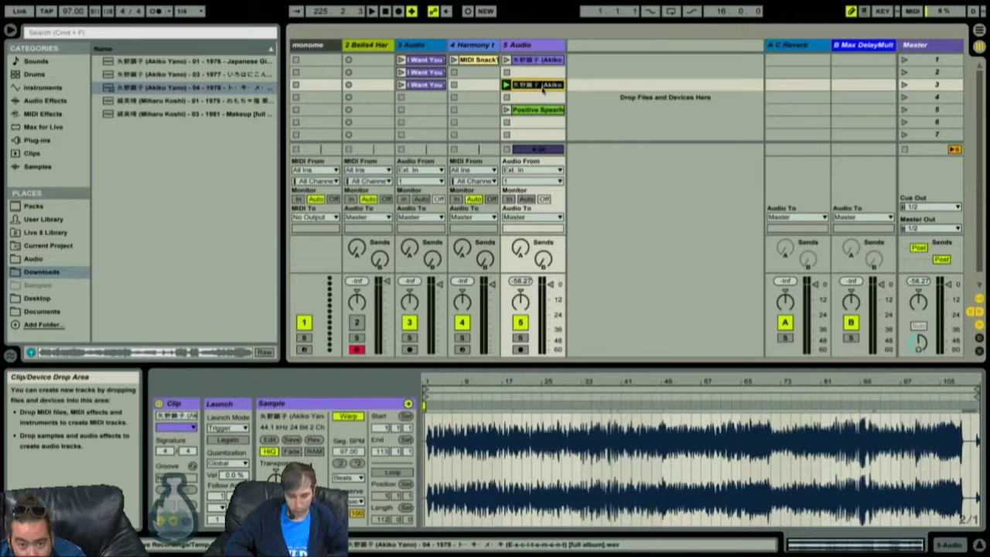
key(ctrl+r)
text(N)
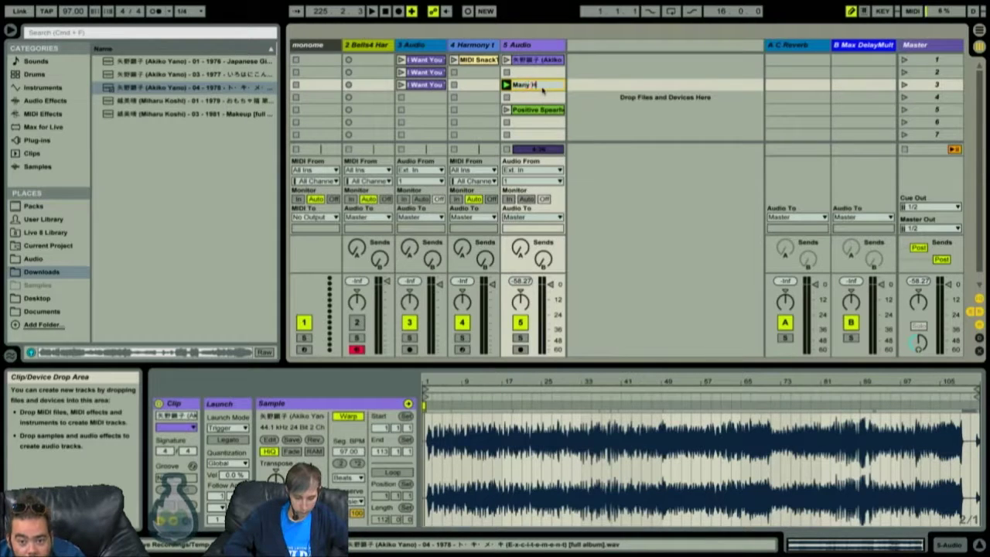
key(Return)
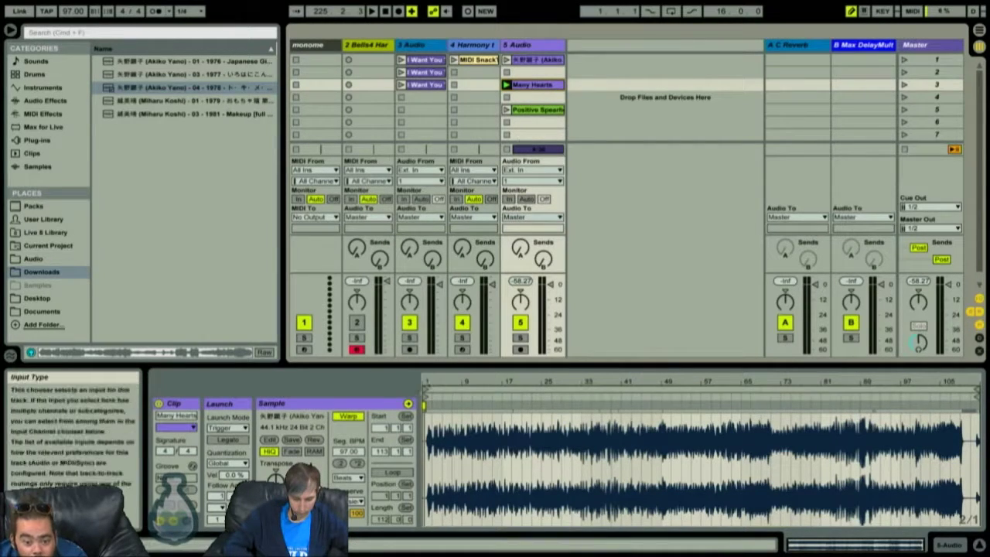
key(plus)
key(plus)
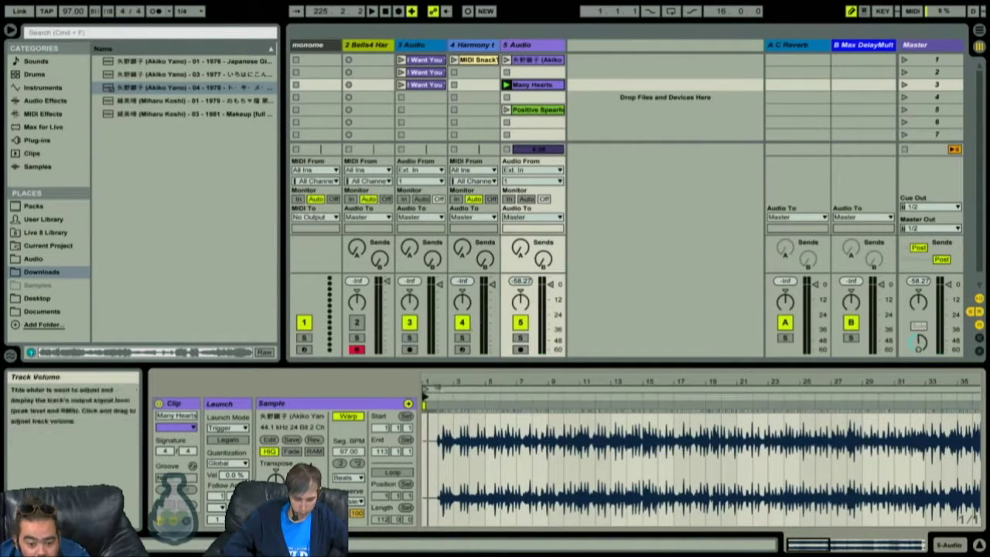
Step: Audition the clip and drag its start marker to 2.2.1, just before the first strong beat
key(space)
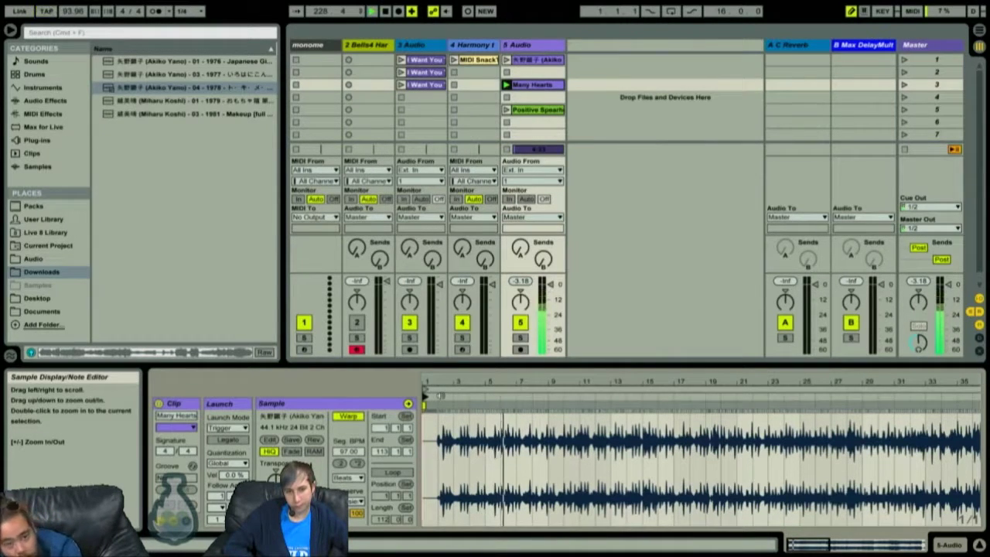
key(space)
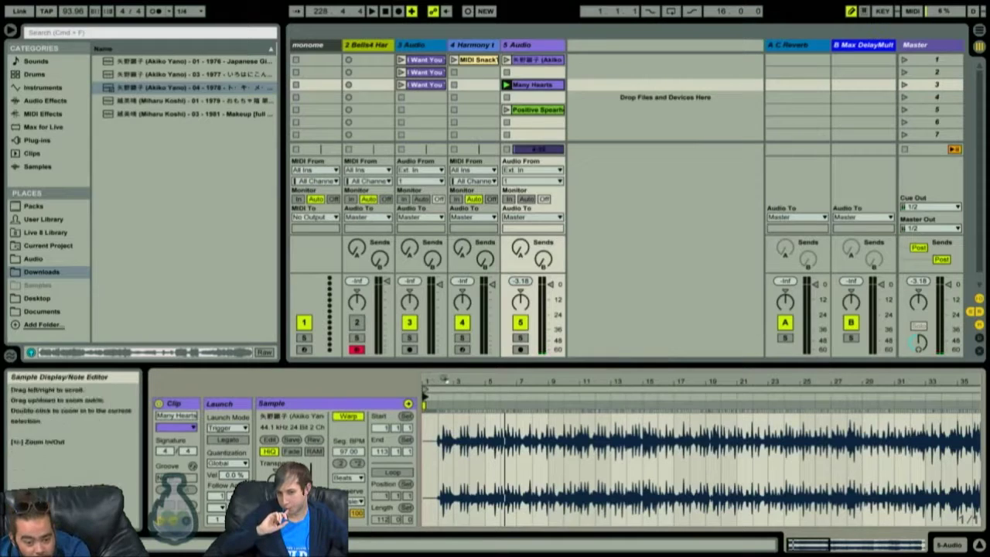
drag(425, 393, 441, 395)
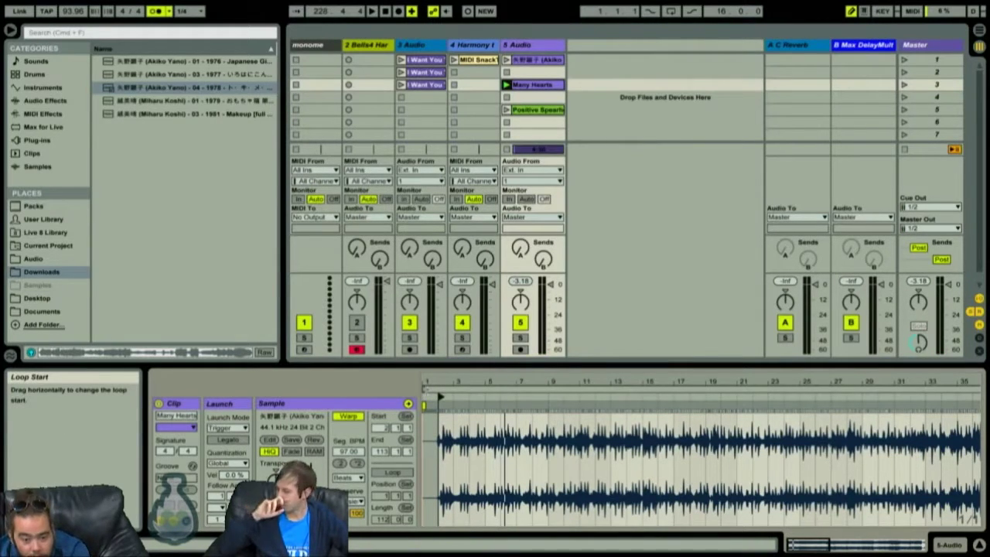
key(space)
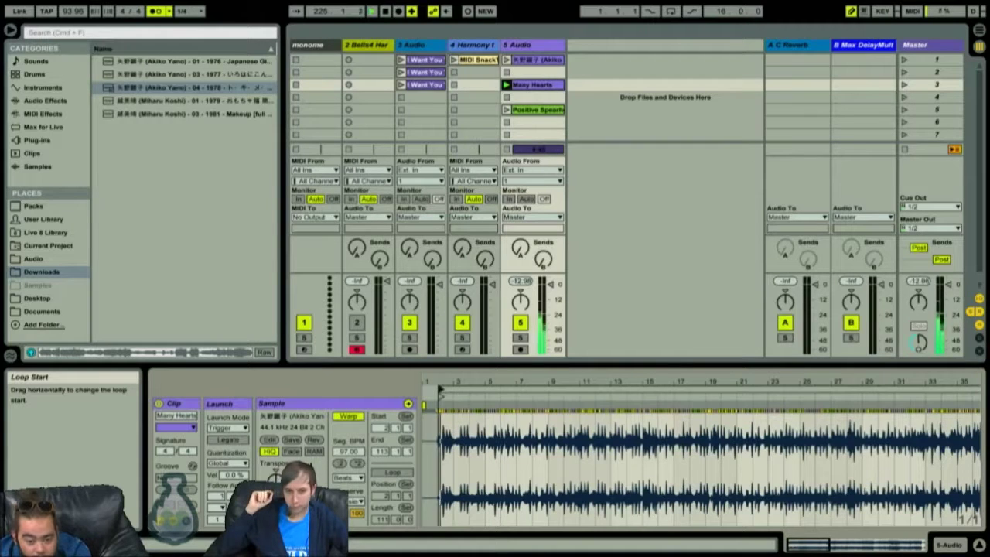
drag(463, 385, 464, 364)
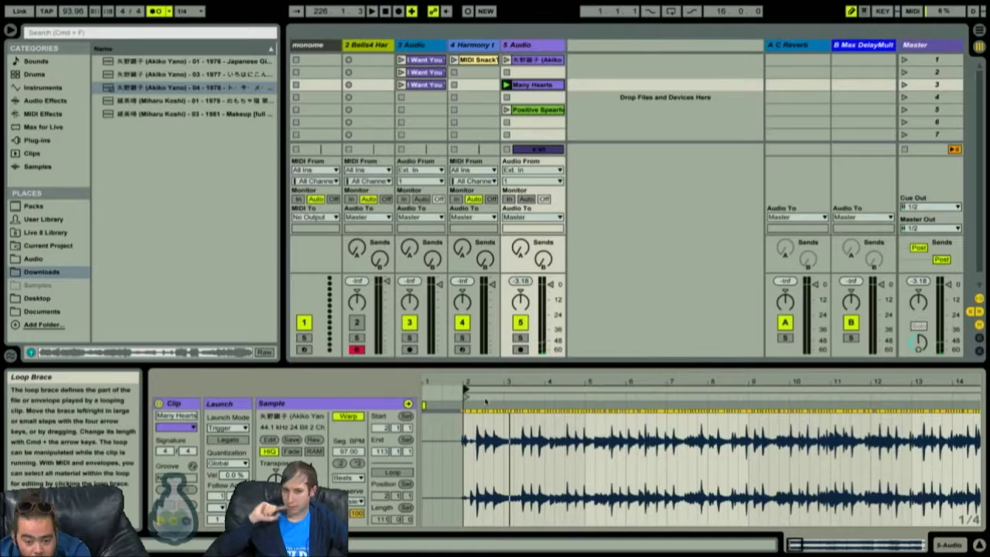
drag(466, 392, 495, 398)
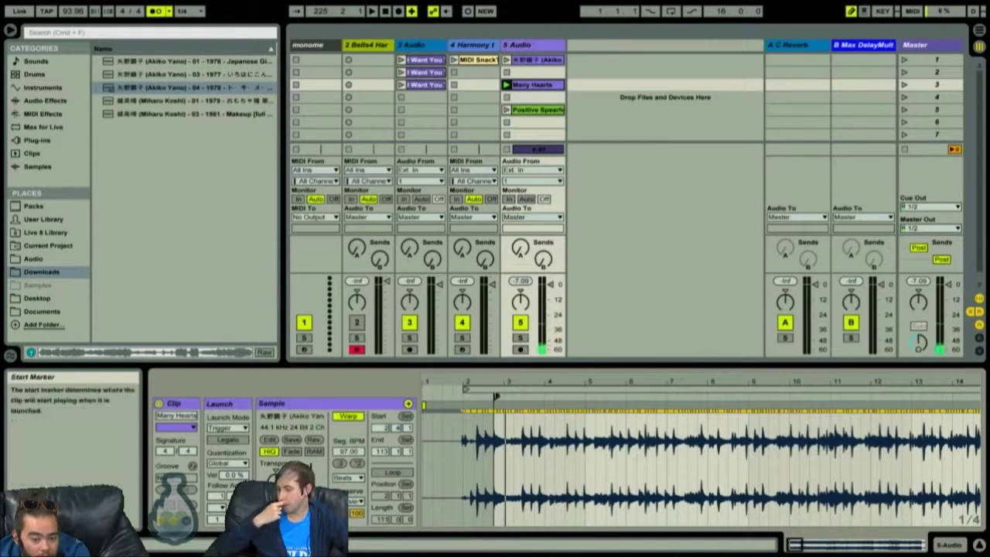
mouse_move(496, 397)
mouse_down()
mouse_move(476, 397)
mouse_move(499, 413)
mouse_move(507, 397)
mouse_up()
key(space)
key(space)
key(space)
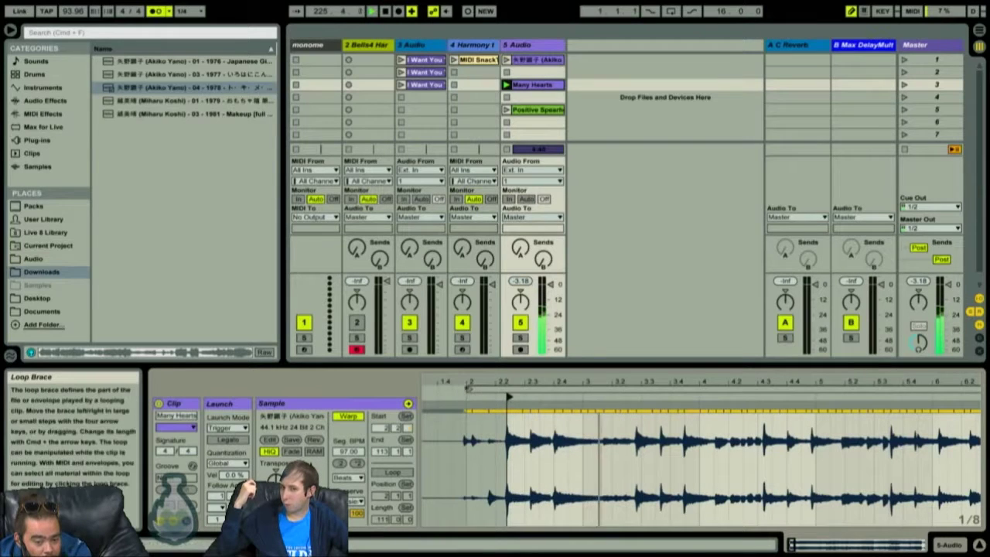
key(space)
drag(511, 391, 529, 391)
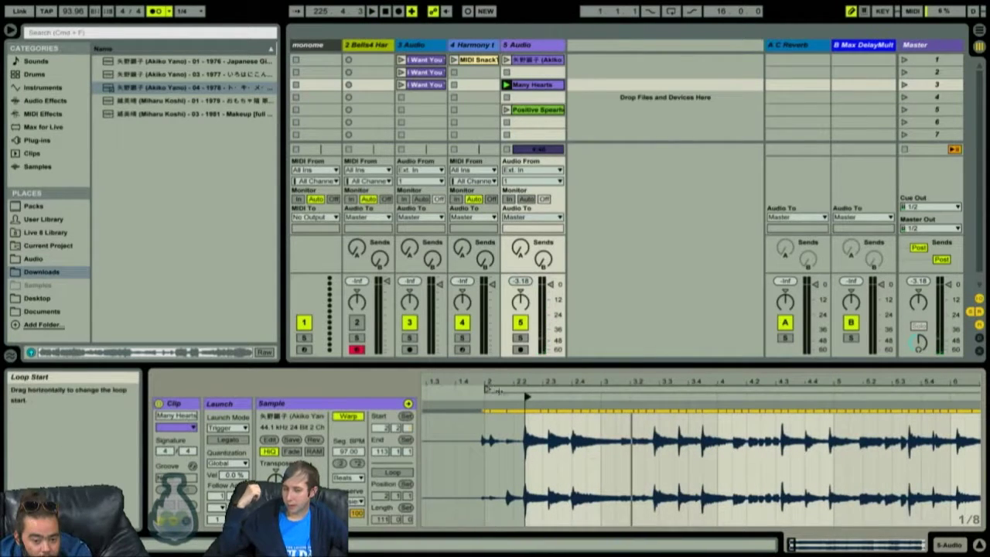
right_click(526, 398)
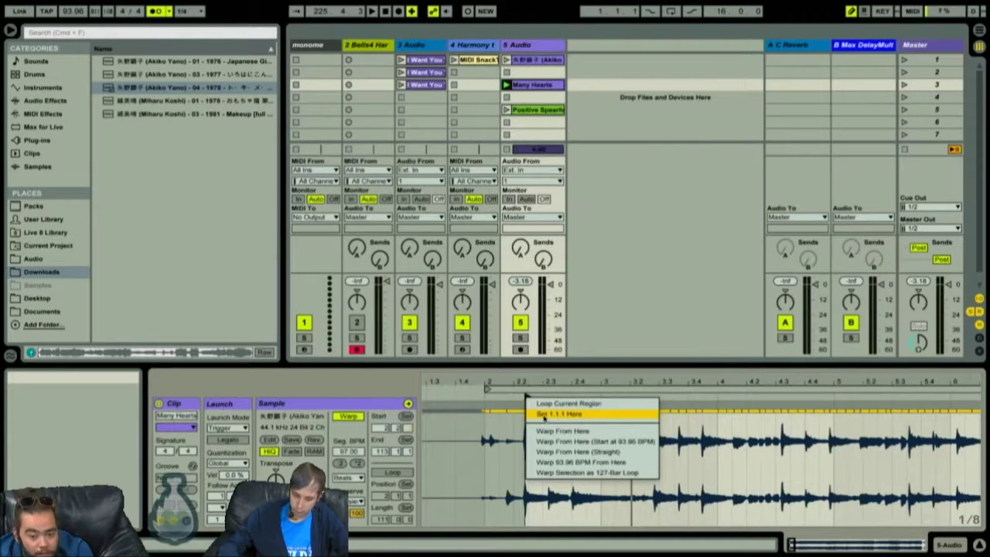
Step: Set 1.1.1 at the clip's start point and lower its segment tempo from 97 to about 87 BPM
click(544, 416)
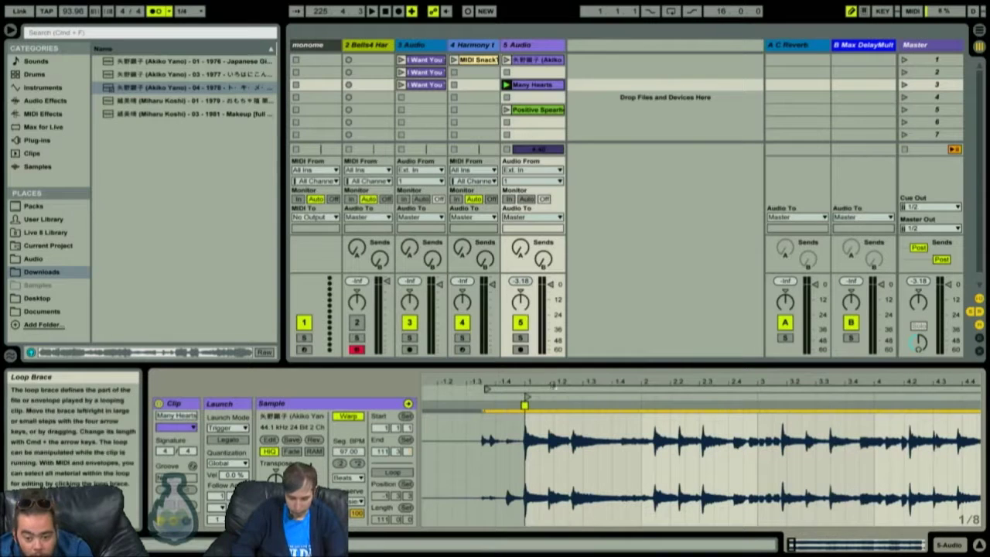
mouse_move(525, 402)
mouse_down()
mouse_move(455, 404)
mouse_move(635, 383)
mouse_up()
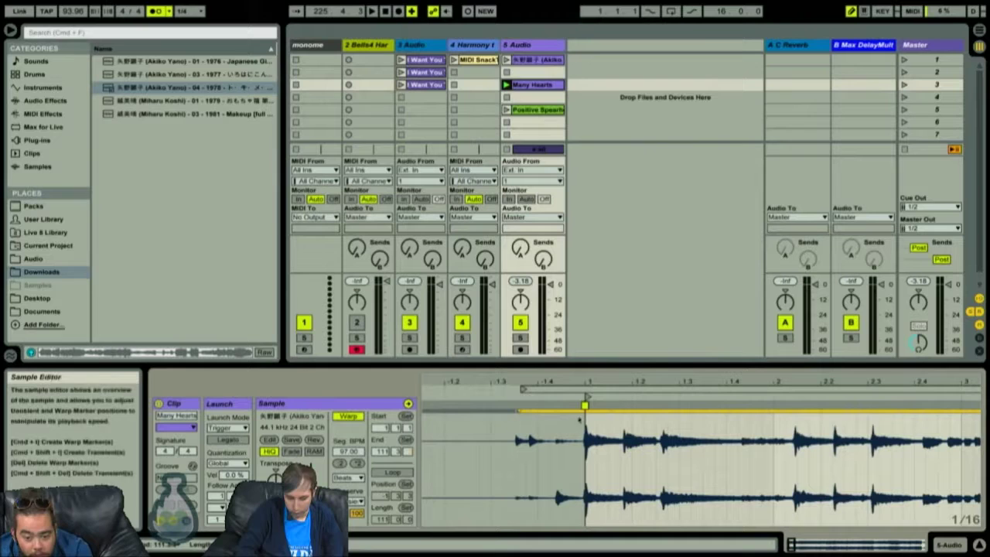
key(space)
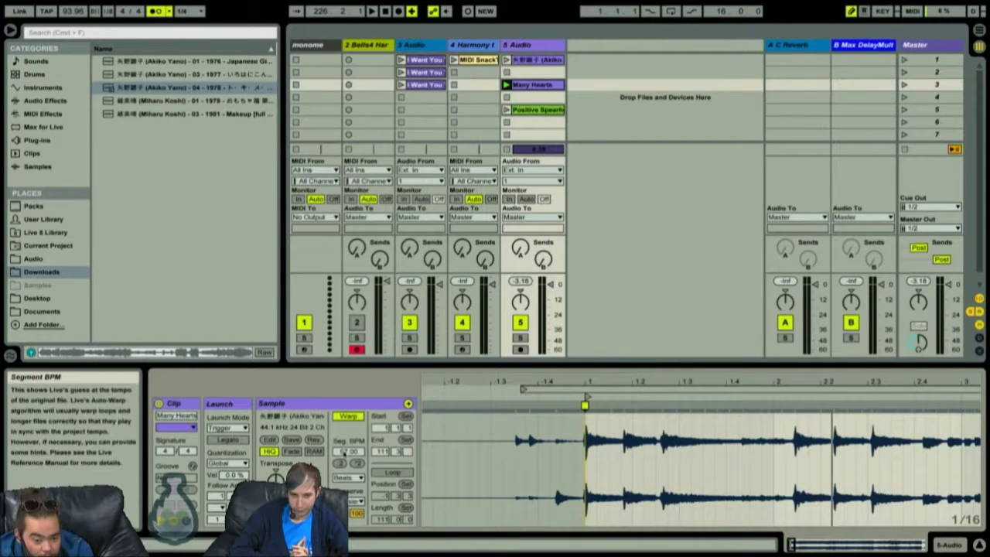
drag(348, 451, 348, 478)
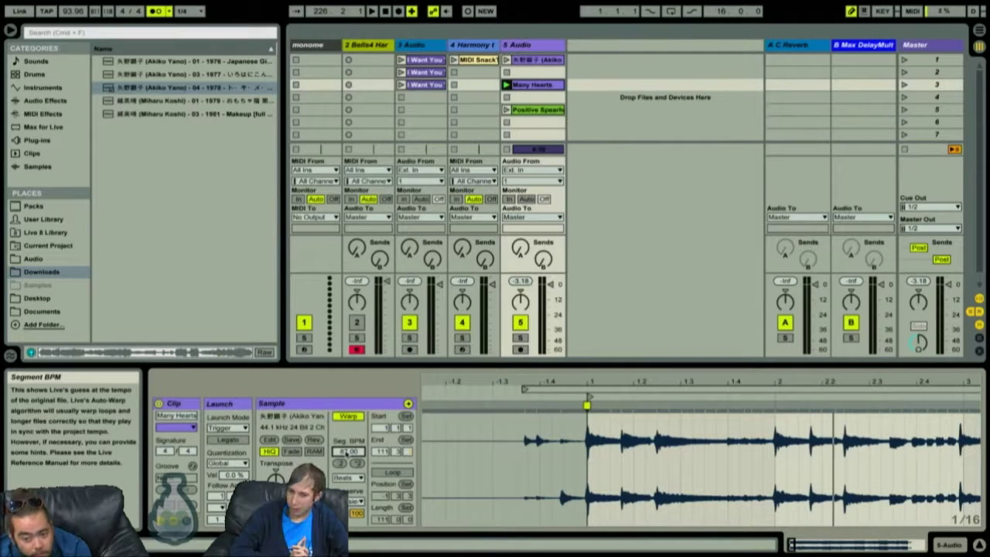
Step: Align the loop start and clip start onto bar 1
key(minus)
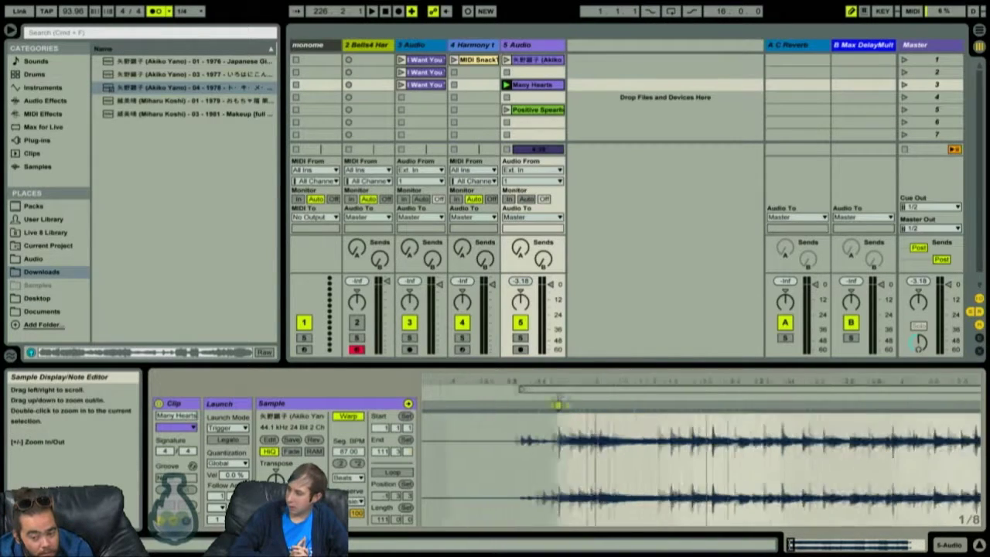
key(minus)
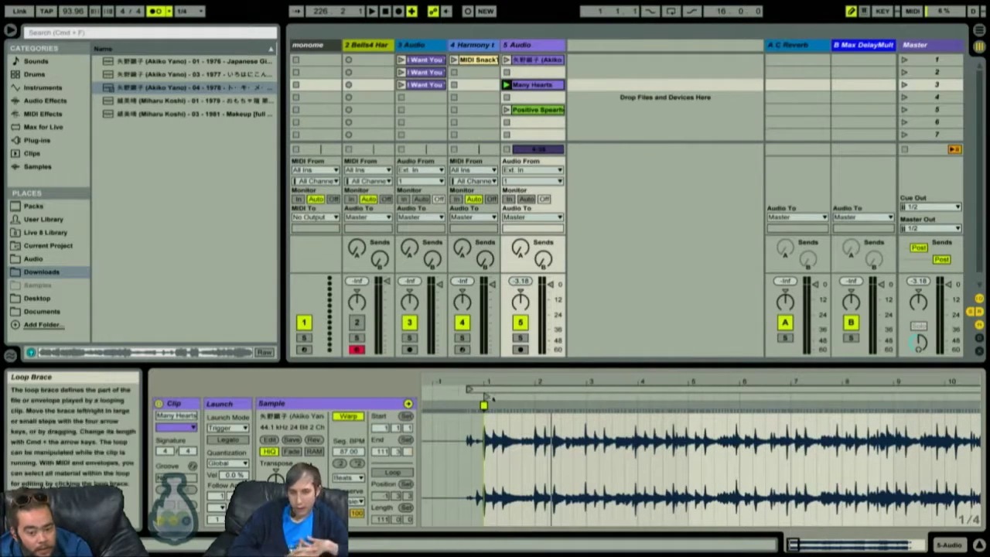
drag(486, 395, 469, 394)
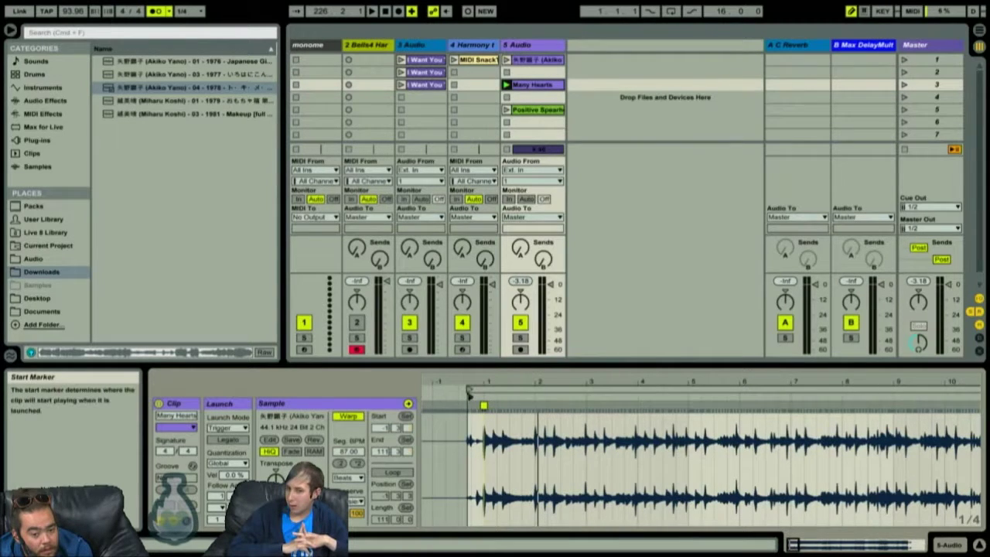
drag(470, 395, 484, 395)
click(484, 396)
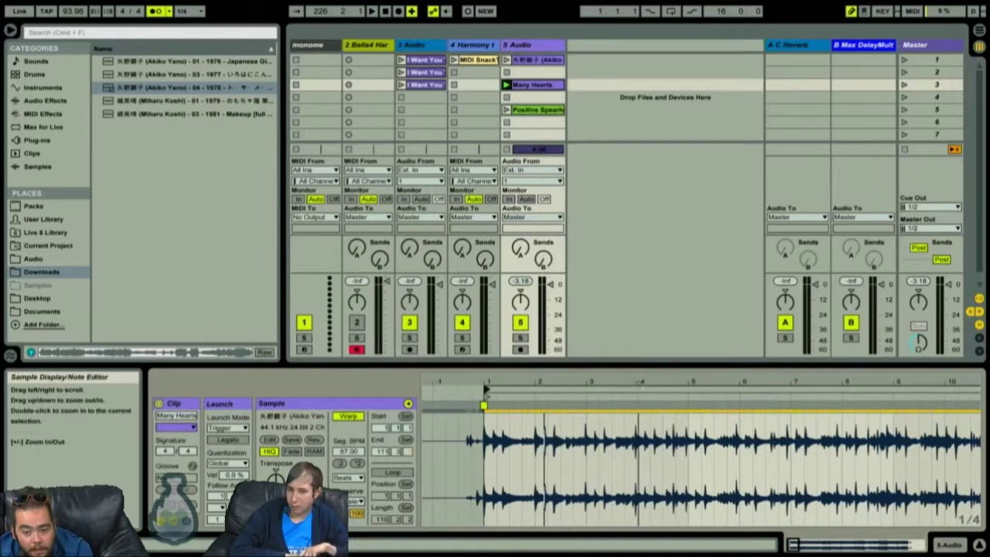
Step: Audition the warped waveform around bar 9 and bars 14–18
drag(639, 433, 639, 387)
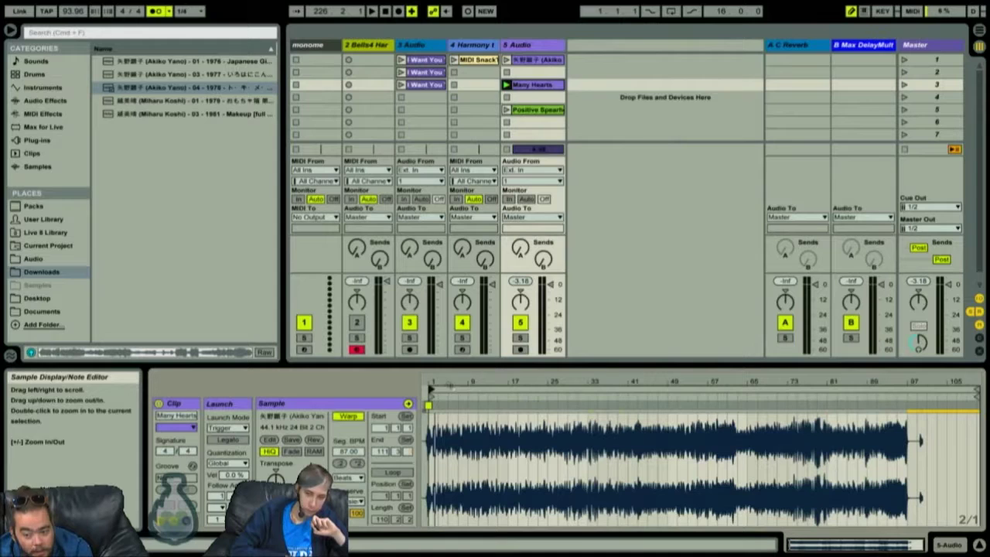
drag(464, 387, 499, 412)
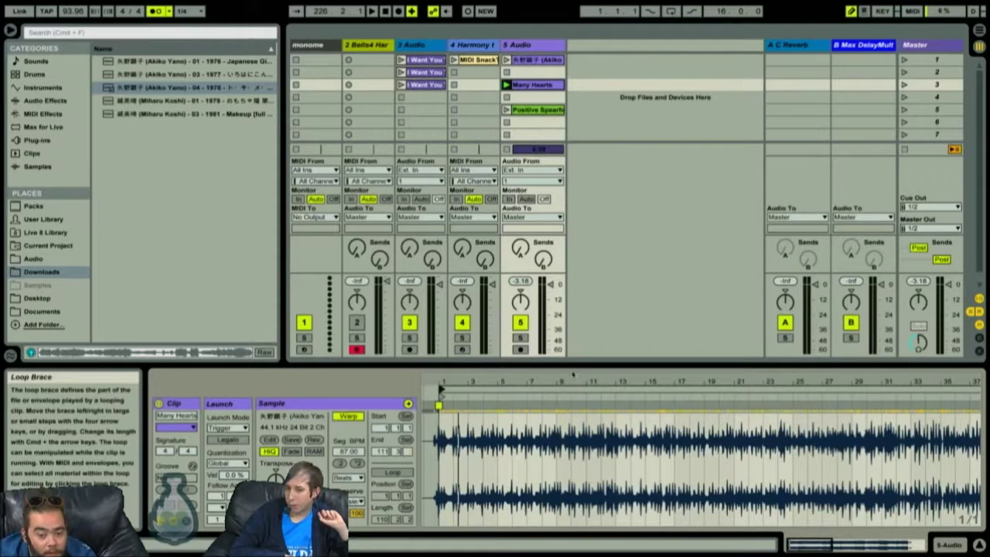
key(plus)
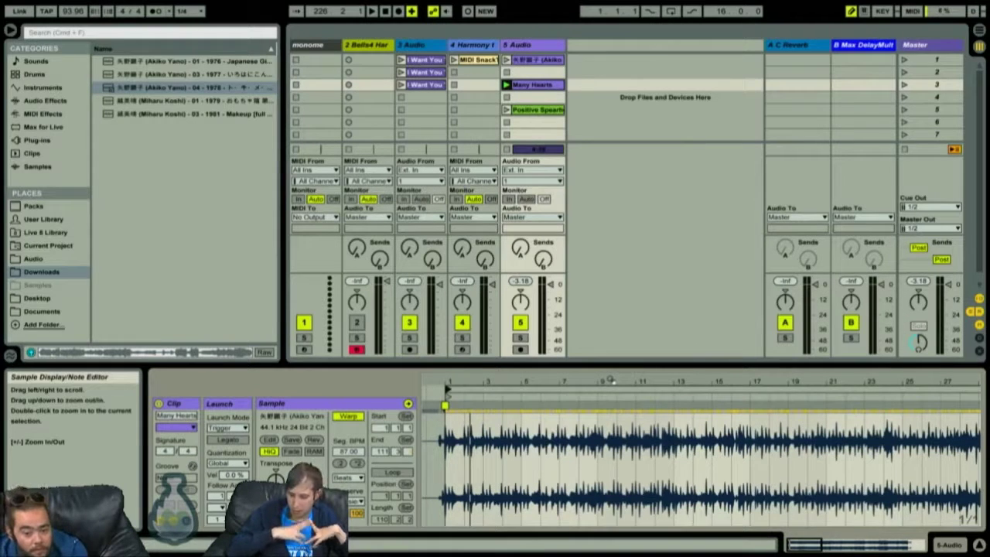
mouse_move(610, 381)
mouse_down()
mouse_move(611, 481)
mouse_move(611, 418)
mouse_move(610, 433)
mouse_move(581, 386)
mouse_up()
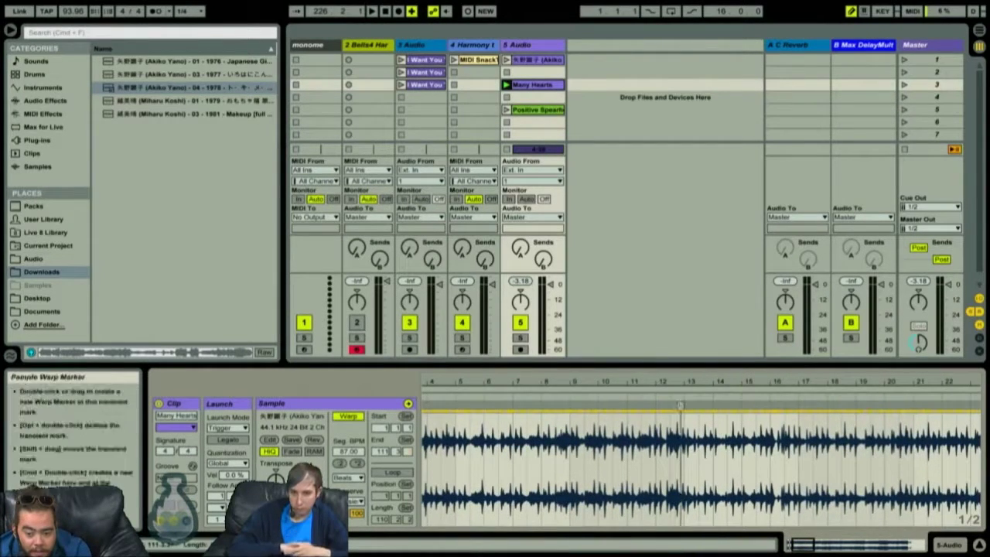
click(685, 396)
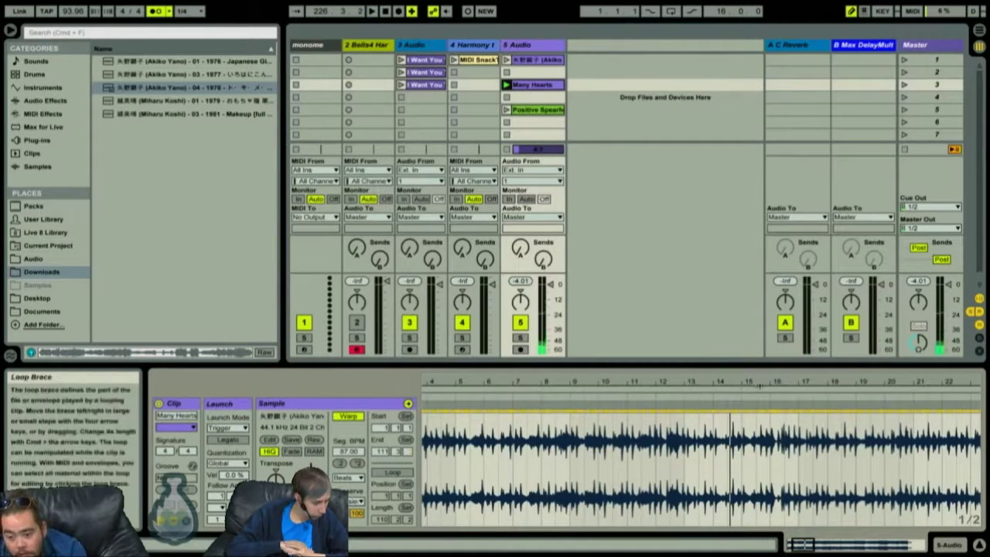
drag(805, 383, 797, 406)
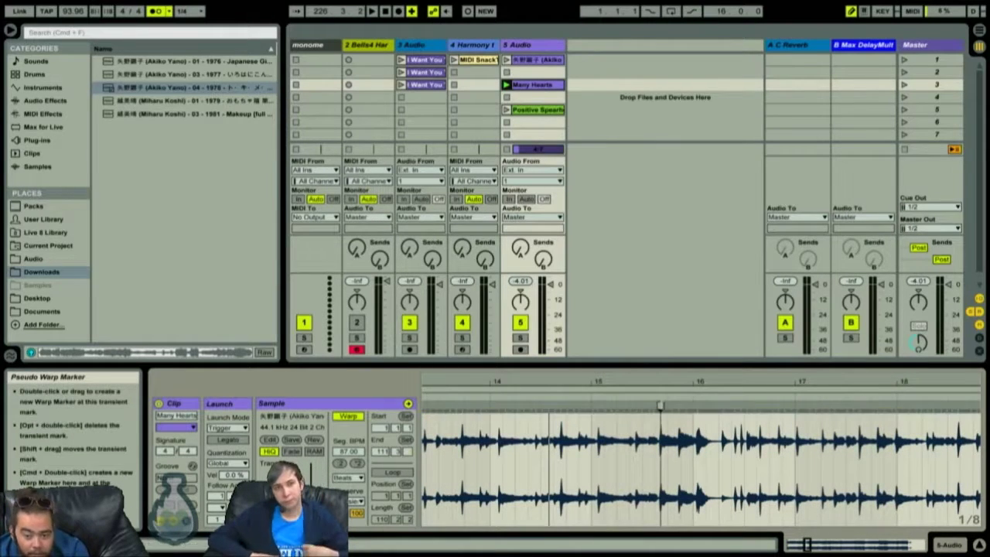
click(658, 397)
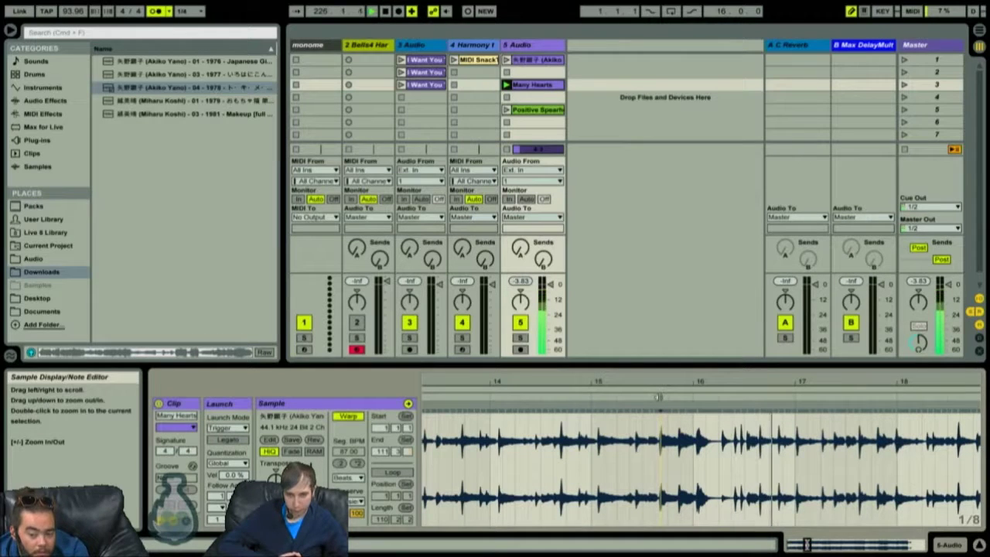
click(618, 398)
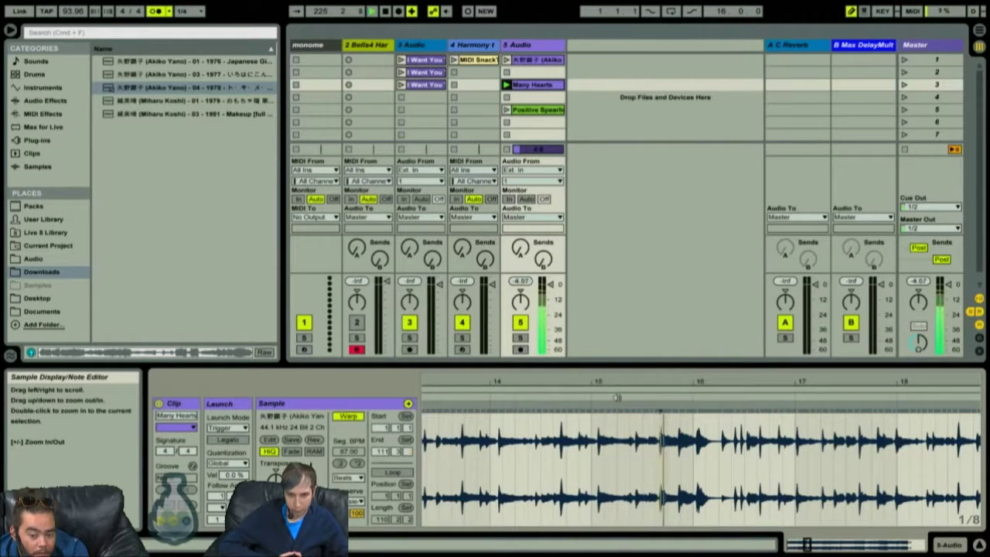
key(space)
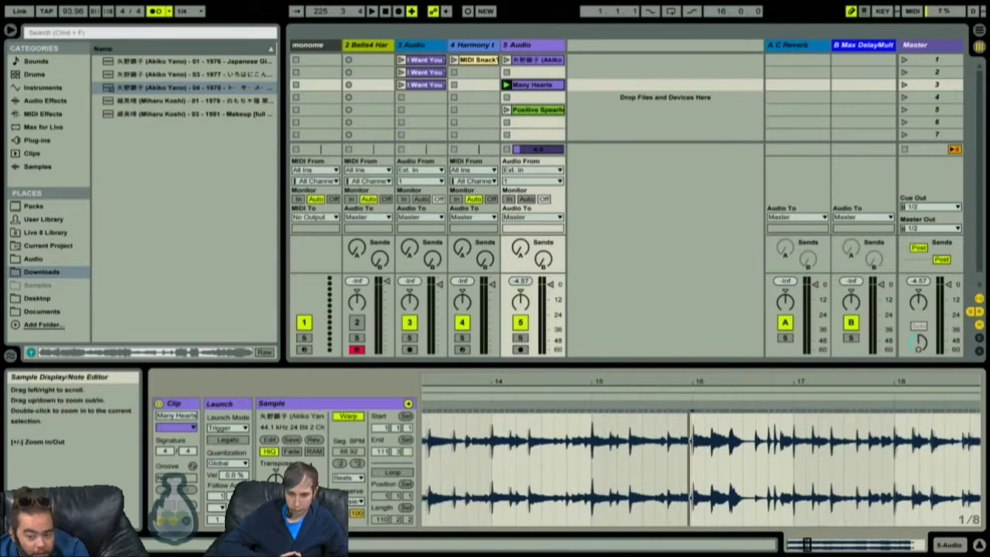
Step: Re-audition the song's opening at closer zoom levels
key(minus)
key(minus)
key(minus)
key(minus)
key(plus)
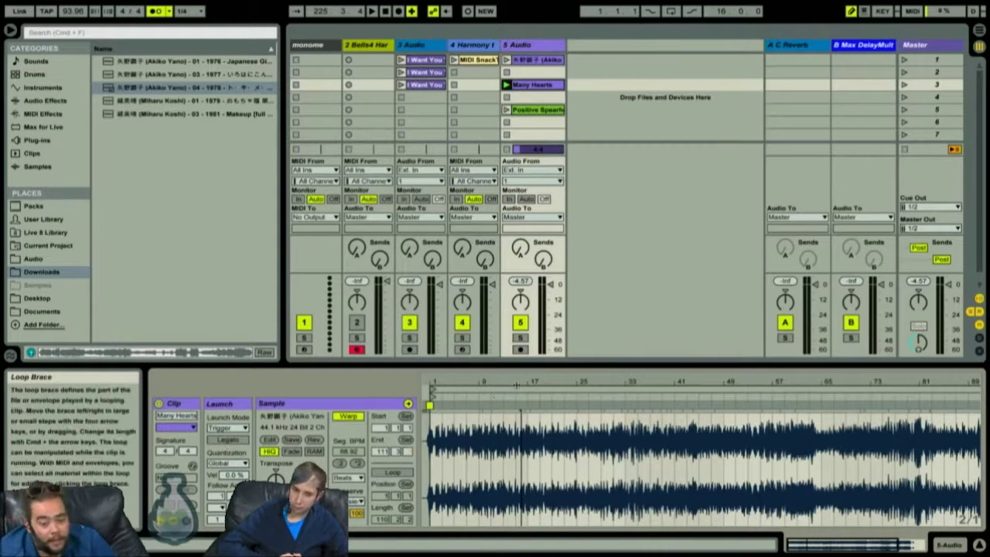
drag(497, 395, 500, 382)
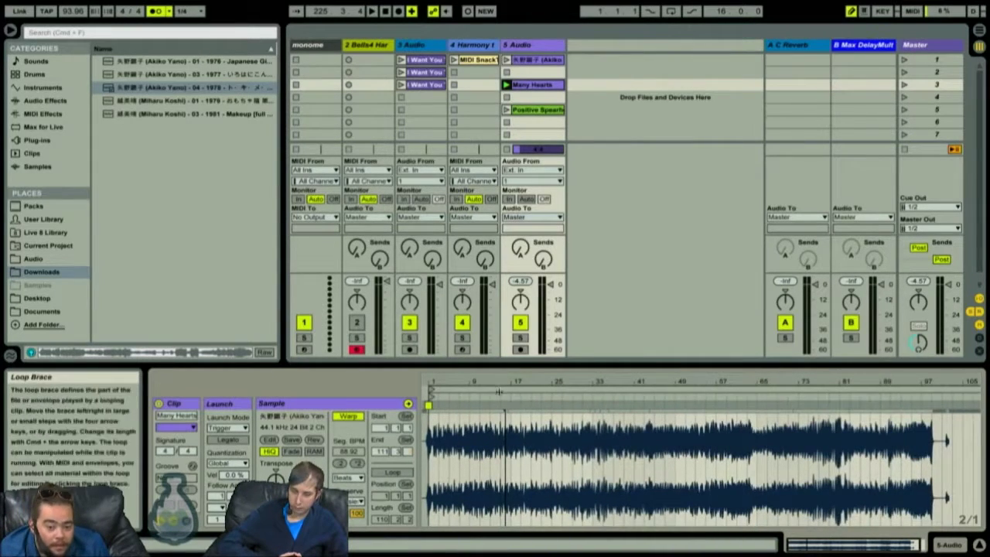
click(530, 397)
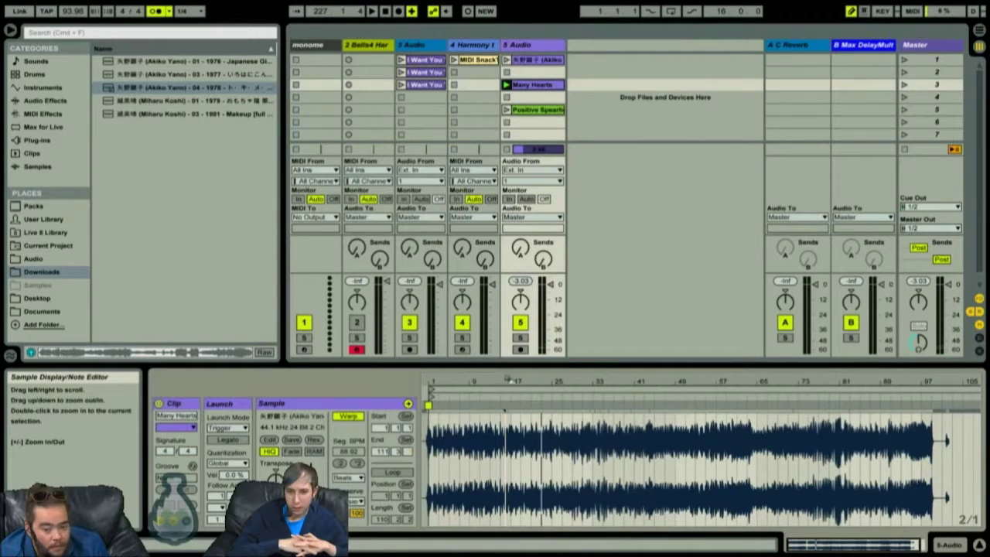
drag(507, 379, 477, 408)
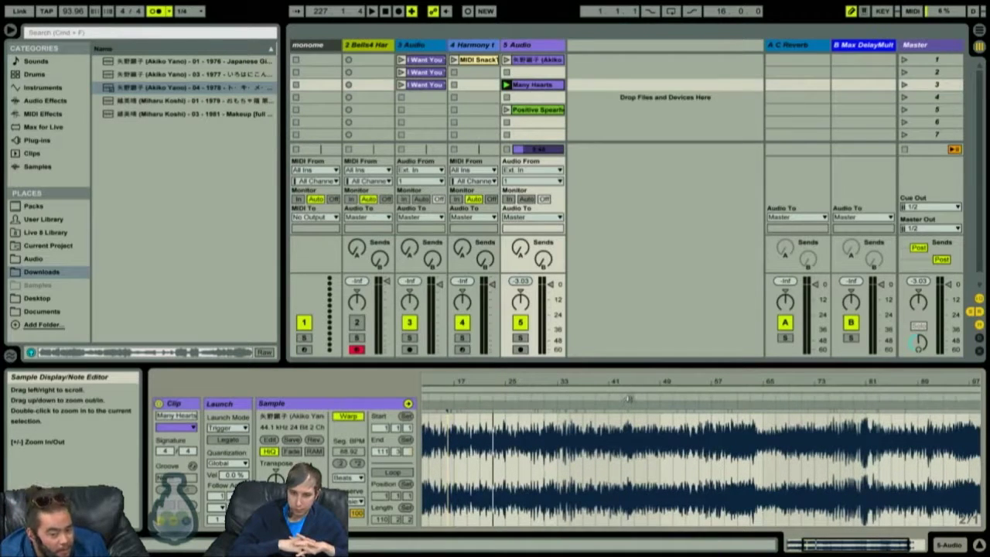
click(629, 399)
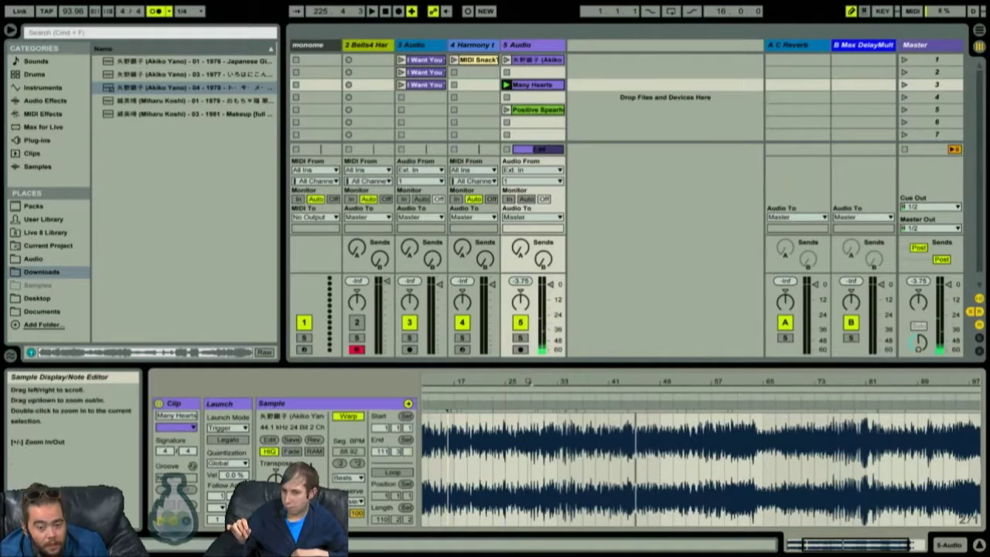
drag(528, 381, 605, 390)
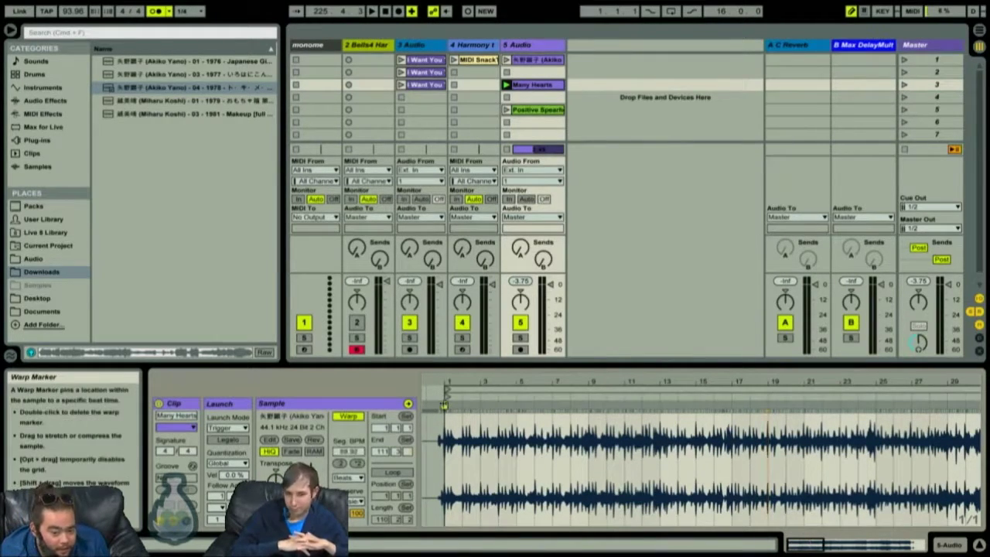
Step: Select the first warp marker and duplicate the Many Hearts clip into the slot below
click(445, 405)
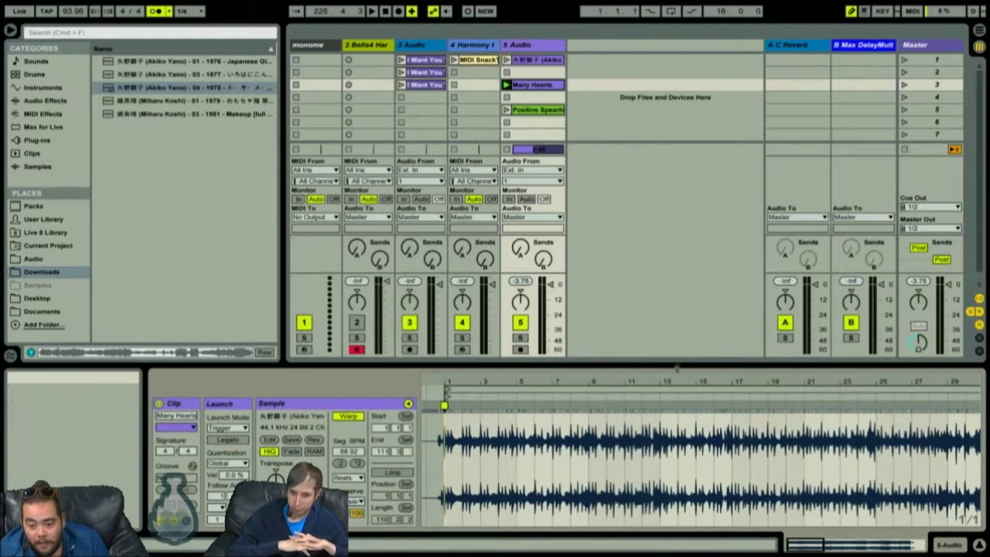
key(minus)
key(minus)
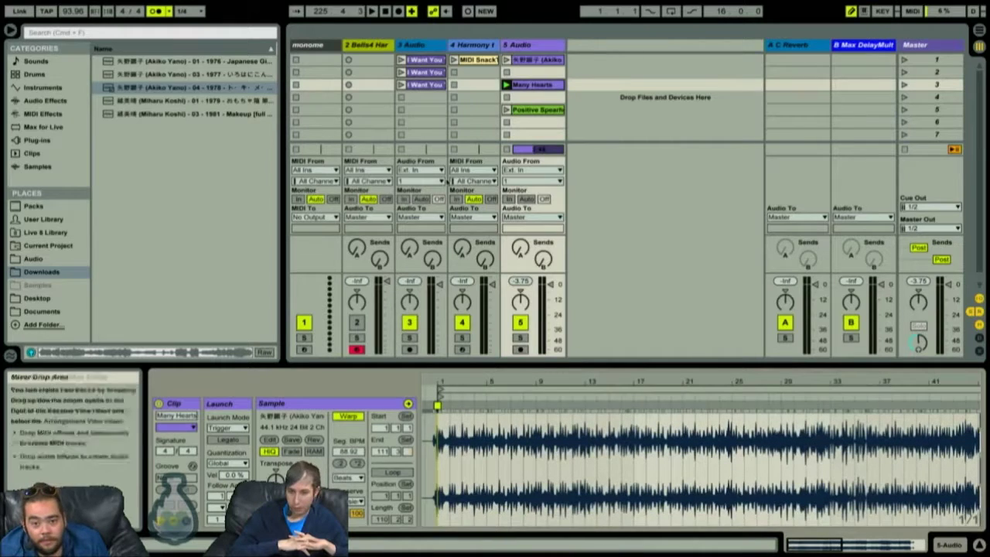
key(ctrl+d)
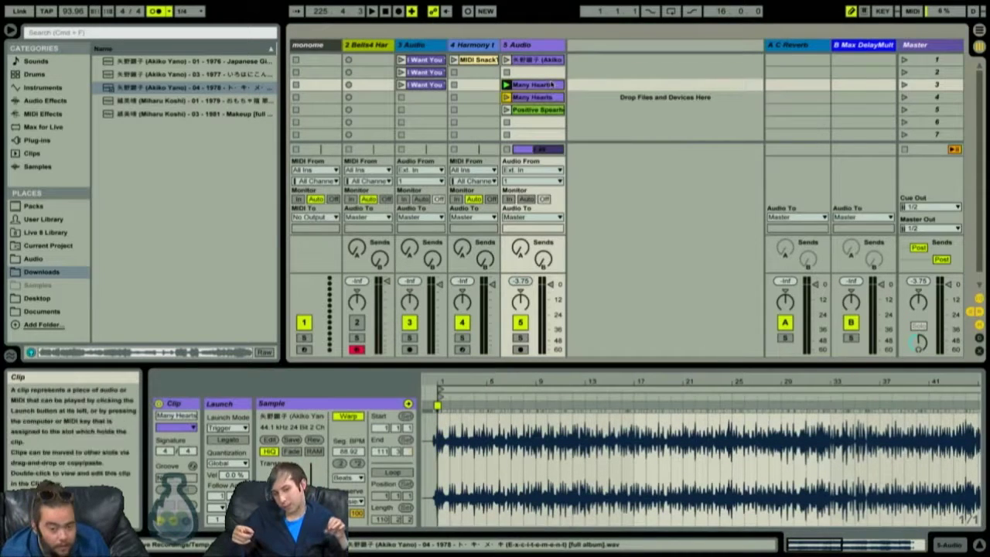
Step: Move the copied clip's start point later into the song and launch it
click(541, 96)
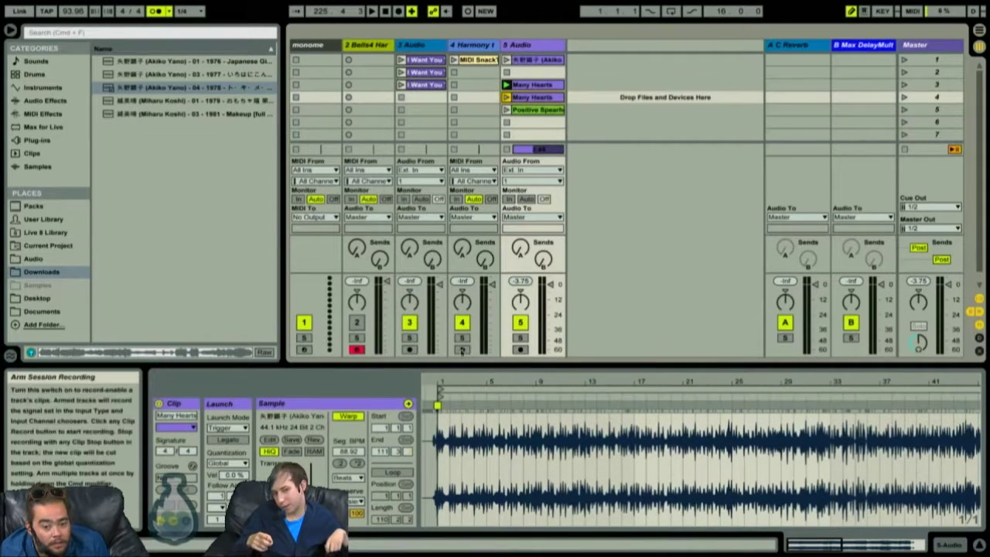
mouse_move(443, 395)
mouse_down()
mouse_move(558, 394)
mouse_move(537, 394)
mouse_up()
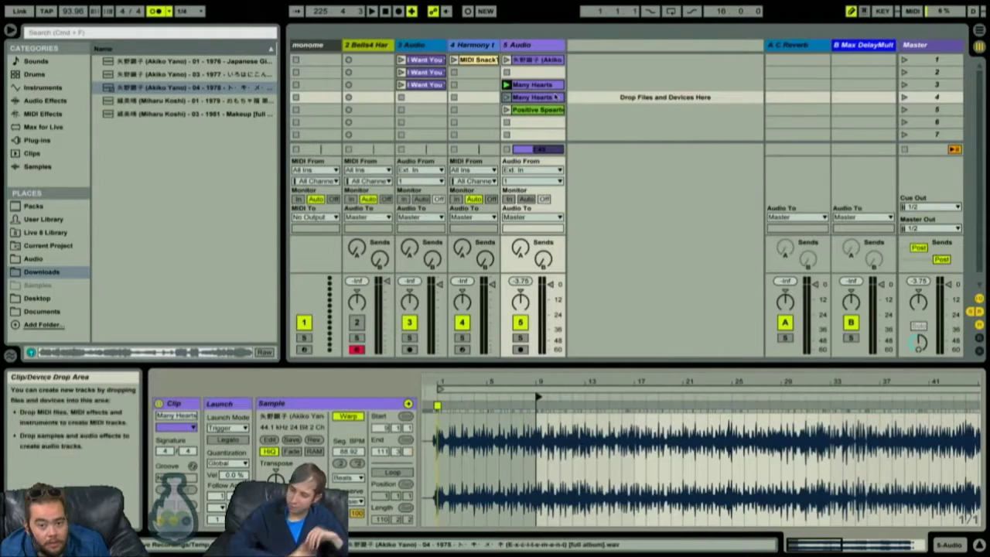
click(507, 97)
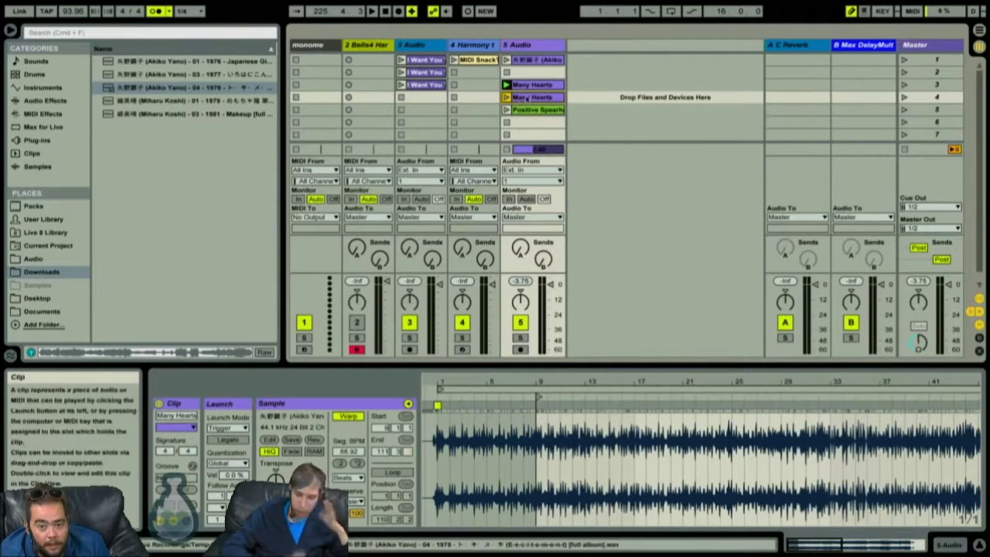
Step: Compare both clips, then shorten the original clip's loop to its first four bars
click(532, 88)
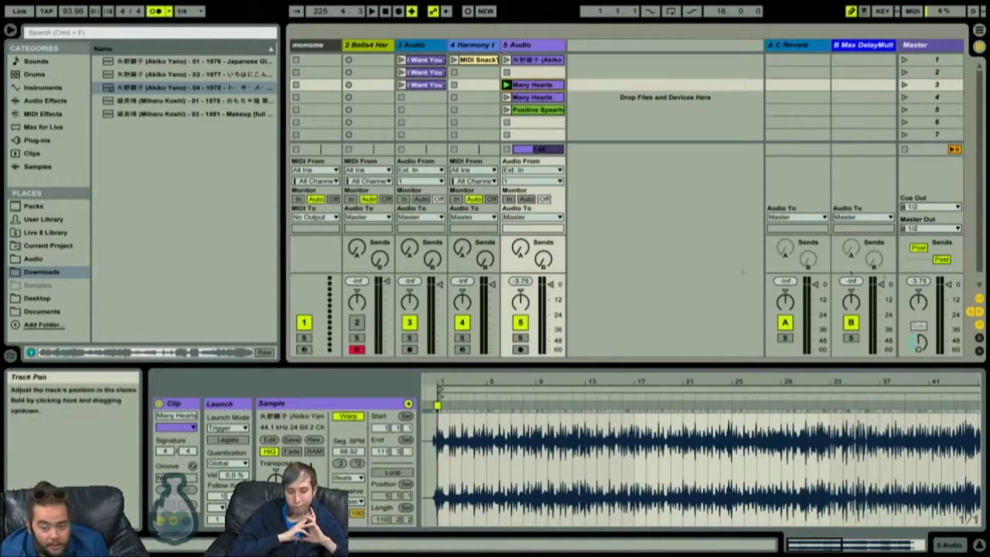
click(532, 97)
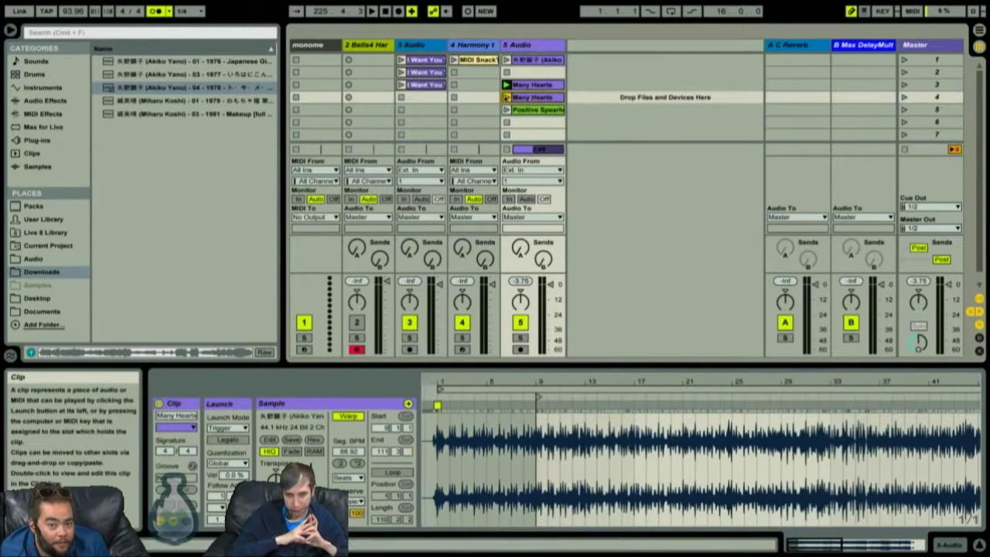
click(506, 97)
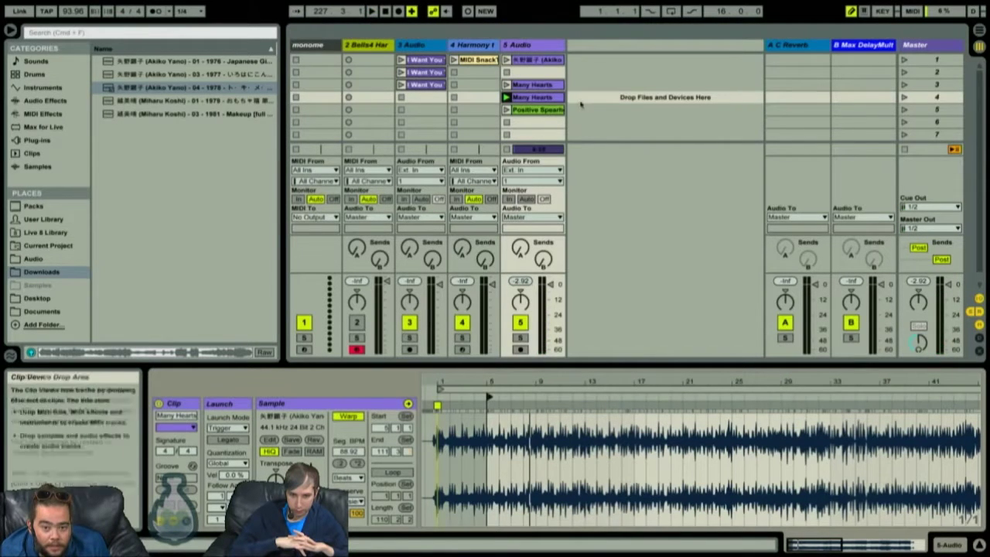
click(507, 98)
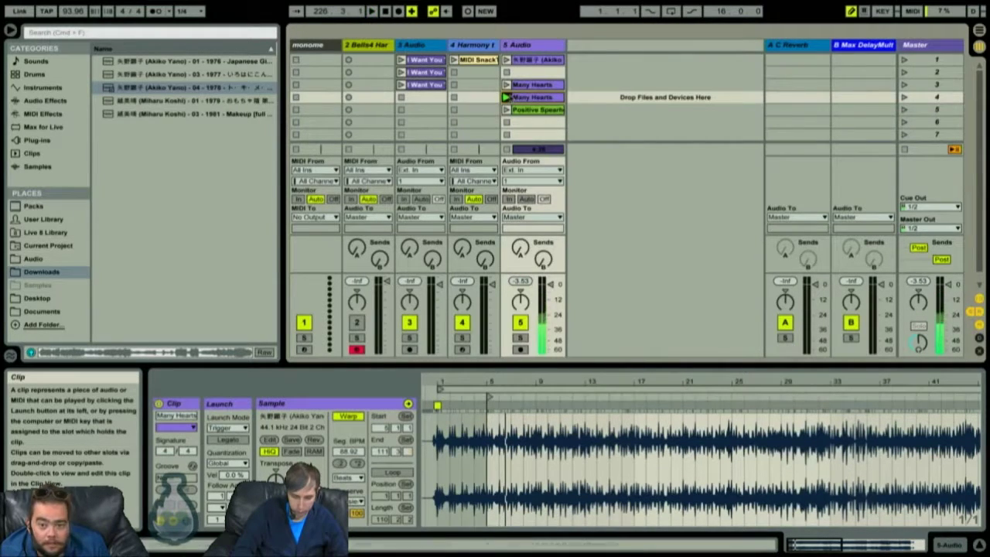
click(507, 85)
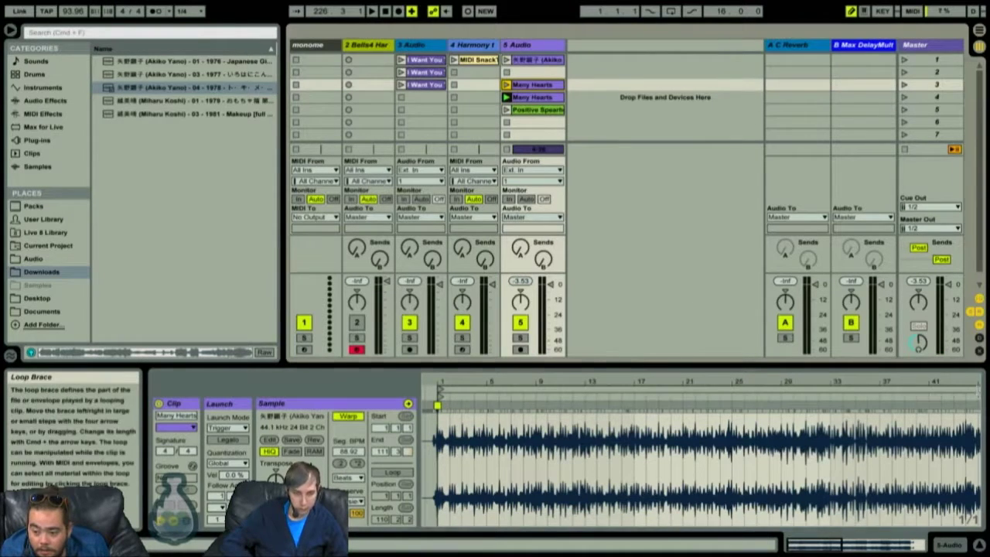
drag(976, 390, 521, 380)
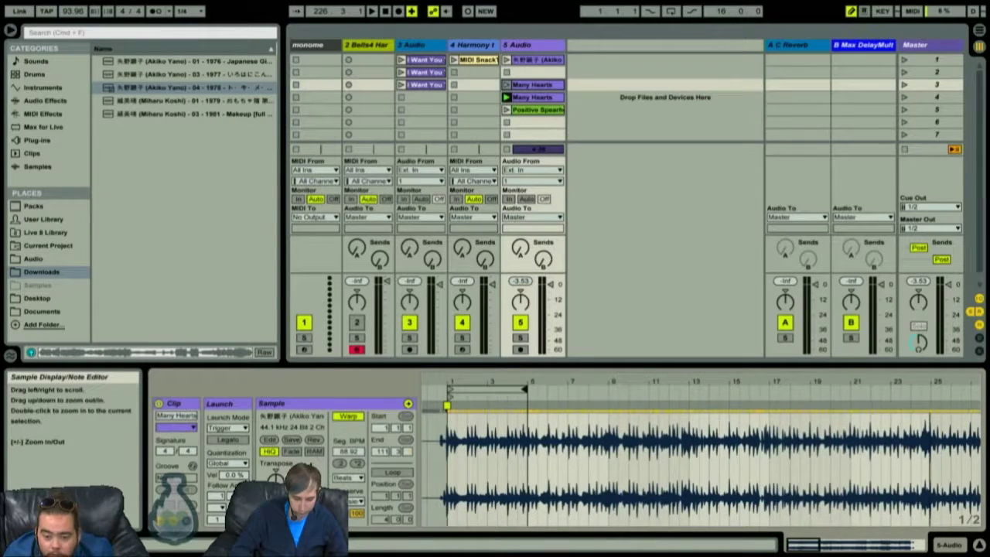
Step: Enable looping on the intro clip and set its follow action to Next
key(minus)
click(402, 472)
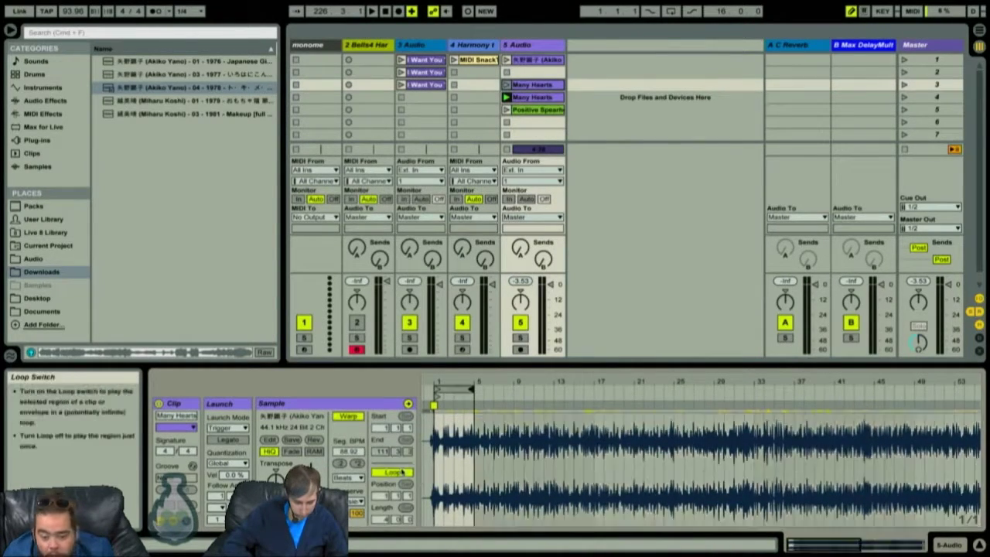
key(plus)
key(plus)
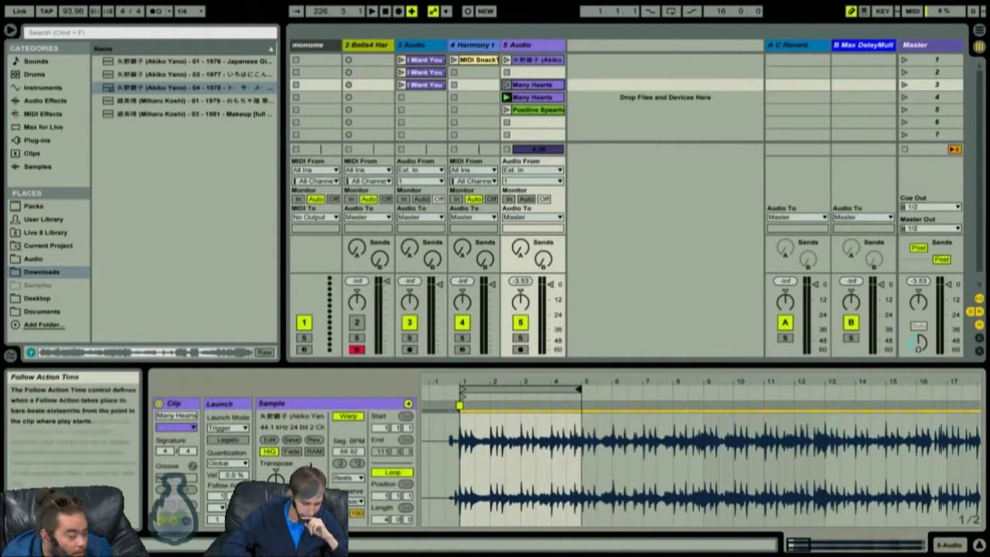
click(240, 496)
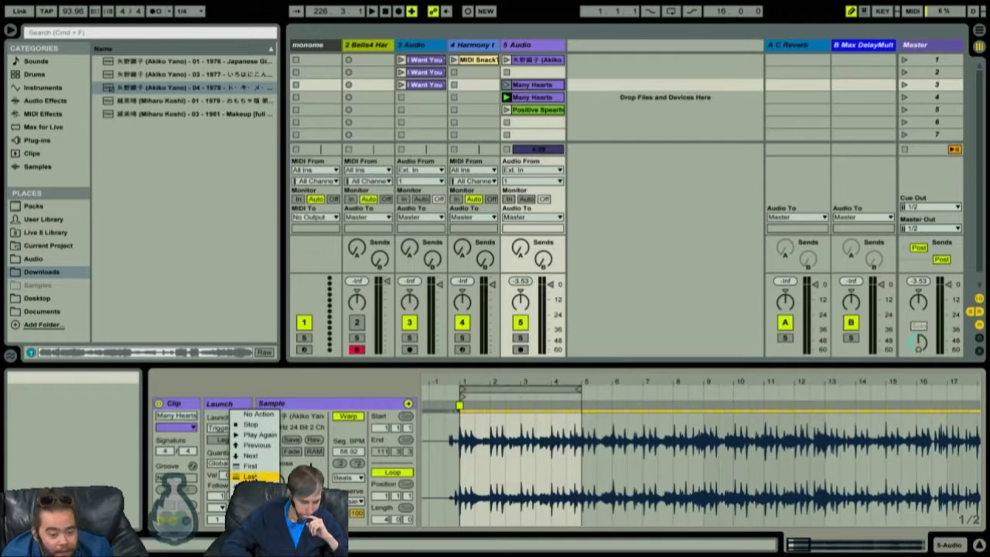
click(262, 459)
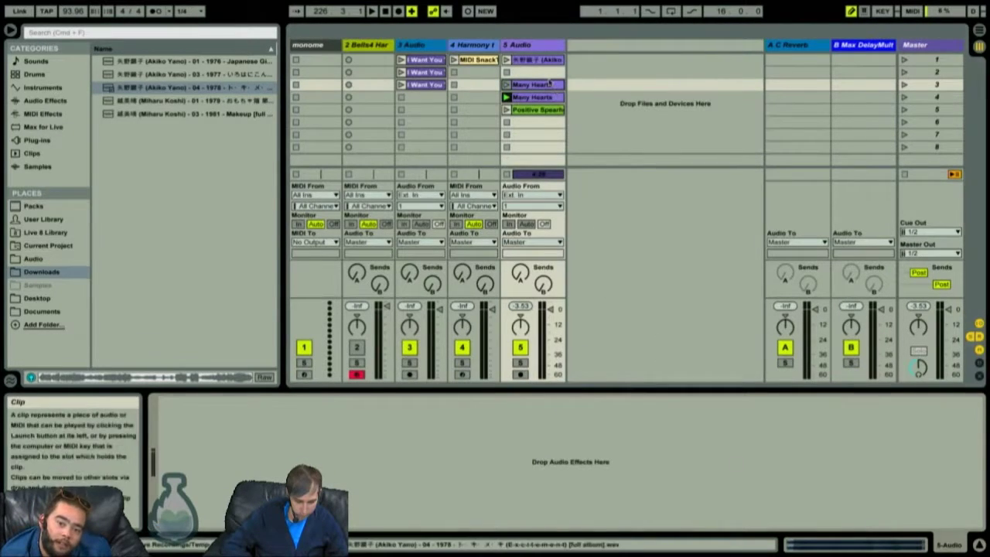
Step: Launch the intro clip and reopen its Clip View details
click(507, 84)
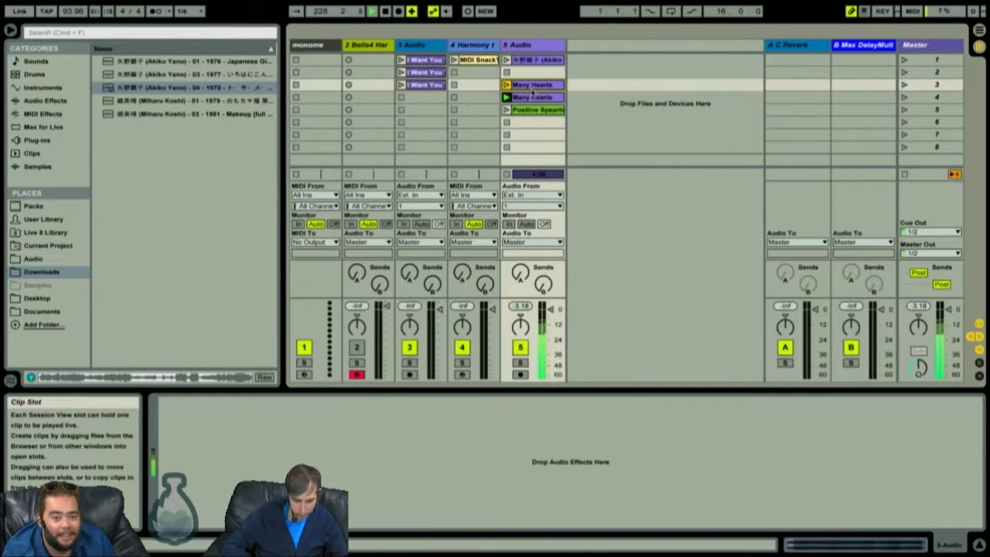
double_click(532, 91)
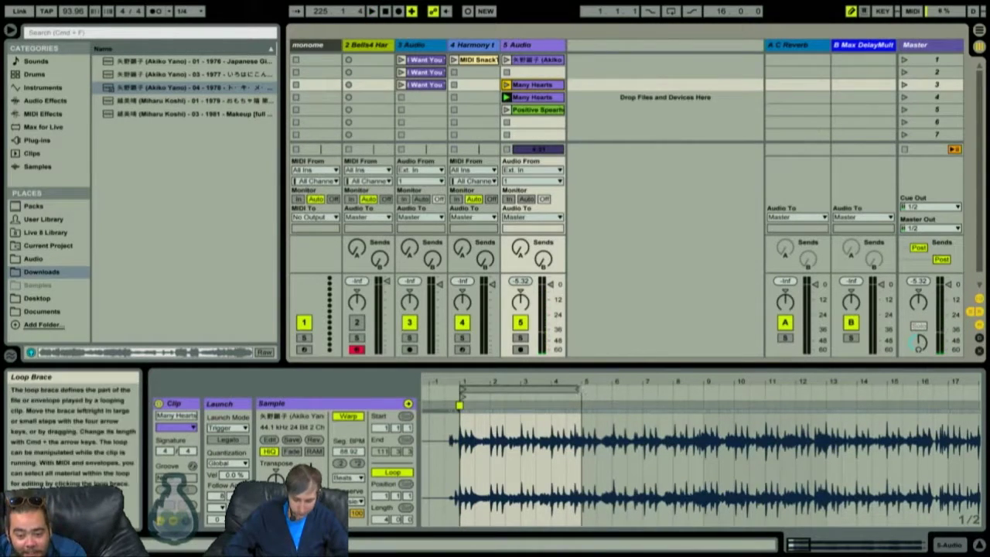
Step: Shorten the intro loop to two bars and warp it to 87.90 segment BPM
drag(581, 388, 520, 389)
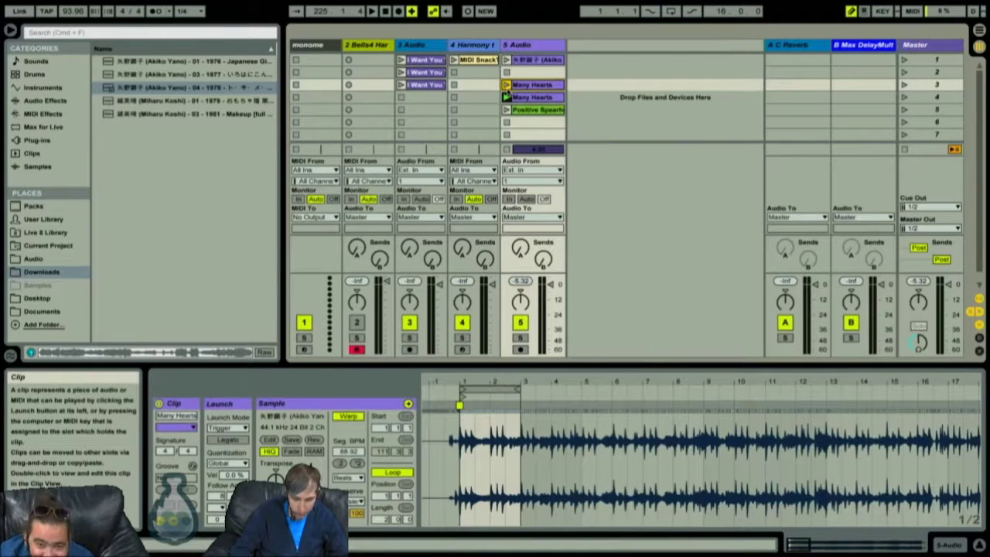
click(507, 86)
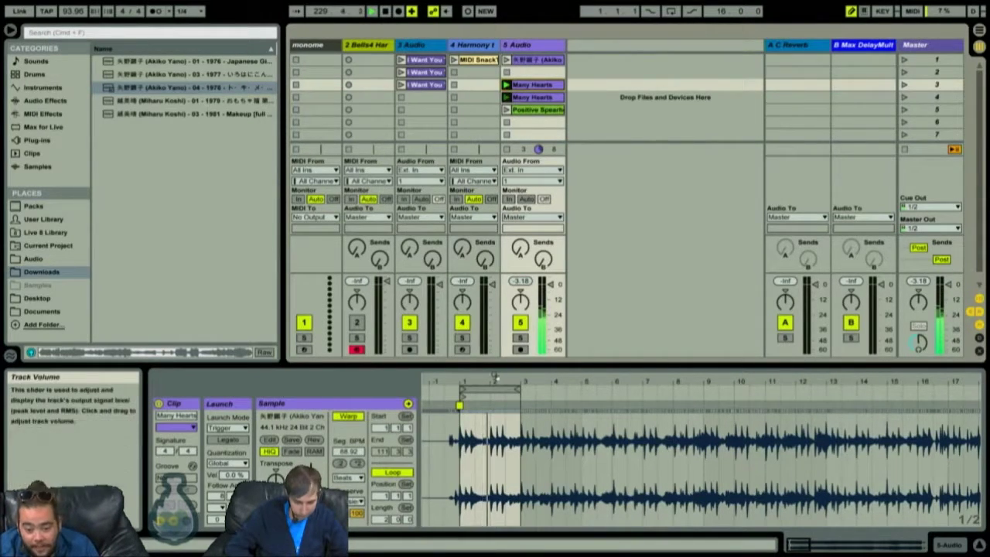
key(plus)
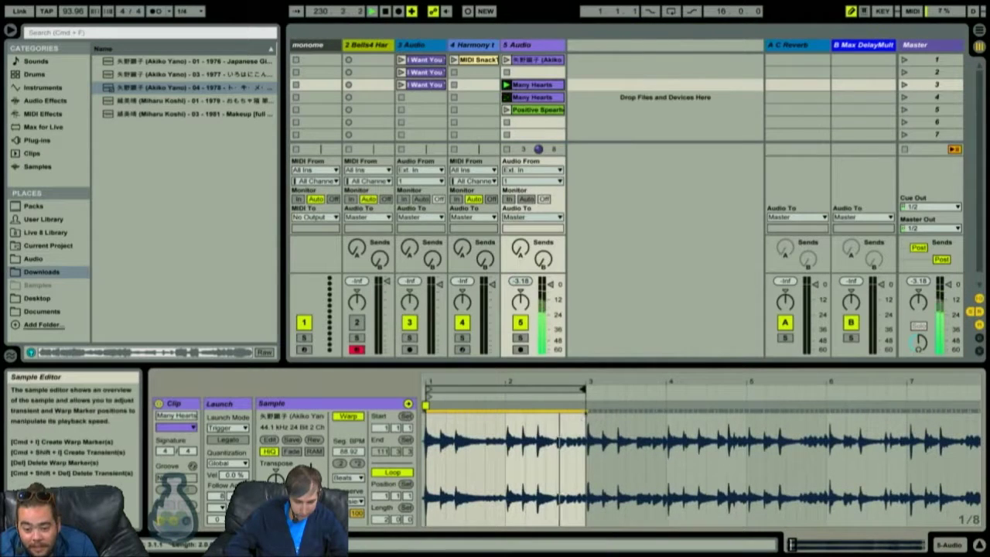
drag(611, 381, 611, 421)
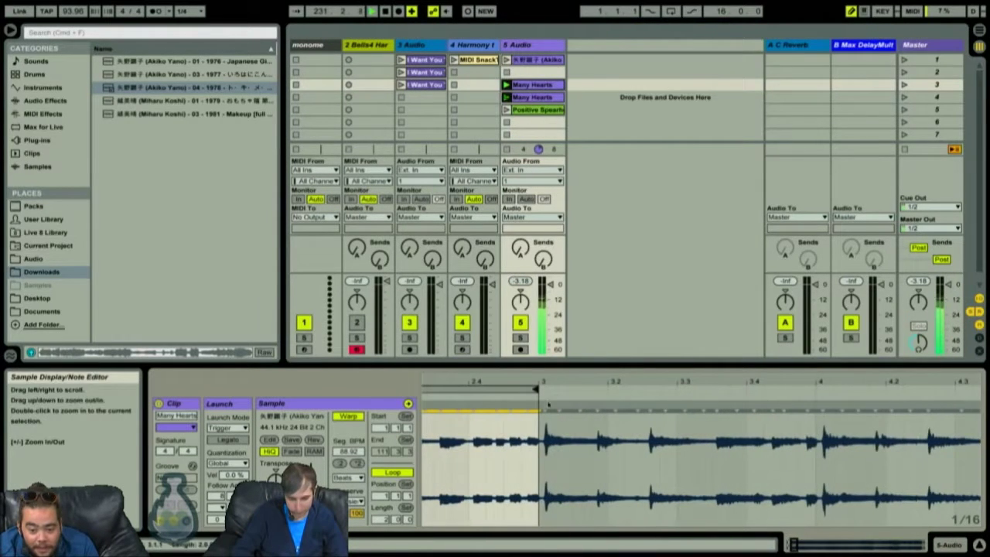
drag(544, 433, 574, 377)
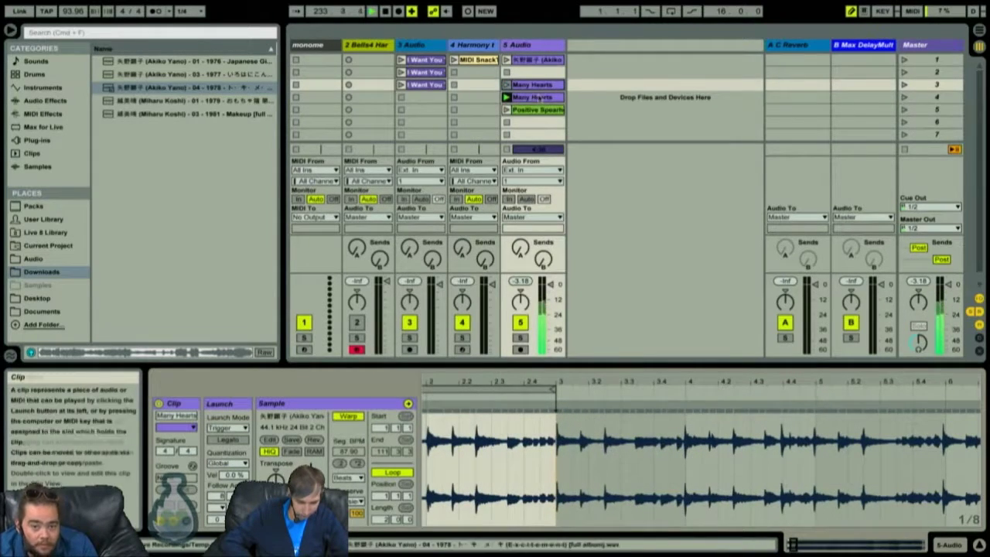
Step: Add a warp marker on the second clip's first transient, then relaunch the intro clip
click(539, 97)
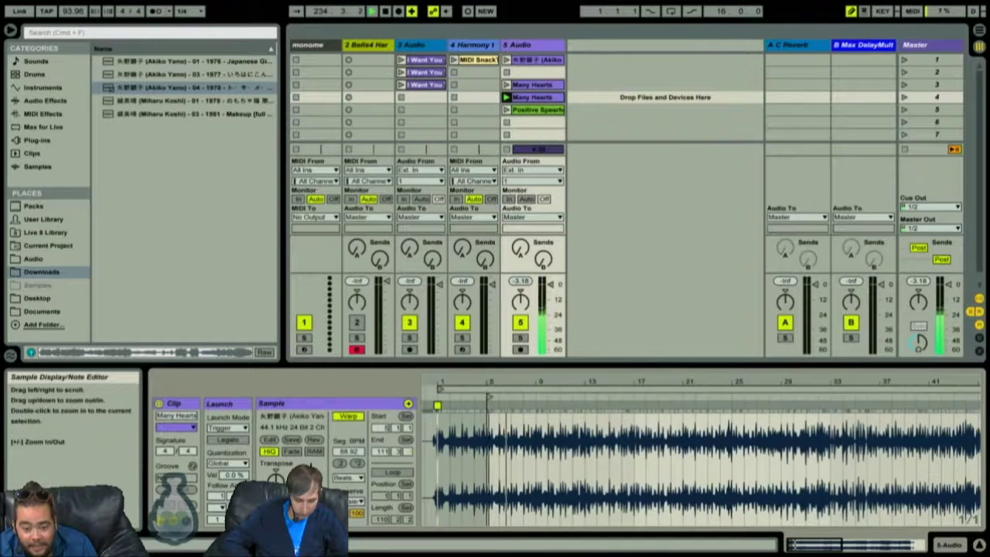
drag(492, 383, 493, 445)
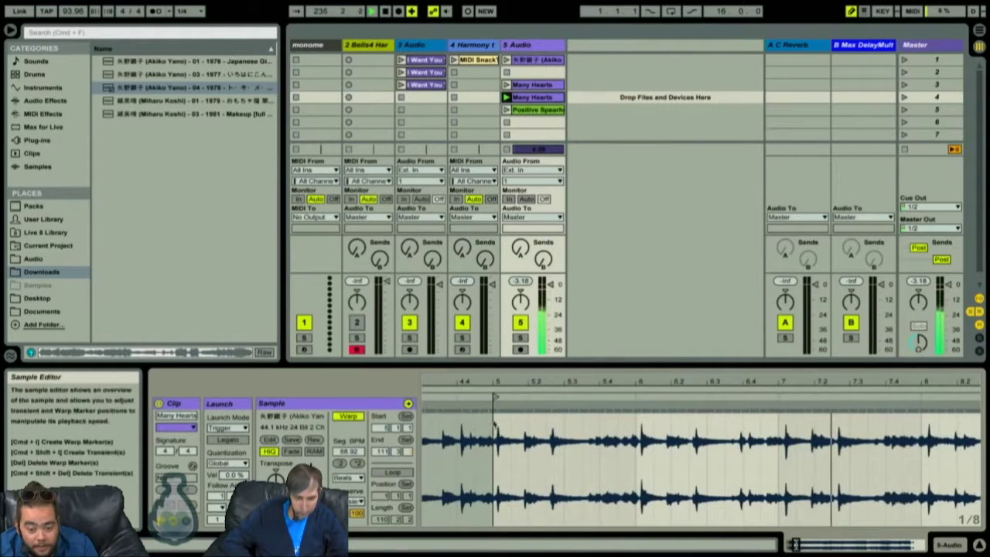
double_click(493, 404)
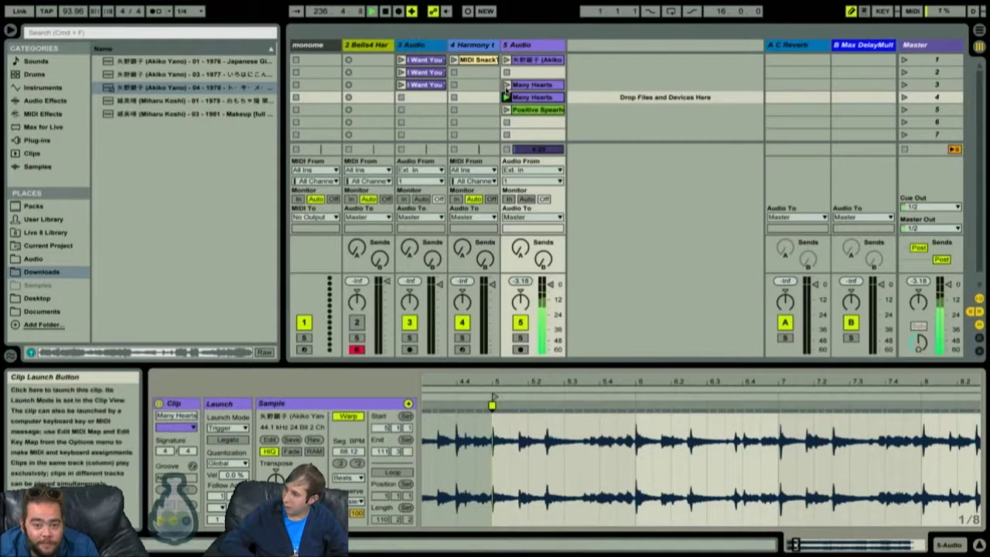
click(507, 86)
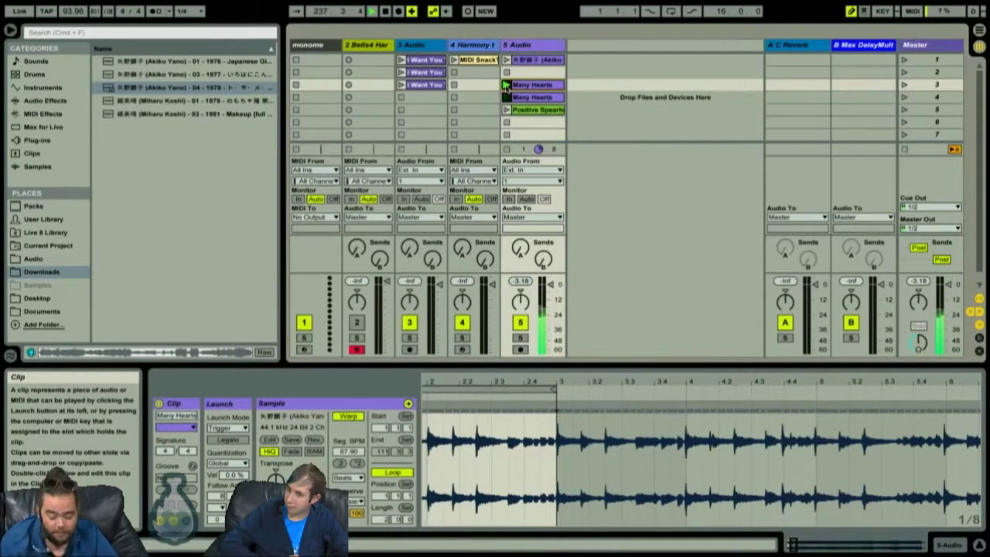